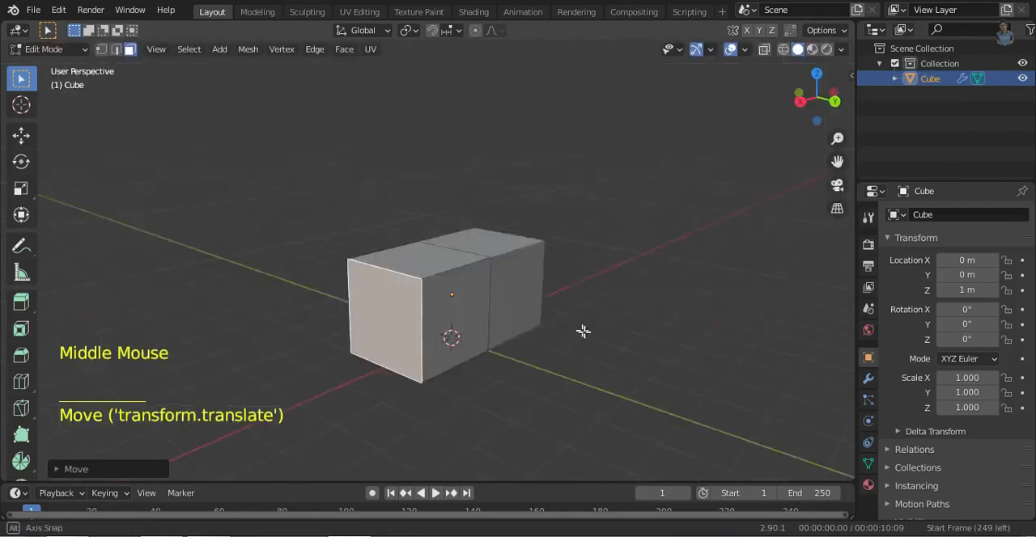
- Raise the top face of the box to make the body taller
click(819, 103)
middle_drag(584, 263, 571, 314)
click(493, 277)
click(816, 108)
key(g)
click(714, 272)
- Extend the body to the rear by moving its back face along Y
middle_drag(714, 272, 781, 296)
click(486, 273)
click(819, 106)
key(g)
key(y)
click(687, 314)
- Add three evenly spaced loop cuts along the body's length and one horizontal loop cut at mid-height
middle_drag(687, 314, 499, 222)
key(ctrl+r)
middle_drag(502, 301, 675, 351)
key(ctrl+r)
click(817, 104)
click(433, 353)
click(433, 352)
key(ctrl+r)
- Raise the rear bottom vertices in vertex mode to form a step behind the front lower section
double_click(526, 364)
key(1)
key(shift+z)
drag(354, 329, 487, 371)
key(shift+z)
key(g)
click(621, 340)
key(g)
key(y)
right_click(702, 327)
key(ctrl+z)
- Lower the raised rear bottom vertices slightly along Z
key(g)
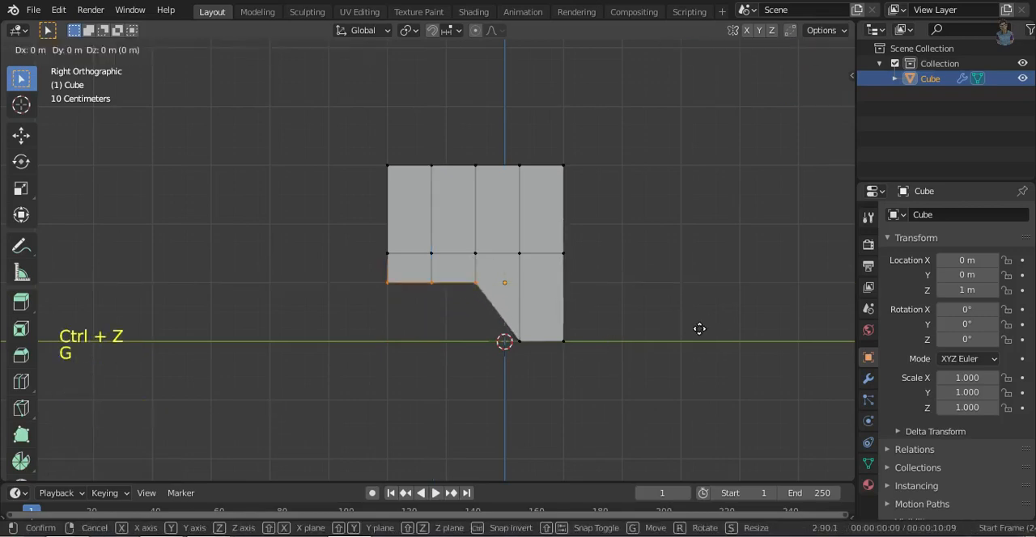
key(z)
click(699, 337)
- Slant the front by moving the two foremost columns of top vertices backward along Y
key(shift+z)
drag(540, 158, 595, 188)
key(g)
key(y)
click(693, 263)
shift+drag(502, 145, 537, 185)
key(g)
key(y)
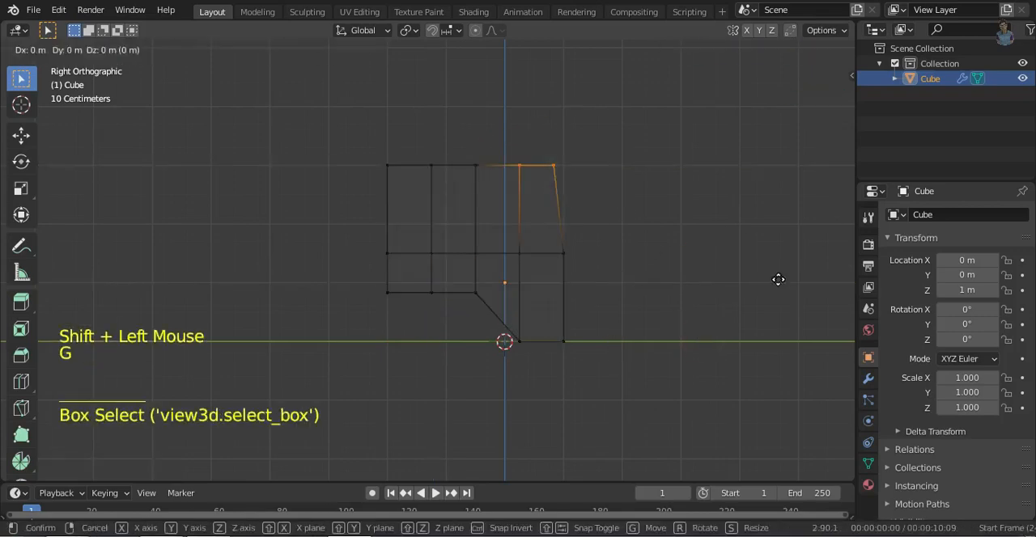
click(762, 283)
key(Tab)
key(shift+z)
- Move the three centre-line vertices of the front forward along Y to give the nose a pointed shape
middle_drag(749, 287, 710, 315)
click(663, 314)
mouse_move(639, 312)
middle_down()
mouse_move(504, 350)
mouse_move(522, 323)
middle_up()
click(476, 241)
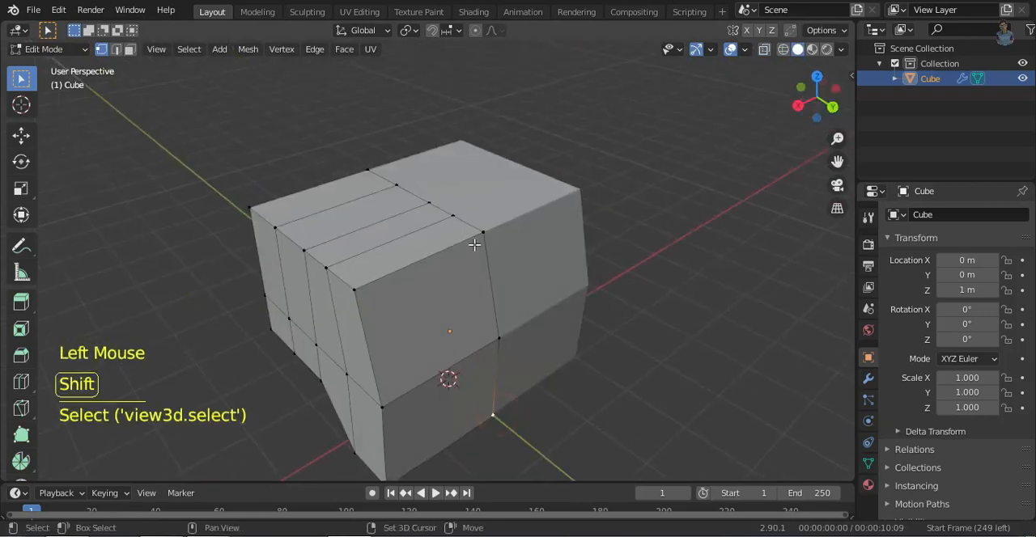
shift+click(497, 337)
click(796, 100)
key(g)
key(y)
click(768, 283)
- Readjust the centre-line front vertices along Y and switch to face selection
middle_drag(769, 283, 705, 319)
key(g)
key(y)
click(710, 329)
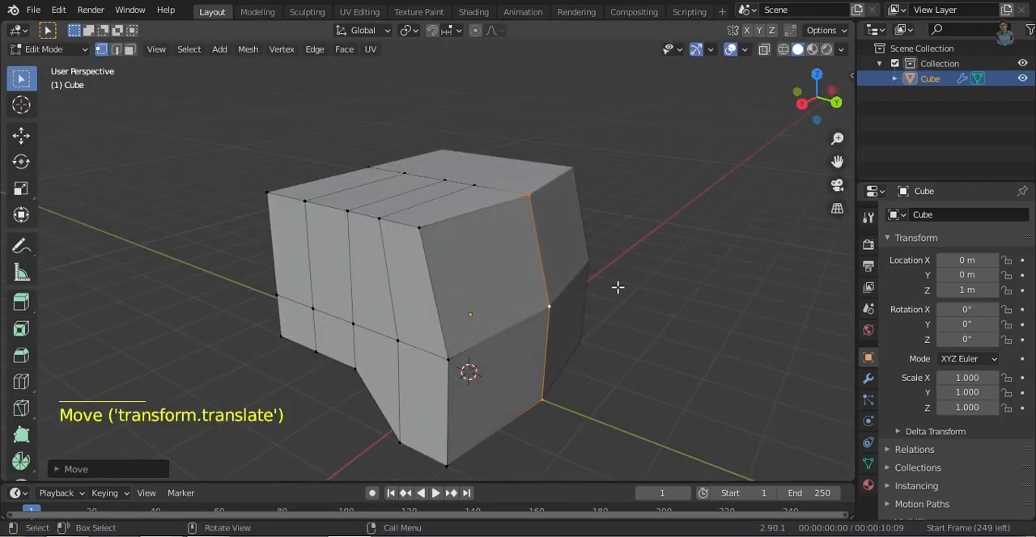
key(3)
click(506, 288)
key(i)
key(Escape)
key(ctrl+z)
- Extrude the upper front face, scale it down, and push it inward to form a recessed windshield
click(503, 377)
click(498, 290)
key(e)
key(s)
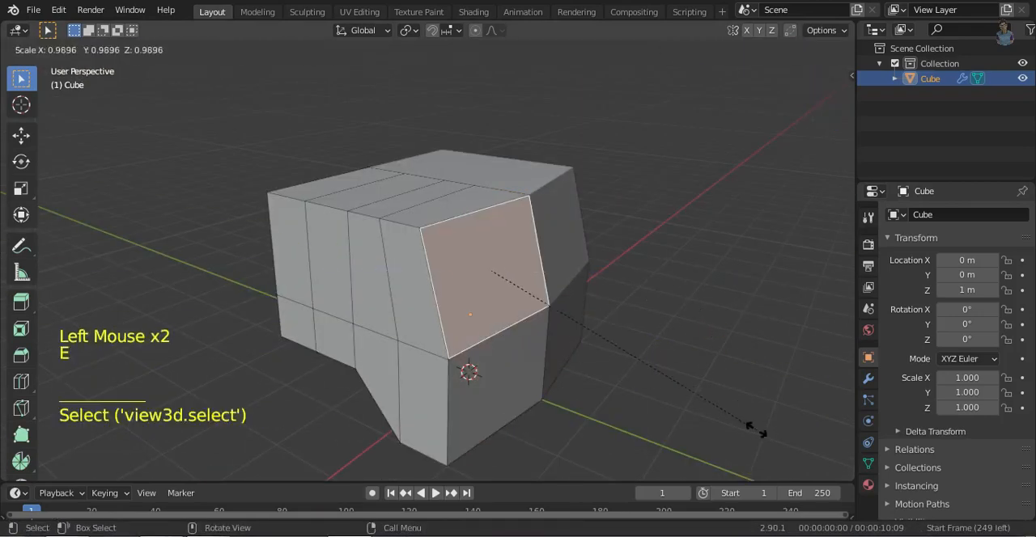
click(699, 403)
click(762, 414)
middle_drag(761, 413, 715, 349)
- Extrude the two upper side faces behind the windshield and scale them down as the door window outline
click(533, 254)
middle_drag(657, 277, 672, 308)
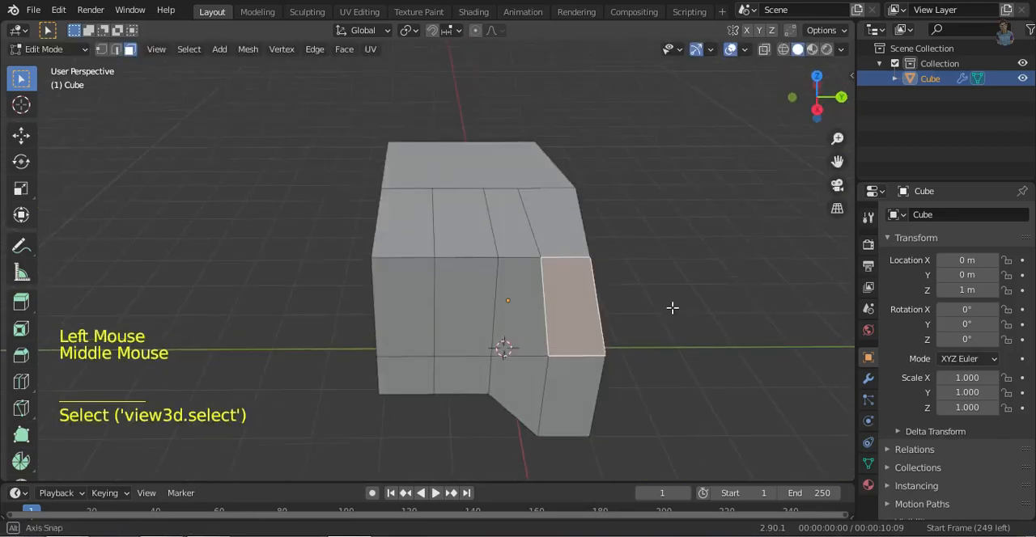
middle_drag(722, 351, 734, 310)
shift+click(544, 227)
key(e)
click(548, 327)
- Extrude the two lower side faces below the door window and scale them down as a door panel
click(548, 327)
shift+click(594, 332)
key(e)
key(s)
click(677, 358)
- Extrude the door window and lower door panel faces inward together to recess them
shift+click(538, 228)
shift+click(581, 229)
middle_drag(688, 301, 645, 365)
key(e)
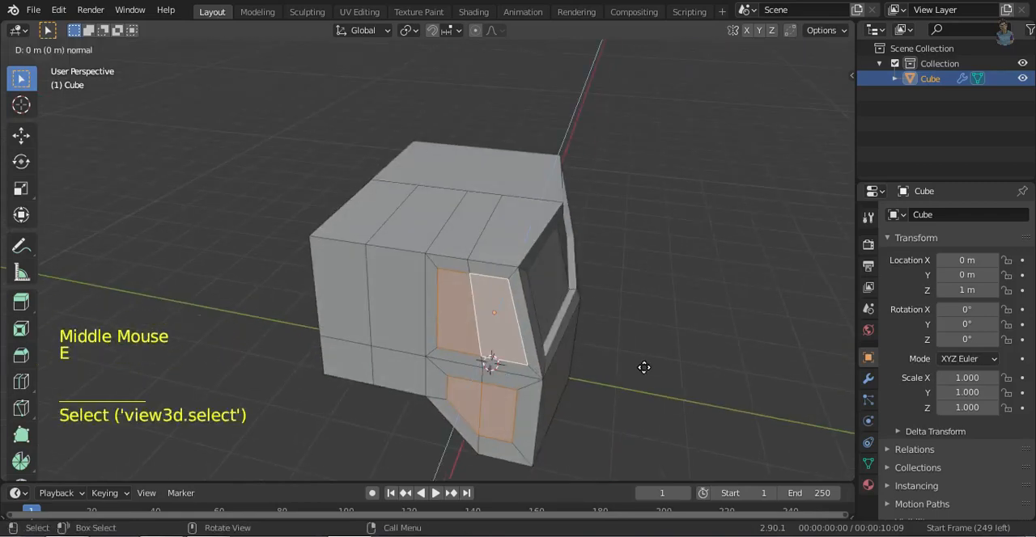
click(816, 96)
- Show the body from the side in wireframe and switch to vertex selection
ctrl+middle_drag(688, 323, 684, 283)
key(shift+z)
key(1)
drag(484, 291, 522, 333)
shift+drag(550, 374, 594, 413)
shift+drag(410, 296, 453, 333)
key(g)
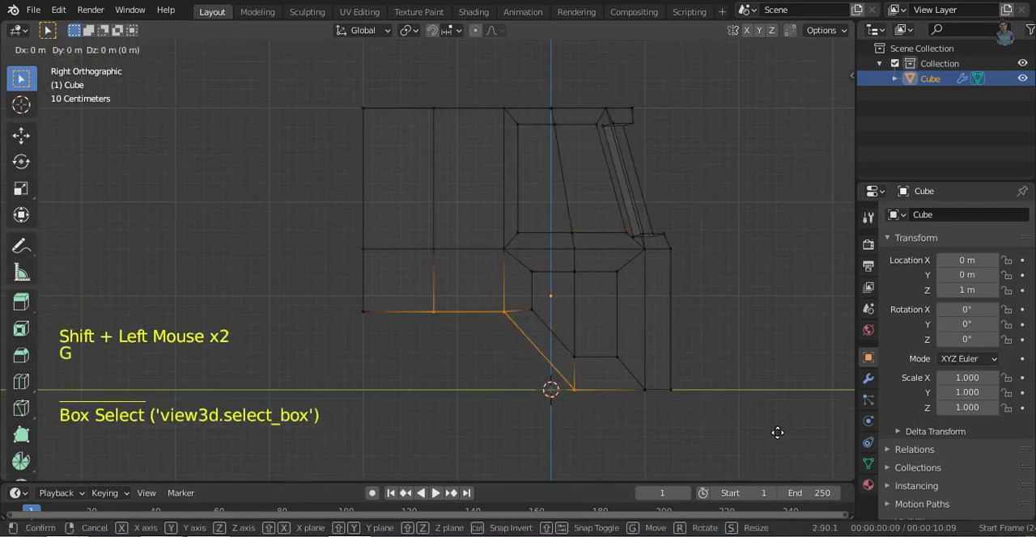
right_click(756, 430)
click(712, 413)
- Move the two lower outline vertices of the door's slanted edge backward along Y
drag(480, 293, 506, 340)
shift+drag(534, 374, 576, 412)
key(g)
key(y)
click(756, 440)
key(shift+z)
key(shift+z)
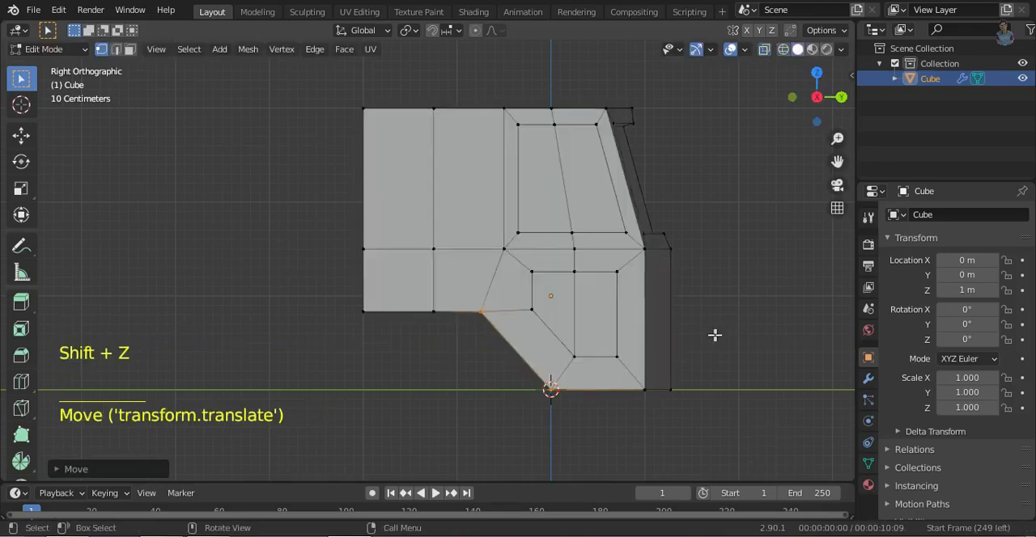
- Move the rear and middle vertices of the recessed lower door panel backward along Y
drag(518, 259, 551, 323)
shift+drag(560, 258, 591, 372)
key(shift+z)
key(g)
key(y)
click(775, 348)
- Move the rear column of door window and roof vertices backward along Y to line up with the lower door
key(shift+z)
drag(489, 92, 526, 299)
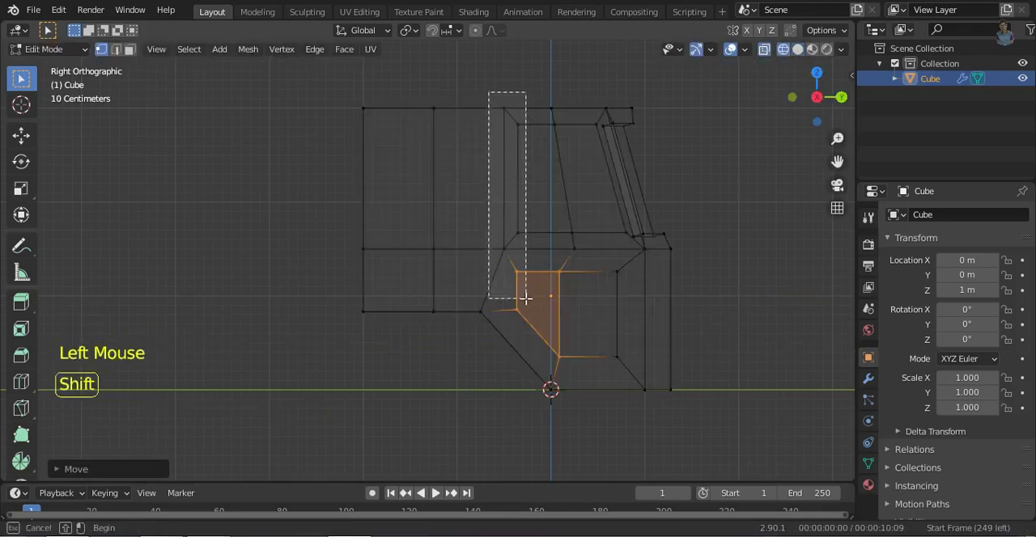
key(g)
key(y)
click(823, 291)
drag(462, 81, 534, 263)
key(g)
key(y)
click(698, 414)
key(shift+z)
- Move the vertical edge in the rear side panel backward along Y and switch to face selection
mouse_move(687, 368)
middle_down()
mouse_move(682, 386)
mouse_move(656, 380)
middle_up()
ctrl+middle_drag(639, 356, 615, 421)
mouse_move(551, 372)
middle_down()
mouse_move(513, 367)
mouse_move(526, 348)
middle_up()
ctrl+middle_drag(477, 365, 468, 336)
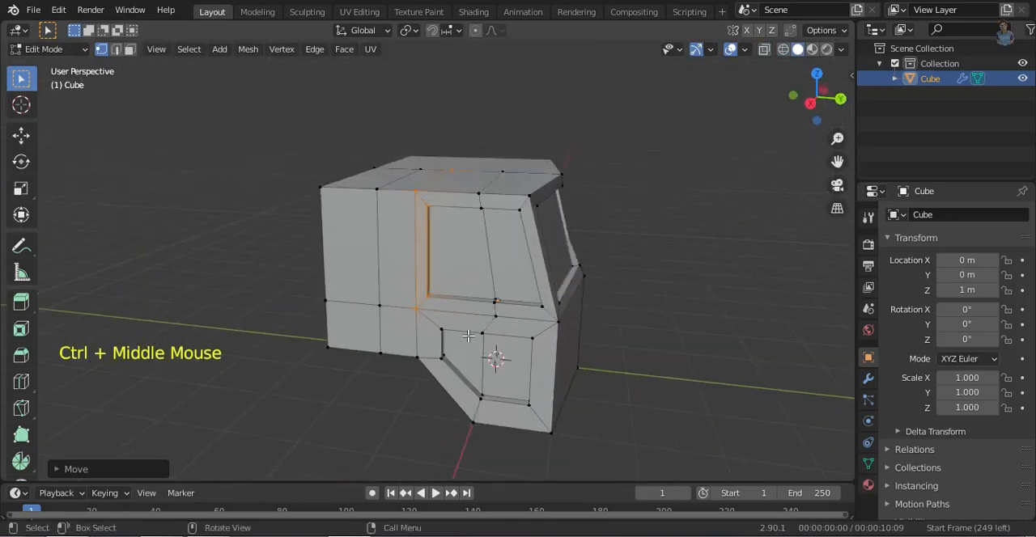
key(2)
click(378, 279)
middle_drag(392, 283, 514, 326)
key(g)
key(y)
click(499, 321)
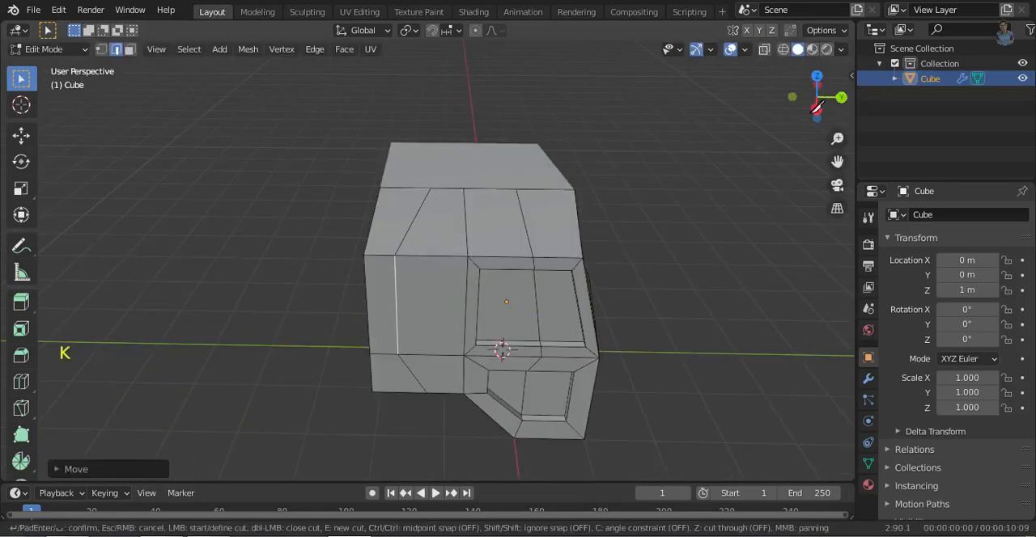
key(Escape)
click(816, 107)
ctrl+middle_drag(437, 230, 423, 183)
key(3)
click(444, 212)
middle_drag(485, 268, 717, 405)
key(e)
key(ctrl+z)
key(ctrl+z)
- Extrude the side face behind the door window, narrow it along Y, and push it inward as a rear window
click(826, 109)
click(502, 284)
middle_drag(502, 283, 534, 357)
key(e)
key(s)
key(y)
click(699, 380)
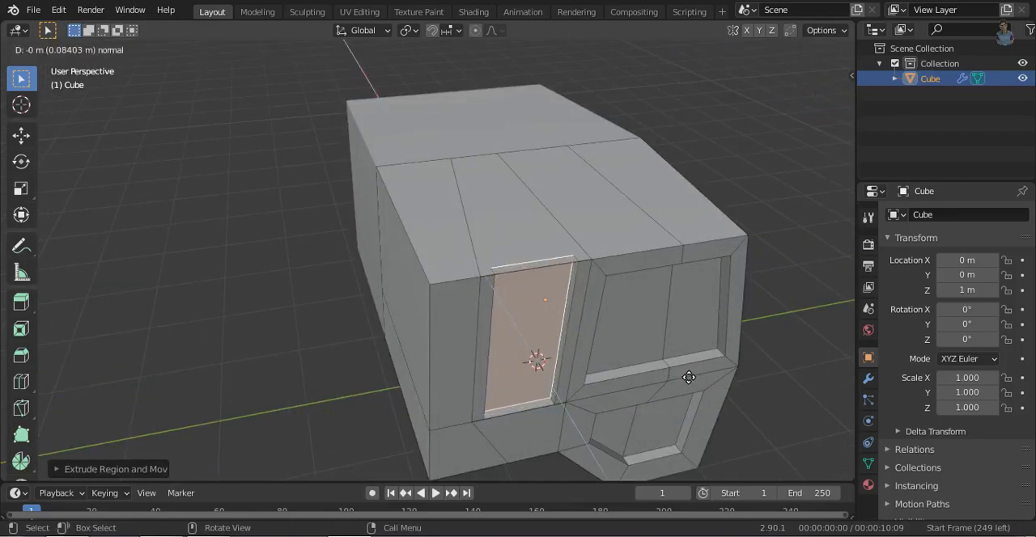
click(663, 373)
- Delete the roof strip face directly above the new rear side window recess
click(534, 262)
key(x)
click(661, 300)
middle_drag(648, 308, 421, 364)
click(340, 362)
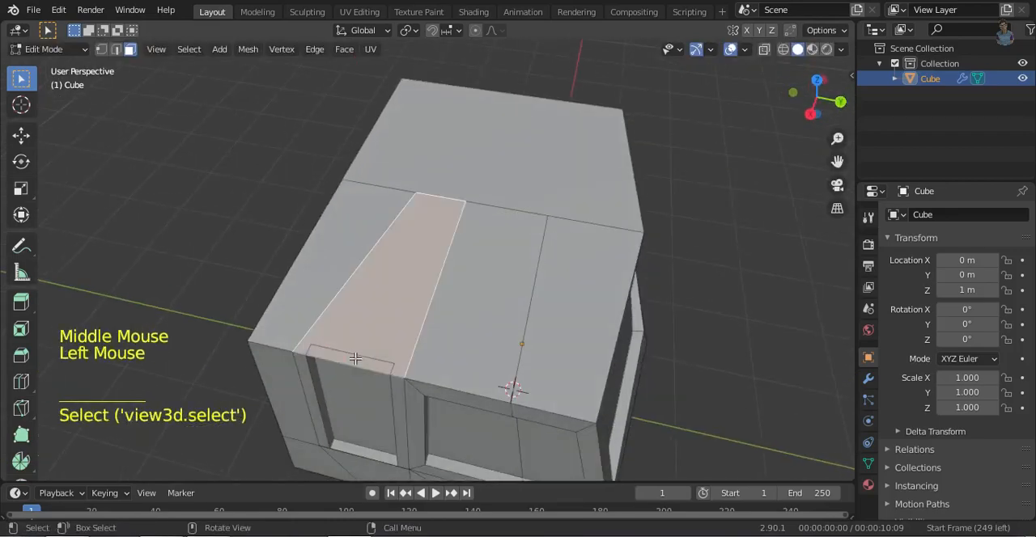
key(x)
click(401, 408)
- Remove the leftover upper faces of the rear window recess and switch to edge selection
scroll(400, 409, up, 1)
key(2)
click(410, 412)
middle_drag(409, 412, 394, 370)
key(ctrl+z)
double_click(358, 337)
key(x)
key(x)
click(318, 328)
key(x)
key(2)
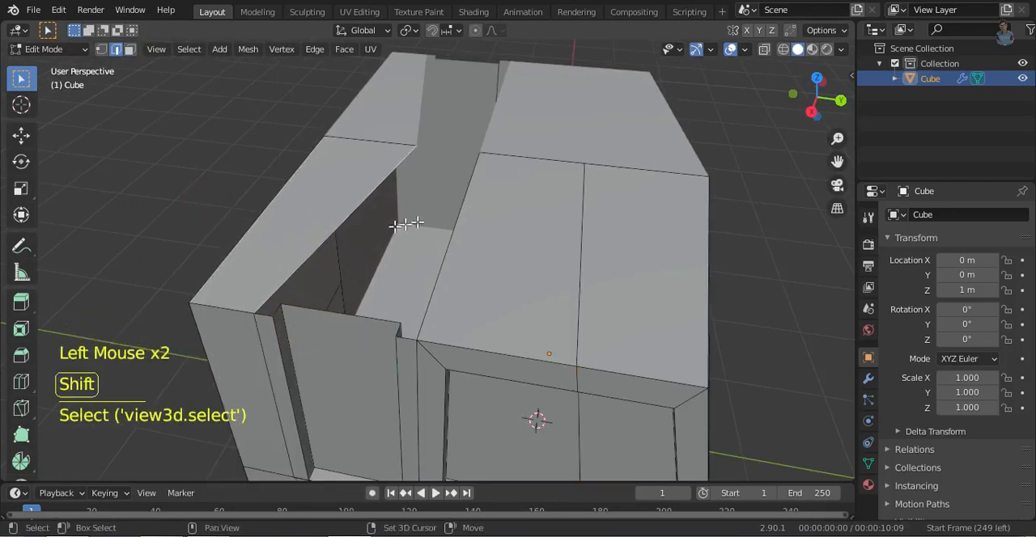
shift+click(400, 330)
key(f)
key(ctrl+z)
- Fill the open roof strip above the rear side window with a new face between its boundary edges
click(334, 238)
click(363, 197)
click(363, 197)
middle_drag(363, 197, 462, 194)
shift+click(647, 223)
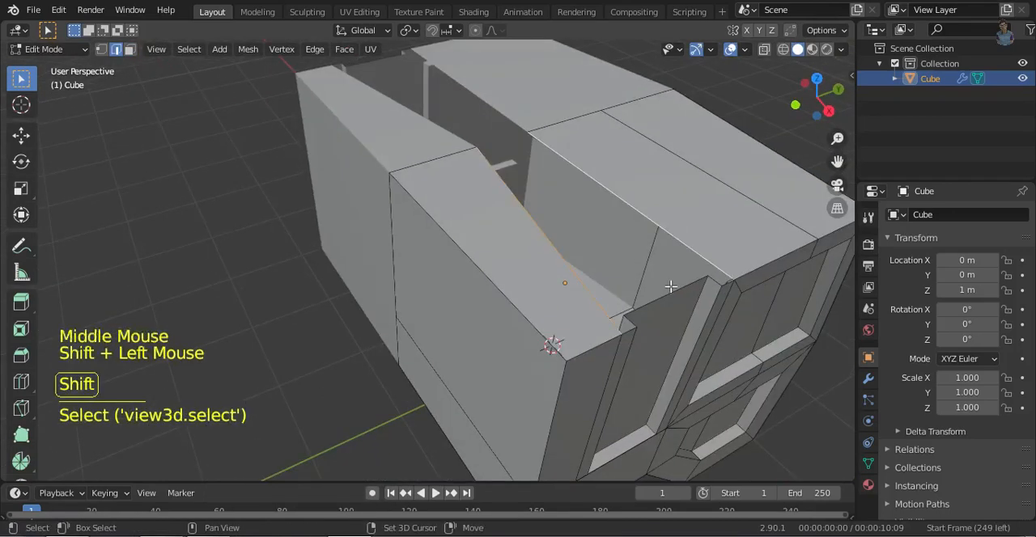
shift+click(525, 210)
middle_drag(688, 311, 512, 274)
shift+click(597, 266)
key(f)
click(597, 323)
ctrl+middle_drag(512, 273, 482, 356)
middle_drag(518, 343, 590, 333)
- Select the cab's centreline edges on the roof and raise them along Z to form a slight ridge
key(2)
click(457, 271)
alt+shift+click(477, 326)
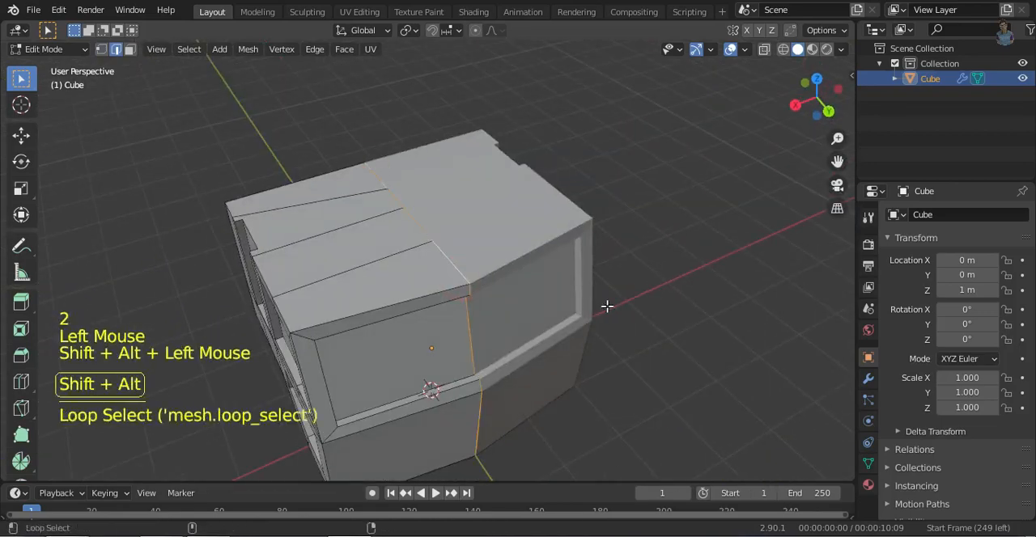
click(320, 184)
ctrl+shift+click(446, 264)
middle_drag(825, 109, 752, 69)
click(823, 104)
key(g)
key(z)
click(750, 260)
- Move the centreline vertices along Y so the cab's rear wall bows slightly outward
mouse_move(413, 255)
middle_down()
mouse_move(571, 272)
mouse_move(470, 361)
mouse_move(511, 256)
mouse_move(578, 437)
mouse_move(516, 432)
mouse_move(603, 462)
middle_up()
key(g)
key(y)
click(599, 271)
click(416, 225)
shift+click(440, 312)
key(g)
key(y)
click(586, 458)
key(shift+z)
key(shift+z)
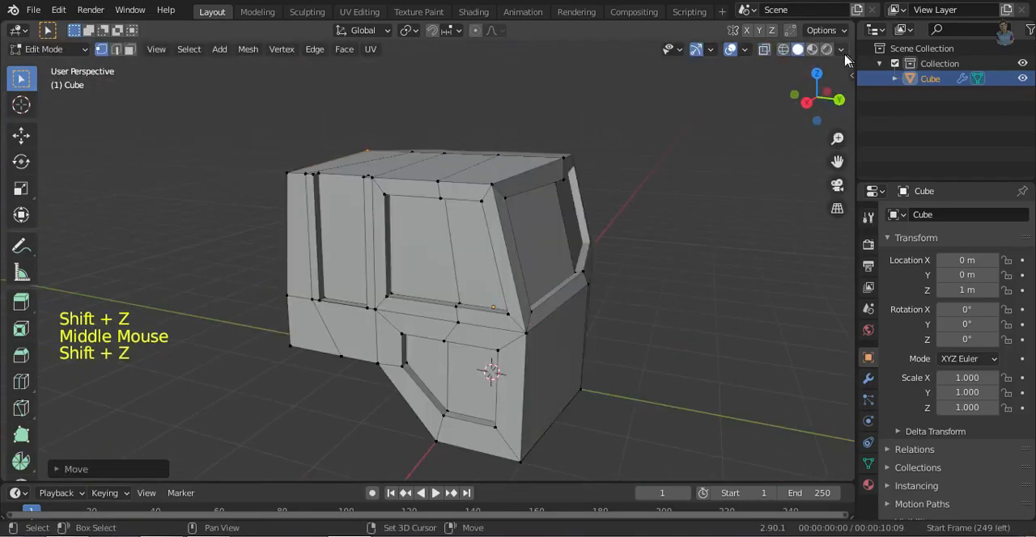
- Change the solid viewport shading so the cab displays in teal
click(842, 52)
click(829, 161)
click(751, 212)
click(754, 374)
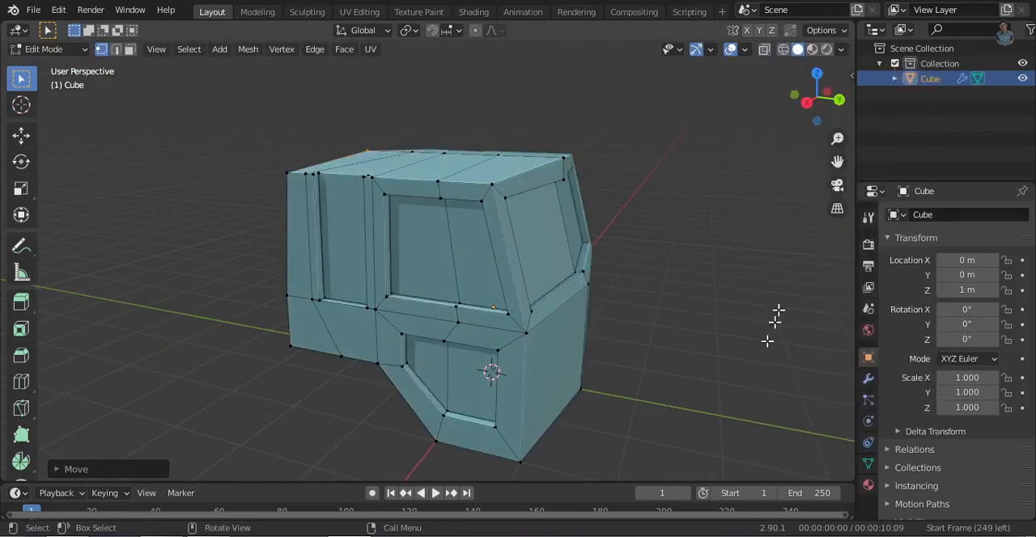
- Add a horizontal loop cut around the cab's upper half at window height
middle_drag(722, 337, 687, 314)
middle_drag(633, 376, 539, 315)
key(ctrl+r)
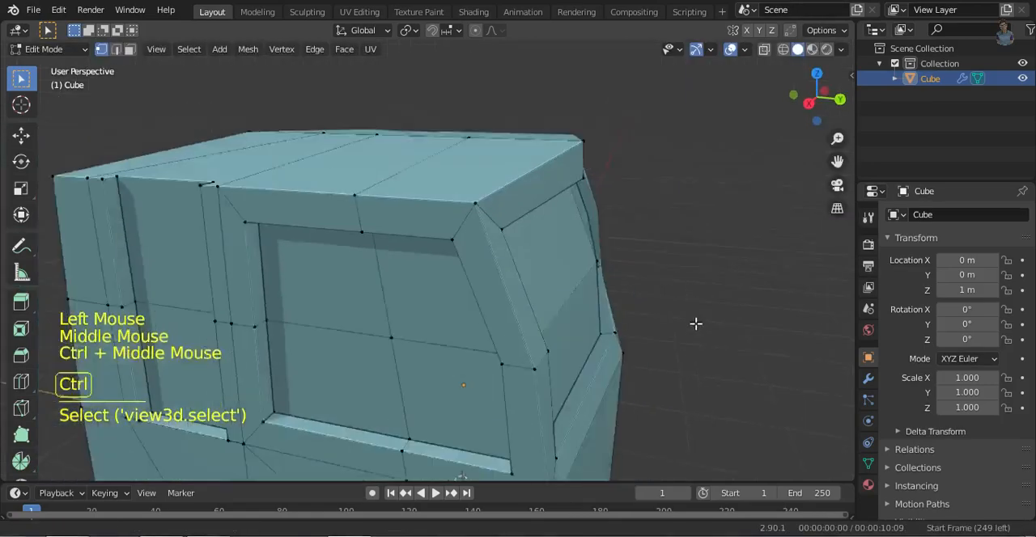
ctrl+middle_drag(696, 324, 619, 348)
key(ctrl+z)
key(ctrl+z)
- Move the front vertices of the window-height loop forward along Y to bow the windshield
shift+click(513, 248)
key(g)
key(y)
click(682, 362)
click(511, 422)
middle_drag(509, 423, 631, 384)
- Add a horizontal loop cut around the cab's lower half through the recessed door panel
click(816, 96)
key(ctrl+r)
double_click(550, 353)
shift+middle_drag(632, 383, 627, 365)
- Select the bottom front vertices and move them backward so the lower front slopes inward
key(shift+z)
drag(530, 360, 582, 397)
key(shift+z)
key(g)
click(505, 374)
middle_drag(677, 414, 585, 370)
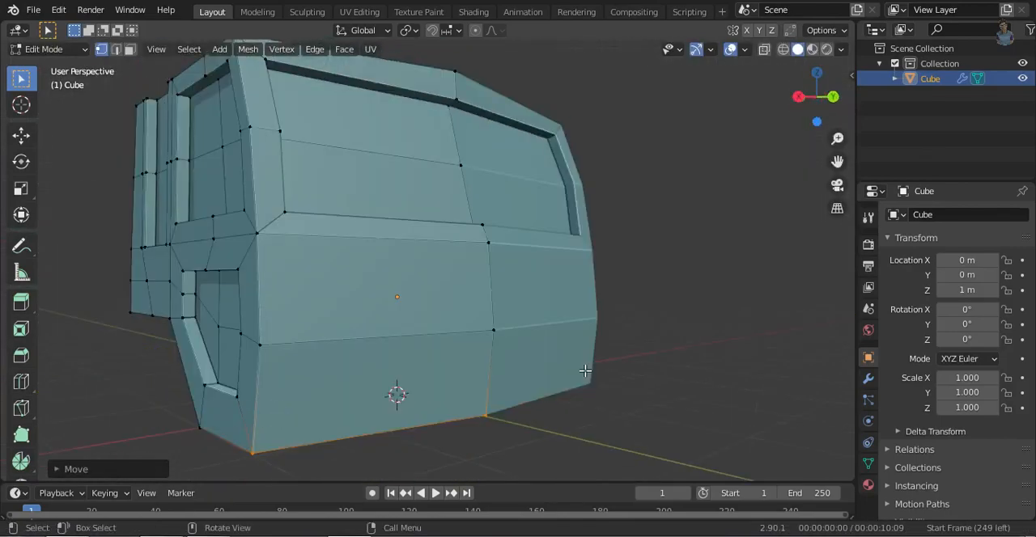
- Try to inset and rescale the lower front face of the cab
middle_drag(640, 402, 603, 435)
click(451, 412)
middle_drag(452, 411, 444, 390)
key(i)
click(696, 437)
key(s)
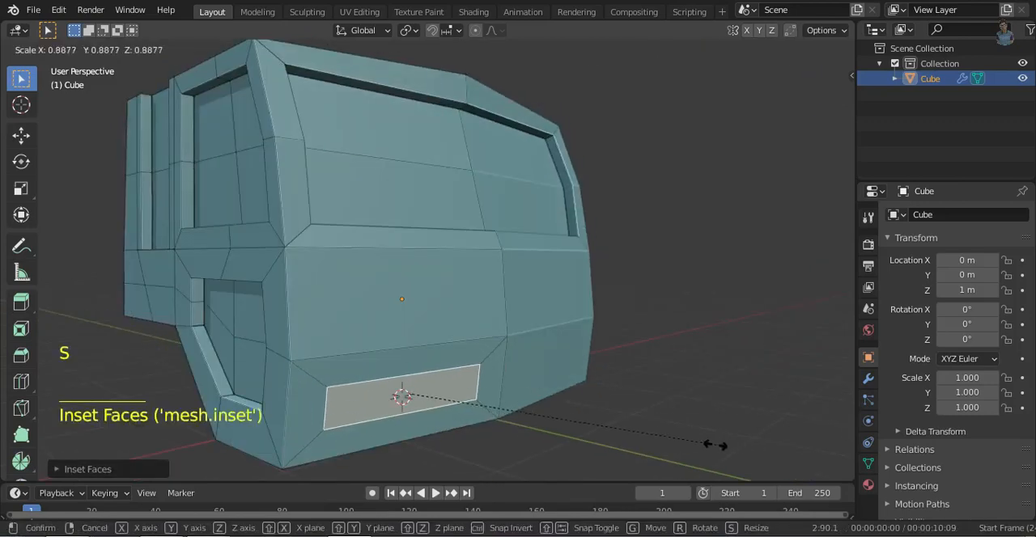
right_click(638, 458)
key(ctrl+z)
key(ctrl+z)
- Add a separate cube, move it to about 2.02 m along Y and scale it to about 0.37
key(Tab)
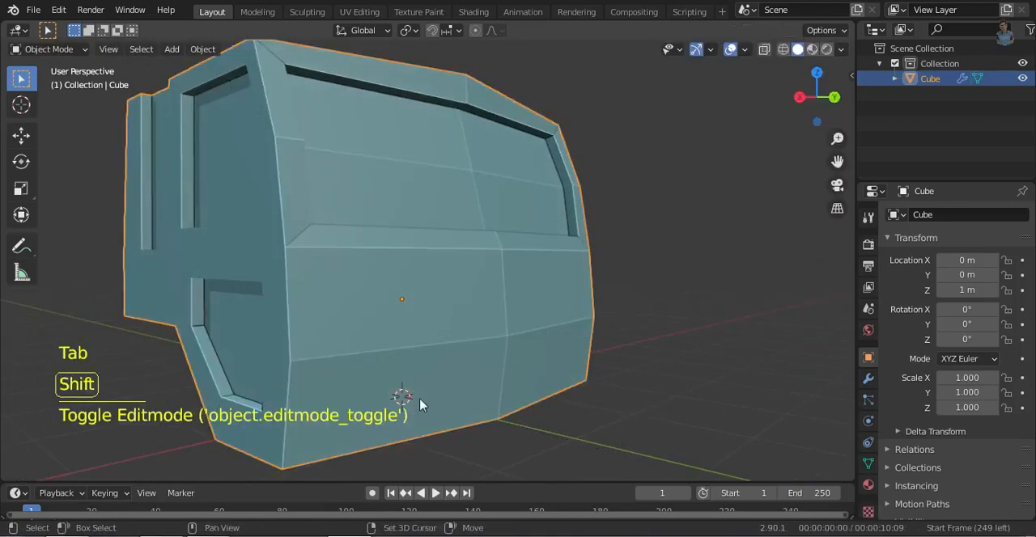
key(shift+a)
click(506, 246)
scroll(566, 377, down, 2)
key(g)
key(y)
click(664, 447)
key(ctrl+KP_1)
ctrl+middle_drag(492, 370, 493, 332)
key(s)
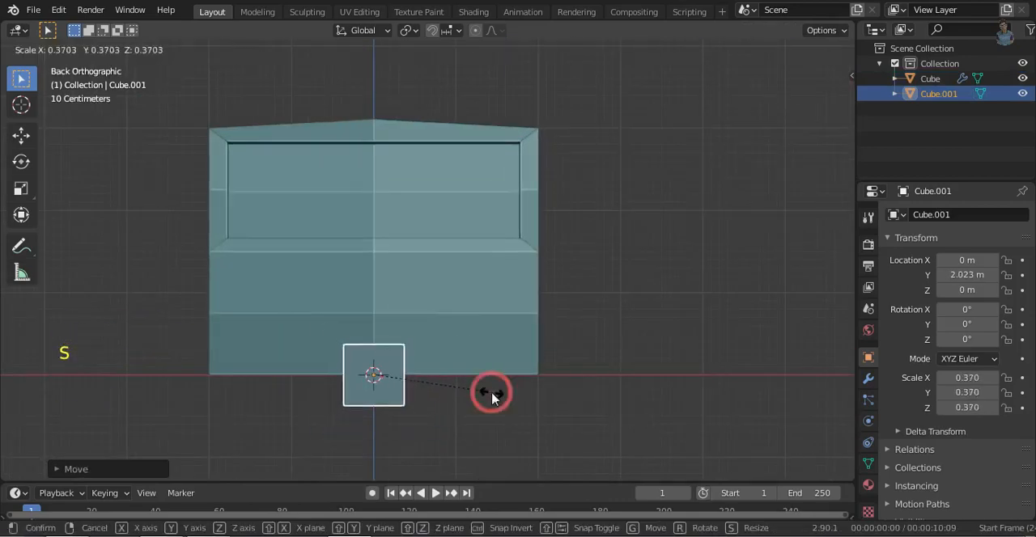
click(492, 394)
- Move the small cube to about 1.18 m along X and flatten it along Z
key(g)
key(x)
click(396, 410)
ctrl+middle_drag(386, 437, 372, 417)
key(s)
key(z)
click(658, 411)
- Raise the block to about 0.33 m along Z and adjust its overall scale to about 0.36 by 0.36 by 0.20
key(g)
key(z)
click(652, 361)
key(s)
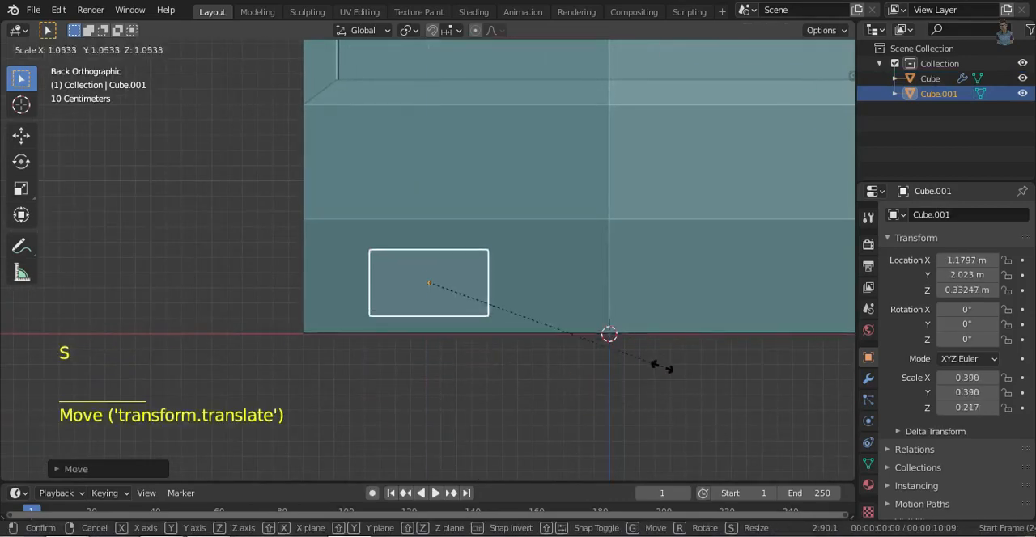
click(643, 357)
- Move the block's upper inner vertices outward along X to slant its inner side
key(Tab)
key(1)
key(shift+z)
drag(519, 343, 471, 233)
key(shift+z)
key(g)
key(x)
click(745, 411)
- Move the block 0.1 m outward along X and widen its X scale to about 0.42
key(Tab)
key(g)
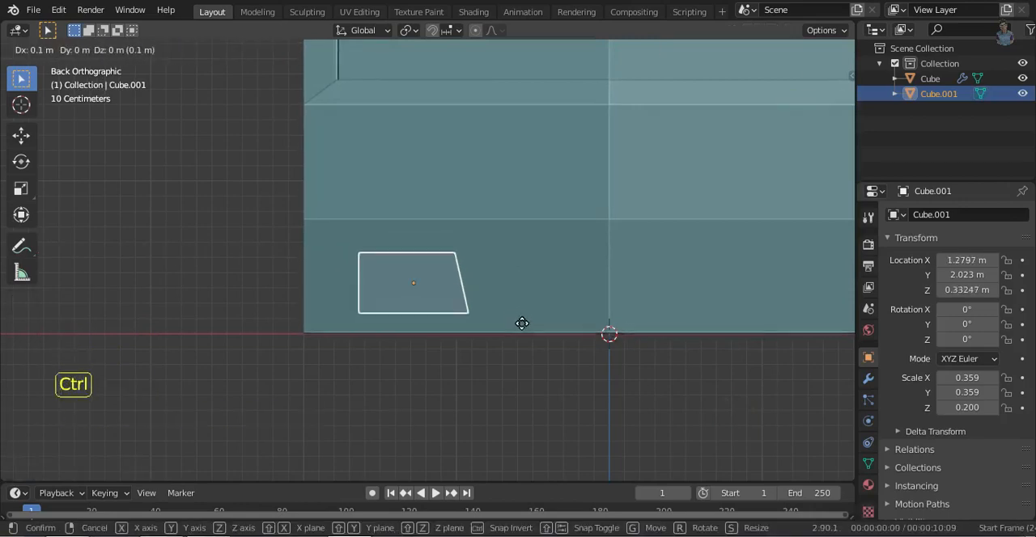
click(524, 326)
key(s)
key(x)
click(596, 365)
- Move the block to about 1.37 m along Y and rotate it around Z to follow the cab's angled front
middle_drag(597, 365, 716, 404)
ctrl+middle_drag(716, 405, 731, 421)
key(g)
key(y)
click(687, 280)
middle_drag(687, 280, 675, 344)
key(r)
key(z)
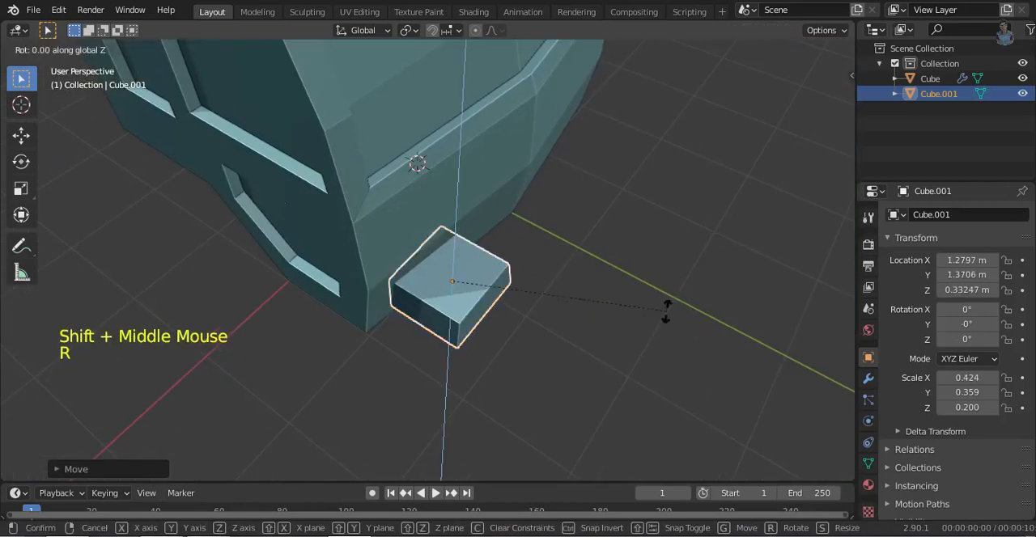
click(647, 333)
- Try to cut the block out of the cab with Bool Tool's Auto Boolean Difference
shift+click(518, 214)
key(n)
click(846, 236)
click(755, 107)
key(Tab)
key(ctrl+z)
key(ctrl+z)
key(ctrl+z)
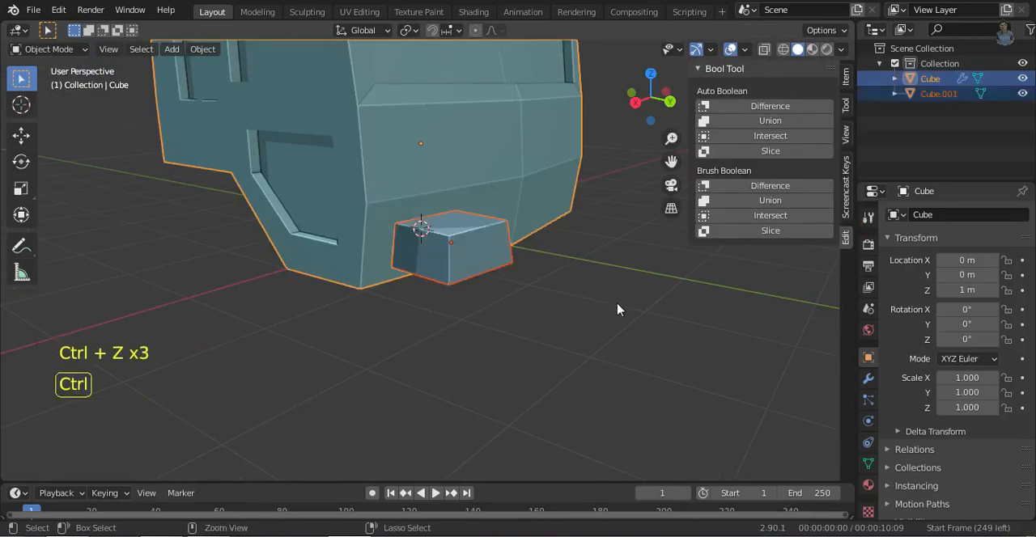
key(ctrl+z)
- Duplicate the headlight block and place the copy on the cab's opposite side, at about -1.24 m along X
middle_drag(617, 308, 509, 347)
key(shift+d)
key(x)
key(Return)
middle_drag(774, 373, 717, 396)
- Rotate the duplicated block around Z to follow the angled front on its side of the cab
key(r)
key(z)
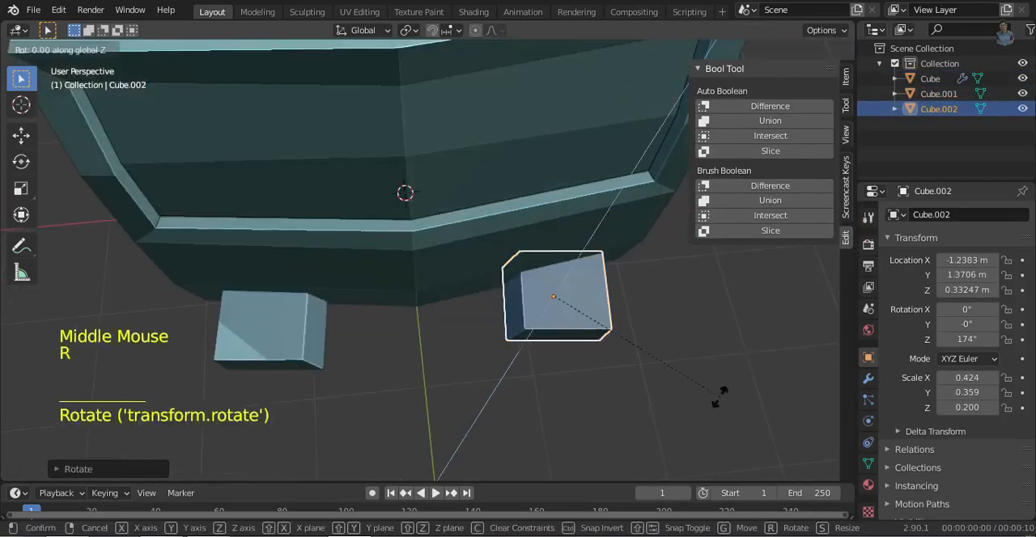
click(735, 356)
click(650, 81)
click(597, 209)
click(733, 311)
click(314, 197)
key(r)
key(z)
click(733, 321)
- Cut the headlight blocks out of the cab with Bool Tool's Auto Boolean Difference
shift+click(576, 197)
shift+click(558, 299)
click(760, 106)
middle_drag(416, 243, 448, 275)
key(Tab)
click(538, 300)
middle_drag(537, 291, 551, 356)
click(868, 379)
key(Tab)
- Add a new cube, move it along Y in front of the cab and flatten it along Z into a thin slab
key(shift+a)
click(506, 235)
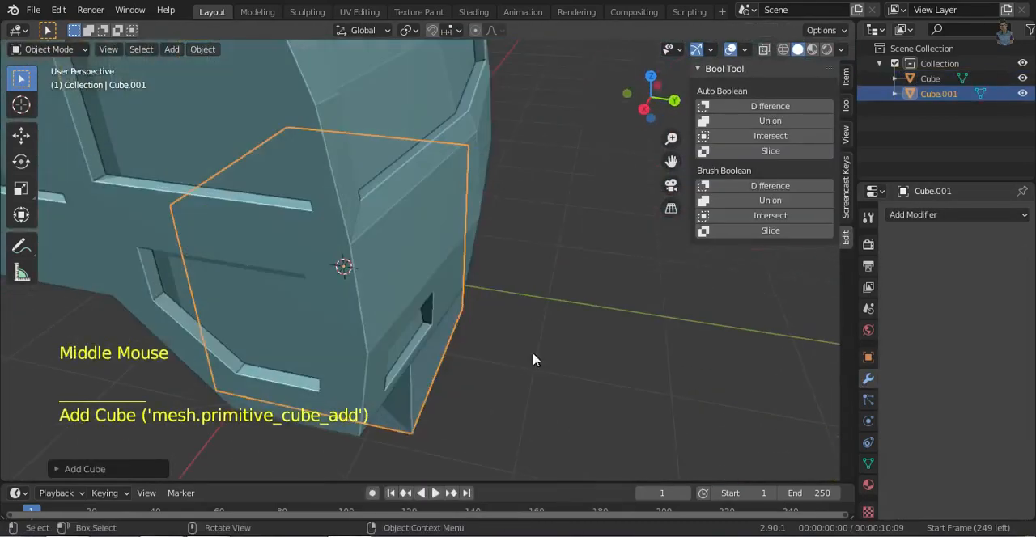
key(g)
key(y)
click(692, 364)
key(s)
key(z)
click(509, 319)
- Scale the slab down so it fits between the two headlight recesses
click(648, 106)
click(738, 343)
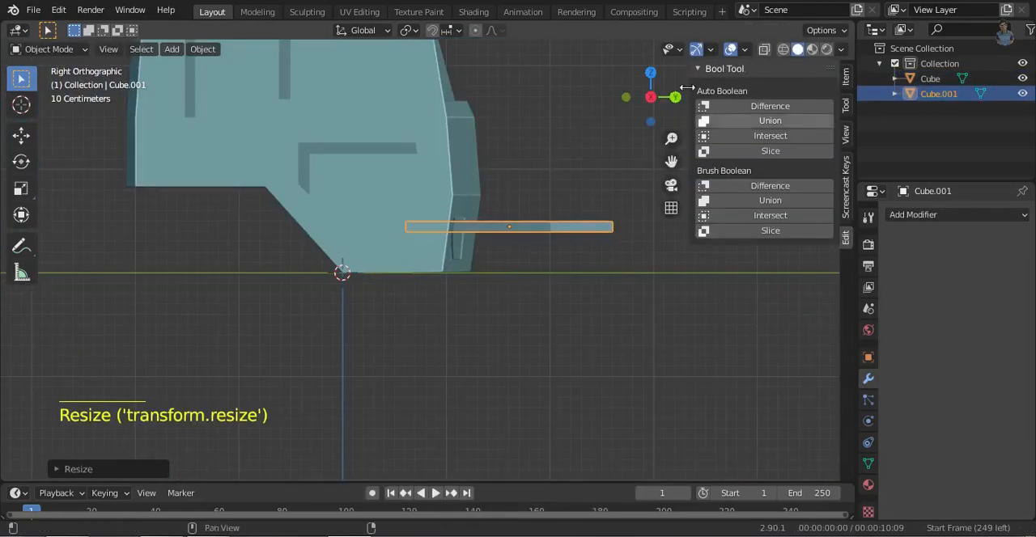
click(676, 97)
key(s)
click(641, 328)
scroll(486, 283, up, 4)
- Narrow the slab's lower vertices along X to give its ends a tapered shape
key(Tab)
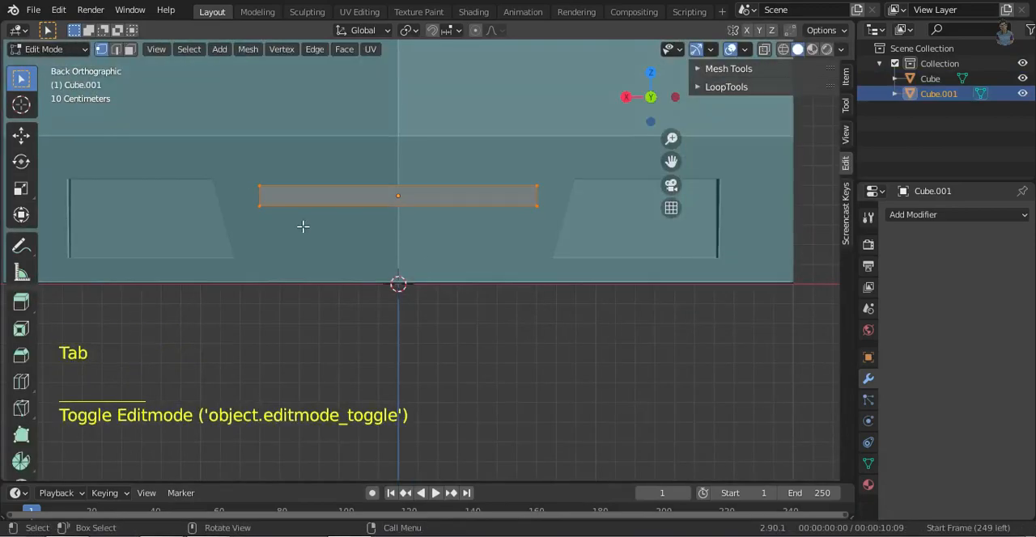
drag(230, 196, 578, 242)
key(s)
key(x)
click(676, 321)
- Add a centred loop cut along the length of the slab
middle_drag(589, 339, 688, 393)
key(Tab)
key(Tab)
key(ctrl+r)
click(748, 416)
right_click(748, 416)
key(shift+z)
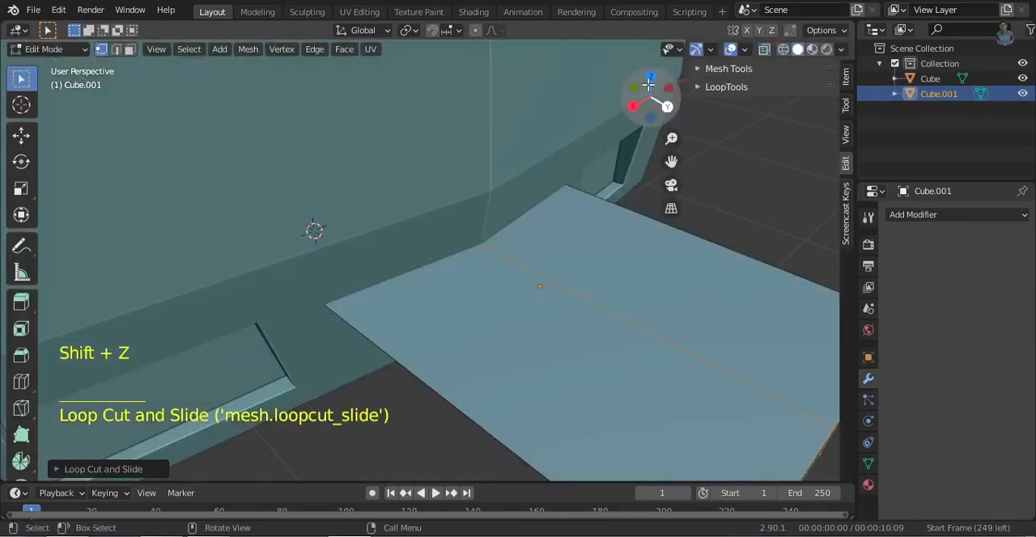
- Move the slab's whole mesh along Y to line it up with the cab's front
click(650, 77)
ctrl+middle_drag(696, 275, 710, 372)
key(shift+z)
key(g)
key(z)
click(670, 342)
key(a)
key(g)
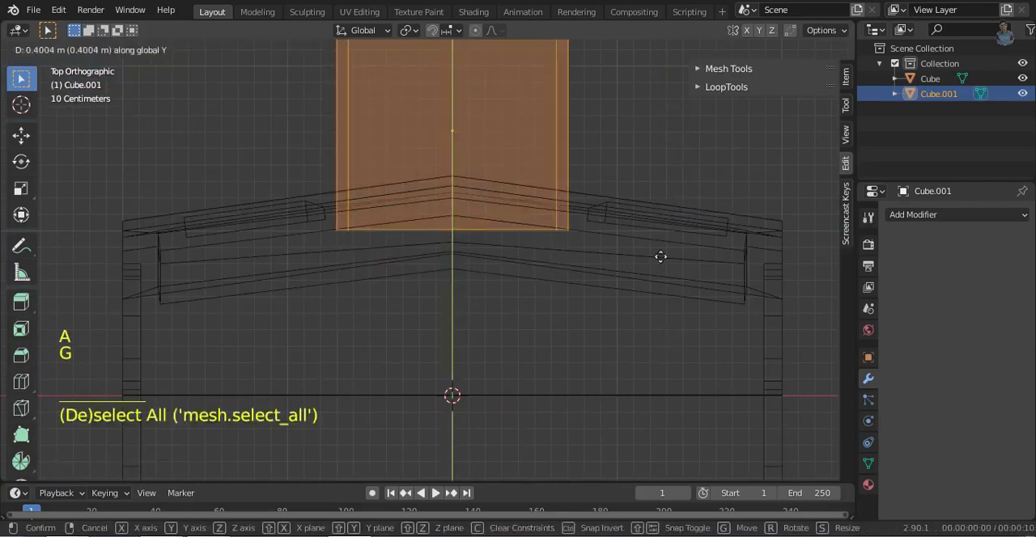
click(656, 233)
- Move the slab's inner centre vertices along Y to match the point of the cab's angled front
drag(422, 162, 506, 242)
key(g)
key(y)
click(646, 286)
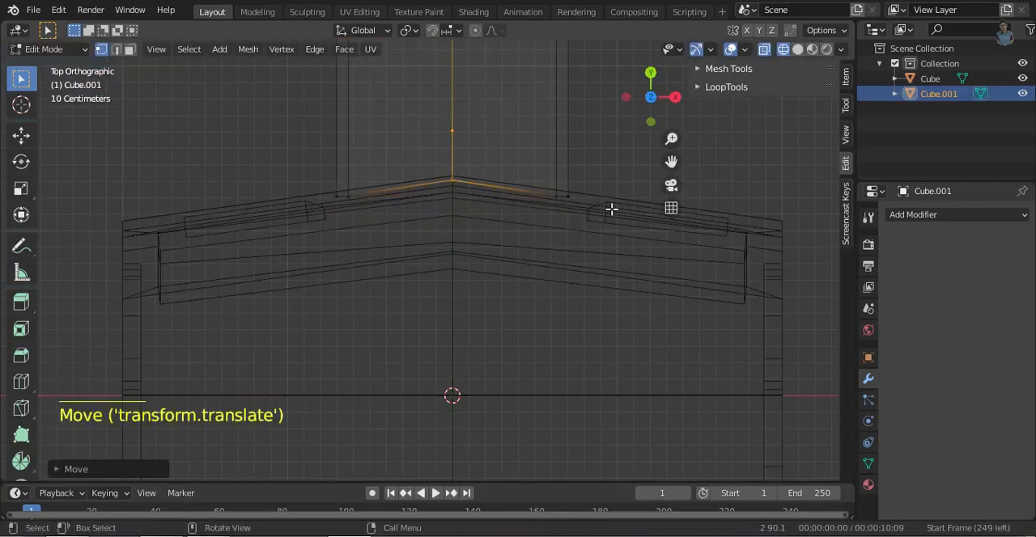
- Shift the entire slab mesh along Y so its inner end sinks slightly into the cab's front
key(a)
key(g)
key(y)
right_click(650, 195)
key(g)
key(y)
click(650, 199)
- Give the slab an Array modifier with count 2, relative X offset 0 and relative Z offset -1.9
middle_drag(735, 225, 551, 137)
mouse_move(615, 283)
ctrl+middle_down()
mouse_move(634, 372)
mouse_move(729, 348)
ctrl+middle_up()
key(shift+z)
key(Tab)
click(957, 215)
click(601, 243)
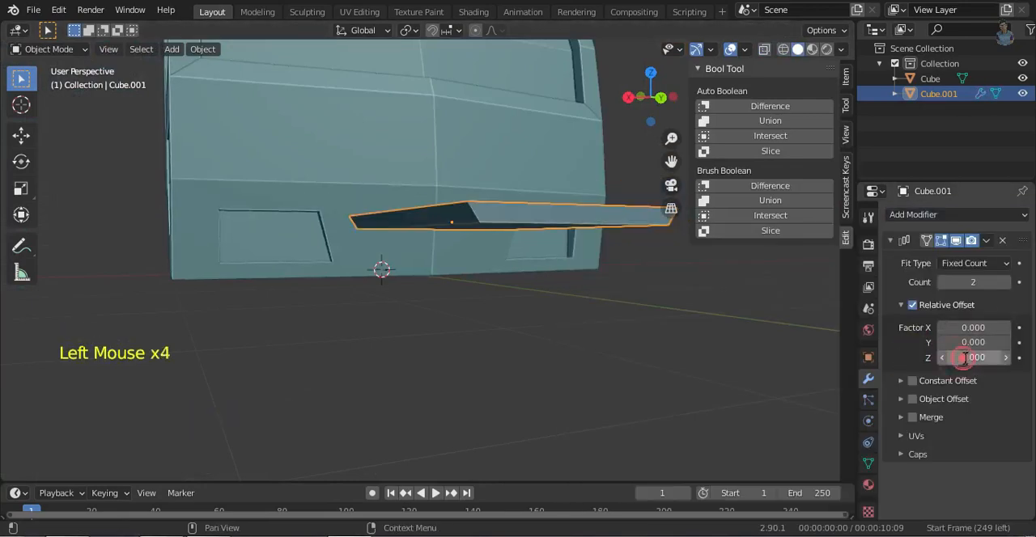
click(942, 357)
- Lower the two grille slats along Z and scale them slightly taller along Z
click(661, 97)
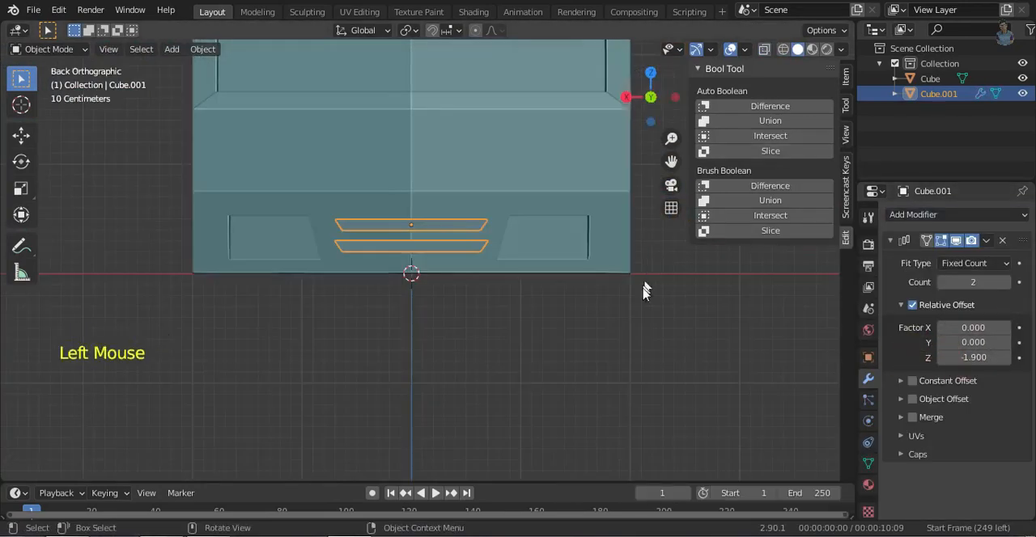
key(g)
key(z)
click(646, 296)
key(g)
key(z)
key(s)
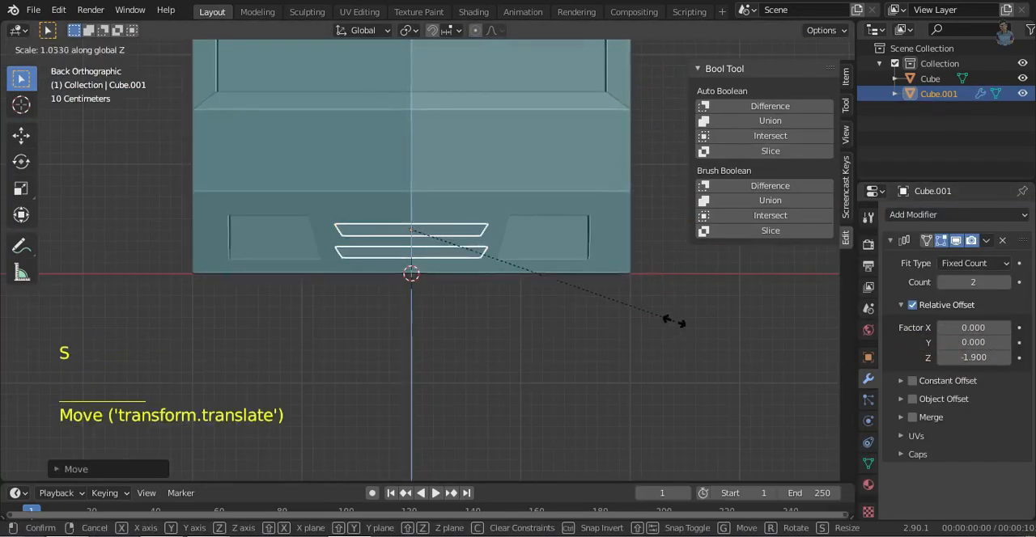
click(691, 336)
- Adjust the slats' depth along Y and cut them out of the cab with Auto Boolean Difference
middle_drag(690, 337, 760, 320)
key(g)
key(y)
click(594, 414)
shift+click(437, 242)
click(770, 106)
- Examine the cab's mesh and edge loops in Edit Mode from the side and front
key(Tab)
ctrl+middle_drag(567, 267, 512, 234)
key(ctrl+r)
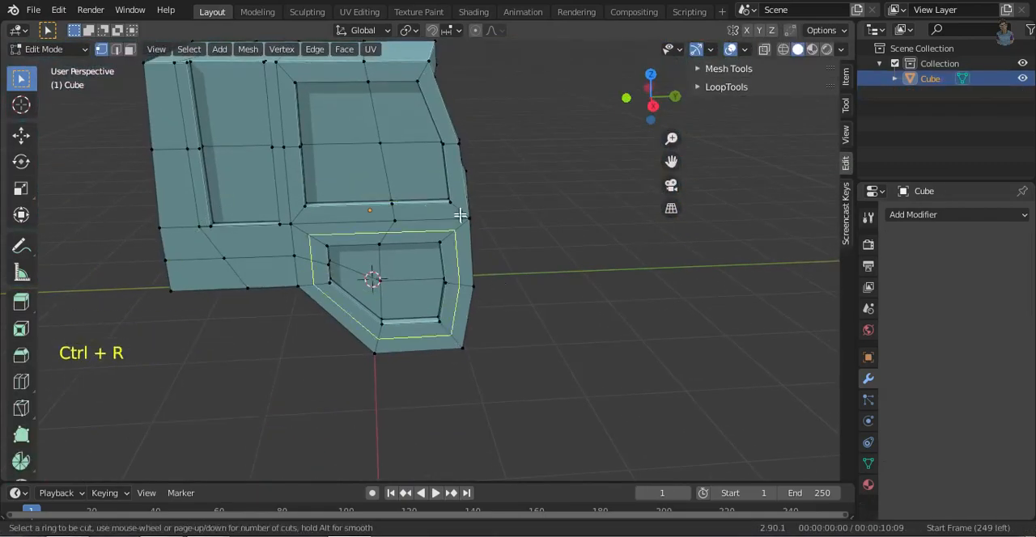
click(670, 101)
shift+middle_drag(421, 243, 478, 287)
middle_drag(477, 288, 546, 251)
click(657, 99)
middle_drag(438, 304, 488, 303)
middle_drag(496, 353, 332, 387)
- Delete the vertices of one half of the cab, leaving a single side up to the centre line
click(654, 109)
key(shift+z)
key(1)
drag(434, 106, 606, 376)
key(3)
key(1)
key(x)
click(590, 351)
key(shift+z)
middle_drag(590, 351, 558, 339)
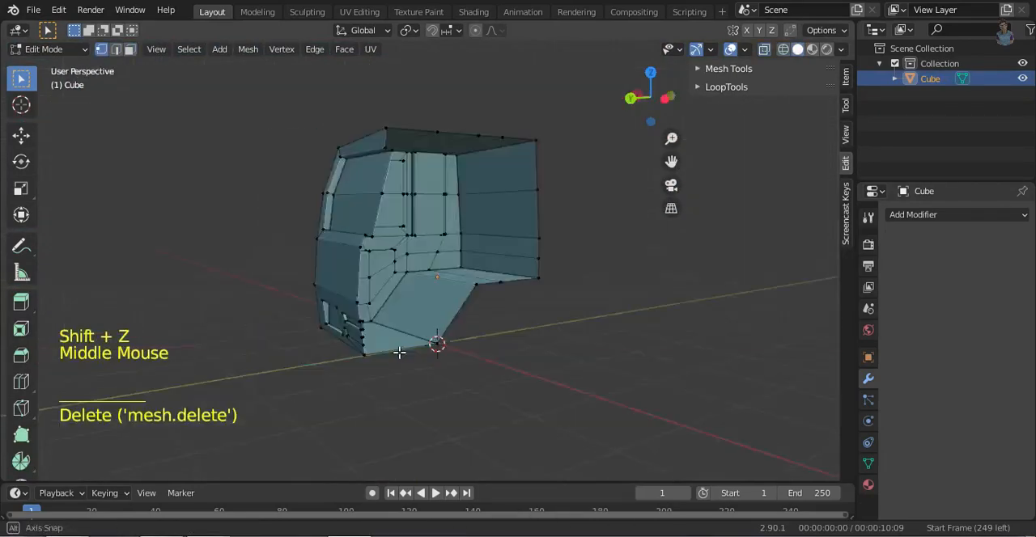
- Add a Mirror modifier on the X axis with Clipping enabled to the half cab
click(957, 214)
click(736, 373)
middle_drag(737, 373, 578, 373)
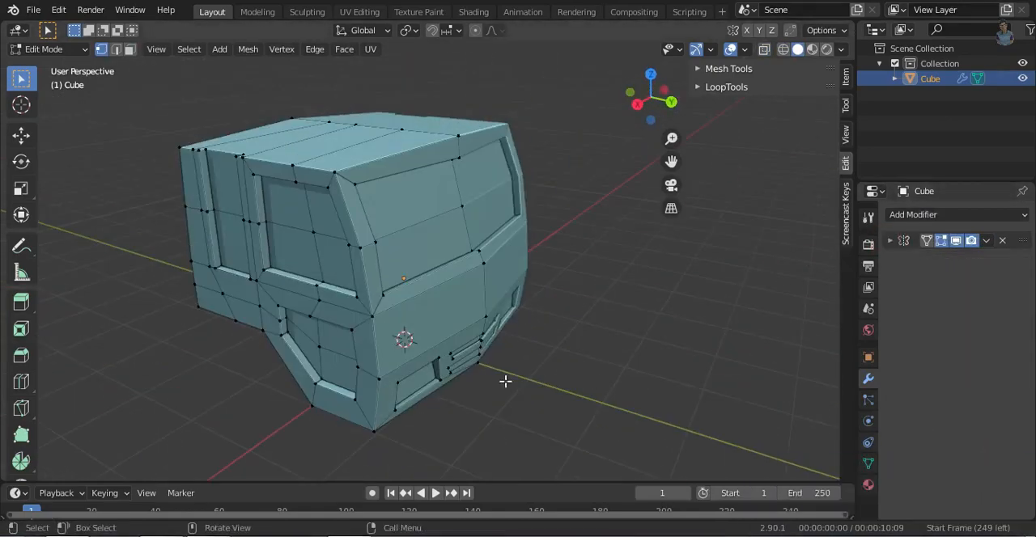
middle_drag(504, 377, 518, 356)
- Add an edge loop around the door window, close to the outer edge of its frame
alt+click(603, 338)
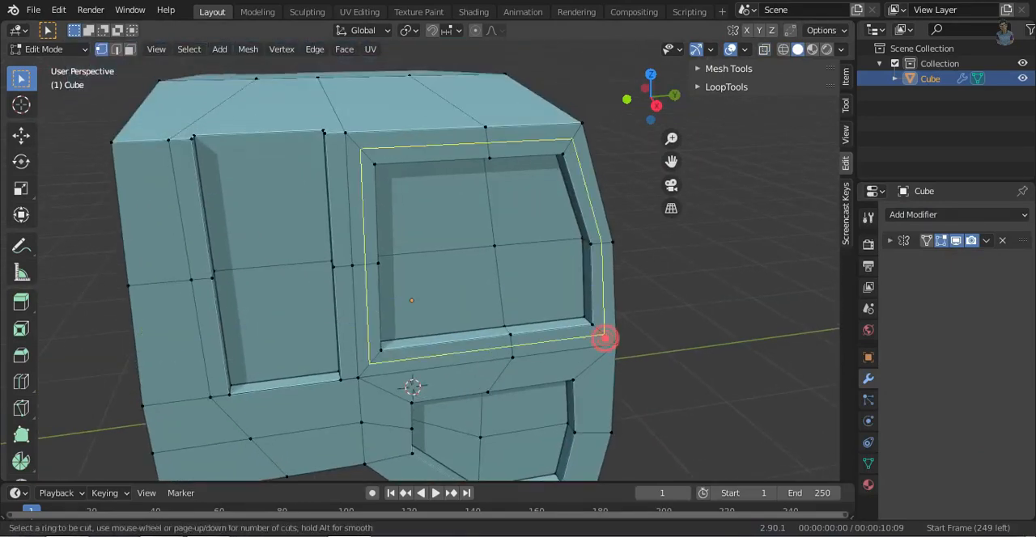
key(g)
key(g)
click(610, 346)
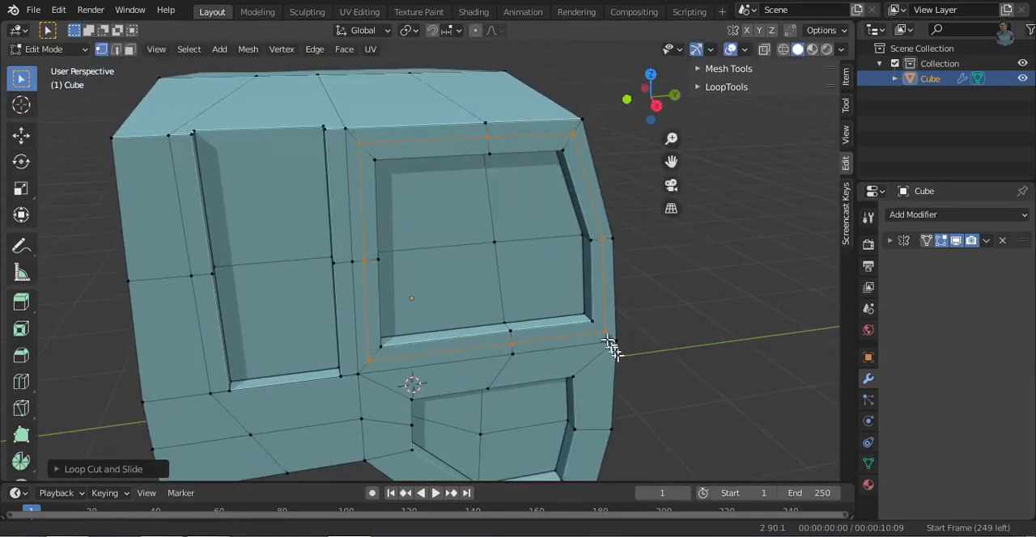
- Add an edge loop around the lower door panel, slid toward the panel's outer border
shift+middle_drag(612, 347, 552, 263)
key(ctrl+r)
click(522, 402)
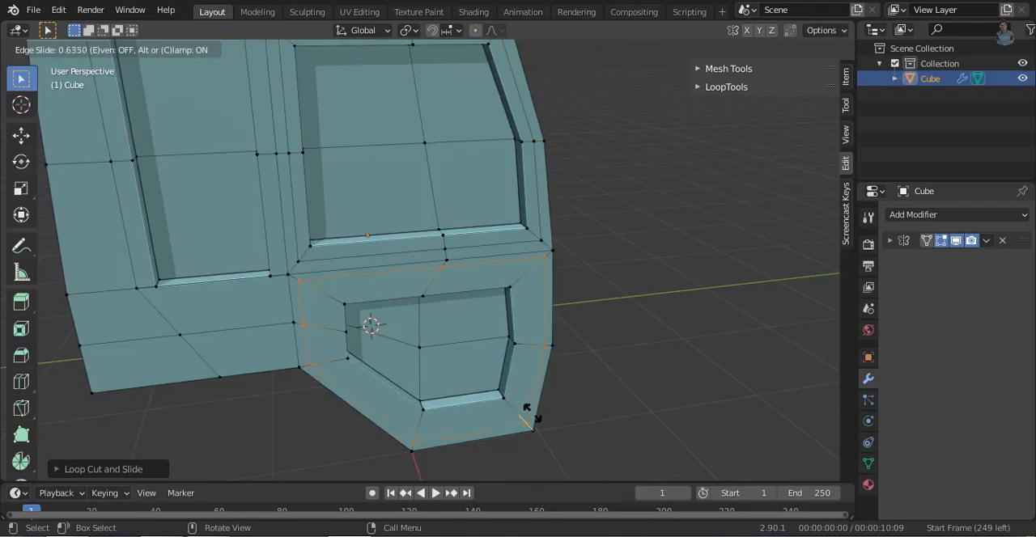
click(529, 413)
- Delete the geometry between the window's loop and the lower door panel's loop
scroll(422, 300, up, 4)
shift+middle_drag(420, 300, 467, 340)
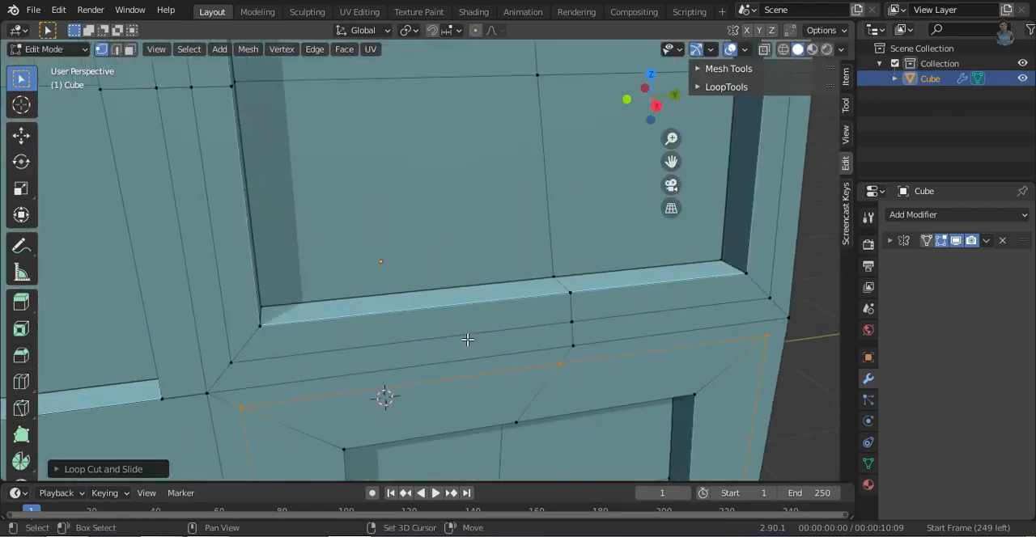
key(x)
click(307, 357)
click(649, 338)
key(x)
click(596, 345)
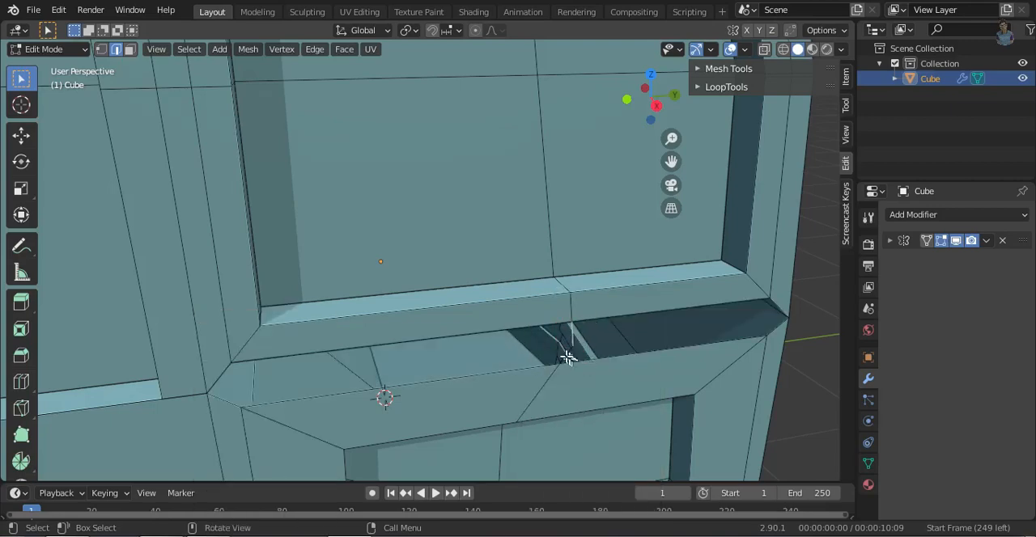
- Remove the leftover edges in the gap between window and lower panel and fill the gap with faces
middle_drag(625, 347, 646, 335)
shift+middle_drag(646, 335, 534, 318)
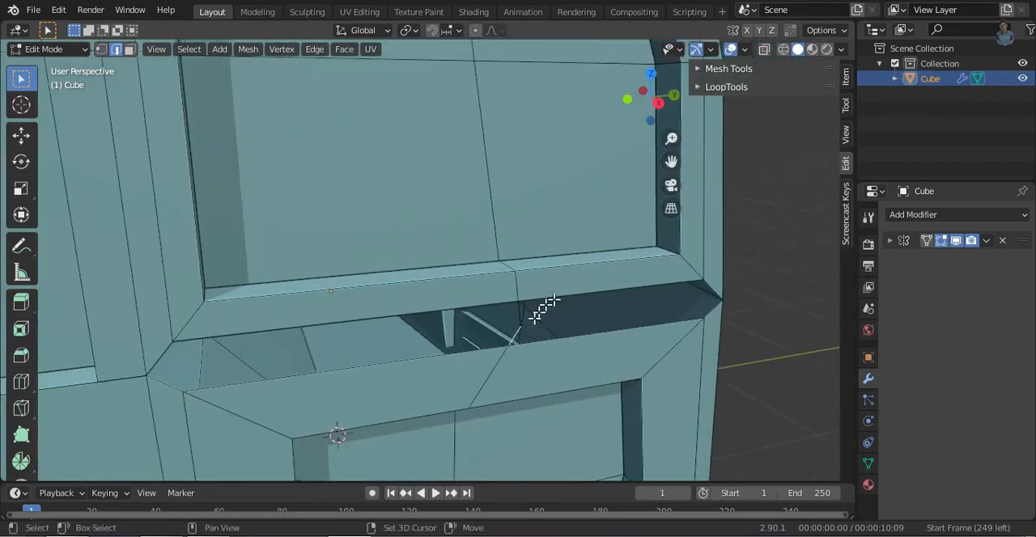
key(x)
click(584, 365)
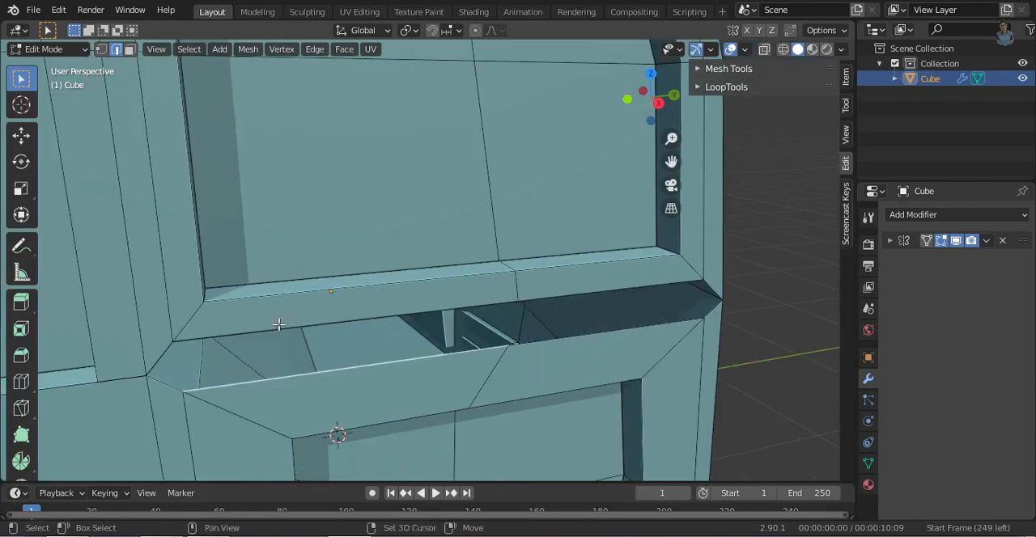
key(f)
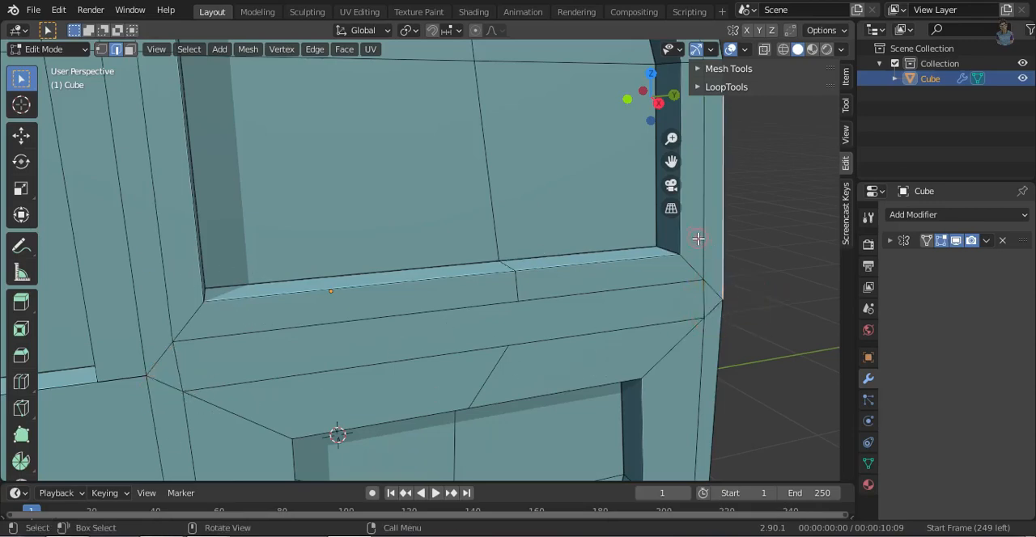
- Bevel the edge loop outlining the whole door with a width of about 0.025 m
scroll(340, 365, down, 3)
scroll(487, 350, up, 2)
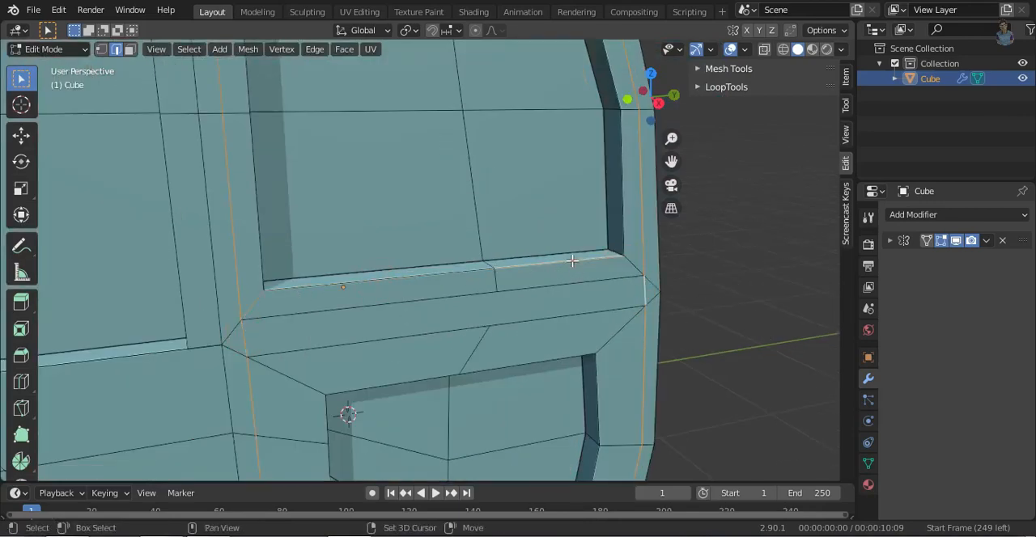
ctrl+middle_drag(715, 264, 702, 351)
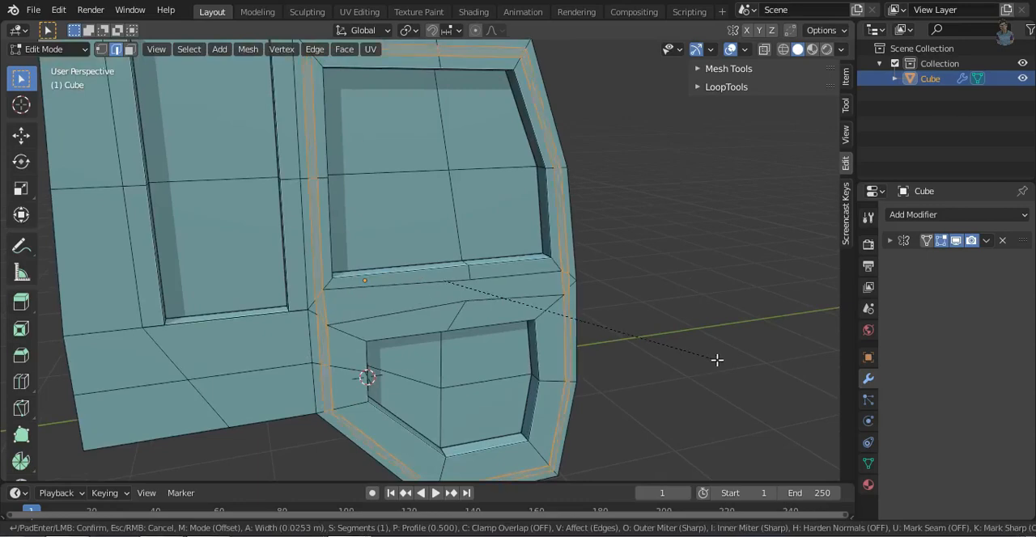
click(714, 360)
- Extrude the beveled strip inward to form a seam groove around the door, and return to Object Mode
middle_drag(531, 289, 563, 370)
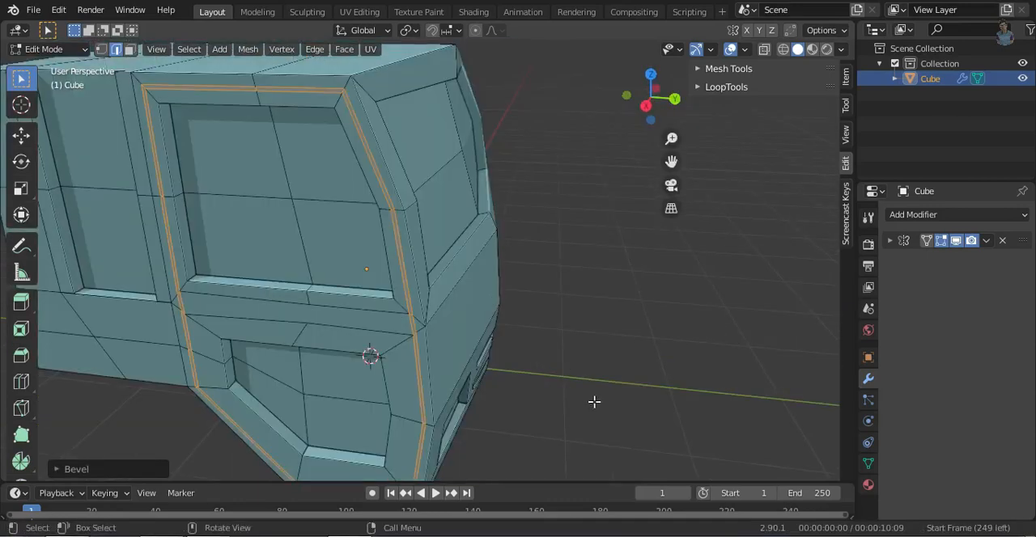
key(e)
click(594, 395)
click(731, 50)
ctrl+middle_drag(545, 256, 565, 296)
key(Tab)
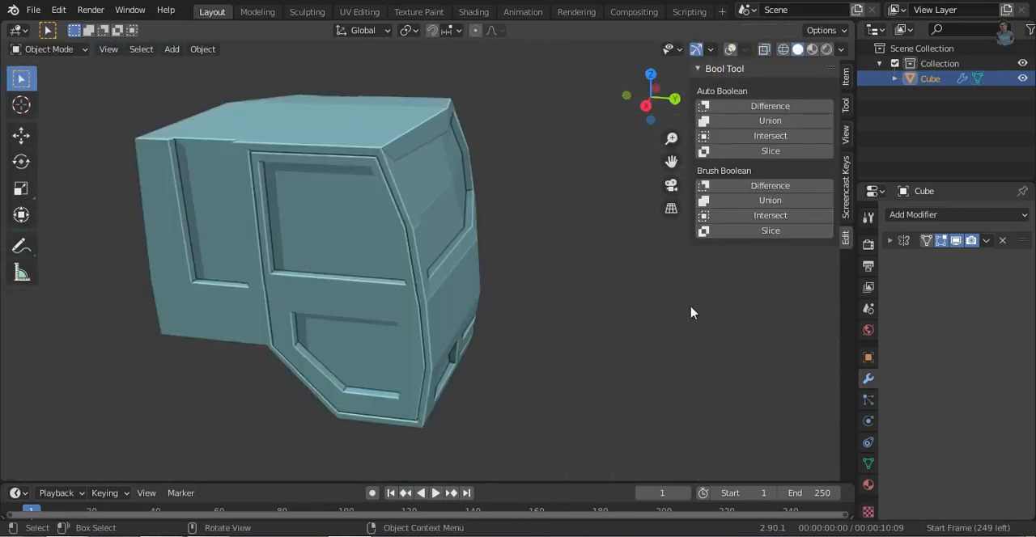
click(893, 241)
click(893, 241)
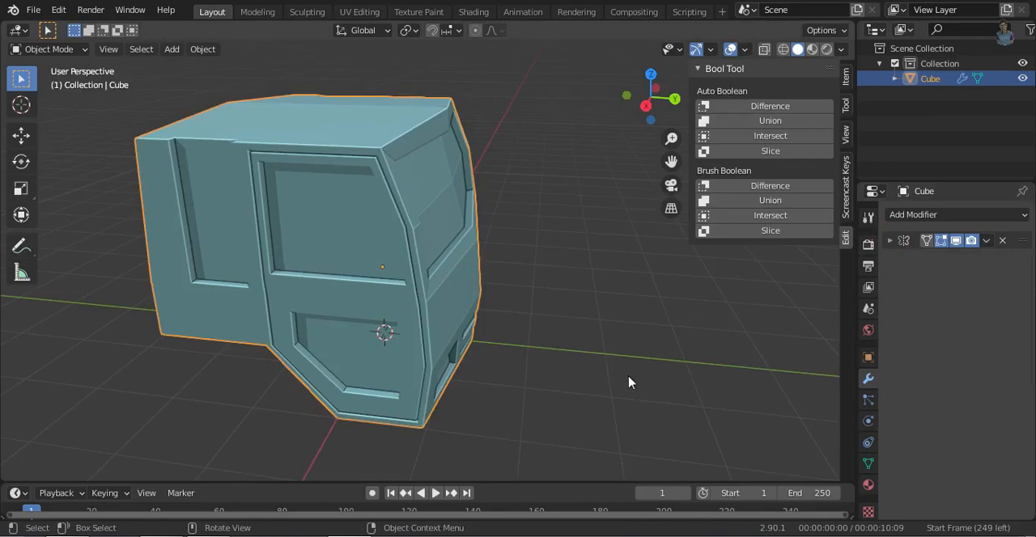
- Shade the cab smooth and enable Auto Smooth at 30°
right_click(381, 231)
click(381, 231)
click(869, 463)
scroll(888, 503, down, 2)
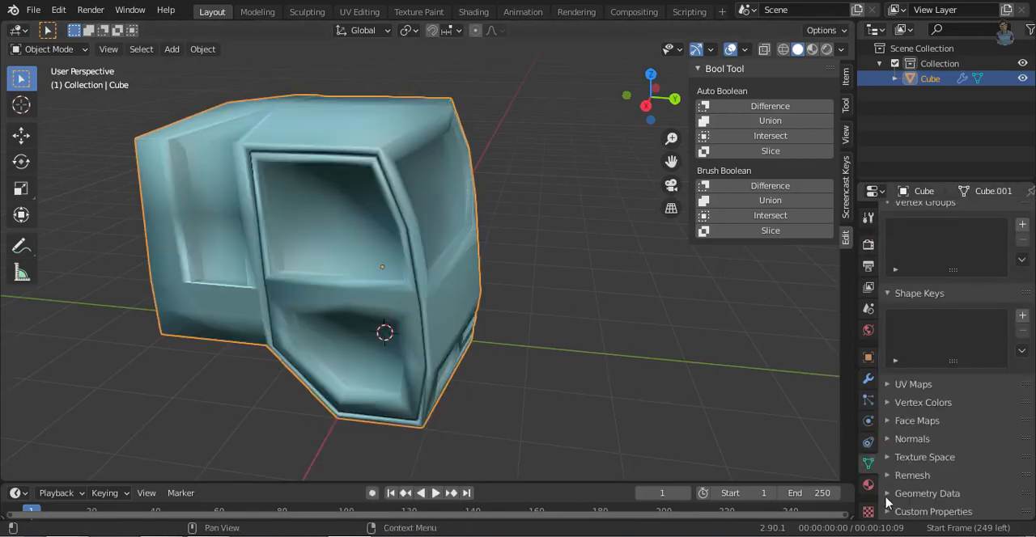
click(888, 495)
click(890, 385)
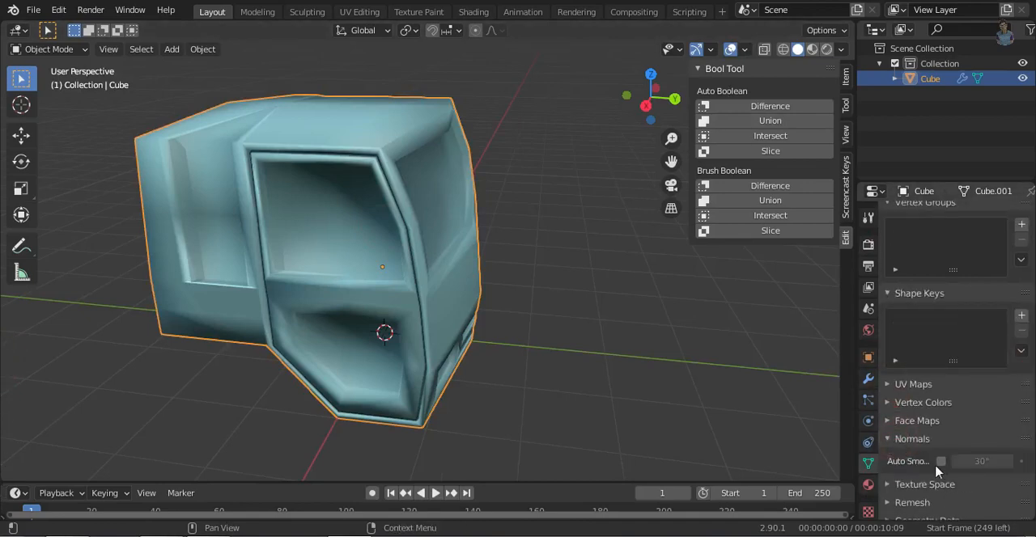
click(940, 462)
- Scale the recessed faces of the door window and the lower door panel in Edit Mode
mouse_move(518, 269)
middle_down()
mouse_move(444, 254)
mouse_move(409, 381)
mouse_move(429, 299)
middle_up()
middle_drag(656, 378, 398, 259)
key(Tab)
shift+click(293, 214)
shift+click(282, 257)
middle_drag(282, 257, 328, 227)
key(s)
shift+click(318, 355)
middle_drag(486, 334, 530, 316)
key(s)
click(679, 379)
click(680, 379)
- Cut an edge from the headlight's lower outer corner to the cab's side and adjust its end vertex along Z
middle_drag(680, 379, 364, 308)
key(Tab)
click(826, 98)
key(Tab)
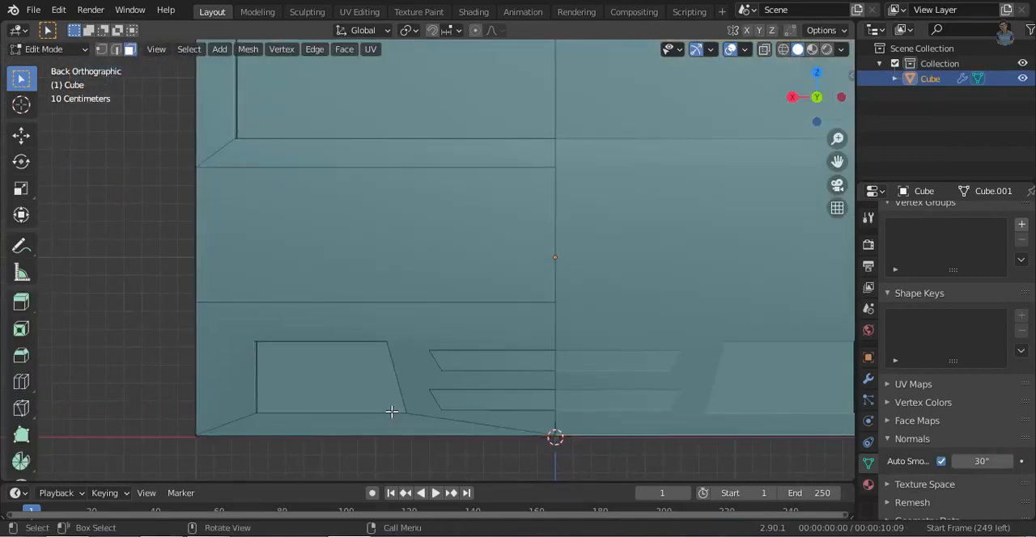
key(1)
click(198, 409)
key(g)
key(z)
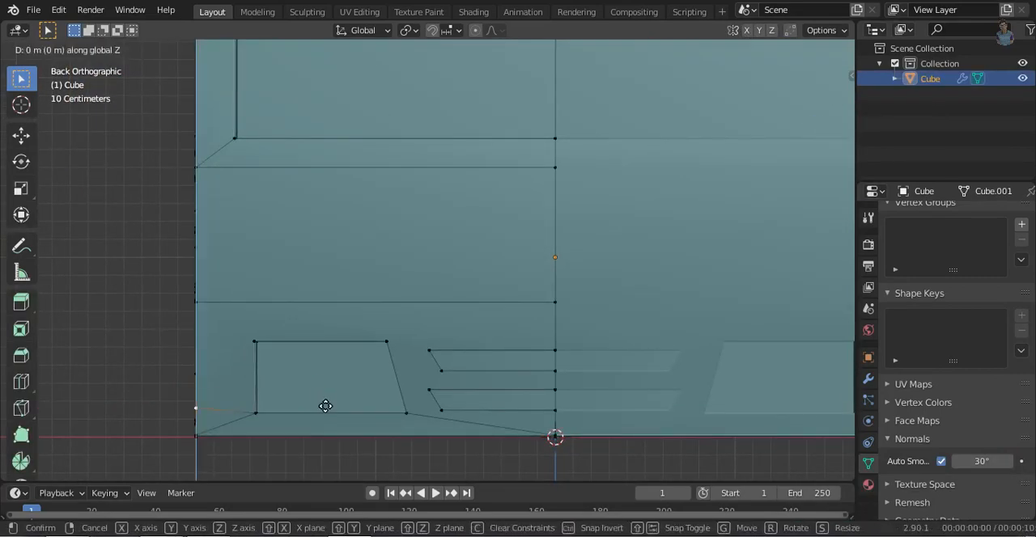
click(327, 404)
- Bevel the new edge at the headlight's lower corner into a thin strip and form a groove from it
middle_drag(329, 405, 343, 472)
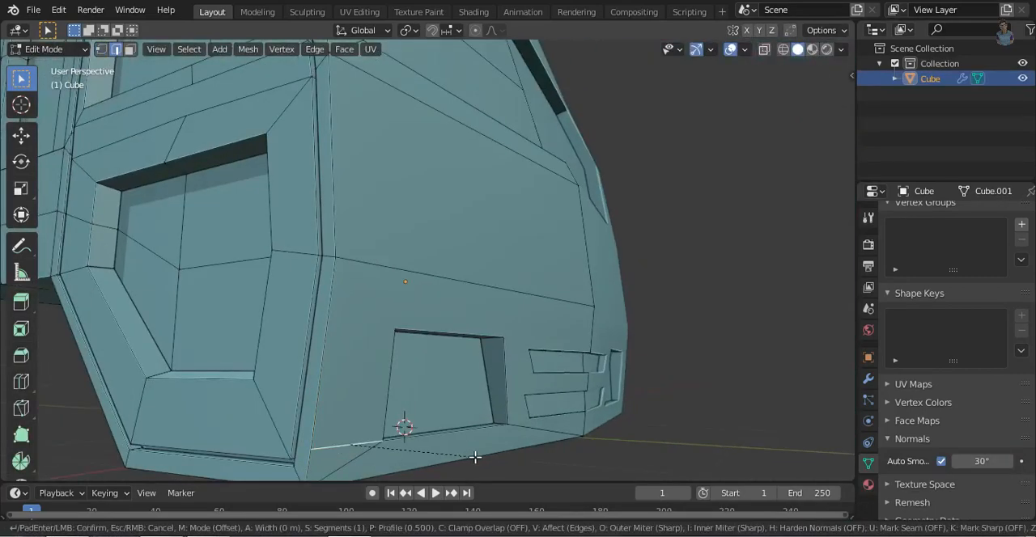
key(3)
click(407, 428)
middle_drag(489, 467, 465, 389)
key(x)
click(476, 452)
scroll(486, 458, up, 2)
click(407, 377)
alt+click(394, 390)
scroll(518, 379, down, 2)
middle_drag(590, 365, 493, 402)
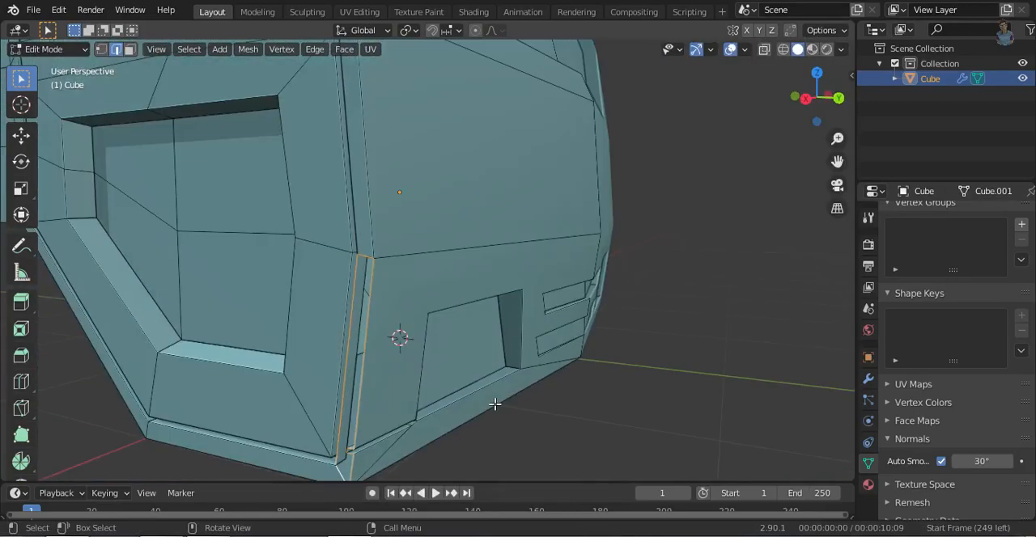
- Cut an edge from the headlight's upper outer corner to the cab's side and turn it into a recessed groove
key(ctrl+KP_1)
shift+middle_drag(240, 386, 399, 407)
scroll(392, 372, up, 2)
key(k)
click(378, 310)
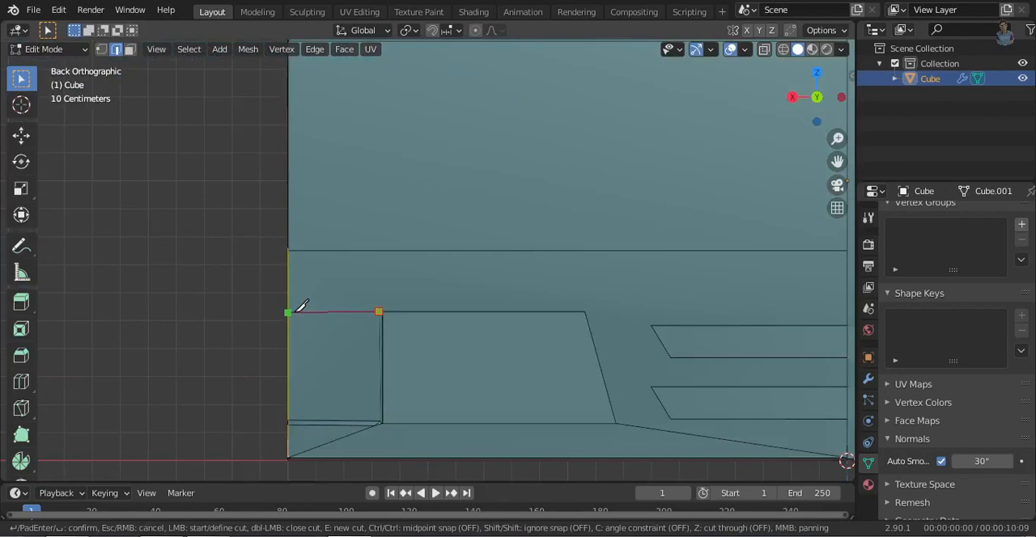
middle_drag(367, 328, 547, 397)
key(Escape)
text(g3)
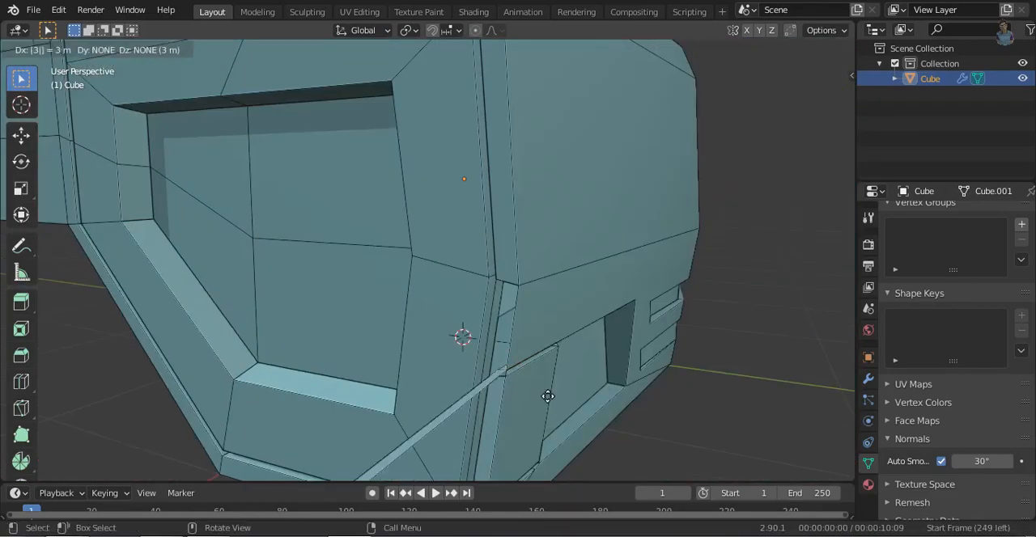
text(3)
middle_drag(692, 411, 675, 353)
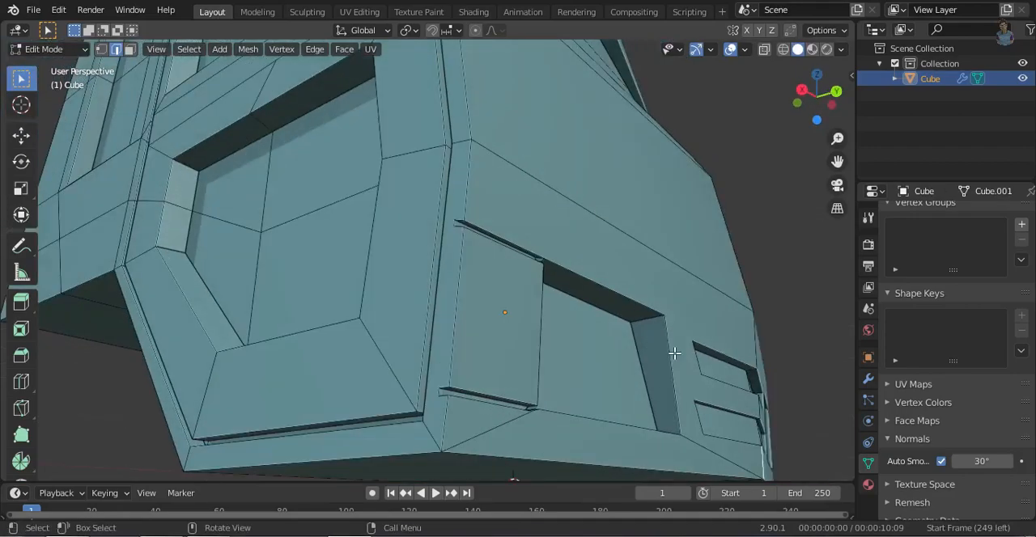
- Cut a line from the headlight's upper inner corner across to the cab's side above it, and recess it as a groove
alt+click(446, 303)
middle_drag(450, 312, 440, 380)
key(ctrl+KP_1)
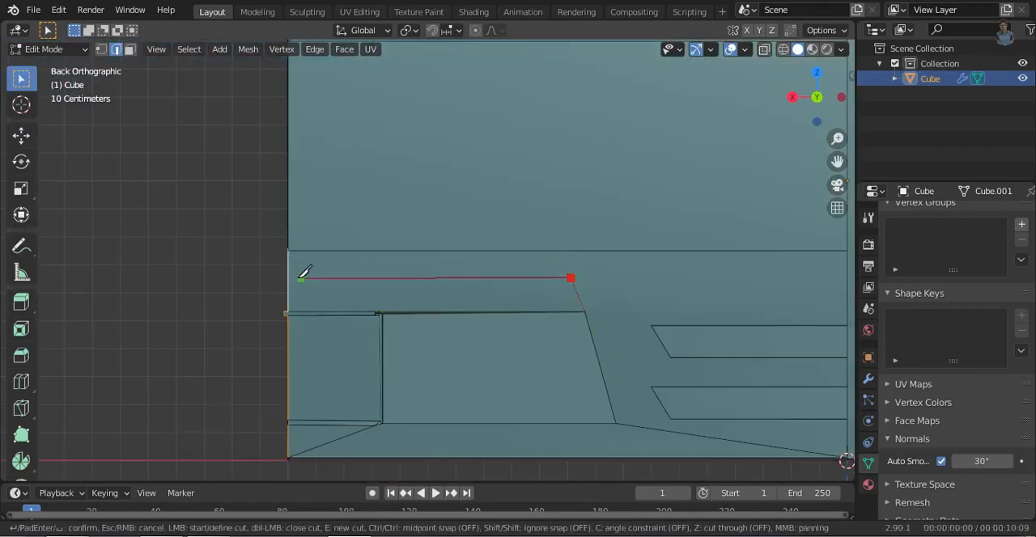
click(711, 334)
middle_drag(711, 335, 784, 412)
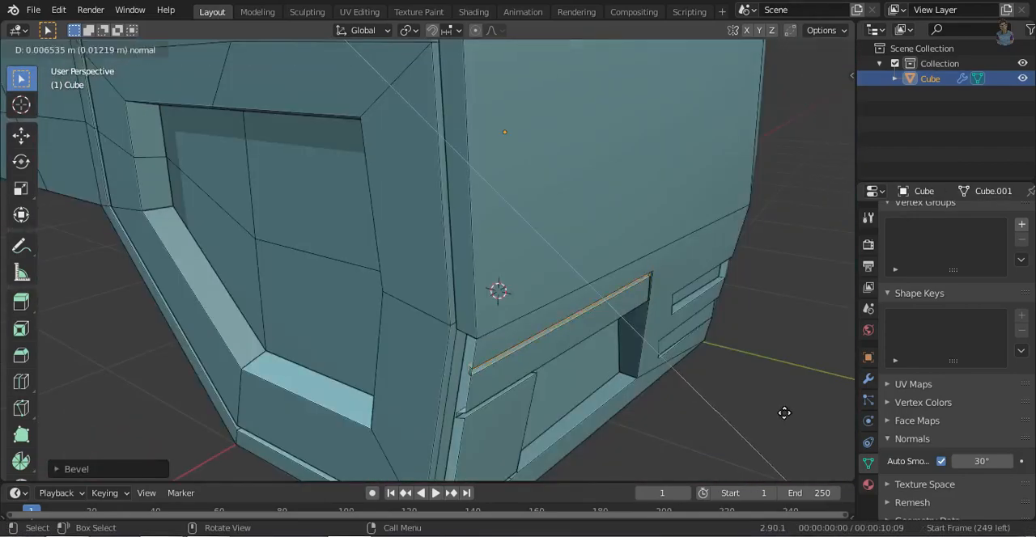
key(2)
middle_drag(551, 403, 508, 432)
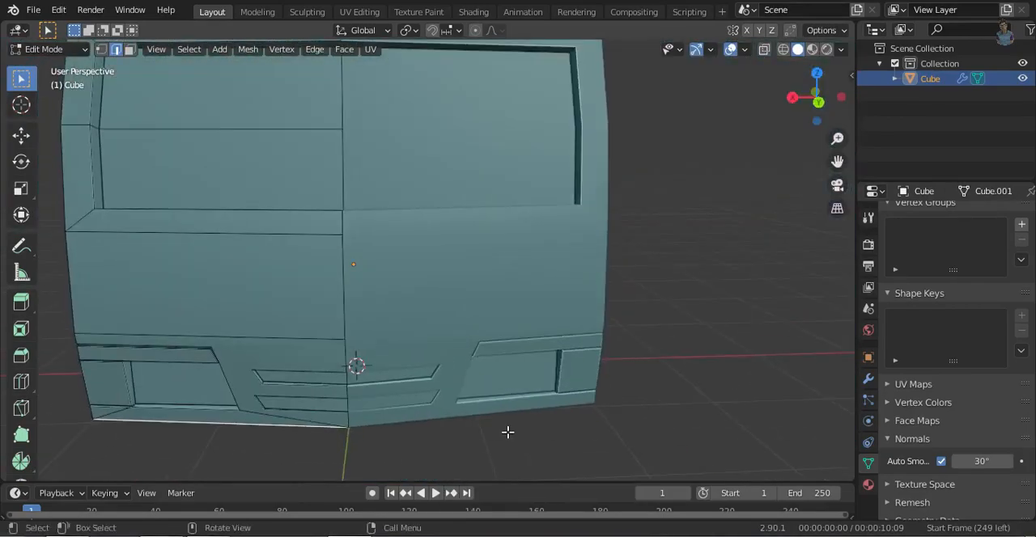
- Knife-cut a horizontal line across the cab front between the windshield and the headlight
key(ctrl+KP_1)
scroll(551, 327, up, 3)
key(k)
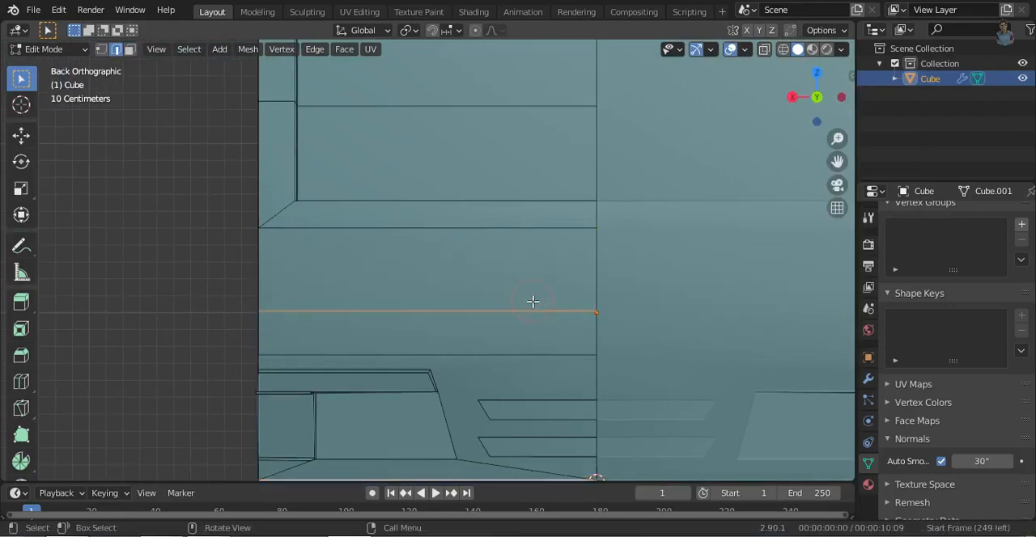
- Try to bevel the horizontal front line into a recessed groove and adjust its geometry along Z
click(689, 356)
middle_drag(689, 356, 541, 316)
key(3)
key(x)
click(619, 342)
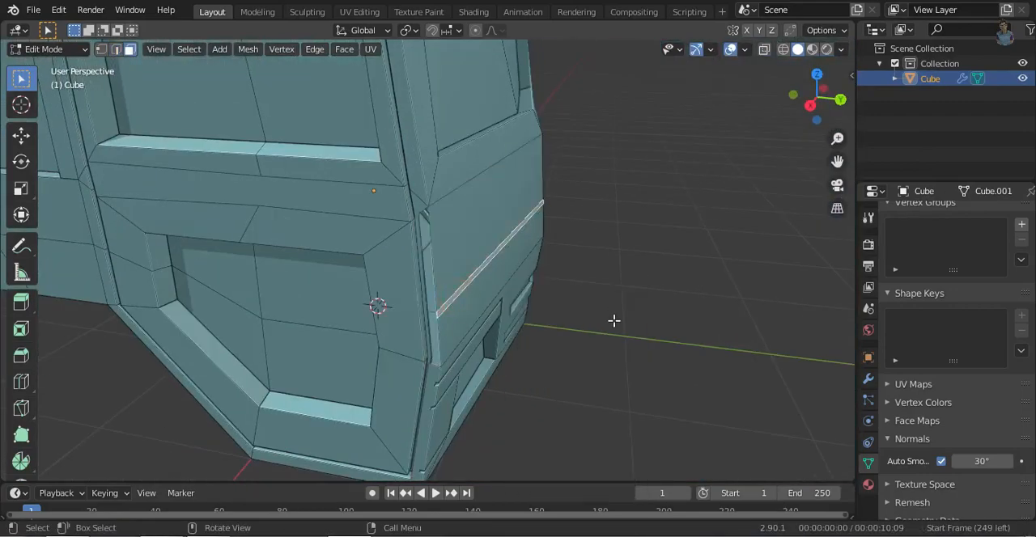
click(610, 320)
middle_drag(611, 320, 415, 310)
scroll(513, 321, up, 3)
click(415, 310)
key(g)
key(z)
click(618, 319)
scroll(670, 225, down, 3)
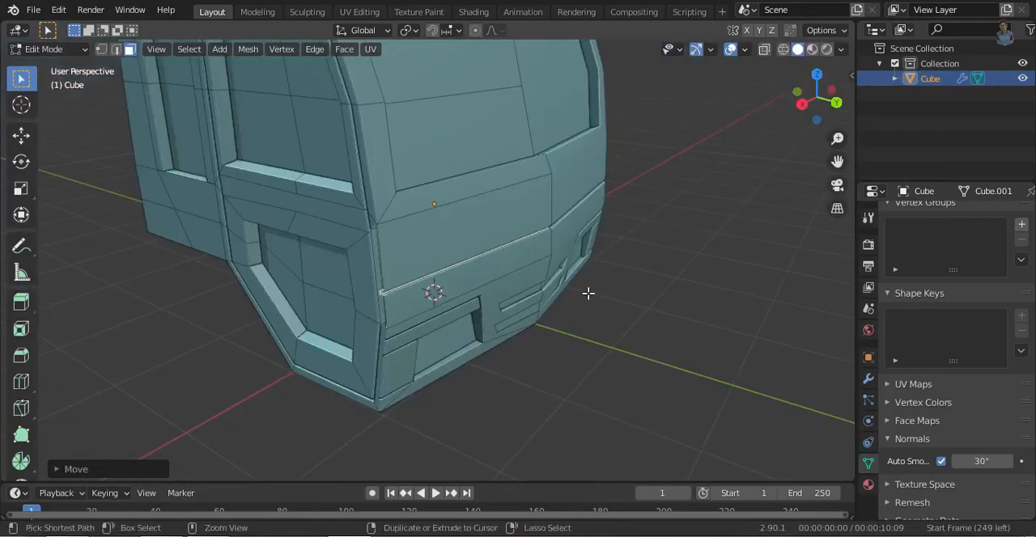
- Knife-cut an L-shaped line from the groove above the headlight upward and across to the cab's centre line
key(ctrl+KP_1)
middle_drag(452, 316, 556, 319)
key(3)
key(ctrl+KP_1)
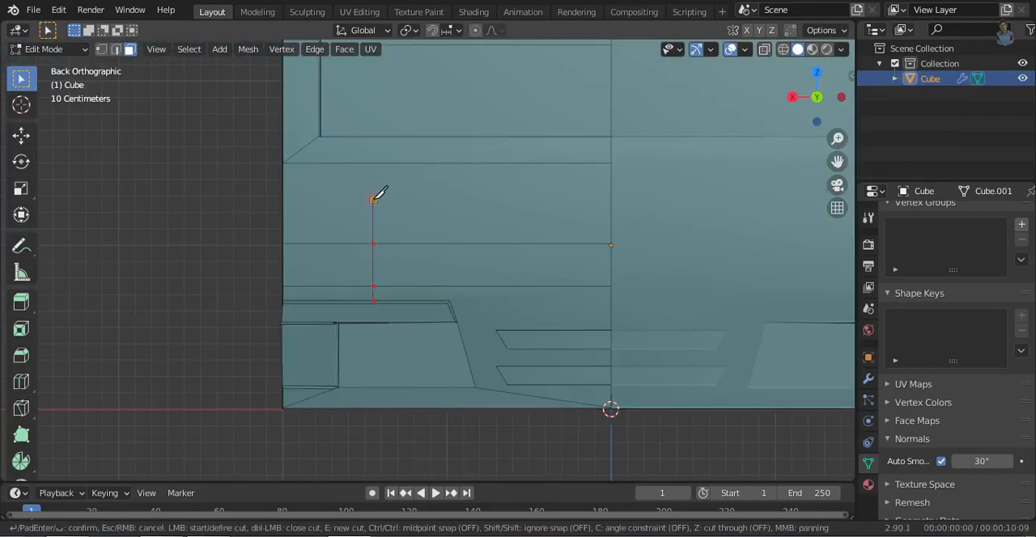
key(Return)
- Bevel the horizontal and L-shaped front lines into thin strips and check the cab front with overlays hidden
middle_drag(612, 195, 465, 256)
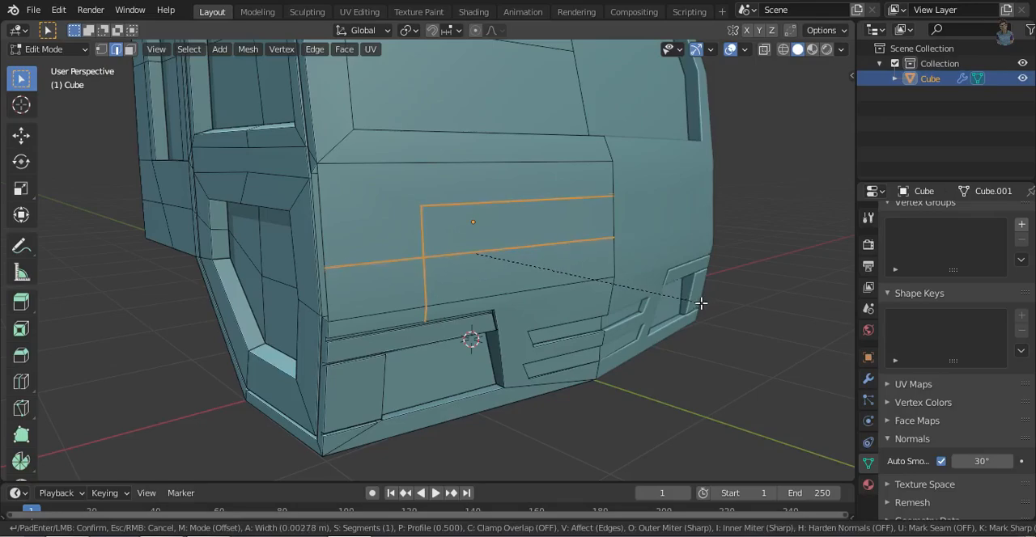
middle_drag(598, 291, 715, 349)
click(606, 356)
middle_drag(599, 356, 487, 315)
click(542, 261)
middle_drag(685, 324, 631, 348)
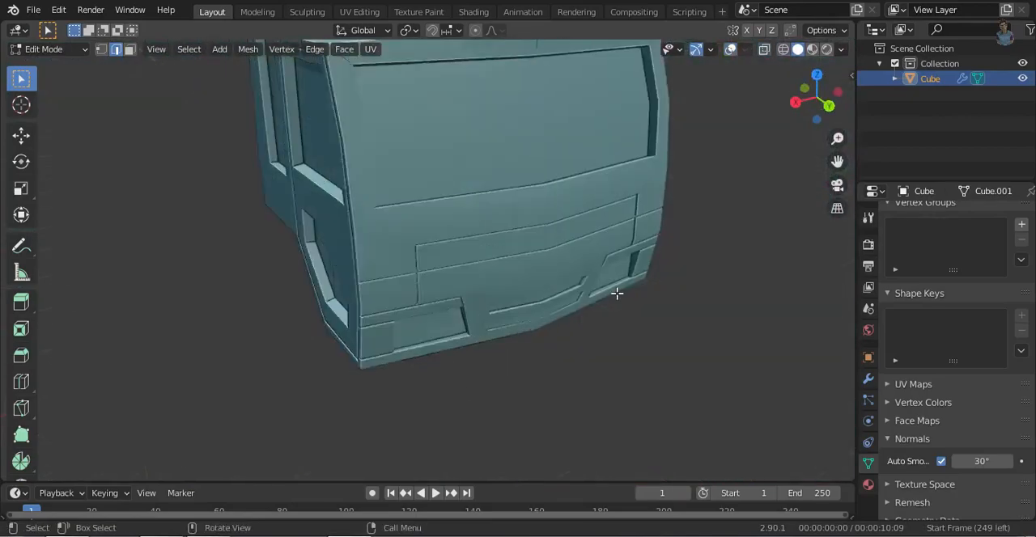
click(730, 52)
middle_drag(583, 292, 650, 313)
click(730, 51)
- Select the beveled strip faces on the cab front, move them inward along Y as panel grooves, and return to Object Mode
scroll(534, 286, up, 3)
middle_drag(534, 286, 437, 263)
key(3)
click(368, 254)
shift+click(385, 253)
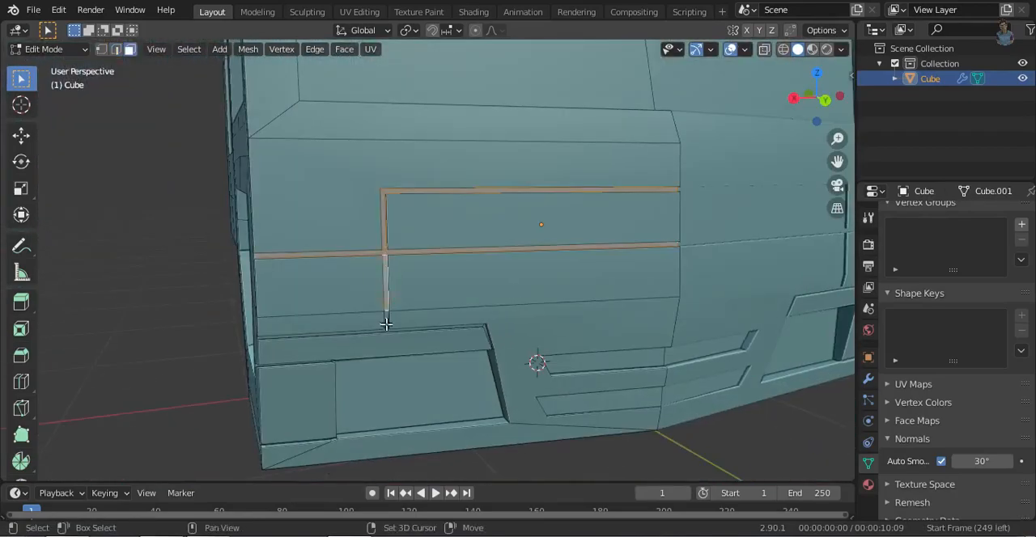
middle_drag(382, 319, 354, 312)
middle_drag(308, 429, 634, 365)
key(g)
key(y)
click(683, 409)
scroll(628, 397, down, 4)
scroll(333, 354, down, 5)
key(Tab)
- Add a cube and raise it along Z above the cab roof
key(shift+a)
click(570, 323)
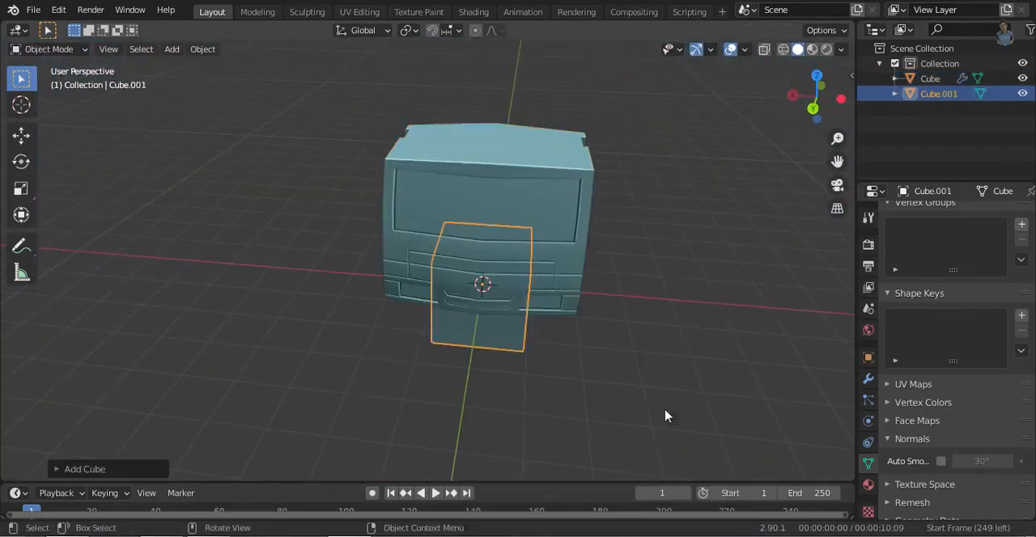
key(g)
key(z)
click(567, 279)
key(KP_3)
click(597, 282)
scroll(459, 238, up, 4)
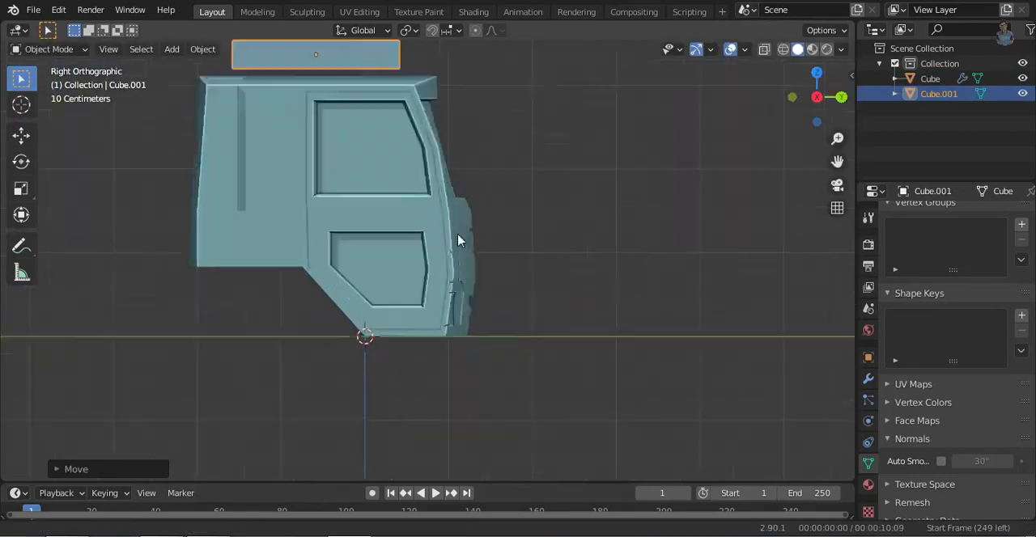
- Flatten the cube along Z into a low block and shift its bottom middle vertices in Edit Mode
key(s)
key(z)
click(370, 209)
key(alt+z)
scroll(465, 305, up, 3)
key(g)
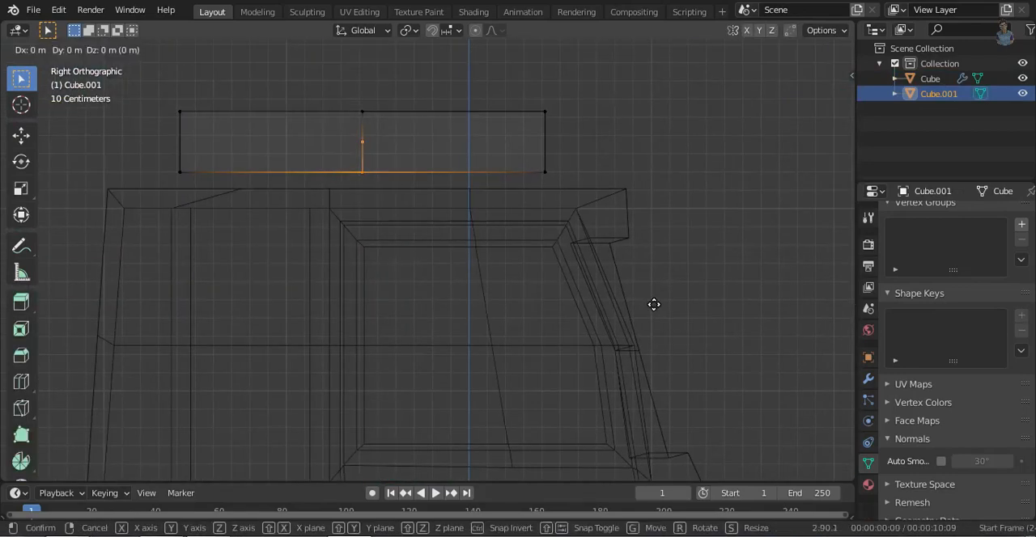
click(730, 317)
- Lower the block's whole mesh along Z onto the cab roof and return to Object Mode
key(alt+z)
key(a)
key(g)
key(z)
click(806, 297)
click(841, 96)
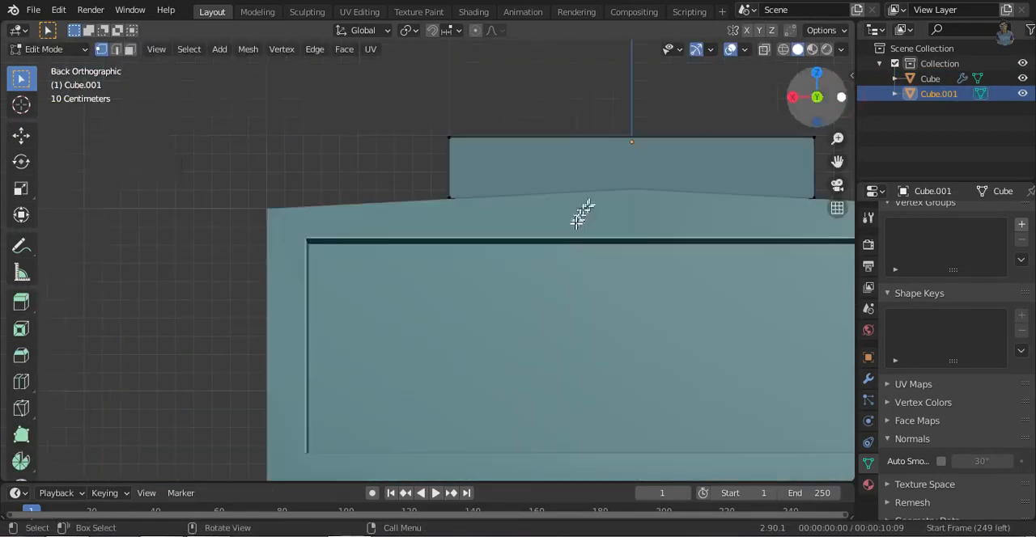
key(Tab)
- Narrow the block into a bar near the roof's outer edge and rotate it about Y to follow the roof slope
shift+middle_drag(580, 211, 496, 228)
key(s)
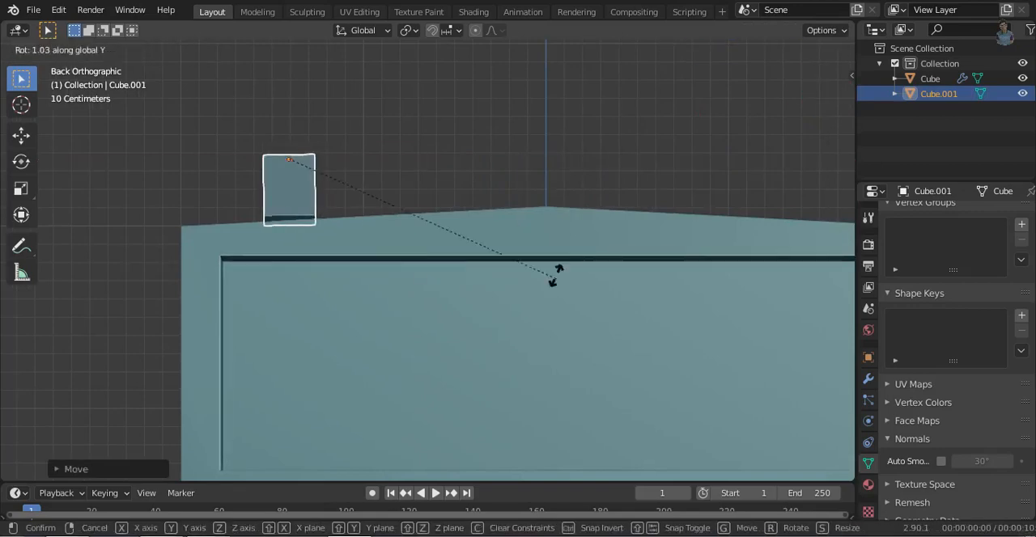
click(553, 273)
- Add an Array modifier to the bar with a count of 3 and a relative offset factor X of -2
click(868, 378)
click(944, 215)
click(720, 247)
click(979, 330)
text(-2.000)
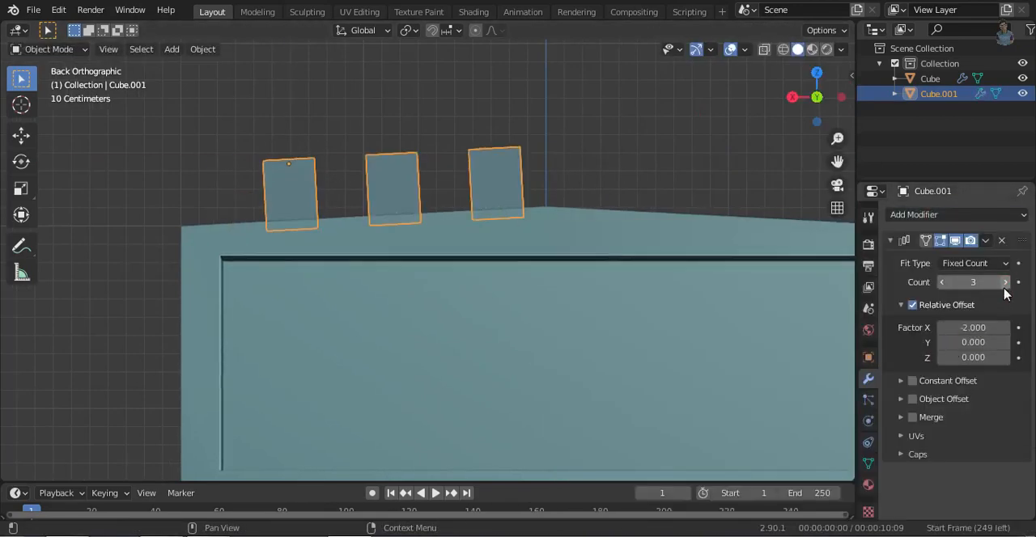
click(700, 247)
- Duplicate the bar onto the roof's ridge without its Array modifier and straighten it about Y
key(shift+d)
key(x)
click(834, 247)
click(1002, 241)
key(r)
key(y)
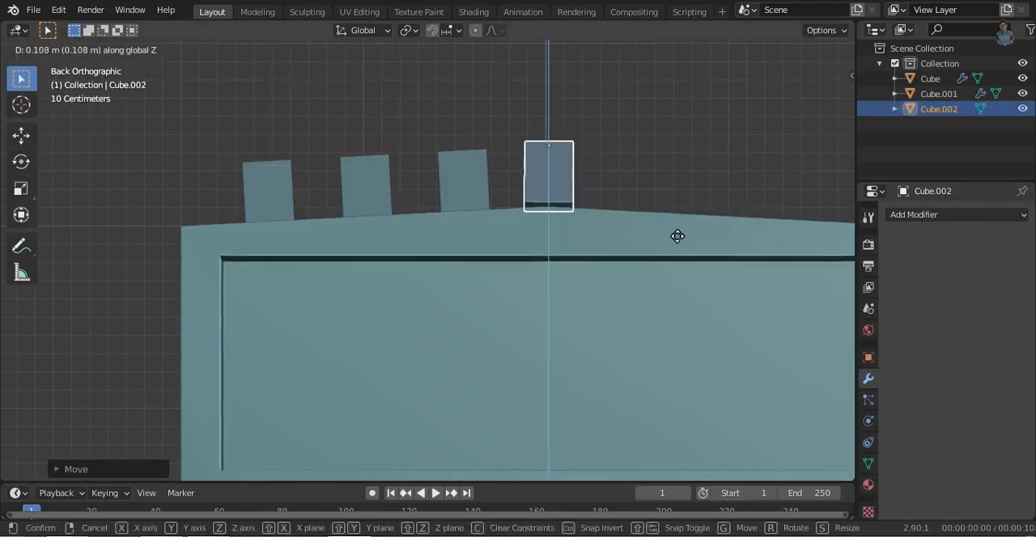
click(677, 242)
- Duplicate the arrayed bars along X to the other roof half and rotate them about Y to match that slope
click(468, 188)
key(shift+d)
key(x)
click(842, 296)
shift+middle_drag(842, 302, 677, 319)
key(r)
key(y)
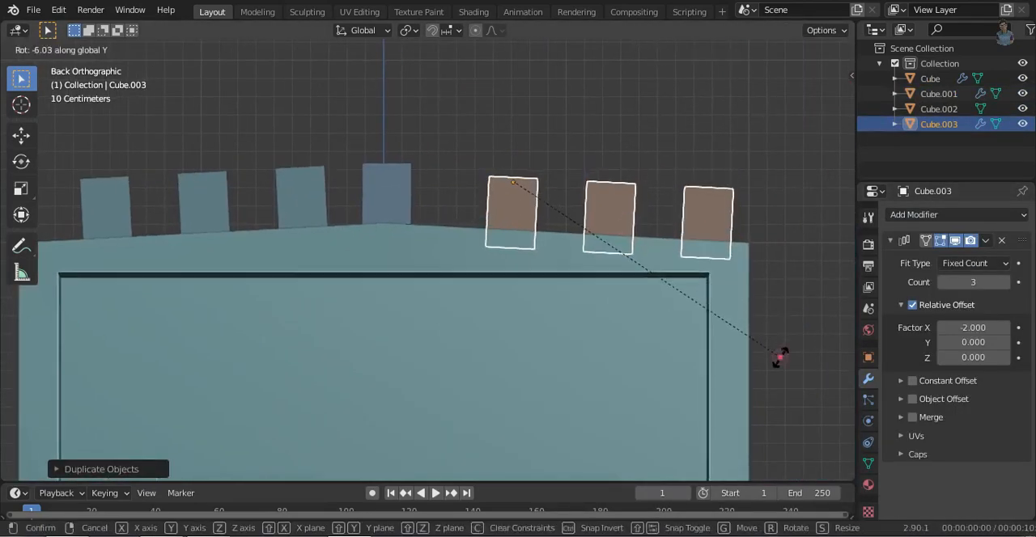
click(770, 350)
- Move the duplicated row of bars along X and Z so it sits evenly spaced on its roof slope
key(g)
key(x)
click(771, 351)
key(g)
key(z)
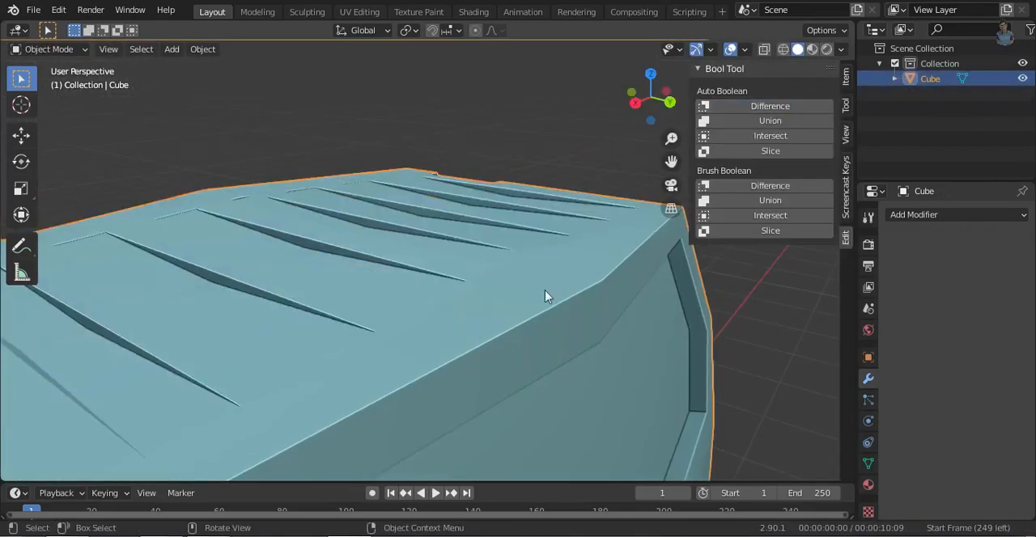
middle_drag(546, 294, 377, 324)
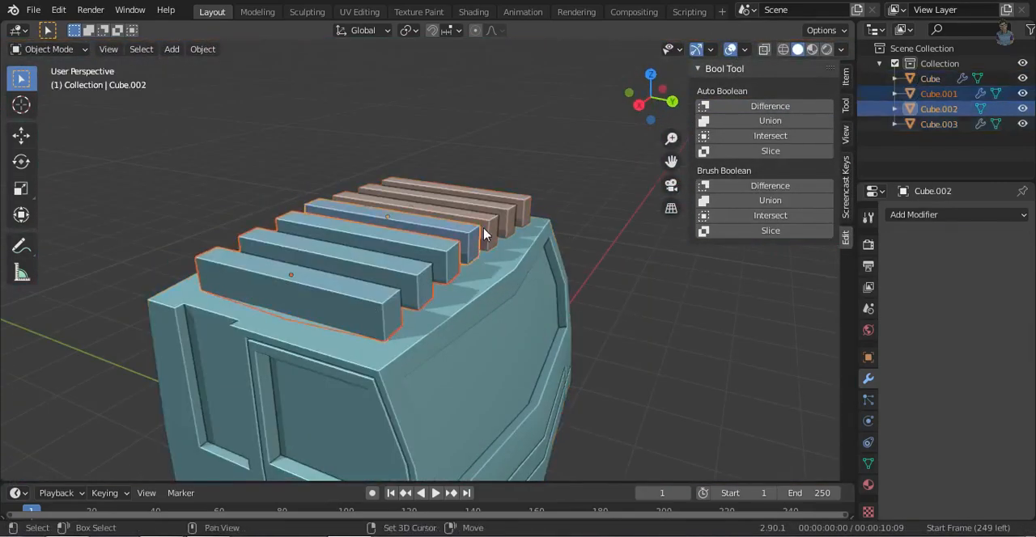
- Enable Auto Smooth on the roof bar objects
click(867, 463)
scroll(913, 499, down, 5)
click(397, 286)
click(941, 461)
click(402, 225)
click(941, 461)
- Cut the bars into the cab's roof as grooves with an Auto Boolean Difference
click(770, 106)
click(759, 334)
mouse_move(579, 320)
middle_down()
mouse_move(532, 244)
mouse_move(535, 263)
mouse_move(647, 218)
middle_up()
scroll(644, 397, down, 4)
- Scale the cab along the Y axis
click(465, 336)
key(s)
key(y)
right_click(640, 379)
click(650, 98)
click(650, 98)
key(s)
key(y)
click(717, 397)
middle_drag(582, 352, 413, 381)
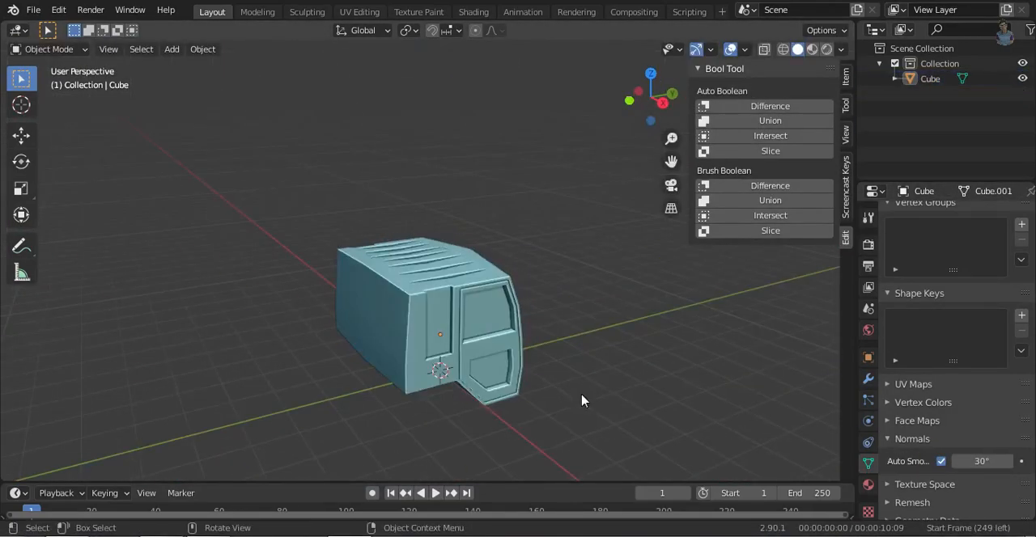
- Add a cube and move it behind the cab to Z 2 m and about Y -3.4 m
click(663, 102)
key(n)
key(shift+a)
click(741, 365)
key(g)
key(z)
key(y)
click(426, 339)
shift+middle_drag(426, 340, 481, 331)
- Set the cube's scale to 2 in X and 4 in Y and move it back to about Y -7.12 m
click(864, 357)
key(Escape)
click(818, 98)
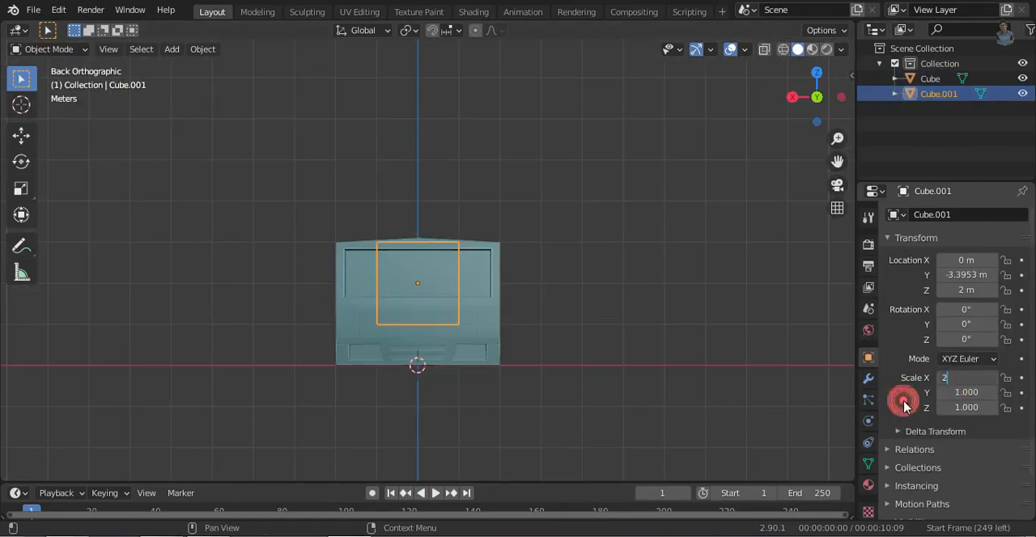
click(903, 403)
click(792, 97)
click(966, 393)
text(4)
click(907, 397)
key(g)
key(y)
click(553, 248)
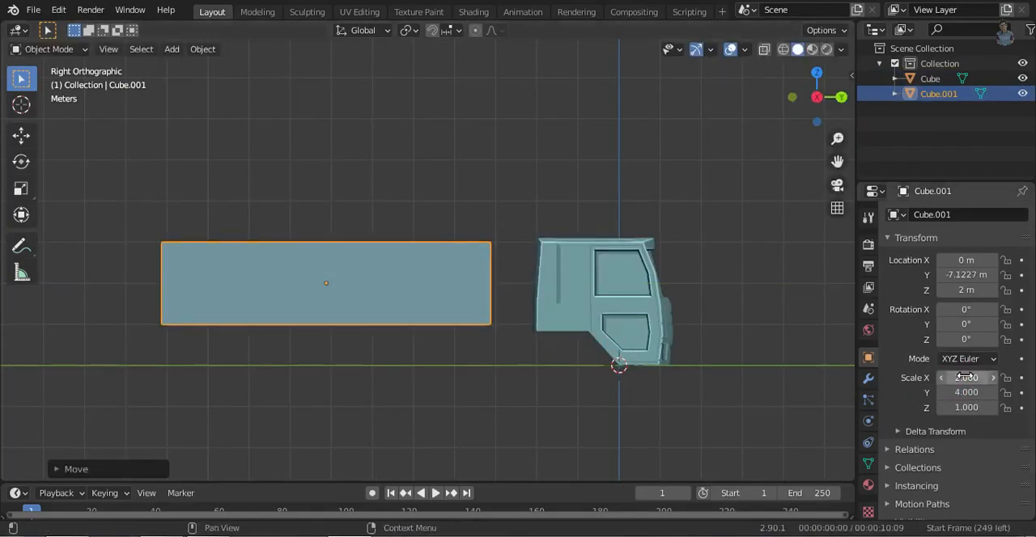
- Set the cube's Y scale to 3 and move it closer to the cab, to about Y -5.44 m
click(966, 392)
text(3)
key(Return)
key(g)
key(y)
click(719, 364)
- Raise the top face of the cargo box along Z above the cab's roof
key(Tab)
click(414, 266)
key(KP_3)
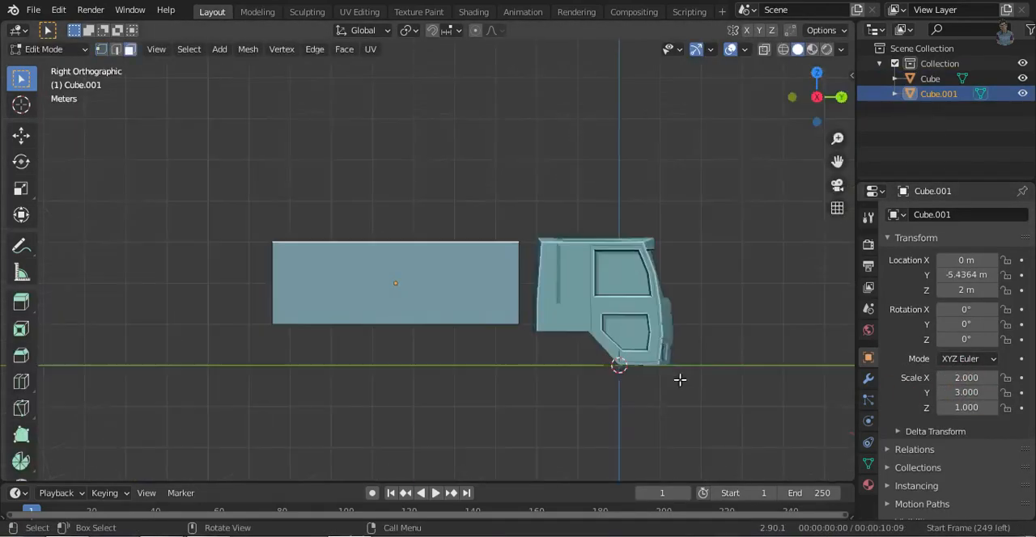
key(g)
key(z)
click(680, 333)
- Open the cargo box at its rear face and add a Solidify modifier with 0.05 m thickness
click(324, 329)
click(868, 378)
click(955, 214)
click(717, 446)
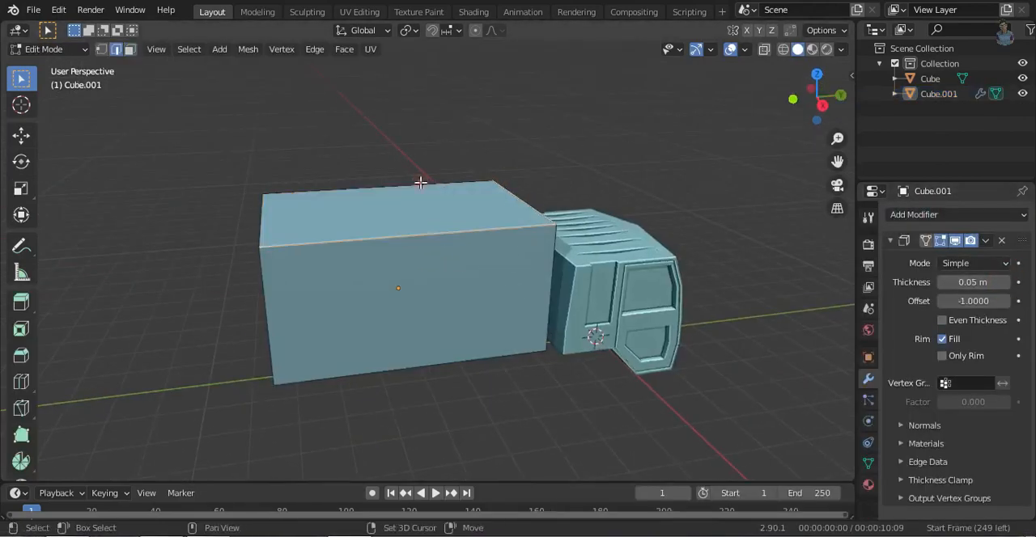
- Bevel the cargo box's top and vertical edges with a width of about 0.03 m and 2 segments
shift+click(421, 183)
shift+click(409, 368)
middle_drag(421, 380, 162, 344)
shift+click(416, 325)
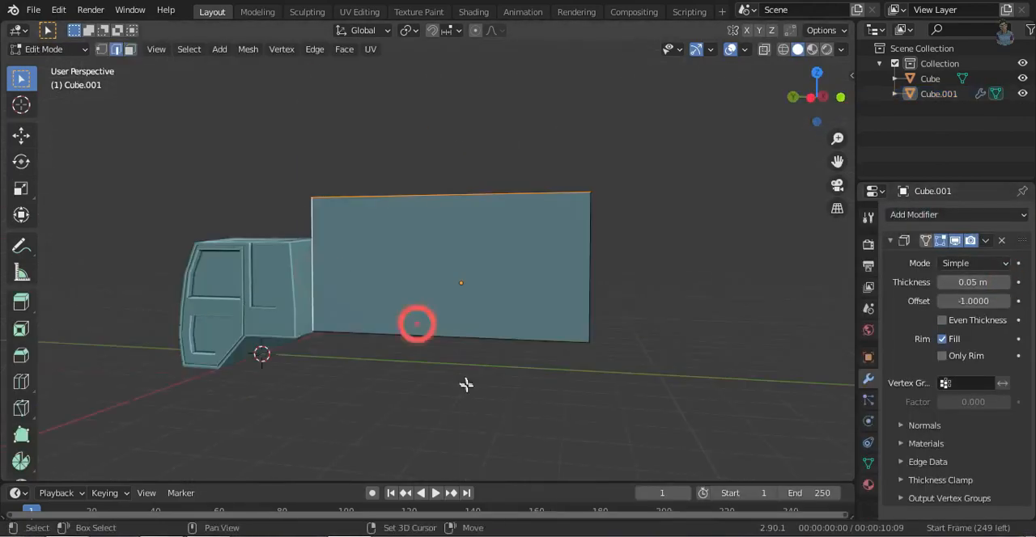
middle_drag(467, 384, 567, 429)
shift+click(431, 336)
key(ctrl+b)
click(79, 471)
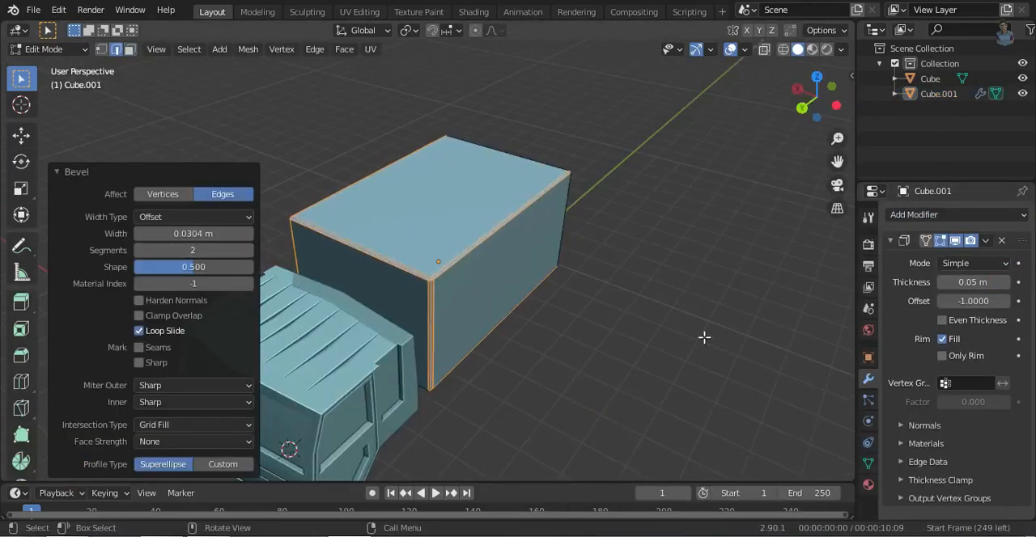
- Shade the cargo box smooth and enable Auto Smooth at 30°
key(Tab)
right_click(500, 224)
click(518, 230)
click(868, 464)
click(941, 462)
click(702, 343)
mouse_move(579, 324)
middle_down()
mouse_move(267, 261)
mouse_move(476, 296)
middle_up()
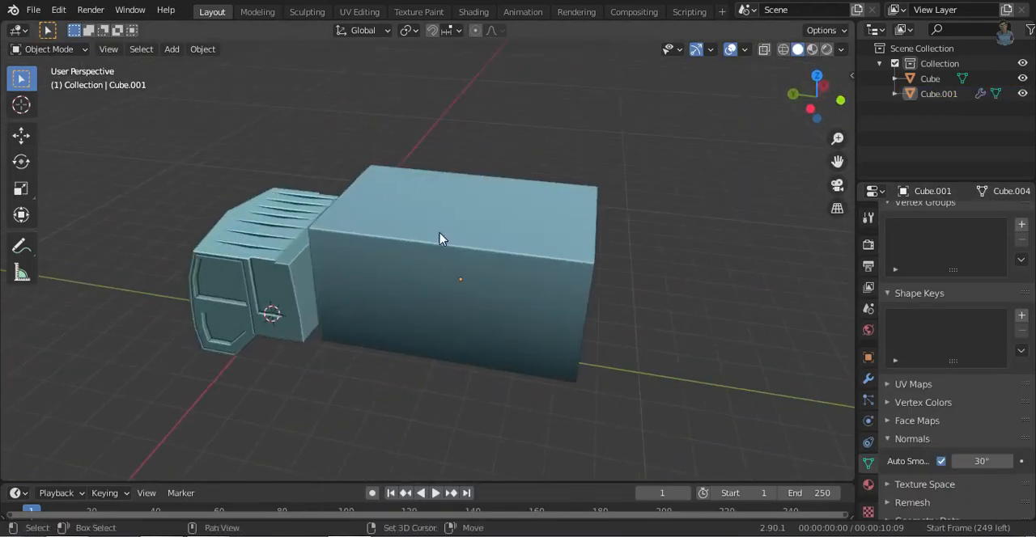
- Place the 3D cursor on the cargo box's roof, add a cube there and narrow it along X
shift+right_click(439, 232)
key(shift+a)
click(534, 250)
click(816, 73)
key(s)
key(x)
click(403, 296)
- Flatten the roof strip along Z and adjust the height of its geometry to sit on the cargo box's roof
click(792, 97)
key(s)
key(z)
click(494, 212)
click(840, 96)
scroll(469, 336, up, 5)
middle_drag(467, 340, 636, 382)
key(Tab)
key(g)
key(z)
click(591, 306)
- Stretch the strip along Y to nearly the cargo box's length and position it along the roof
click(795, 103)
key(s)
key(y)
click(405, 420)
key(g)
key(y)
click(601, 449)
key(g)
key(y)
click(597, 442)
- Slope the strip's ends by moving its edges along Z and scaling them along Y
middle_drag(623, 319, 696, 425)
key(2)
click(543, 331)
key(g)
key(z)
click(599, 383)
key(s)
key(y)
click(685, 395)
click(817, 76)
key(Tab)
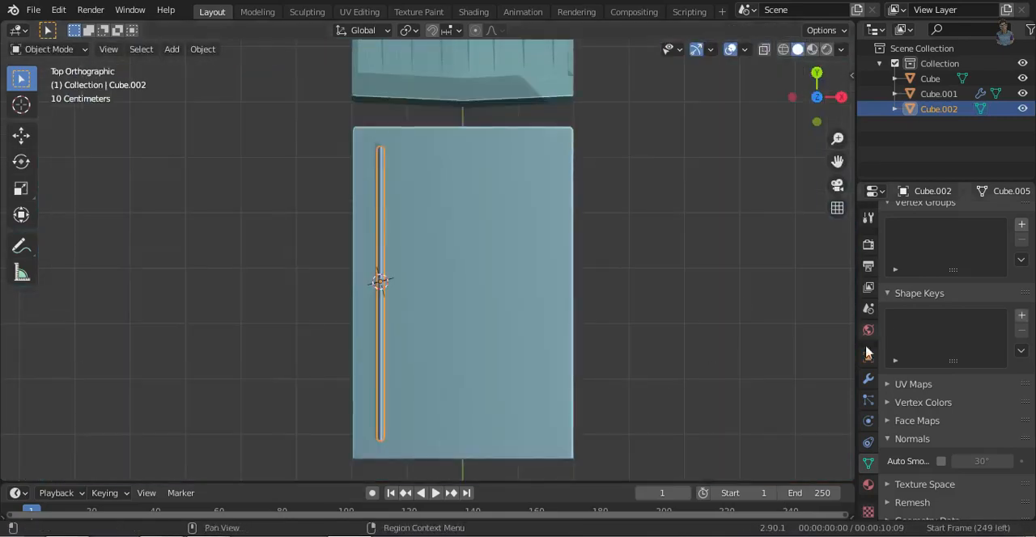
- Add an Array modifier to the strip with a count of 9 and a relative offset factor X of 3
click(868, 379)
middle_drag(443, 416, 498, 346)
click(866, 464)
click(869, 379)
click(1006, 214)
click(745, 247)
middle_drag(734, 376, 688, 386)
drag(954, 327, 963, 328)
click(1005, 282)
click(816, 81)
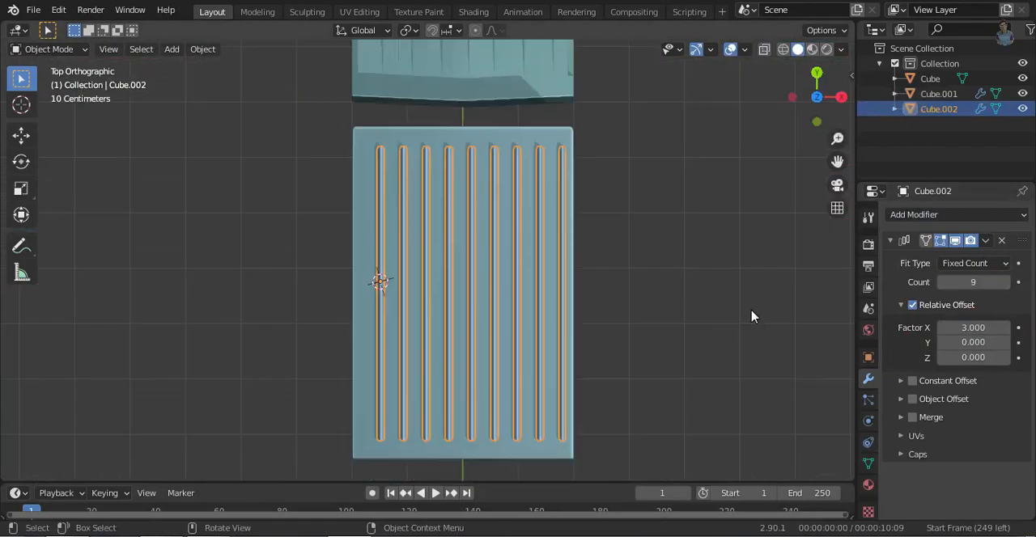
middle_drag(740, 322, 688, 354)
click(562, 346)
key(Tab)
middle_drag(559, 348, 383, 364)
ctrl+middle_drag(609, 231, 496, 337)
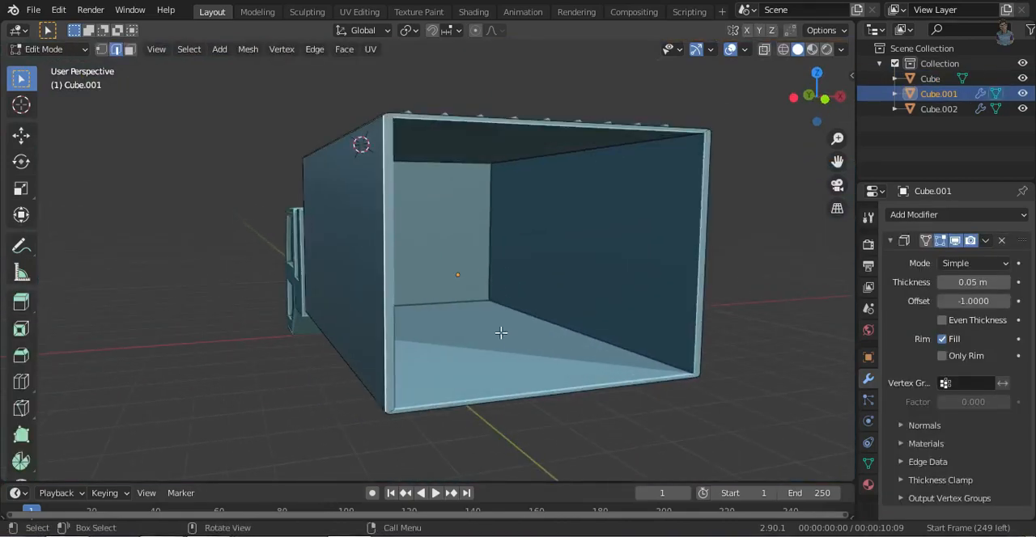
middle_drag(358, 279, 263, 297)
key(Tab)
- Place the 3D cursor at the cargo box's rear side edge, add a 32-vertex cylinder there and scale it down
shift+right_click(257, 209)
key(shift+a)
mouse_move(409, 225)
click(518, 302)
right_click(277, 226)
key(s)
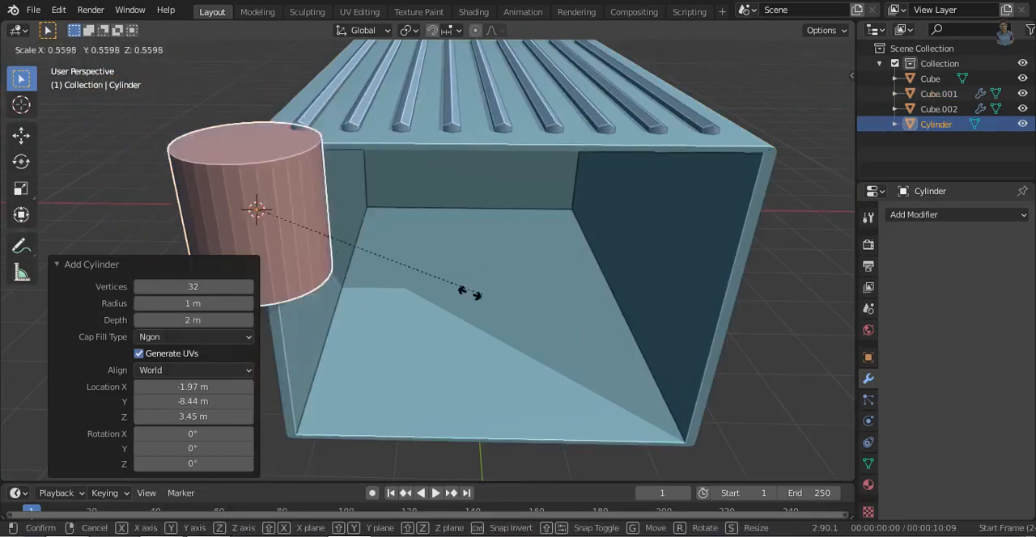
click(298, 227)
- Resize the cylinder to a small hinge size at the cargo box's rear edge
key(ctrl+KP_3)
shift+middle_drag(449, 329, 381, 383)
ctrl+middle_drag(381, 383, 435, 276)
key(g)
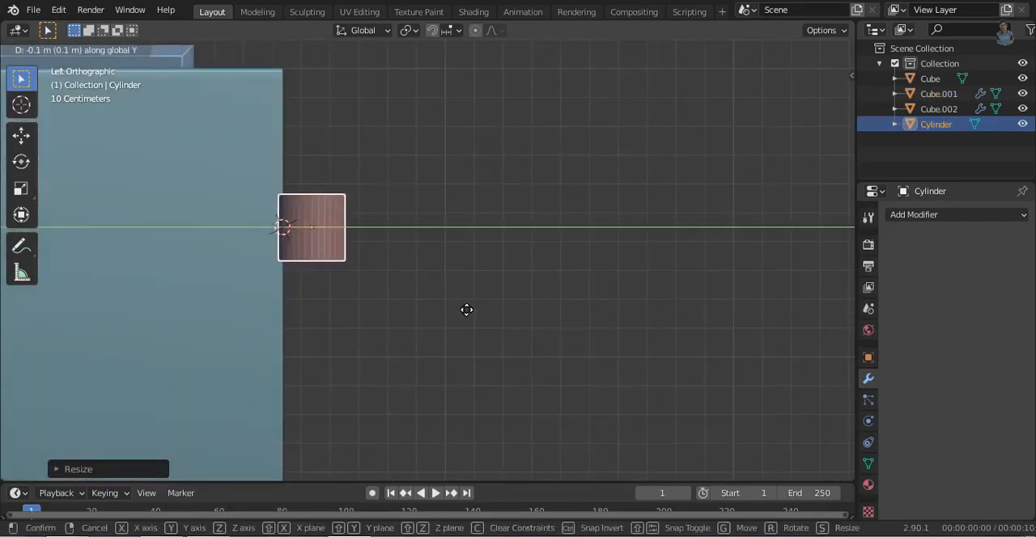
key(Escape)
key(s)
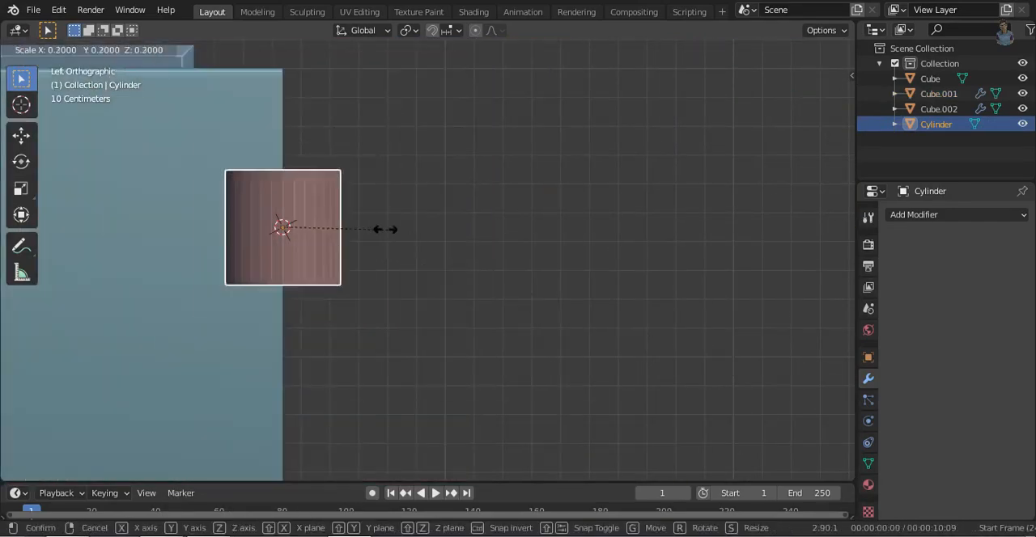
click(334, 229)
- Move the cylinder just outside the cargo box's rear edge and scale it along Z
key(g)
key(x)
click(406, 327)
middle_drag(406, 327, 313, 347)
scroll(313, 348, up, 4)
key(s)
key(z)
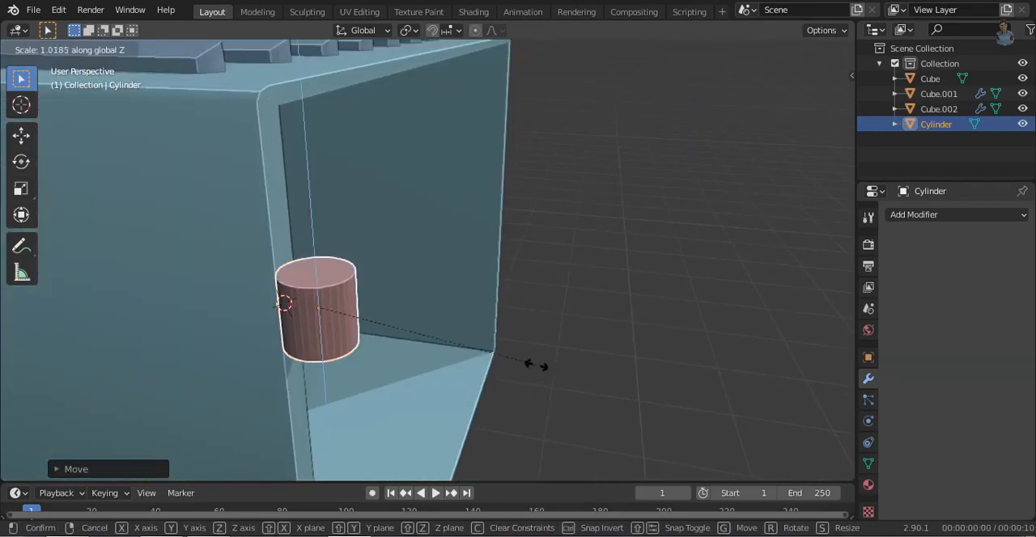
click(534, 362)
middle_drag(534, 362, 560, 392)
- Move the cylinder along X to line it up with the cargo box's side wall
key(KP_1)
scroll(341, 239, up, 6)
key(g)
key(x)
click(490, 302)
- Extrude the hinge cylinder's side faces along Y against the cargo box's rear edge to form a mounting flange
middle_drag(489, 303, 688, 336)
key(Tab)
click(817, 74)
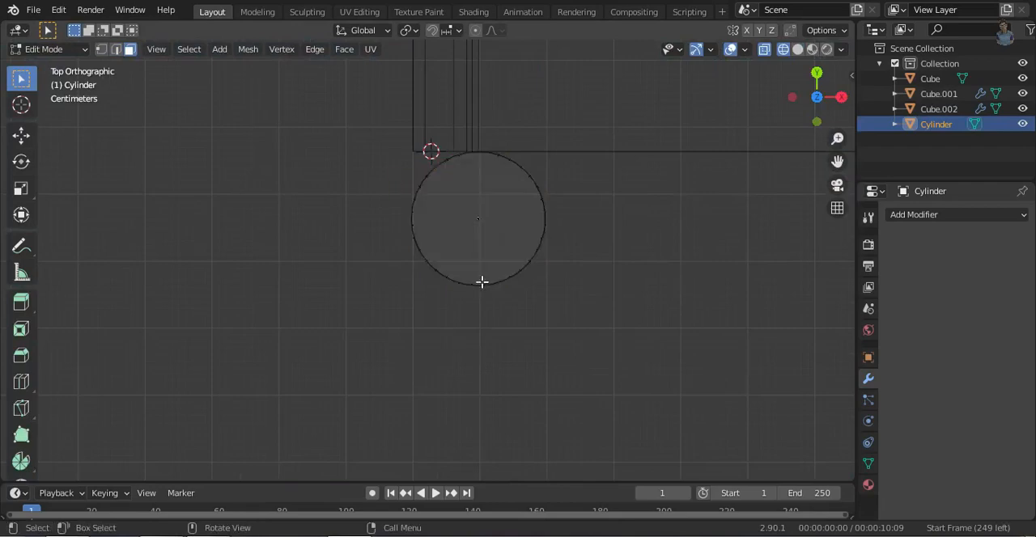
key(3)
middle_drag(387, 251, 675, 296)
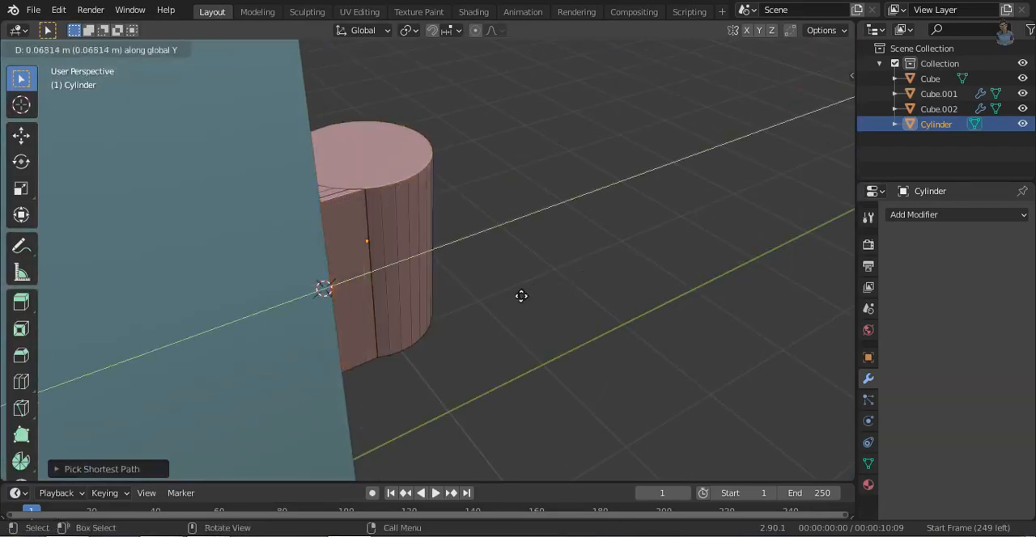
click(591, 259)
- Inset the hinge cylinder's bottom face and extrude it downward twice to form a narrow neck and a lower sleeve
middle_drag(437, 340, 412, 144)
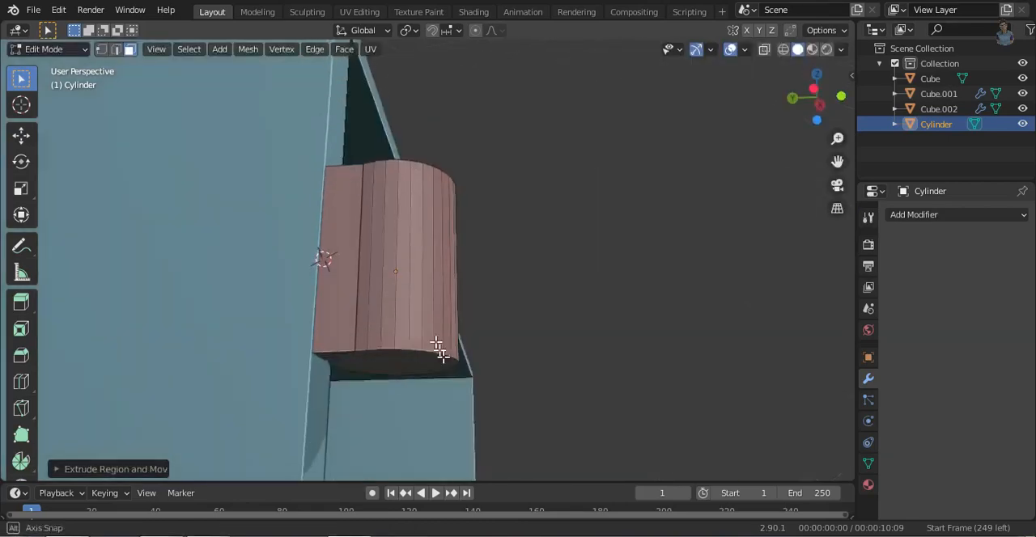
click(395, 366)
key(i)
click(650, 377)
key(e)
click(548, 187)
middle_drag(548, 187, 550, 111)
key(e)
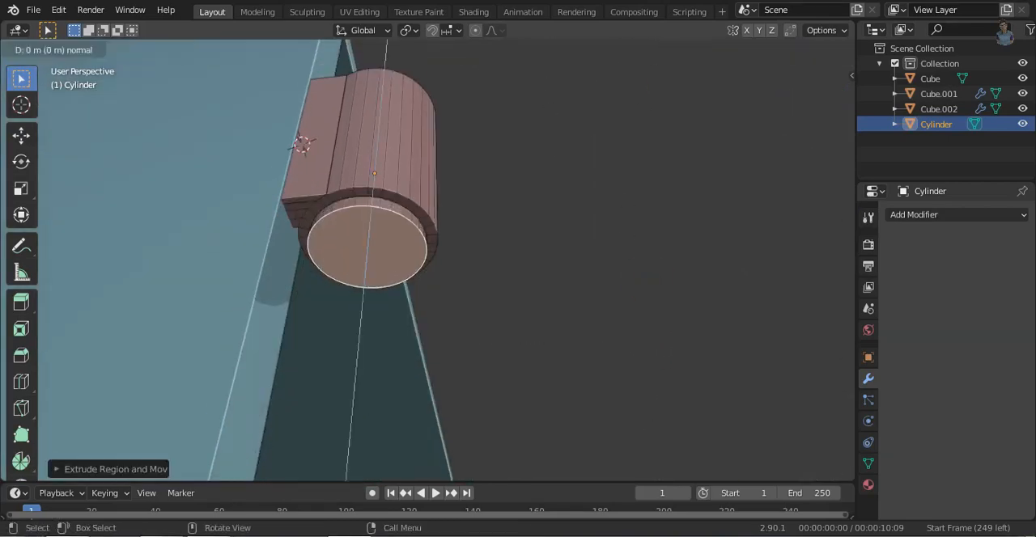
click(657, 388)
click(57, 470)
click(246, 248)
- Duplicate the hinge and place the copy -2.0526 m along Z, near the cargo box's lower rear corner
key(Tab)
scroll(504, 267, down, 4)
middle_drag(504, 267, 543, 237)
scroll(503, 306, down, 1)
scroll(493, 247, down, 4)
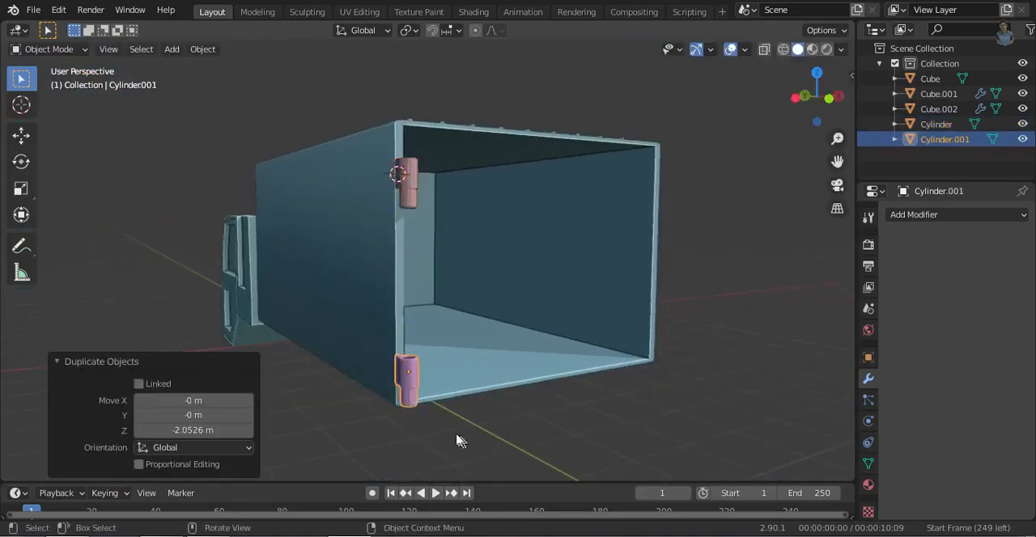
click(464, 445)
- Delete the sleeve part of the lower hinge copy, keeping only its flanged barrel
key(KP_1)
scroll(479, 351, up, 4)
key(Tab)
key(x)
click(546, 312)
drag(364, 218, 615, 326)
middle_drag(554, 275, 455, 388)
click(547, 235)
scroll(469, 361, down, 3)
click(490, 340)
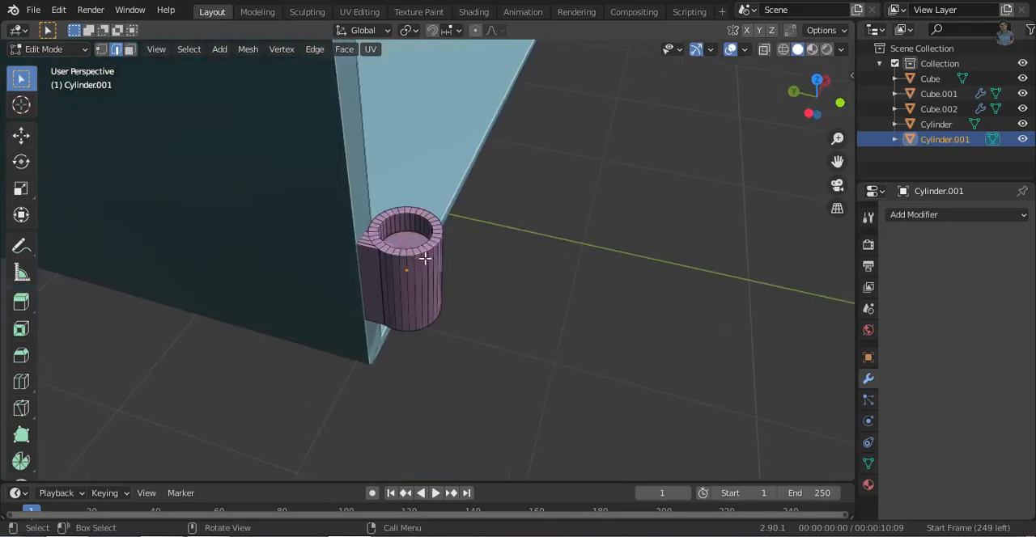
- Scale the inner loop on top of the lower hinge's barrel, extrude it upward into a pin and bevel the pin's top edge
click(535, 327)
key(s)
click(597, 356)
key(e)
click(599, 310)
key(ctrl+b)
click(600, 305)
key(Tab)
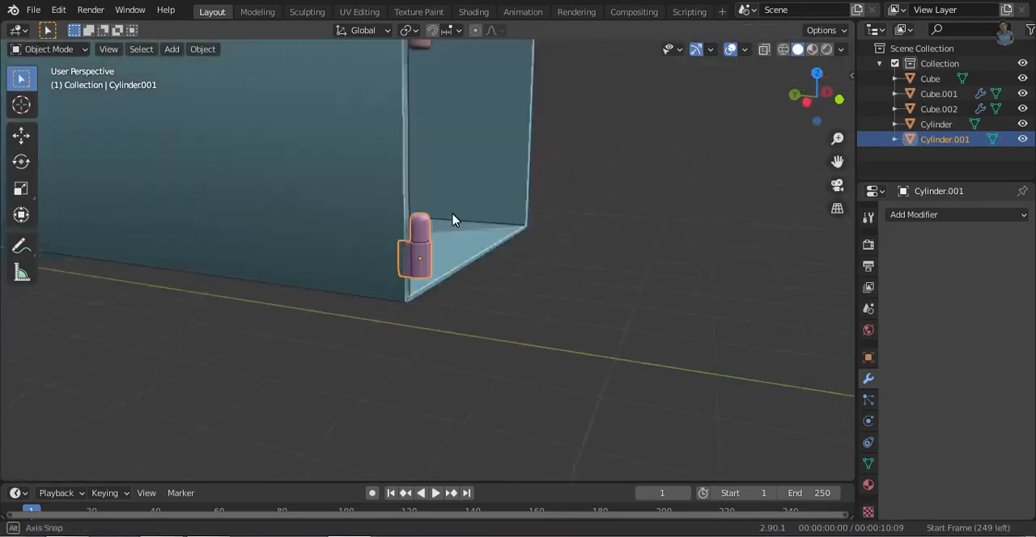
- Try duplicating both hinges along X to the opposite rear edge of the cargo box and rotating the copies 180°
mouse_move(579, 349)
middle_down()
mouse_move(377, 303)
mouse_move(588, 354)
middle_up()
shift+click(424, 147)
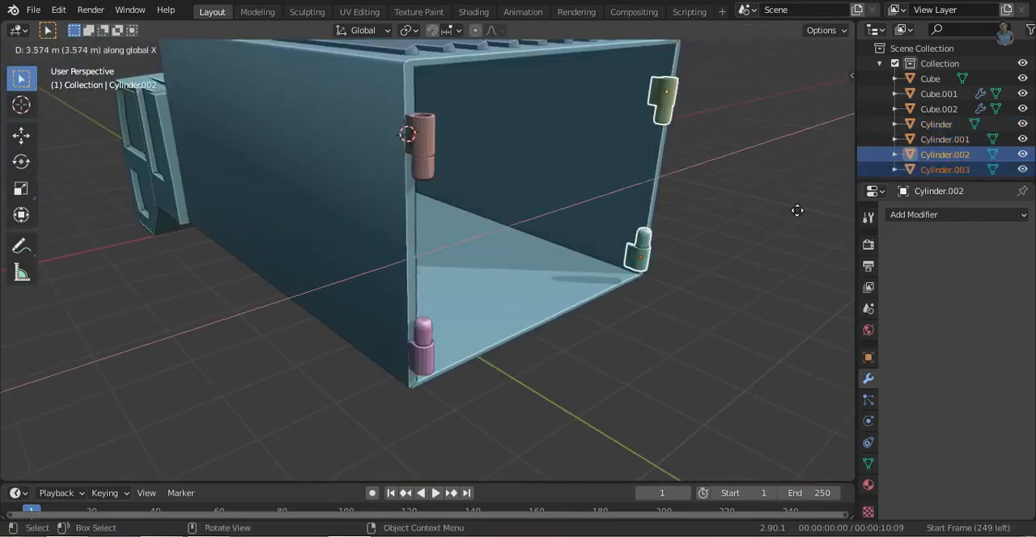
key(shift+d)
key(KP_1)
key(y)
click(226, 268)
middle_drag(226, 268, 403, 326)
text(180)
key(Return)
key(Delete)
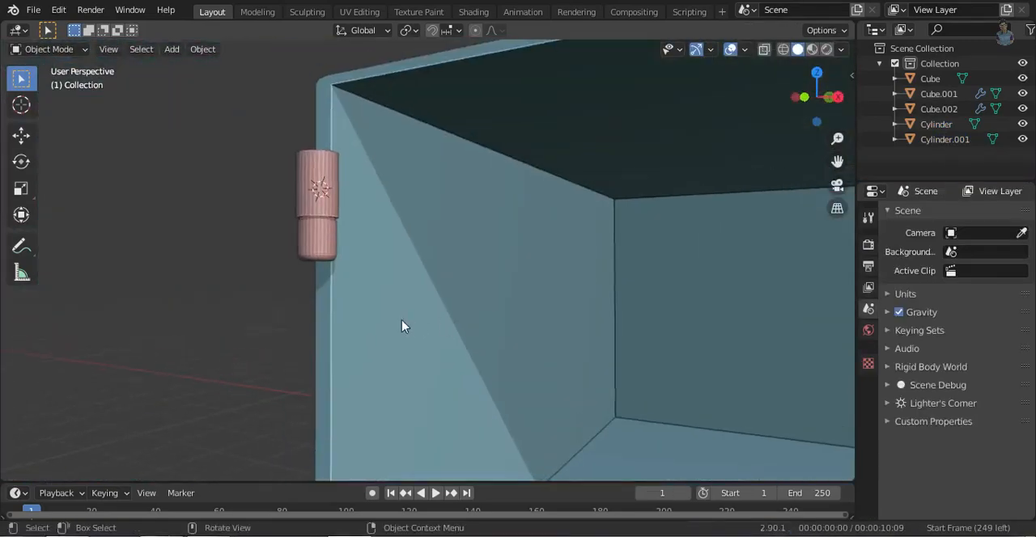
- Adjust the lower hinge's height along Z on the cargo box's rear edge
click(317, 209)
key(KP_1)
click(310, 365)
key(g)
key(z)
click(472, 336)
- Move the upper hinge along Z and fine-tune the lower hinge's height on the rear edge
click(312, 122)
key(g)
key(z)
click(463, 259)
click(351, 301)
key(g)
key(z)
click(469, 306)
middle_drag(469, 306, 356, 302)
- Extrude the lower hinge pin's inward-facing side faces along X to form a flat door strap
key(KP_3)
scroll(538, 296, down, 10)
key(Tab)
scroll(502, 223, up, 8)
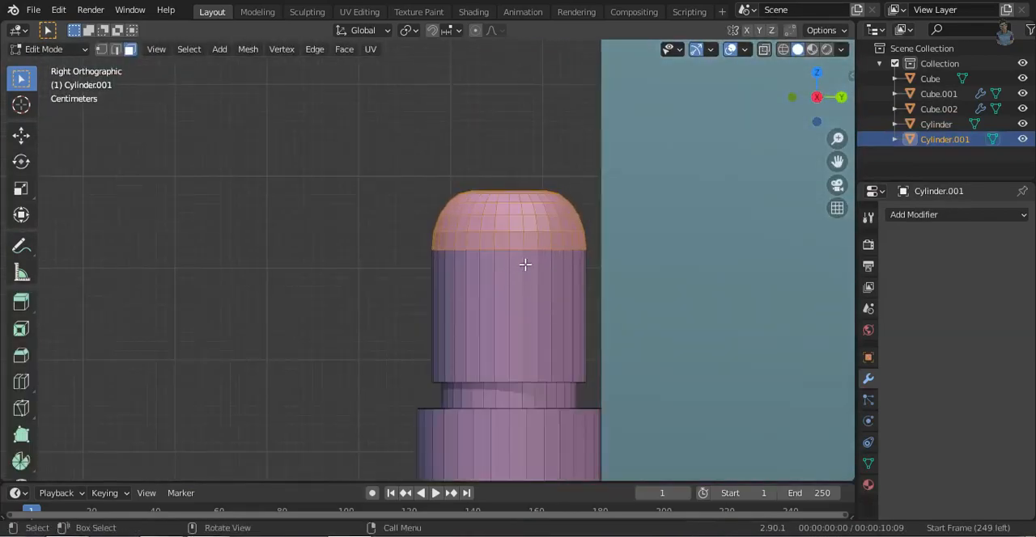
ctrl+shift+click(577, 326)
scroll(577, 326, down, 4)
middle_drag(577, 326, 530, 360)
key(KP_3)
key(e)
key(x)
click(595, 364)
middle_drag(596, 363, 526, 382)
click(543, 445)
- Duplicate the lower hinge's strap geometry up along Z to the upper hinge, separate the copy and join it with that hinge
scroll(543, 445, down, 3)
key(KP_1)
key(shift+z)
drag(341, 342, 462, 421)
key(shift+z)
key(shift+d)
key(z)
click(445, 56)
key(p)
click(351, 367)
key(Tab)
click(316, 132)
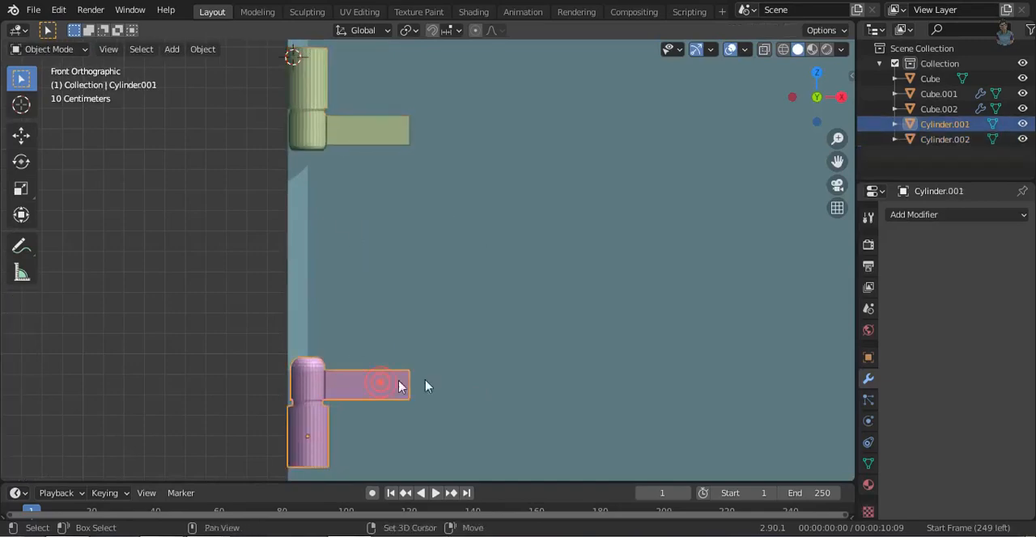
- Duplicate both strapped hinges 3.9 m along X to the cargo box's opposite rear edge
click(368, 132)
scroll(467, 326, down, 4)
key(shift+z)
drag(398, 171, 530, 344)
key(shift+z)
key(shift+d)
click(726, 403)
- Rotate the duplicated hinge pair so its straps point inward and align it along Z with the original pair
key(r)
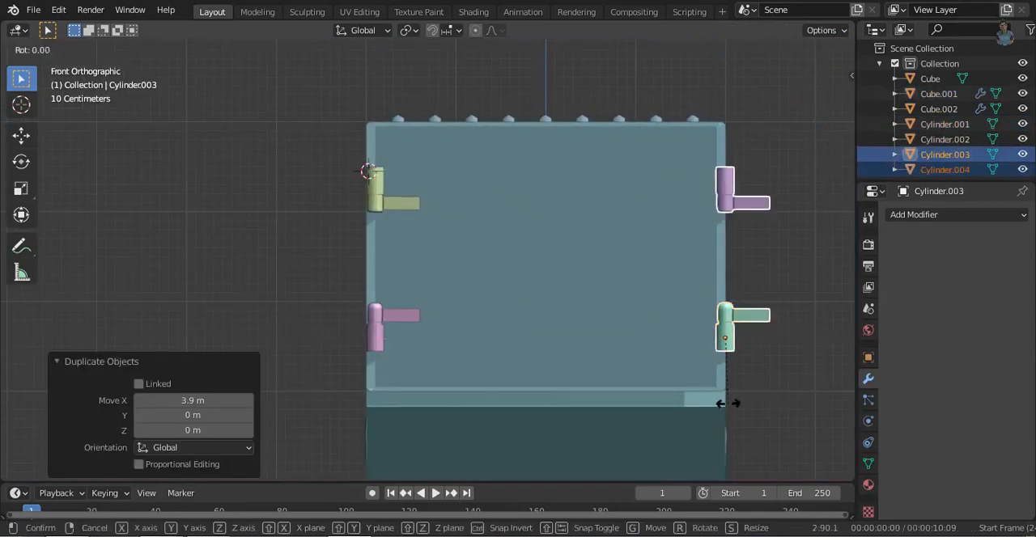
key(Return)
key(g)
key(z)
click(789, 368)
click(777, 369)
middle_drag(479, 284, 495, 328)
- Snap the 3D cursor to the world origin and add a 2 m cube there
click(369, 139)
key(Tab)
middle_drag(547, 360, 635, 376)
key(Tab)
key(shift+s)
click(537, 294)
key(shift+a)
click(656, 272)
- Set the new cube's X scale to 2
key(KP_1)
click(869, 357)
double_click(966, 377)
text(2)
key(Return)
key(Escape)
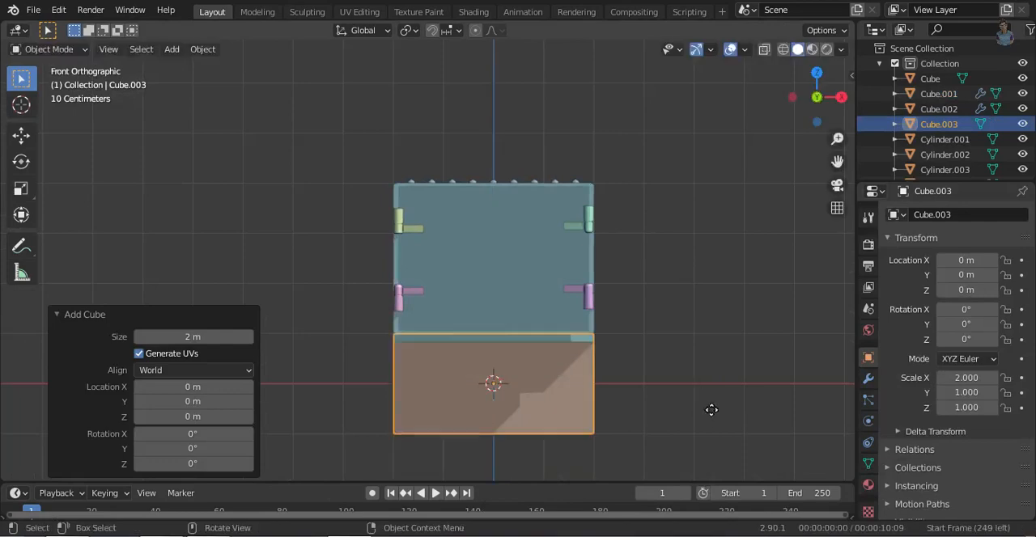
- Raise the cube along Z toward the cargo box opening and move it along Y to -7.5 m
key(Escape)
key(g)
key(z)
ctrl+click(685, 301)
middle_drag(518, 402, 615, 407)
key(g)
key(y)
click(751, 406)
- Scale the cube along X to 1.856 so it fits between the cargo box's side walls
key(KP_1)
key(s)
key(x)
click(745, 440)
key(s)
key(x)
key(z)
click(744, 443)
- Move the cube along Z to a height of 2.0895 m, just above the cargo box floor
middle_drag(720, 417, 754, 397)
click(833, 97)
click(796, 98)
key(g)
key(z)
click(668, 418)
middle_drag(668, 419, 550, 292)
- Move the cube's inner face -1.7565 m along Y to thin the cube into a rear door panel
key(Tab)
key(shift+z)
click(469, 300)
click(810, 108)
key(g)
key(y)
click(528, 259)
middle_drag(527, 259, 562, 285)
key(shift+z)
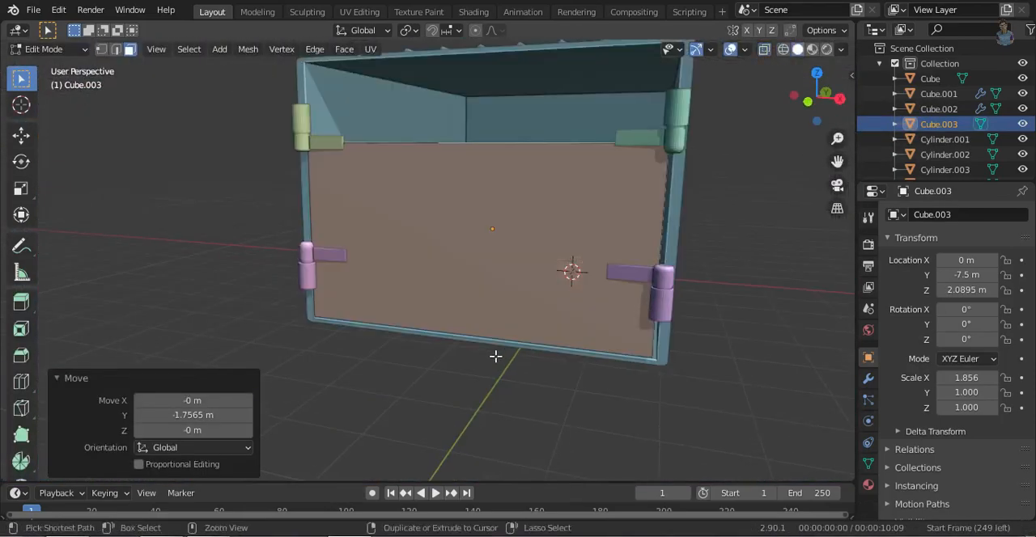
- Cut the door panel in half with a central vertical edge loop, delete the right half, and fill the open side
key(ctrl+r)
click(495, 356)
key(KP_1)
key(shift+z)
key(3)
drag(535, 139, 727, 329)
key(x)
key(f)
key(shift+z)
- Raise the half panel's top face along Z toward the upper edge of the cargo box opening
click(530, 217)
key(KP_1)
key(g)
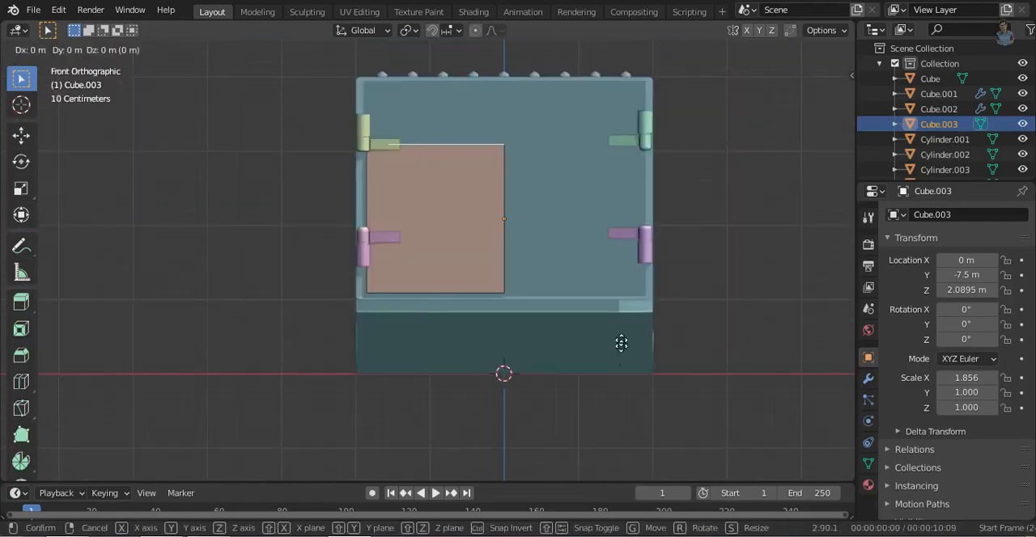
key(z)
click(609, 284)
- Lower the door along Z to 2.0542 m and extend its top face by about 0.061 m to fill the opening's height
scroll(525, 232, up, 3)
middle_drag(525, 231, 536, 180)
key(Tab)
key(g)
key(z)
click(619, 255)
key(Tab)
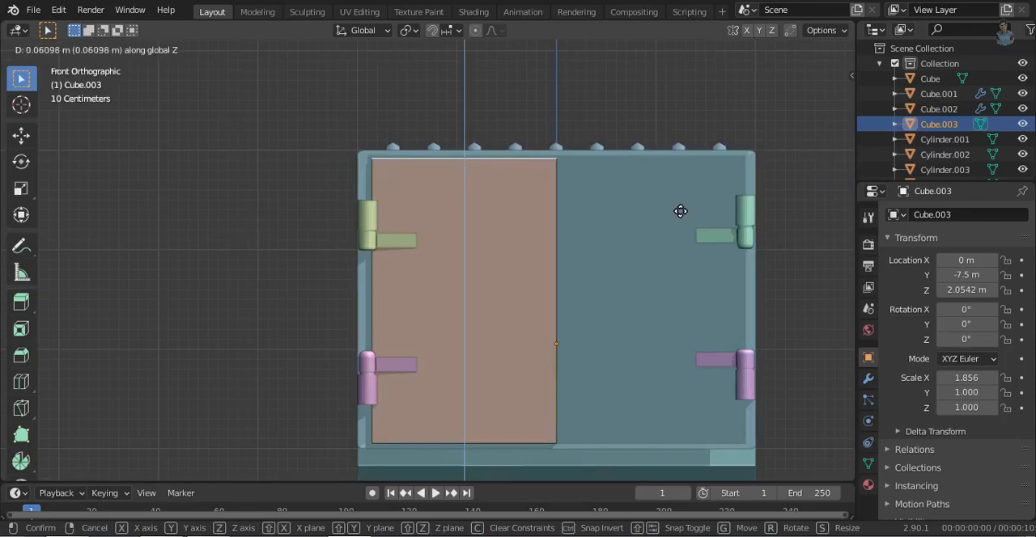
click(681, 211)
- Move the whole door -0.022283 m along X toward the left wall of the cargo box
middle_drag(495, 336, 511, 359)
key(Tab)
key(g)
key(x)
click(505, 354)
- Pull the two left hinges out behind the box to Y -8.5365 m and shift them -0.050059 m along X
middle_drag(477, 316, 483, 365)
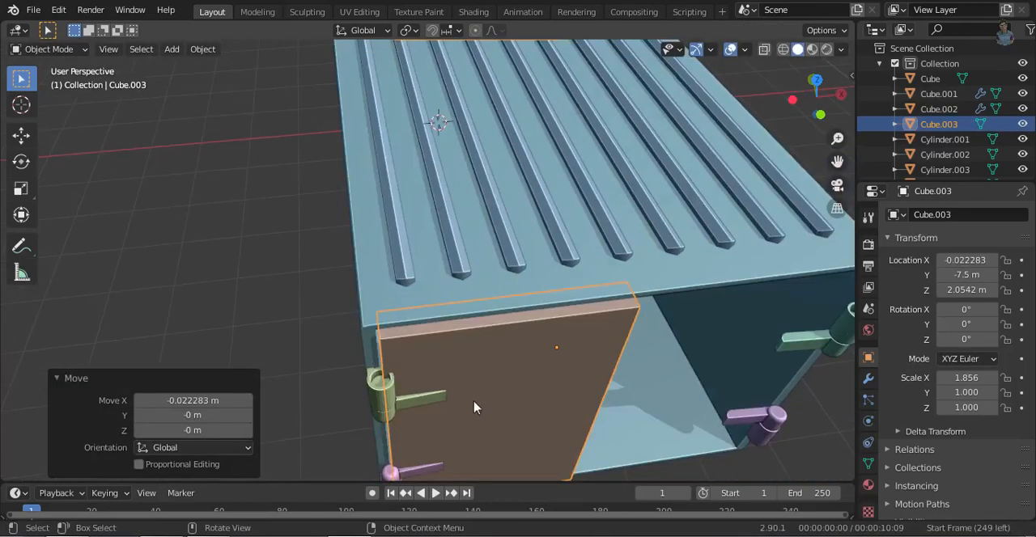
click(391, 471)
shift+click(390, 403)
key(g)
click(550, 421)
middle_drag(360, 396, 451, 391)
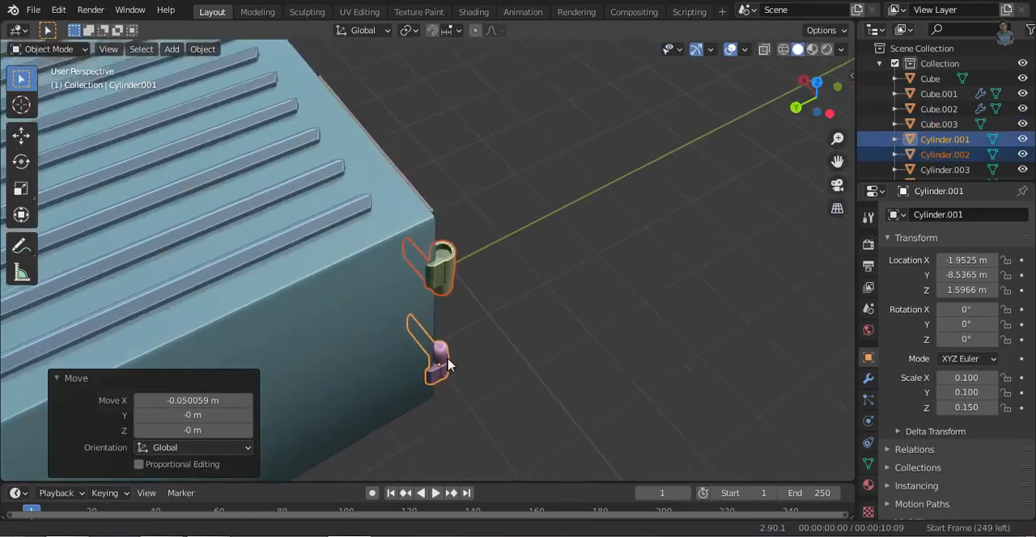
- Select the mounting plate geometry on both left hinges in wireframe and shift it along Y and X
key(Tab)
key(ctrl+KP_3)
key(shift+z)
drag(363, 82, 421, 473)
middle_drag(429, 352, 485, 409)
key(shift+z)
key(g)
key(y)
click(541, 376)
key(g)
key(x)
click(551, 377)
- Select all geometry of both left hinges and move it along Y
key(a)
key(g)
key(y)
click(680, 459)
- Try to extrude the upper left hinge's barrel faces 0.17124 m along Y toward the cargo box
middle_drag(680, 458, 599, 296)
scroll(513, 364, up, 4)
key(2)
click(443, 239)
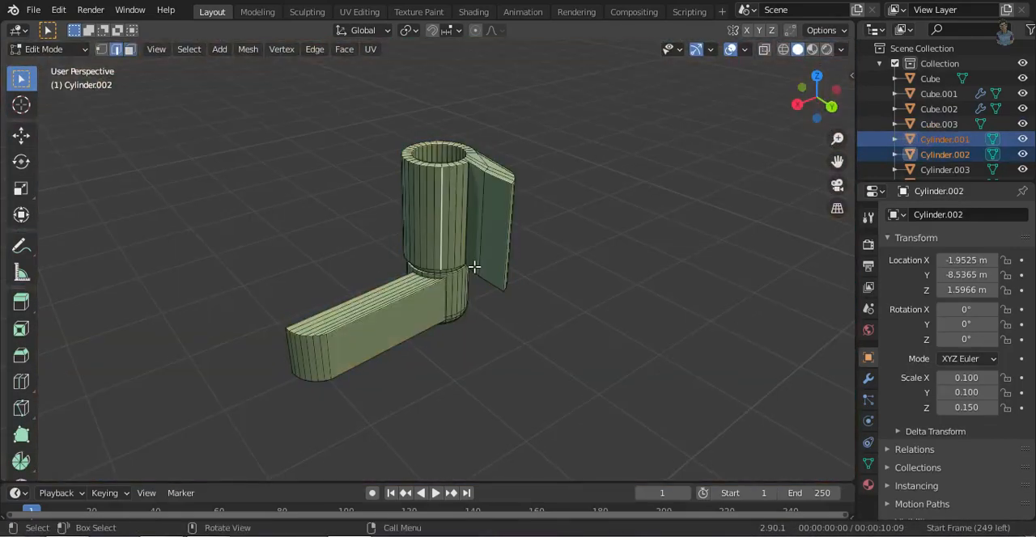
ctrl+click(463, 226)
key(e)
key(y)
click(518, 297)
middle_drag(518, 297, 520, 313)
key(g)
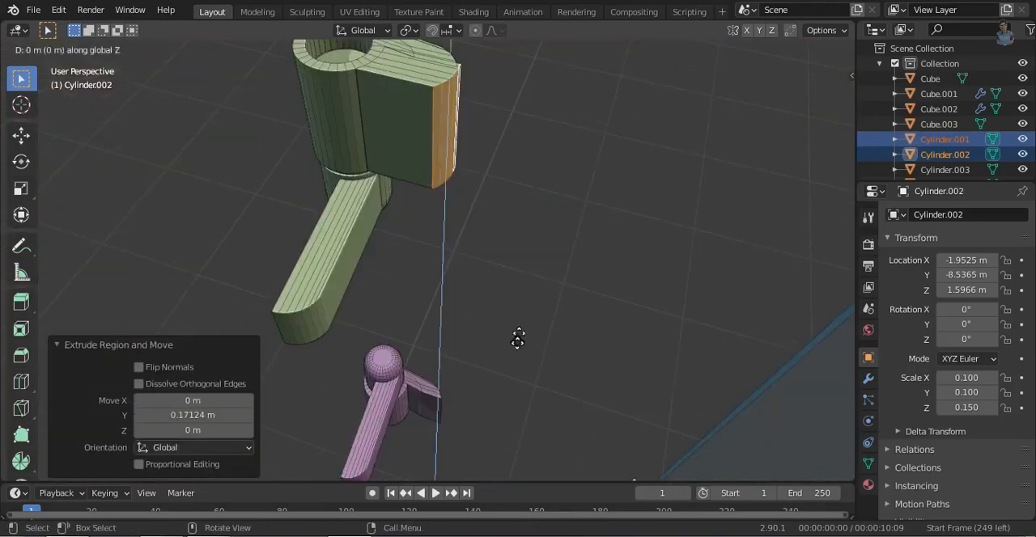
click(520, 348)
key(ctrl+z)
key(ctrl+z)
- Extrude the upper left hinge's barrel faces 0.16237 m along Y, and the matching faces of the lower hinge along Y
click(586, 385)
click(816, 84)
middle_drag(407, 322, 583, 400)
key(shift+grave)
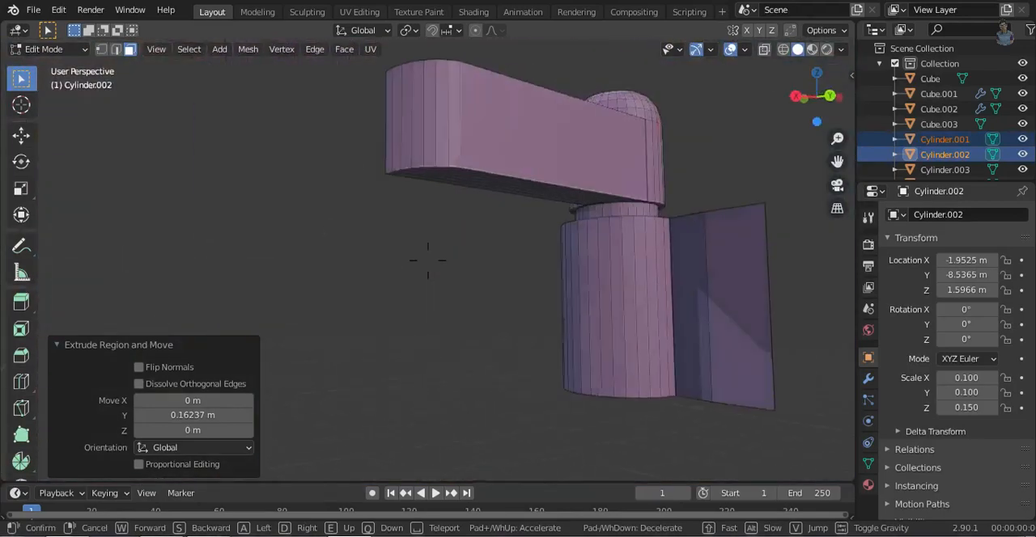
click(428, 260)
click(591, 267)
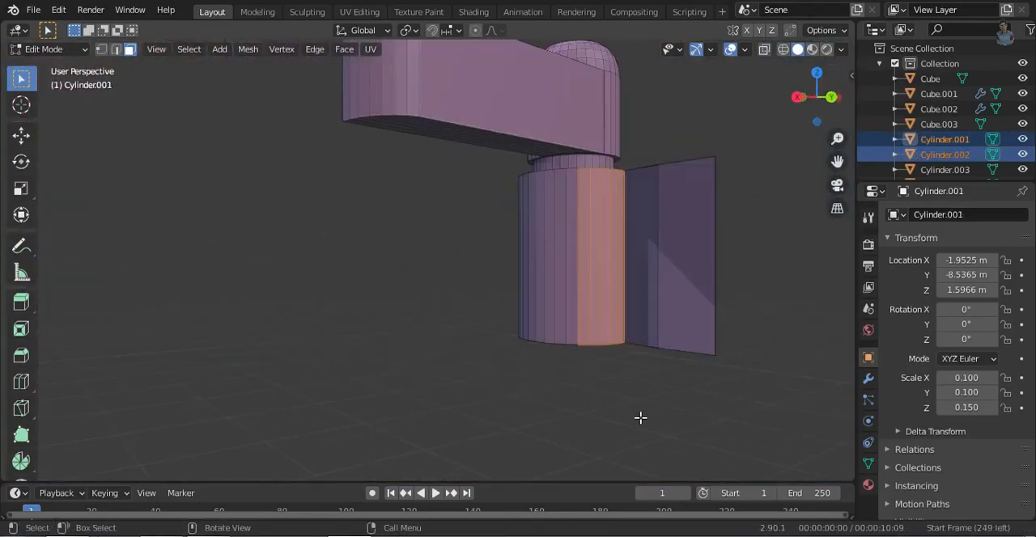
key(e)
key(y)
click(699, 435)
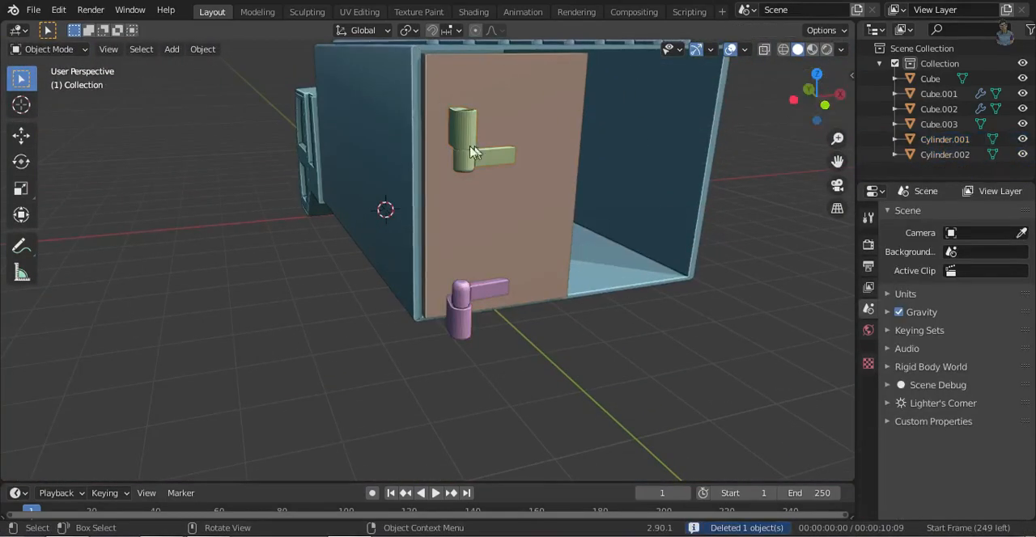
- Move the left hinges 1.1193 m along Y back onto the box's rear corner and duplicate the lower one
click(561, 194)
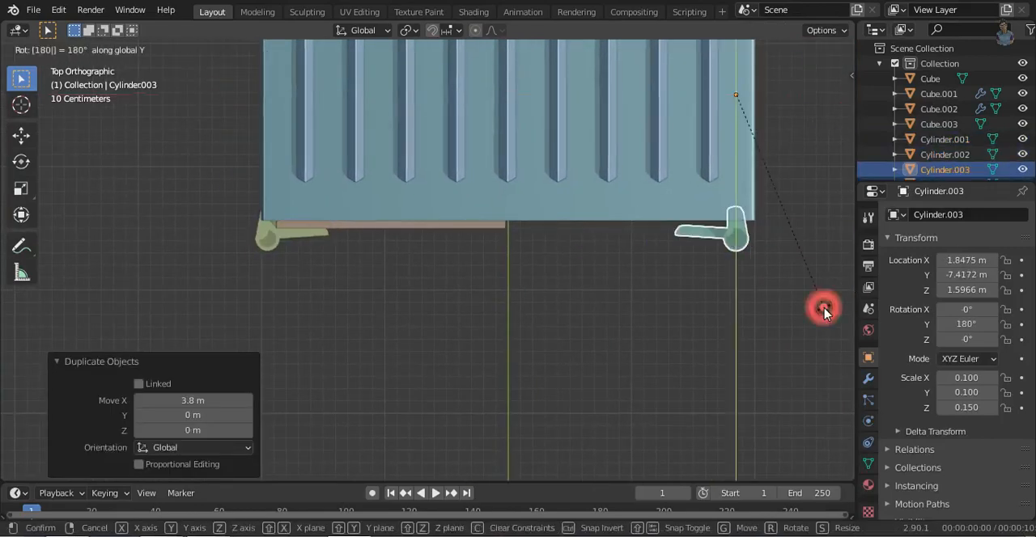
key(Return)
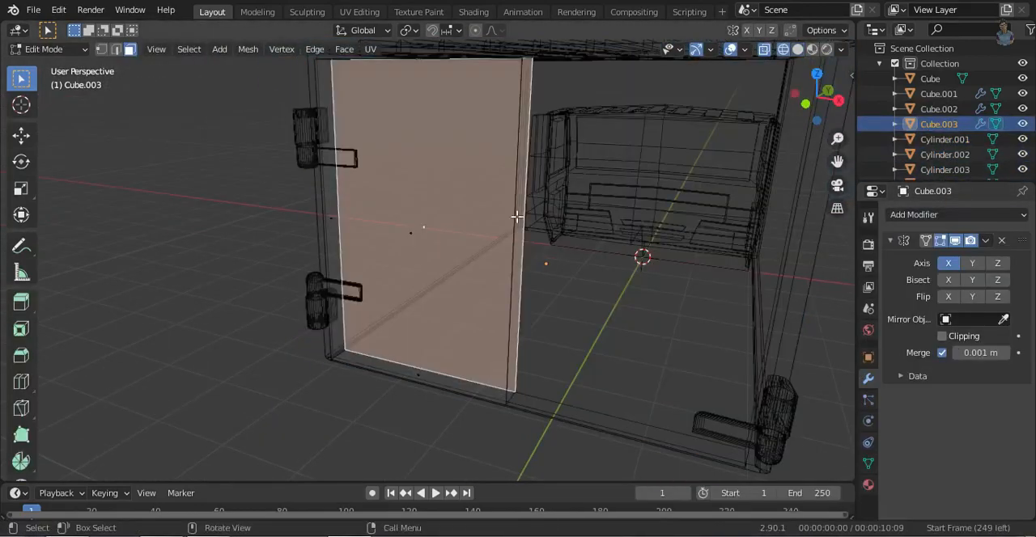
- Move the mirrored door's inner side face -0.16116 m along X and scale it down along Y
key(g)
click(664, 351)
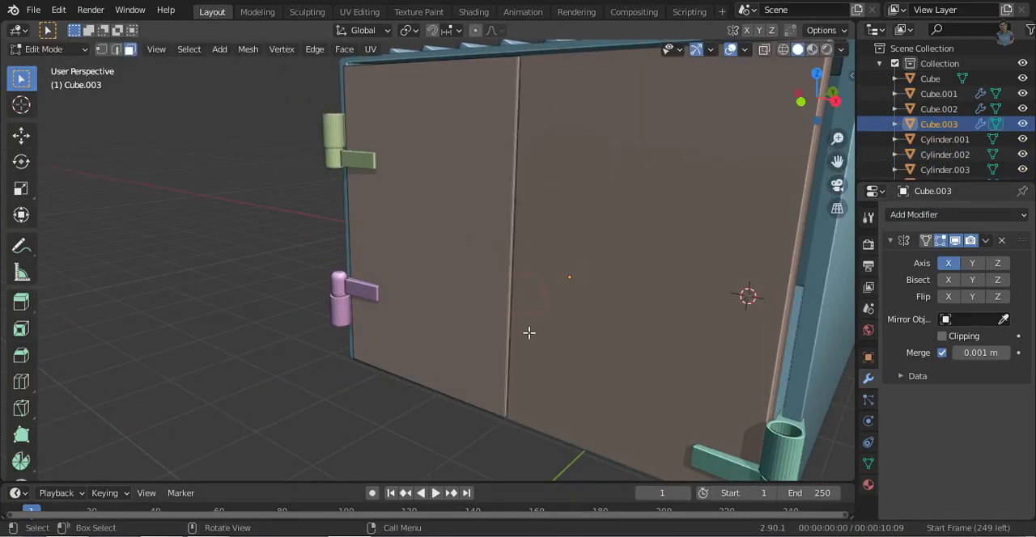
click(541, 350)
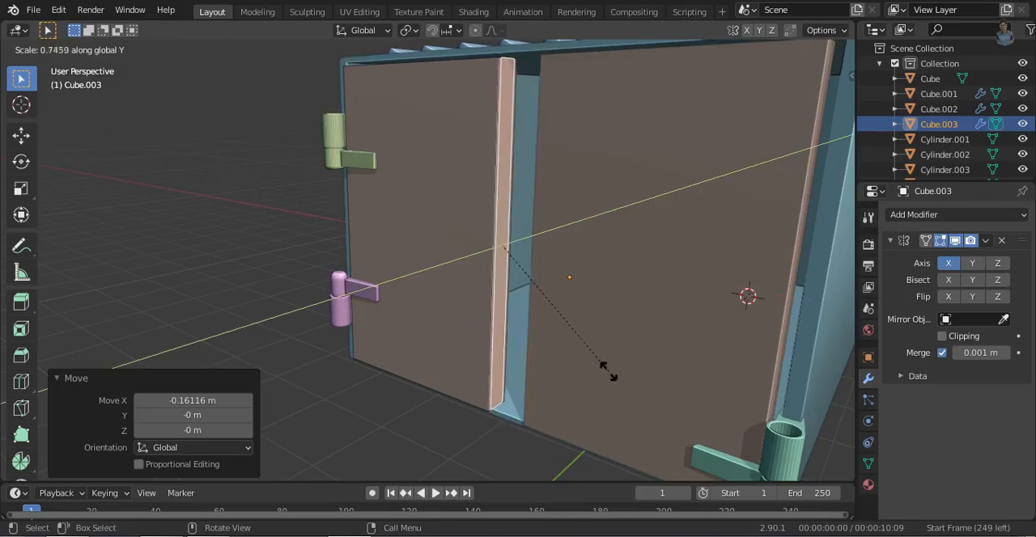
click(486, 372)
- Apply the doors' Mirror modifier and cut four horizontal edge loops across the left door
click(800, 103)
key(shift+z)
click(567, 399)
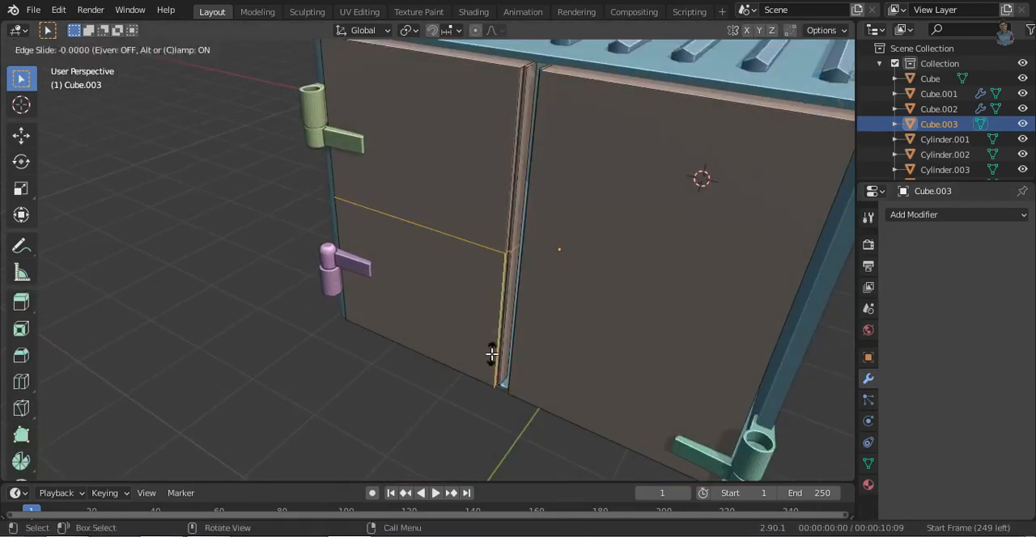
right_click(492, 353)
click(248, 348)
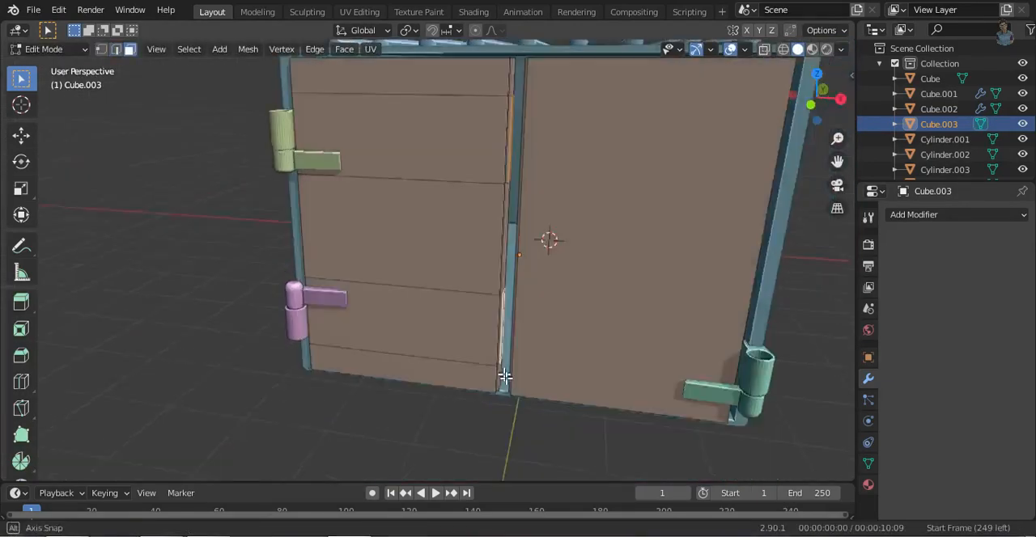
- Select two separate sections of the left door's inner side between the loops and extrude them 0.076013 m as tabs
middle_drag(504, 377, 465, 417)
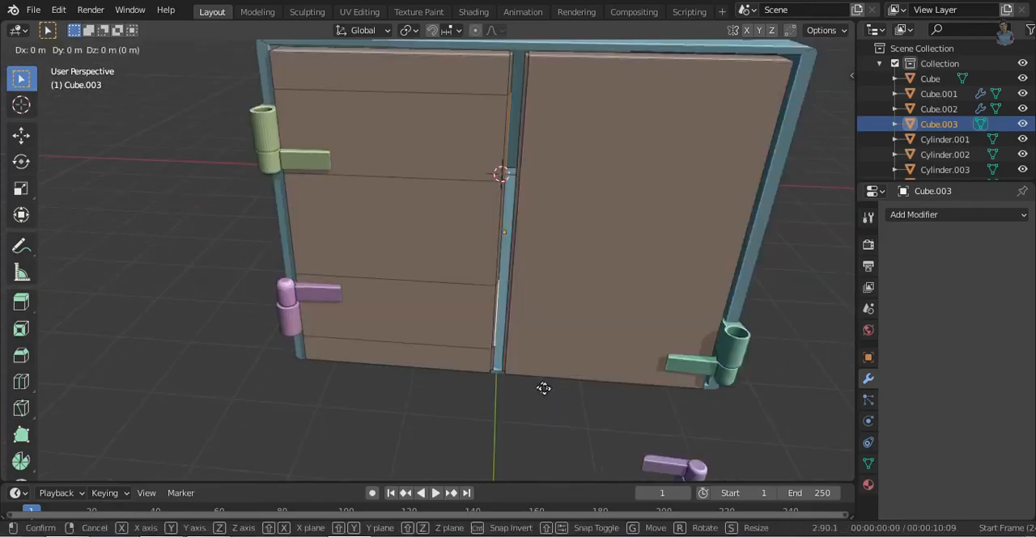
click(535, 354)
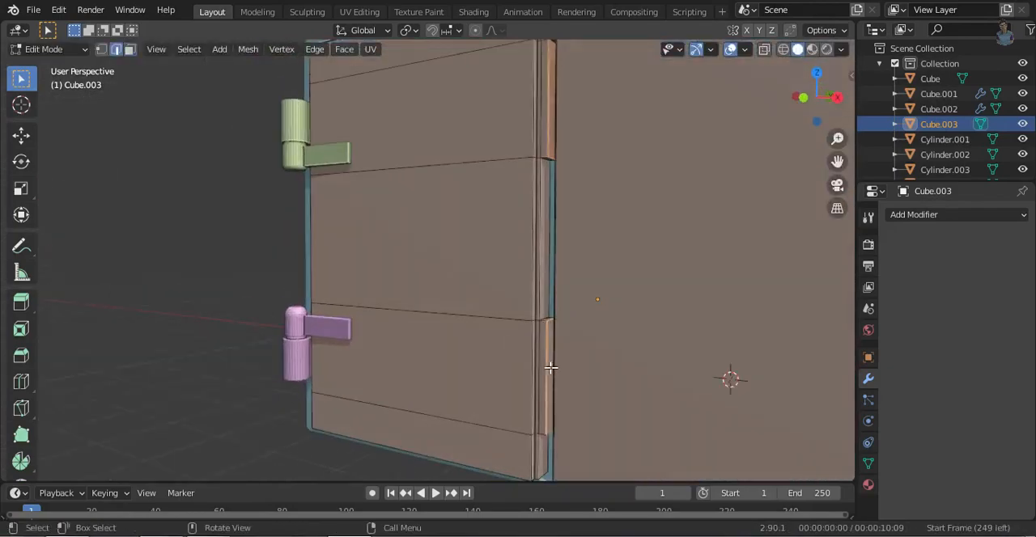
click(633, 314)
key(3)
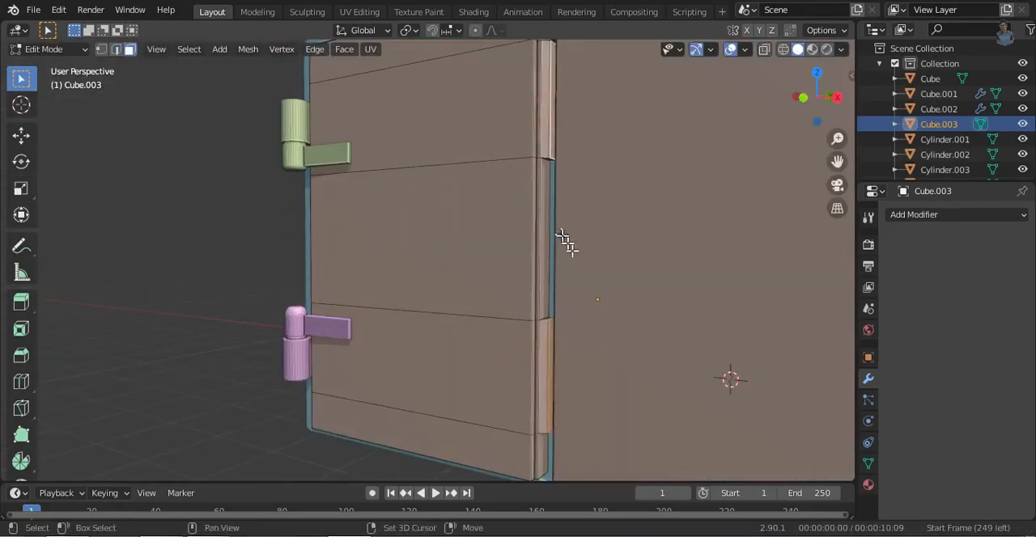
key(e)
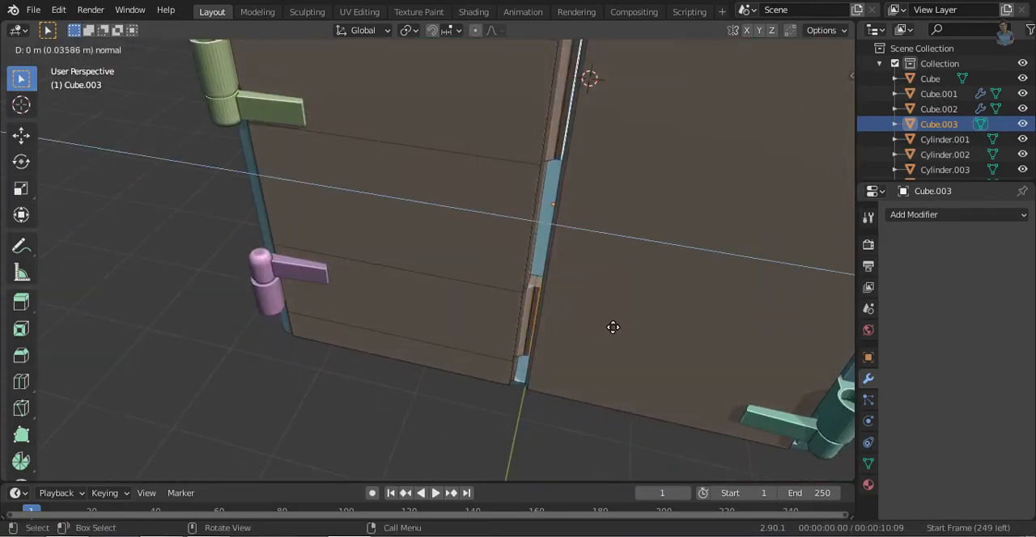
click(619, 327)
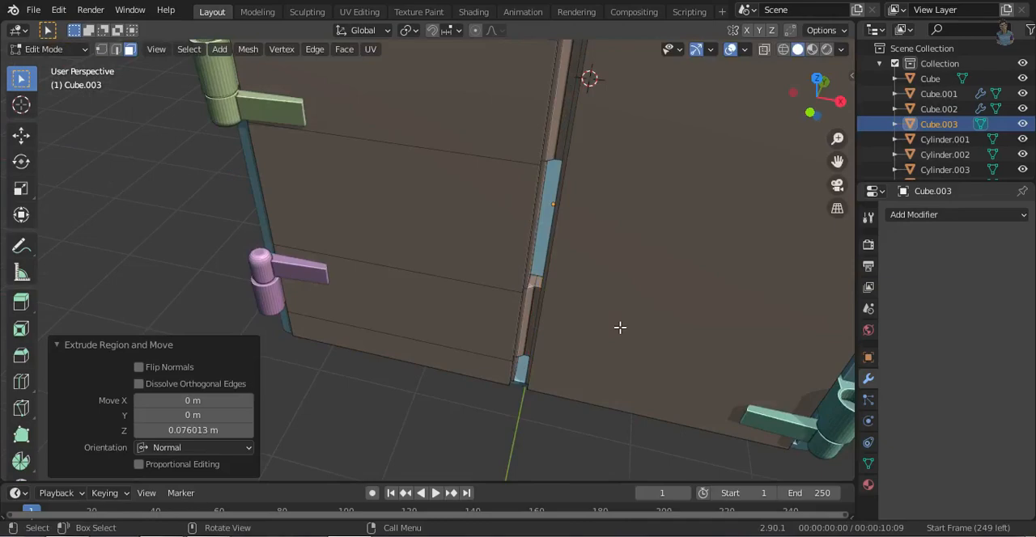
- Adjust the right door's inner edges along Y to shape the strip facing the left door
middle_drag(629, 294, 574, 227)
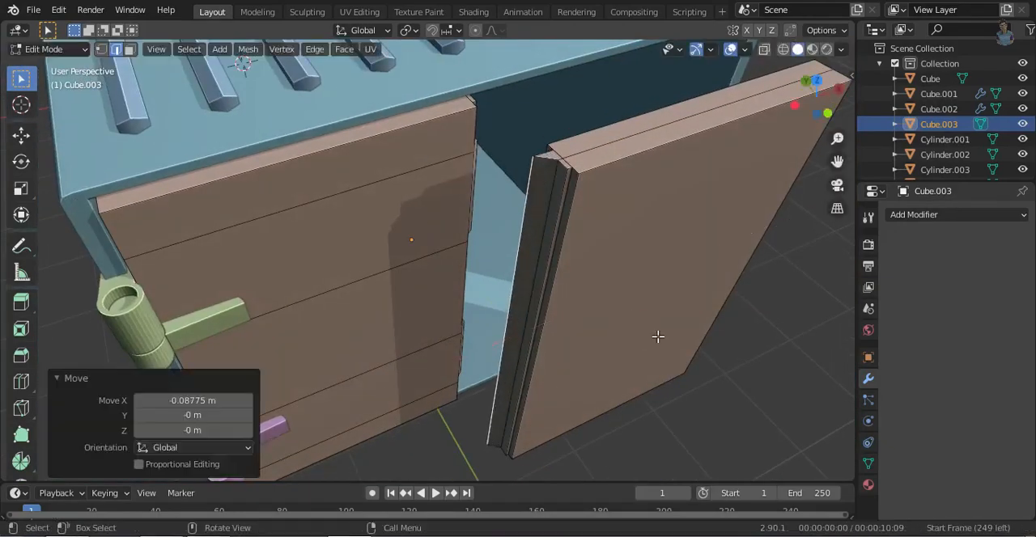
key(g)
key(y)
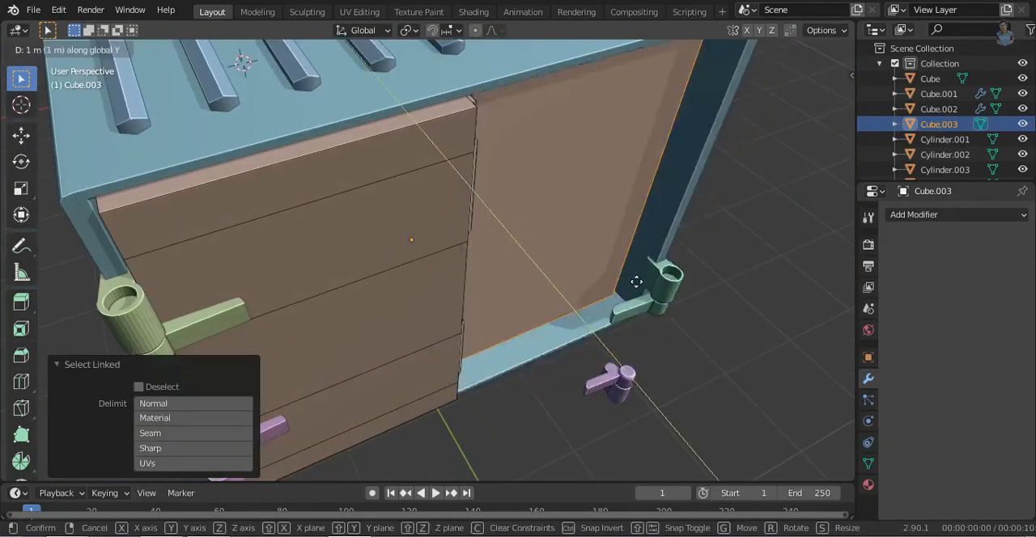
click(583, 209)
middle_drag(622, 239, 769, 348)
- Select the right door, align it with the left one by moving it along Y, and adjust its height along Z
key(g)
key(y)
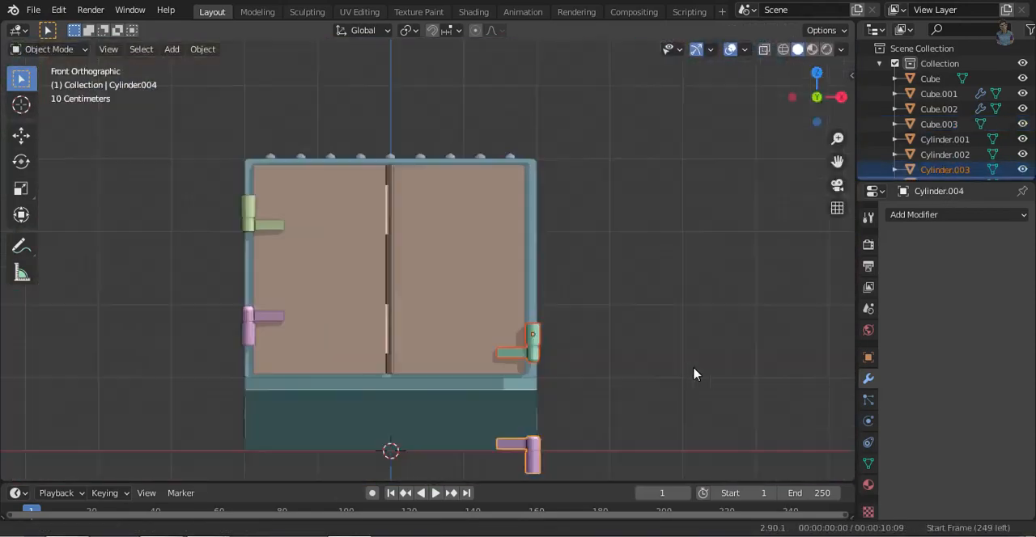
key(g)
key(z)
click(689, 245)
middle_drag(689, 245, 405, 364)
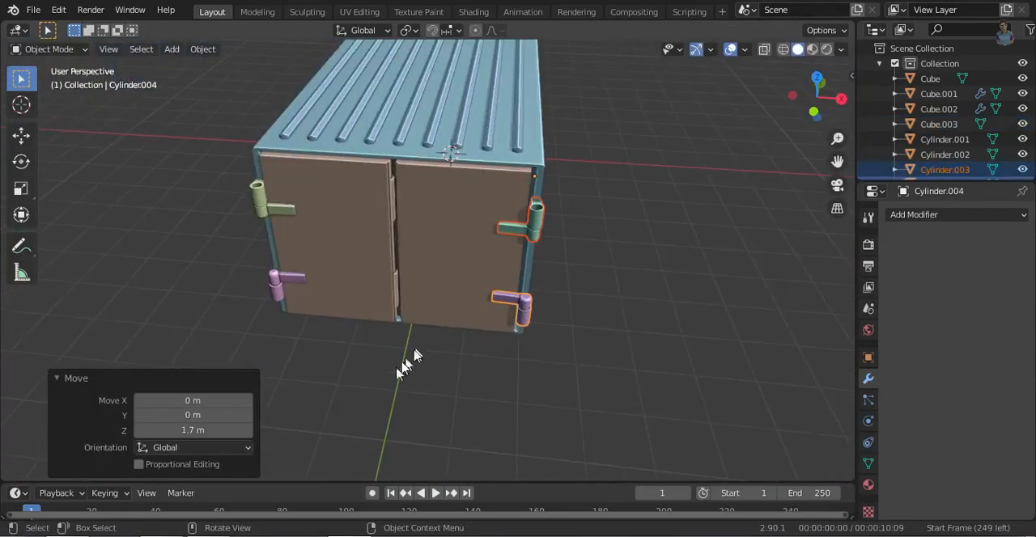
middle_drag(634, 263, 615, 327)
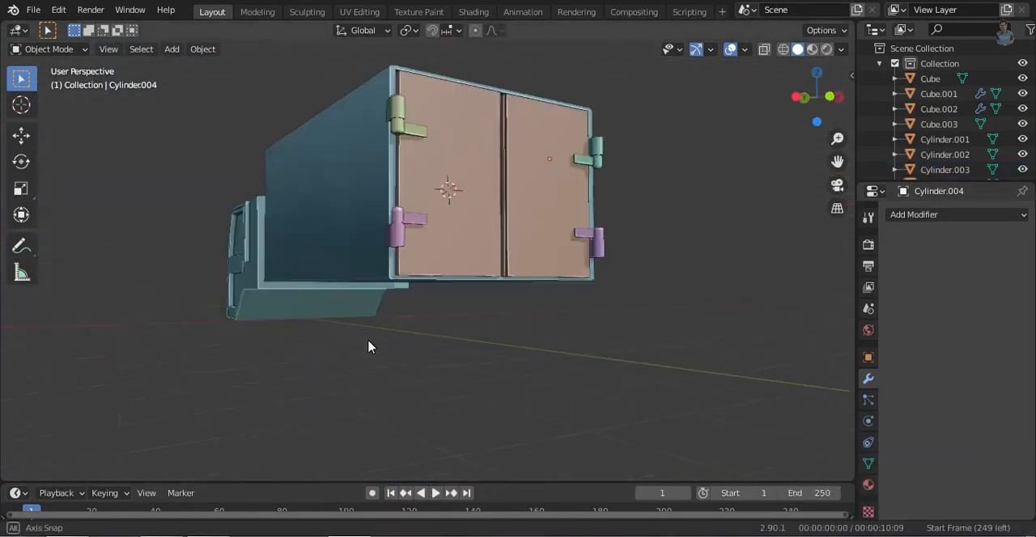
middle_drag(368, 347, 321, 395)
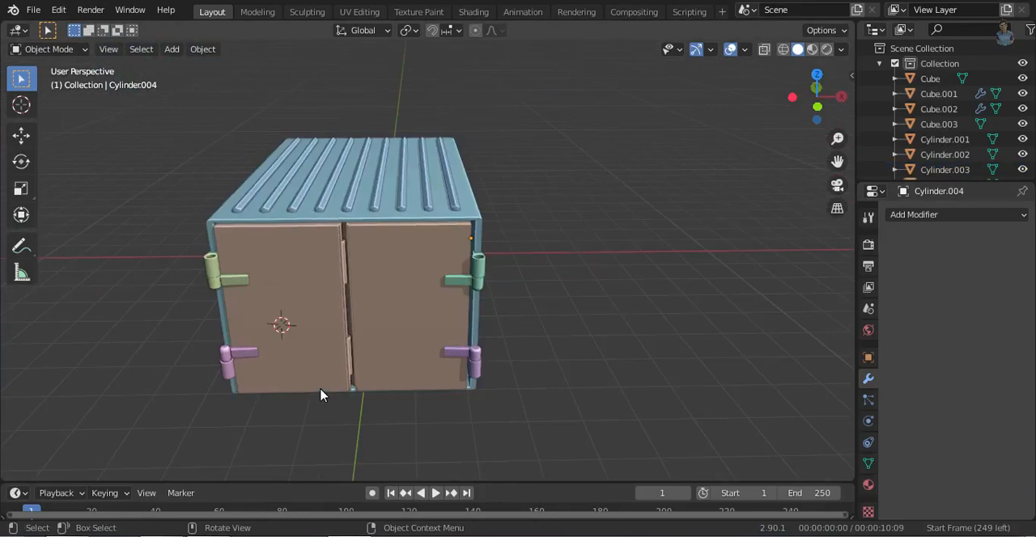
key(shift+a)
key(shift+s)
click(520, 446)
middle_drag(312, 347, 542, 322)
- Add a 2 m cube at the 3D cursor on the left door and scale it to 0.053 along X
click(817, 107)
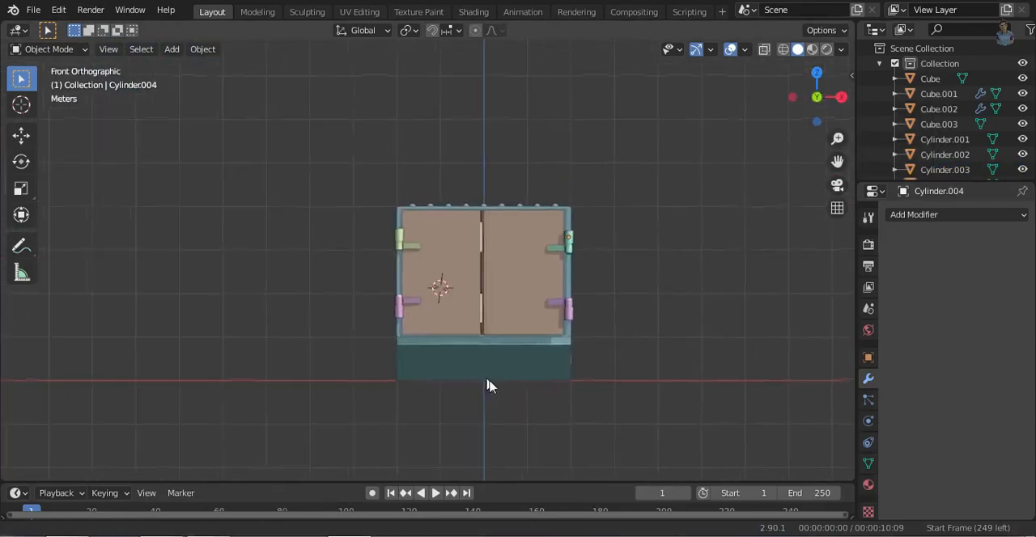
scroll(478, 375, up, 3)
key(shift+a)
mouse_move(429, 224)
click(534, 242)
key(s)
key(x)
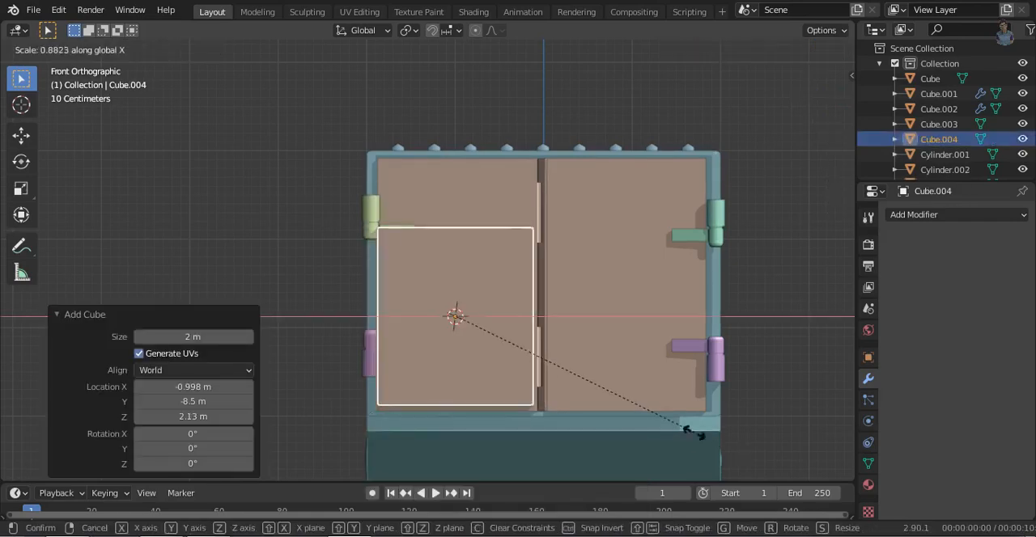
click(470, 318)
- Scale the new vertical bar to 0.083 along Y to match the door's thickness
click(793, 98)
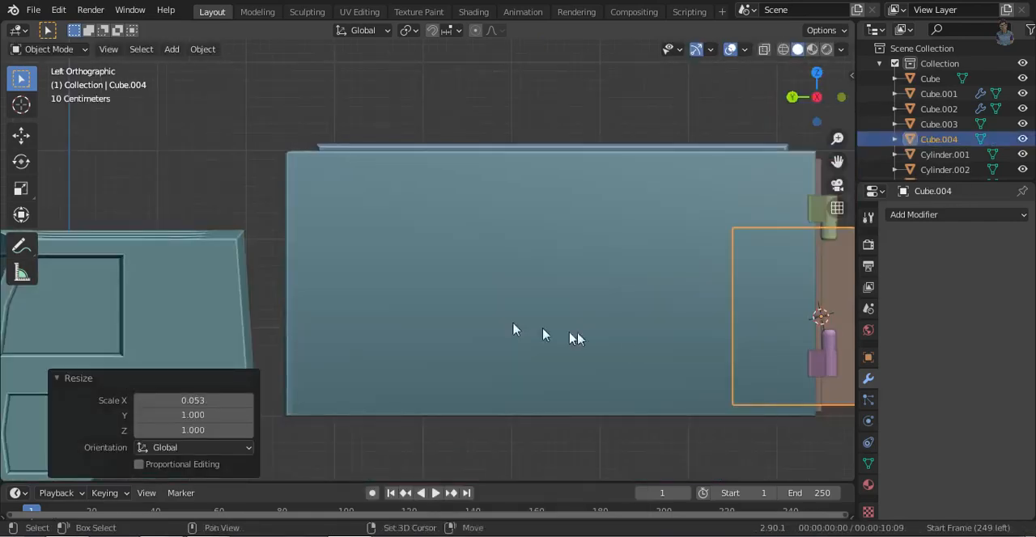
shift+middle_drag(740, 364, 400, 370)
key(s)
key(y)
click(497, 335)
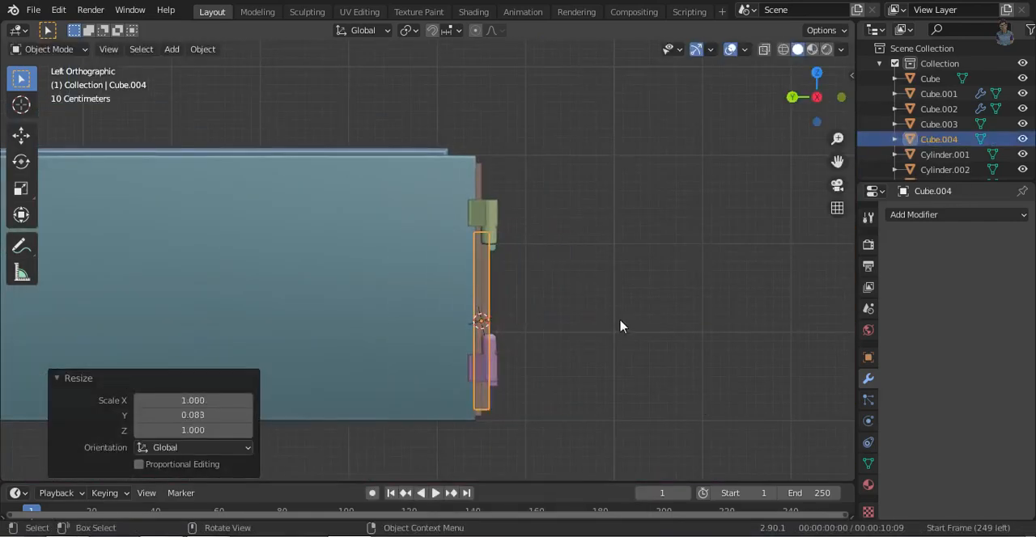
- Thin the bar further along Y and scale its width to 0.75 along X
middle_drag(620, 324, 534, 393)
key(s)
key(y)
click(701, 401)
middle_drag(607, 364, 587, 287)
key(KP_1)
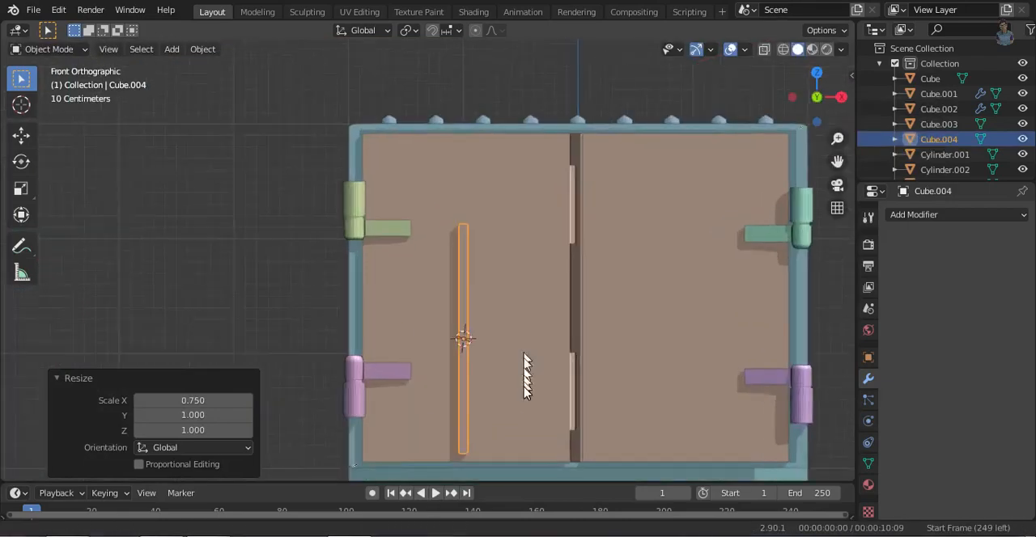
- Lower the bar 0.085009 m along Z and flatten it along Y against the left door
scroll(527, 370, up, 4)
key(g)
key(z)
click(665, 362)
middle_drag(664, 362, 785, 450)
key(s)
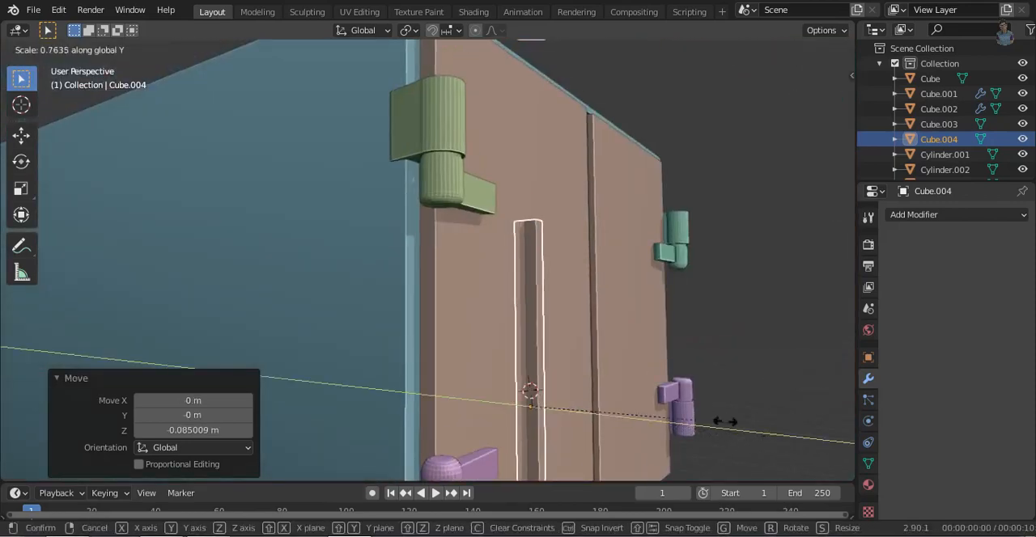
click(671, 388)
- Extend the bar's top face 0.8764 m along Z to the door's upper edge and shift the bar along X toward the left hinges
key(Tab)
middle_drag(631, 354, 532, 240)
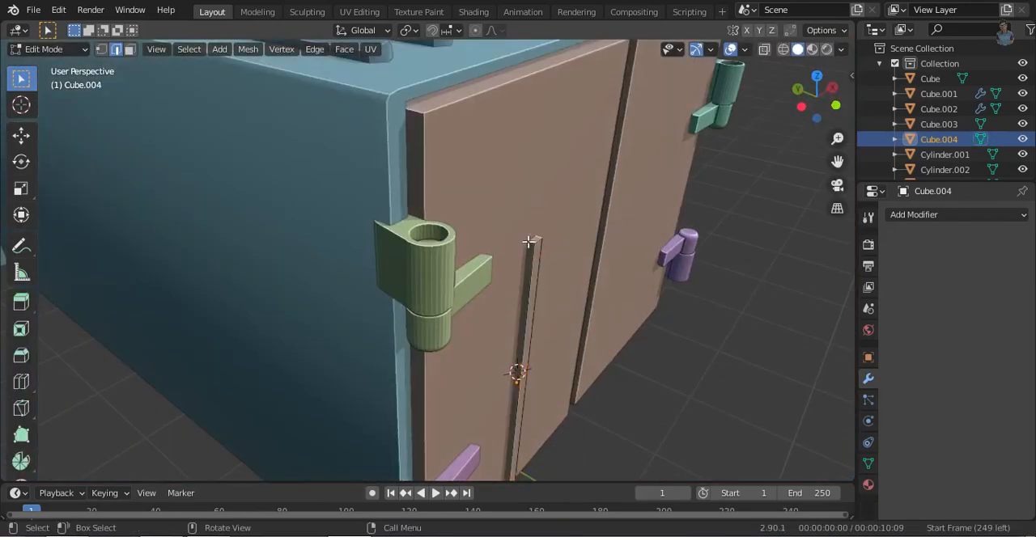
click(613, 174)
middle_drag(613, 174, 505, 448)
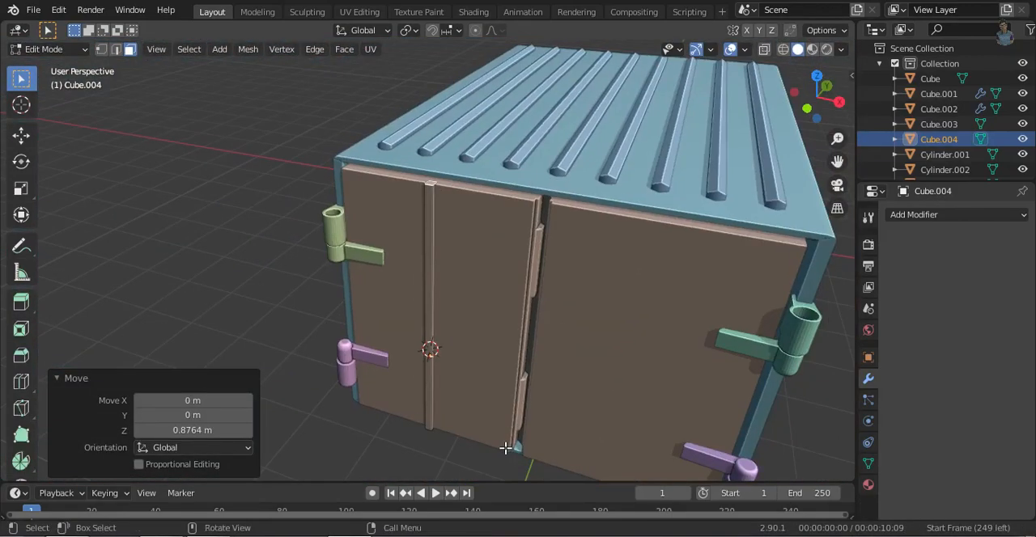
key(Tab)
key(g)
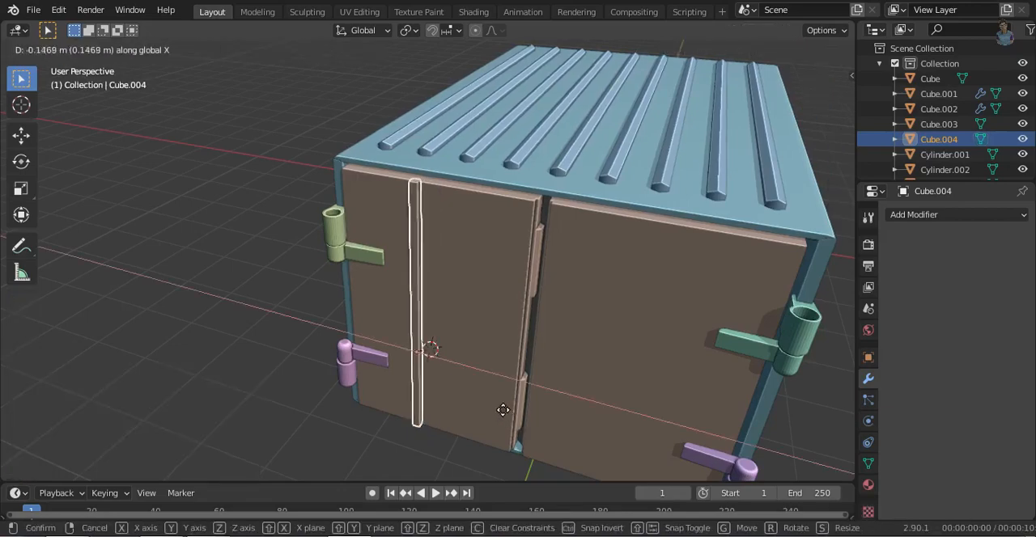
click(495, 405)
- Add an Array modifier to the bar with a count of 4 and a relative offset X factor of 4
click(955, 215)
click(732, 315)
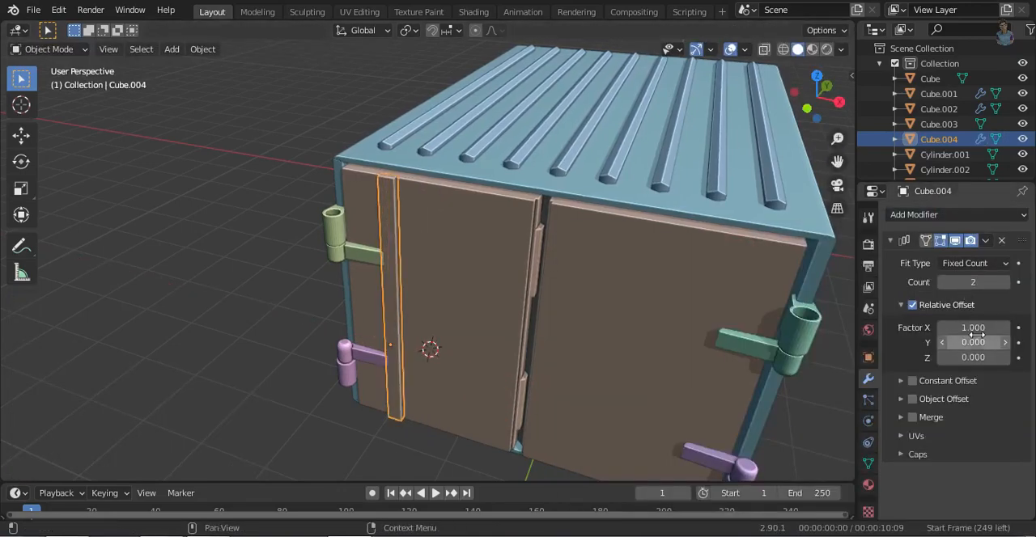
click(1004, 281)
- Duplicate the left door's rib array 1.9541 m along X onto the right door and adjust its position along X
middle_drag(561, 430, 640, 391)
key(shift+d)
key(x)
drag(755, 338, 783, 332)
click(782, 332)
middle_drag(783, 332, 707, 418)
key(shift+d)
key(x)
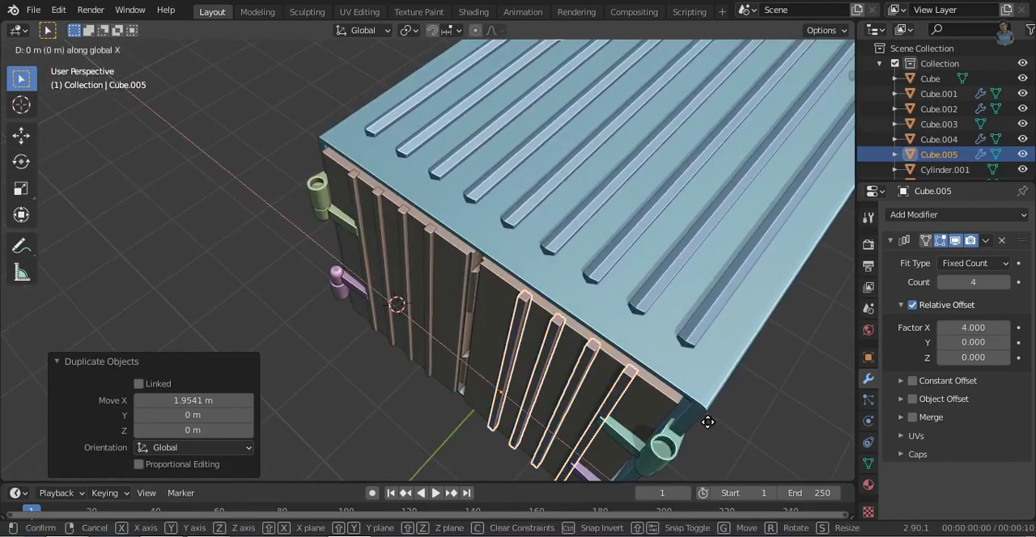
click(703, 422)
middle_drag(432, 434, 579, 322)
click(752, 451)
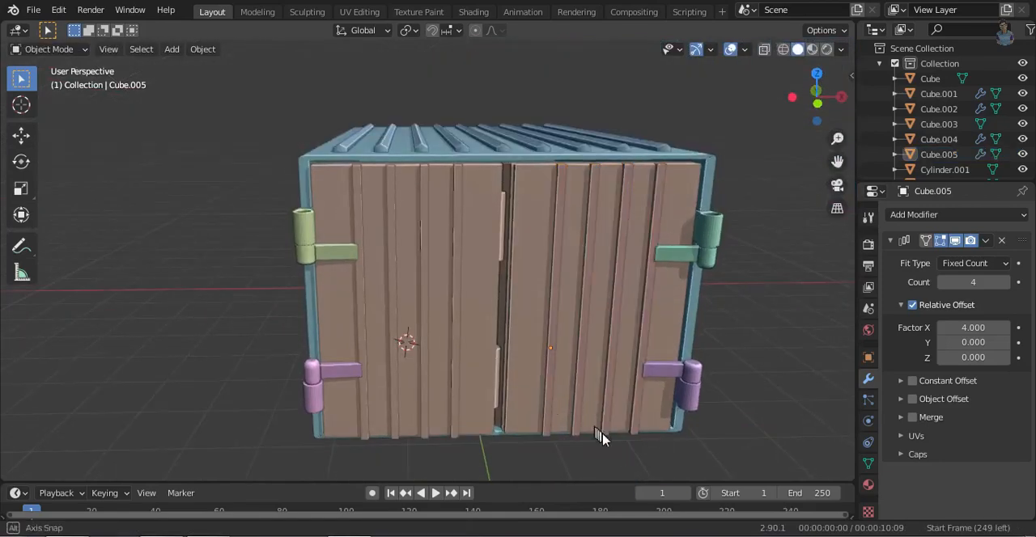
- Set the Array count of the ribs on both doors to 3
middle_drag(595, 435, 617, 427)
click(544, 274)
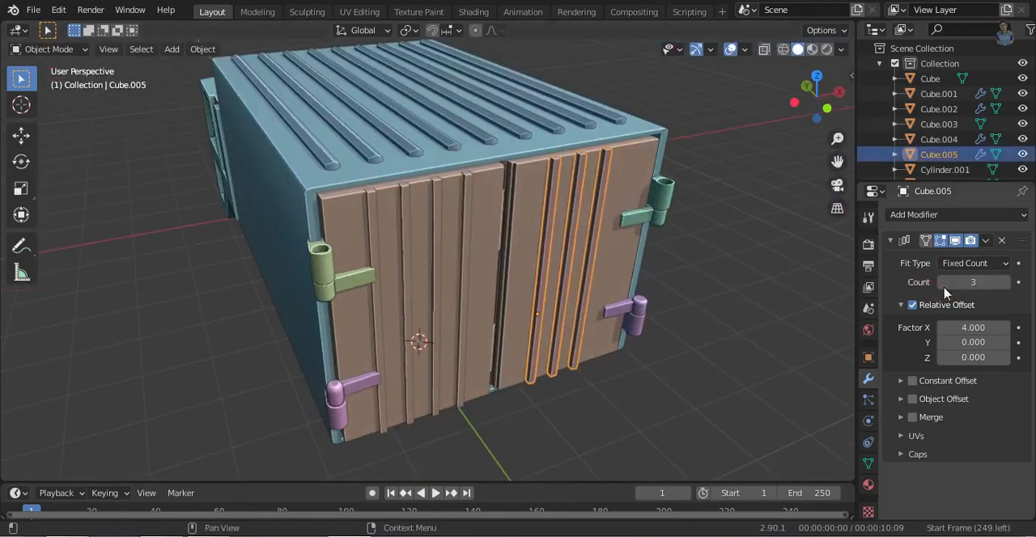
click(434, 285)
- Shift the left door's ribs along X toward the gap and move the right door's ribs 0.10125 m along X
middle_drag(590, 247, 671, 340)
key(g)
key(x)
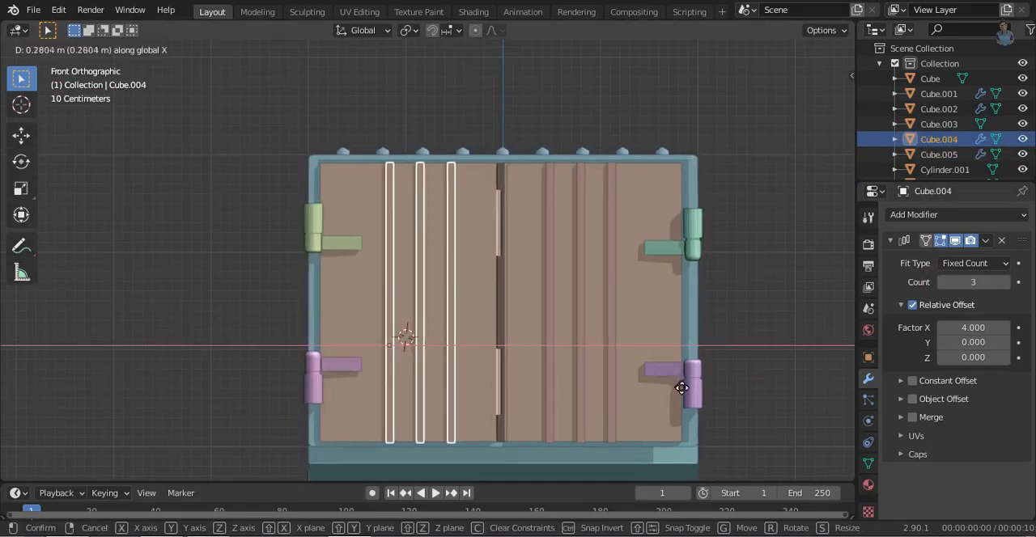
click(668, 381)
click(657, 371)
key(g)
key(x)
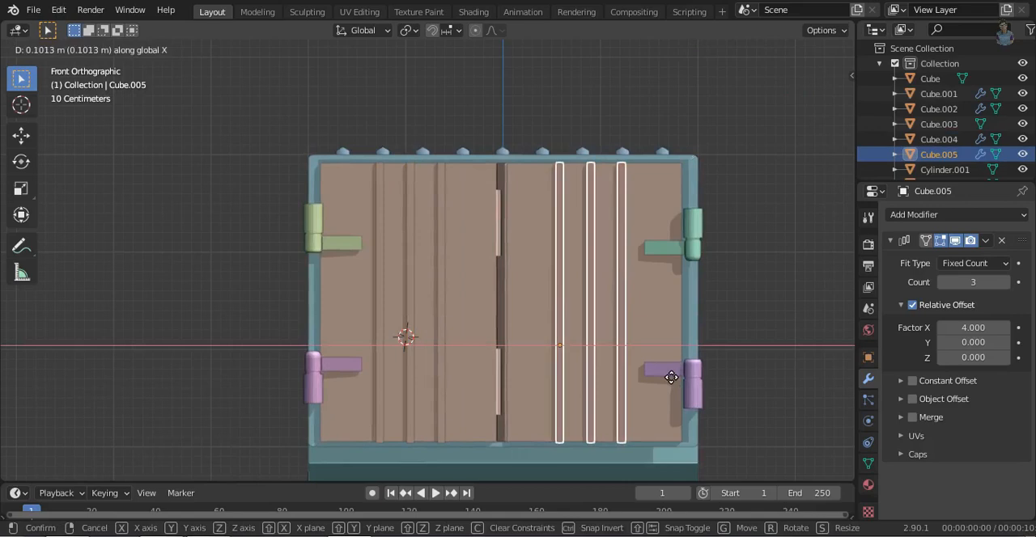
click(671, 377)
- Add a cube at the middle height of the left door and scale it to 0.341
shift+right_click(461, 303)
key(shift+a)
click(474, 220)
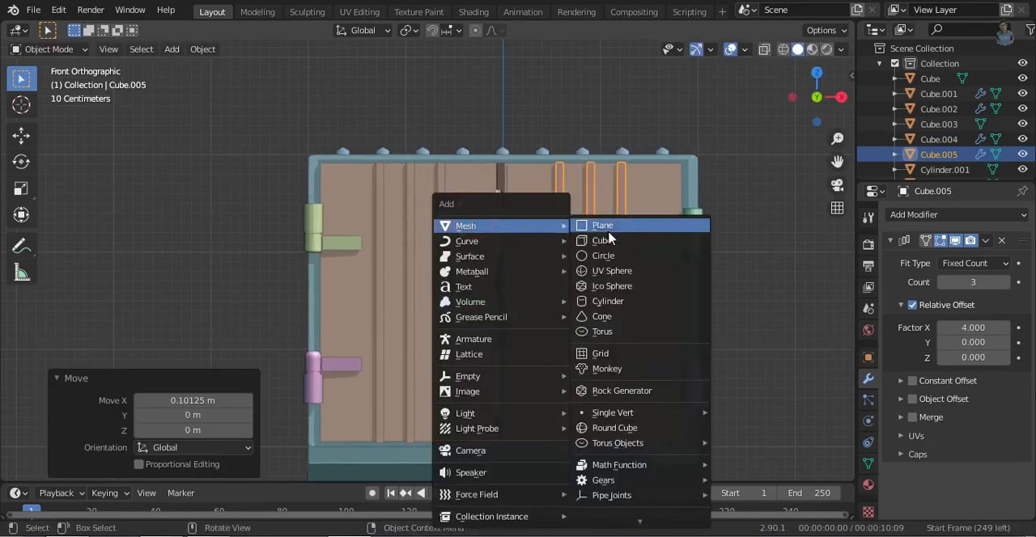
click(610, 240)
middle_drag(731, 375, 820, 400)
key(s)
click(583, 290)
- Thin the new cube along Y by scaling it to 0.337 and again to 0.609
key(s)
key(y)
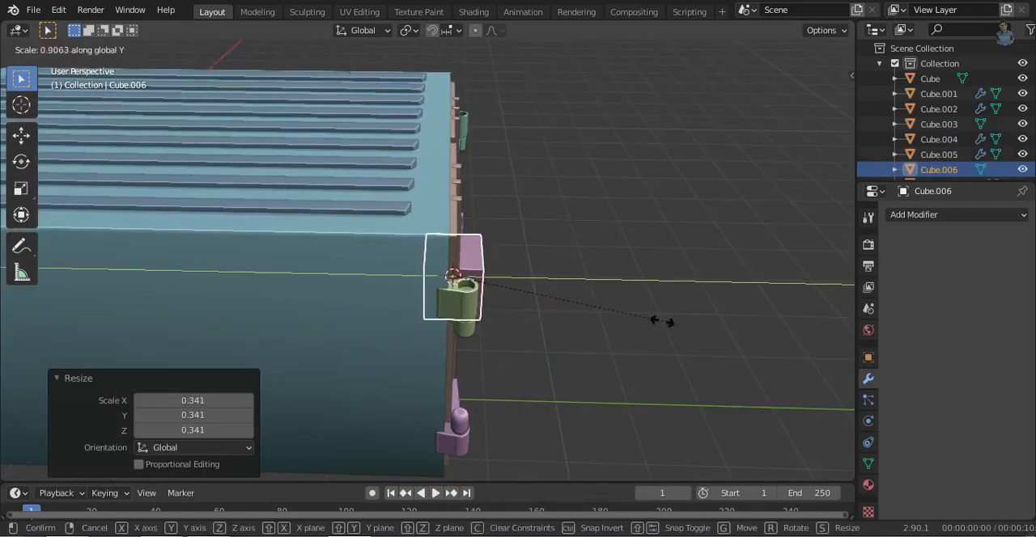
click(535, 291)
key(ctrl+KP_3)
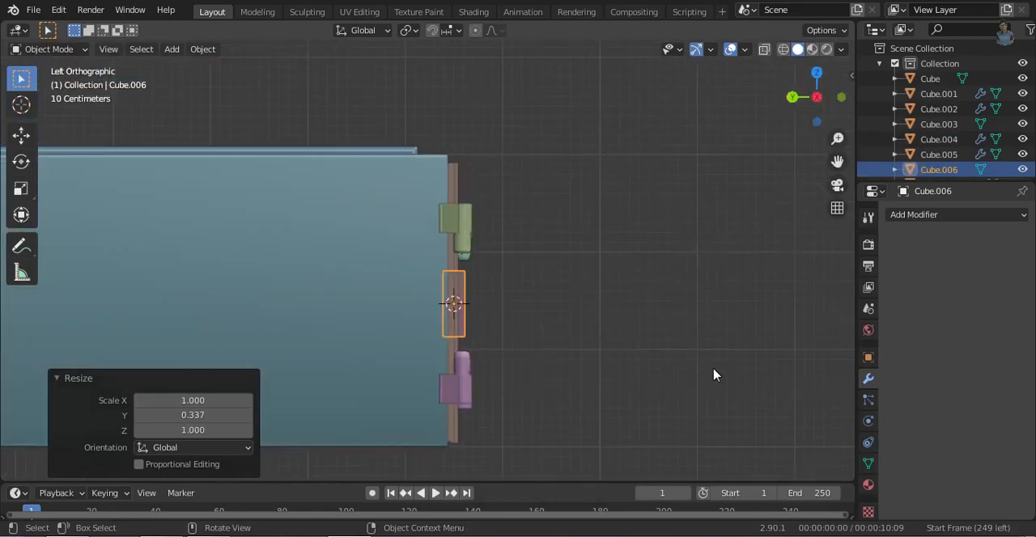
key(s)
key(y)
click(619, 324)
- Narrow the handle block to about 0.17 along X and move it 0.14584 m along X toward the door gap
key(KP_1)
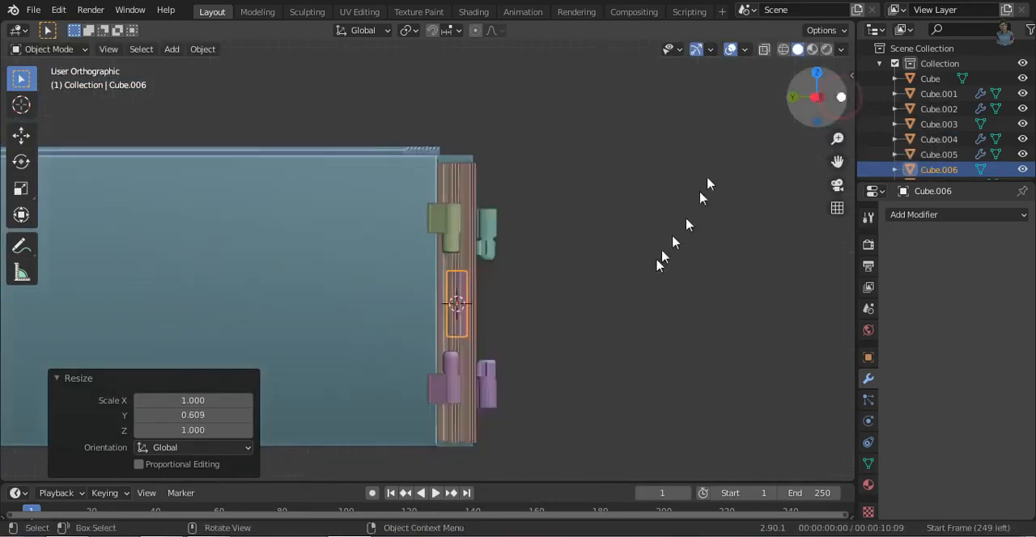
scroll(689, 323, up, 3)
key(s)
key(x)
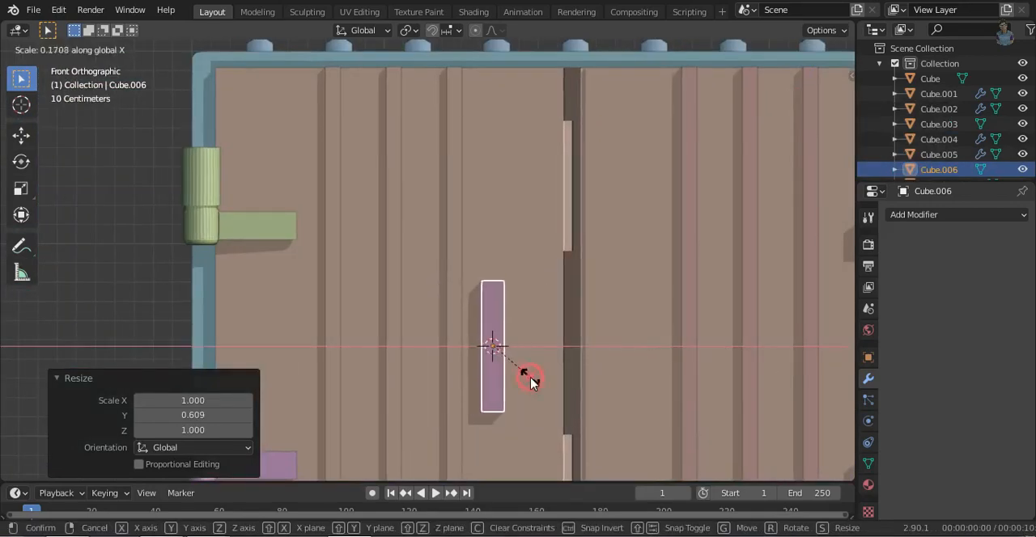
click(561, 277)
middle_drag(562, 277, 672, 346)
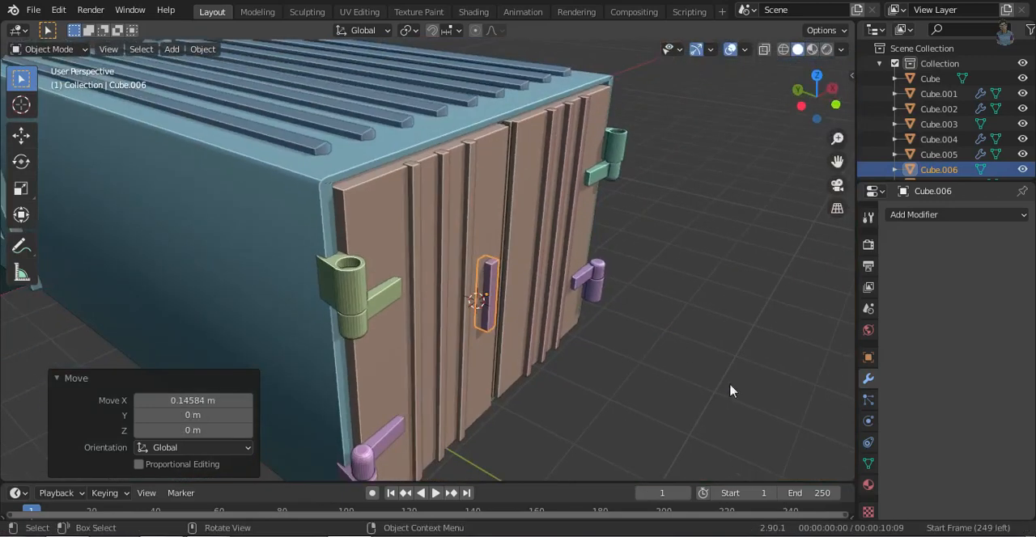
- Shorten the handle block by scaling it to 0.873 along Z
key(s)
key(z)
click(531, 337)
scroll(526, 316, up, 5)
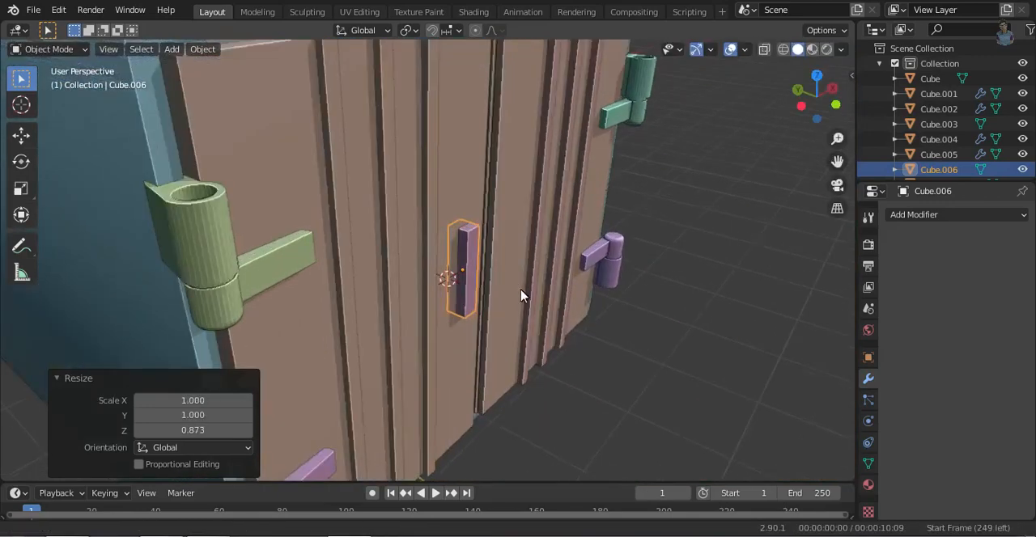
- Widen the handle's front face by moving its outer vertical edge -0.06716 m along X
key(Tab)
scroll(518, 307, up, 2)
click(499, 303)
key(g)
key(y)
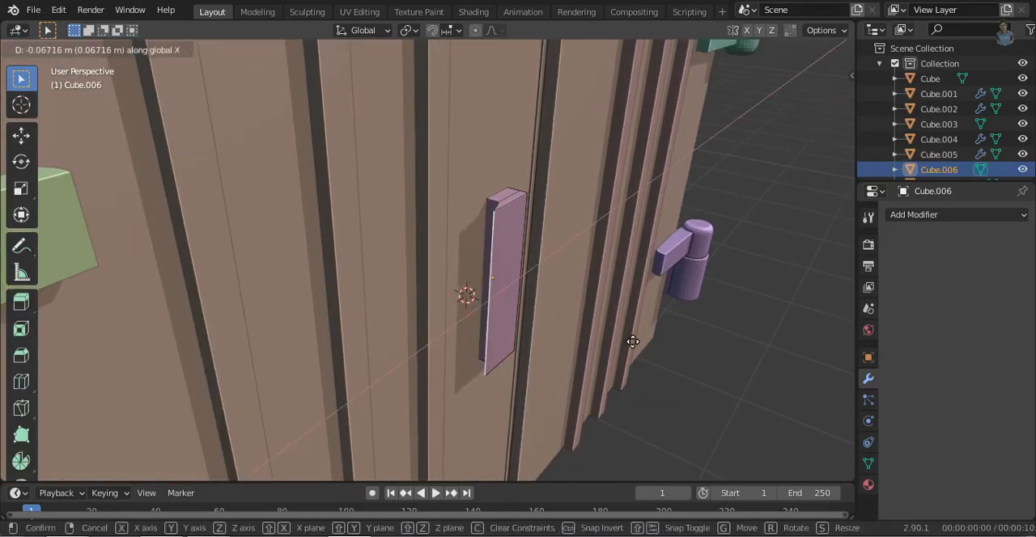
click(632, 341)
- Duplicate the handle 0.50704 m along X onto the right door, rotate the copy and reposition it along X
middle_drag(723, 369, 527, 324)
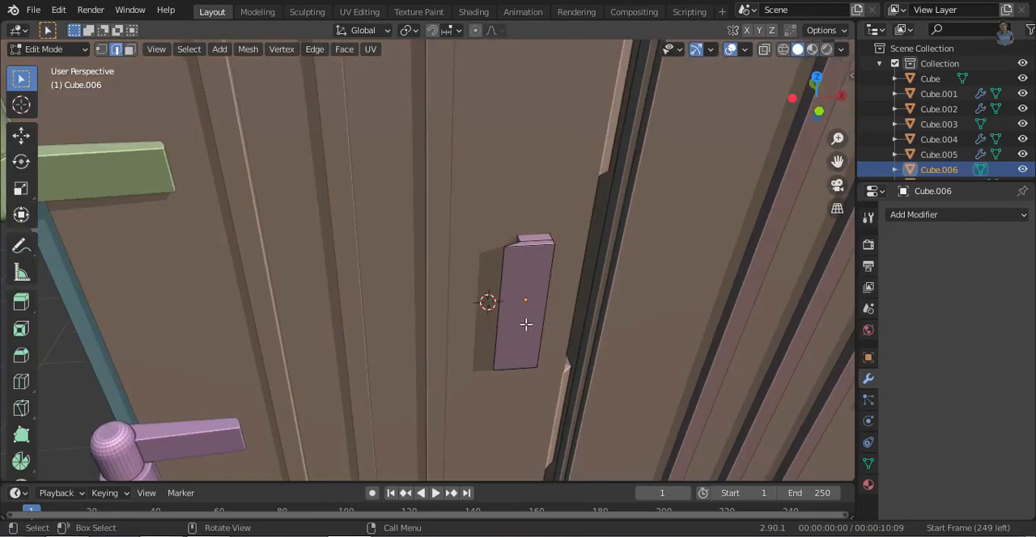
key(l)
key(shift+d)
key(r)
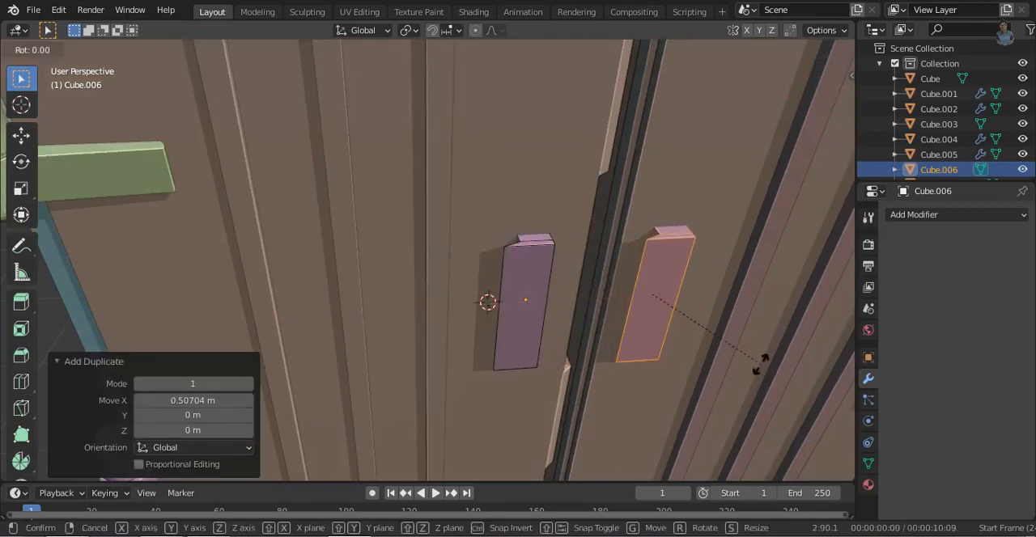
key(Return)
middle_drag(761, 364, 717, 351)
key(g)
key(x)
click(622, 361)
scroll(694, 376, down, 5)
middle_drag(693, 375, 661, 355)
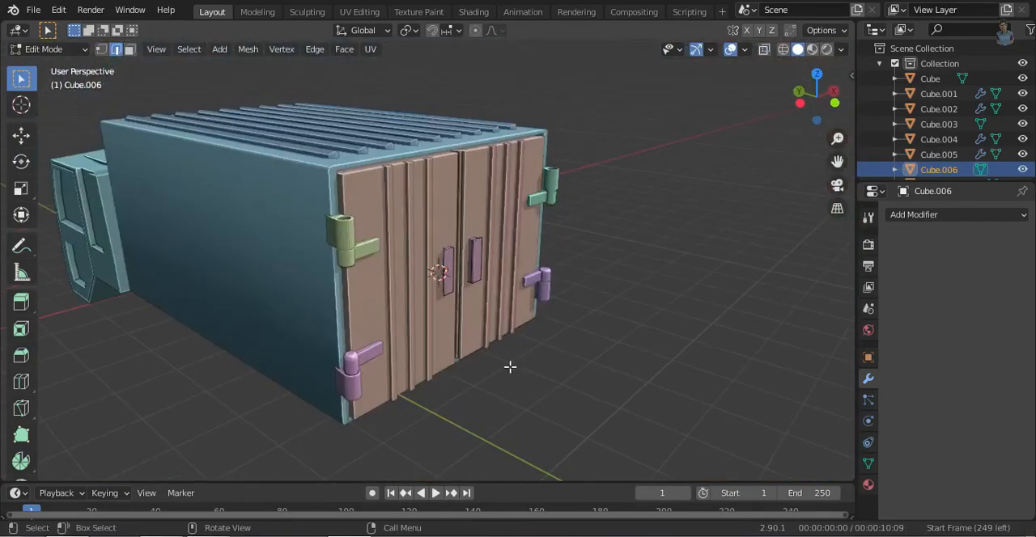
middle_drag(510, 366, 356, 322)
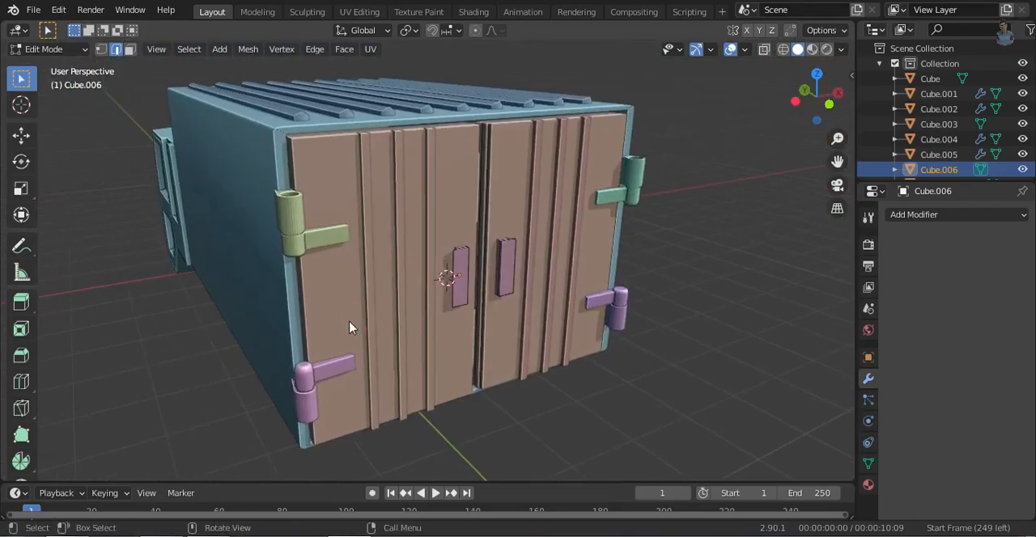
- Select the front faces of both rear doors and inset them by about 0.038 m
key(Tab)
click(508, 328)
key(Tab)
key(3)
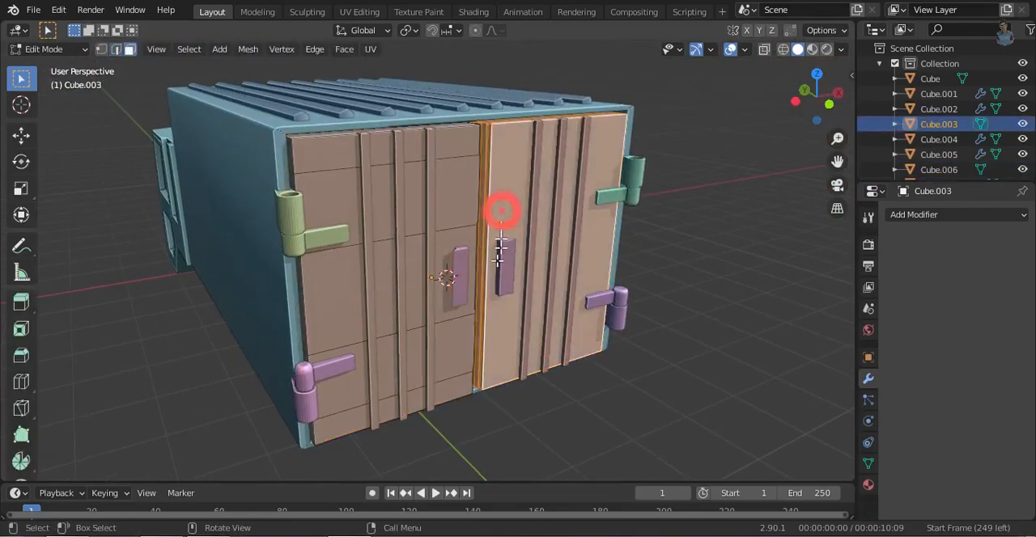
mouse_move(590, 354)
middle_down()
mouse_move(580, 376)
mouse_move(602, 368)
middle_up()
click(390, 378)
shift+click(391, 338)
shift+click(399, 275)
shift+click(409, 201)
shift+click(417, 145)
shift+click(615, 236)
key(i)
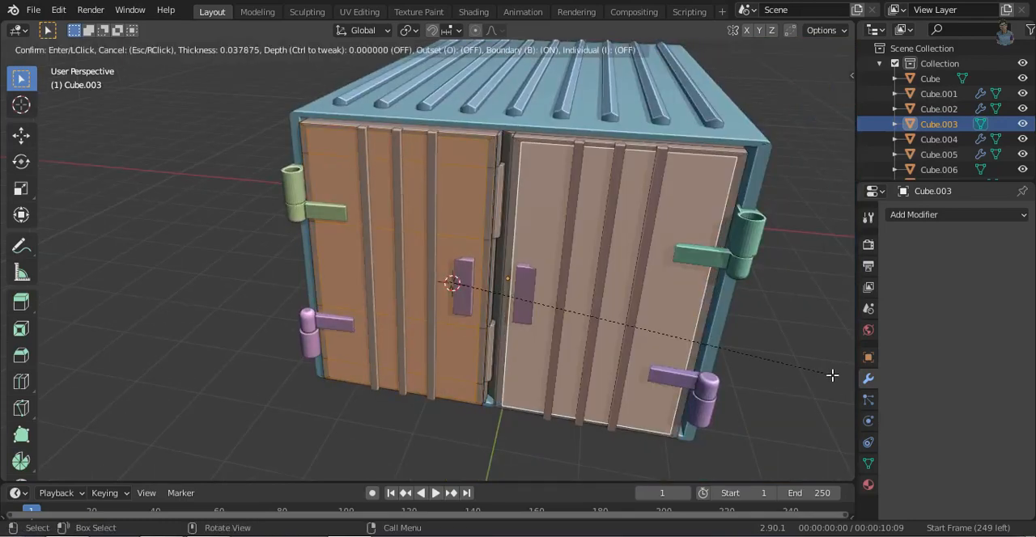
click(832, 375)
- Scale the inset door faces to 0.96 along Z and leave mesh editing
key(s)
key(z)
click(817, 371)
key(s)
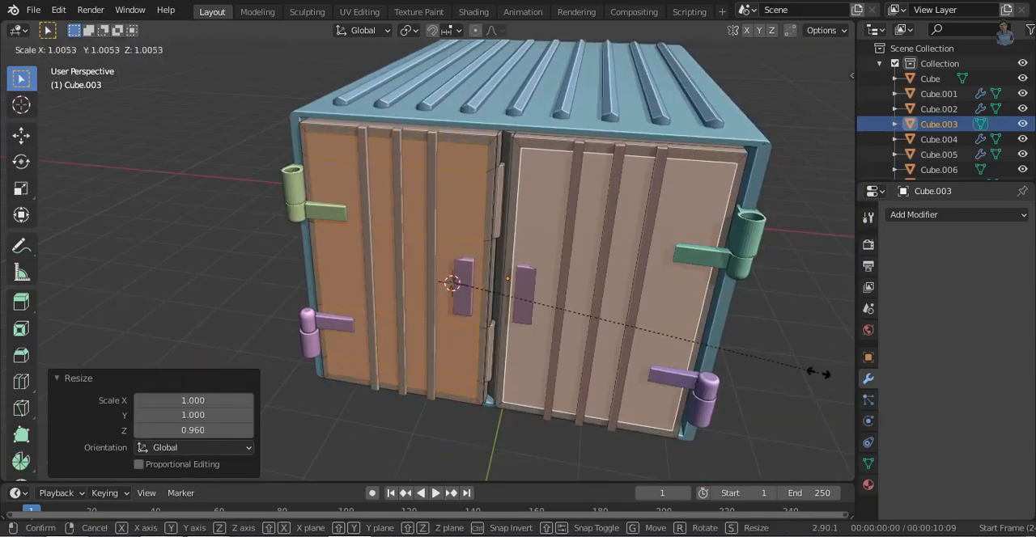
right_click(822, 377)
middle_drag(822, 377, 292, 308)
click(664, 396)
key(Tab)
middle_drag(408, 371, 406, 404)
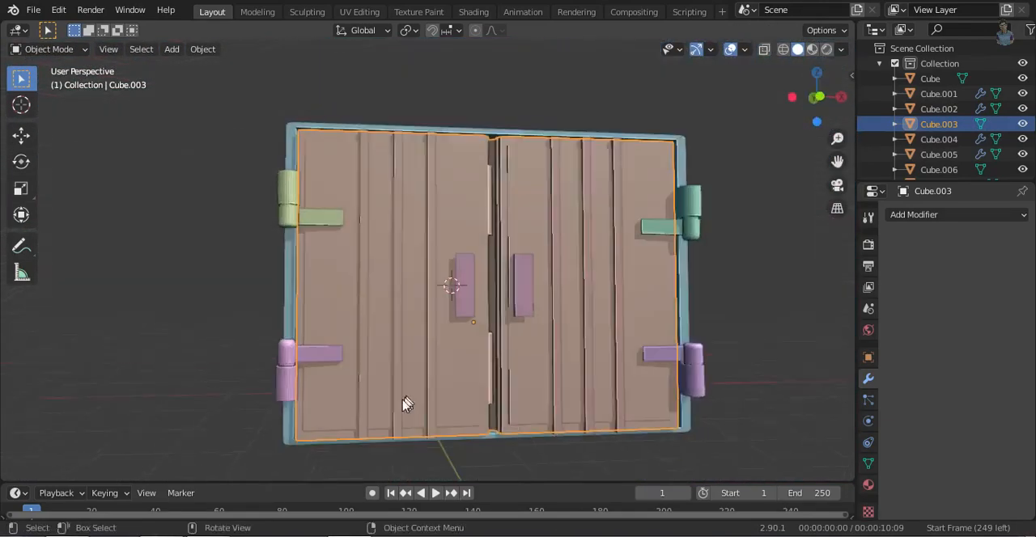
- Add a cube on the lower part of the left door and scale it to 0.084
click(828, 96)
key(shift+a)
mouse_move(478, 220)
click(518, 240)
middle_drag(530, 417, 713, 441)
key(s)
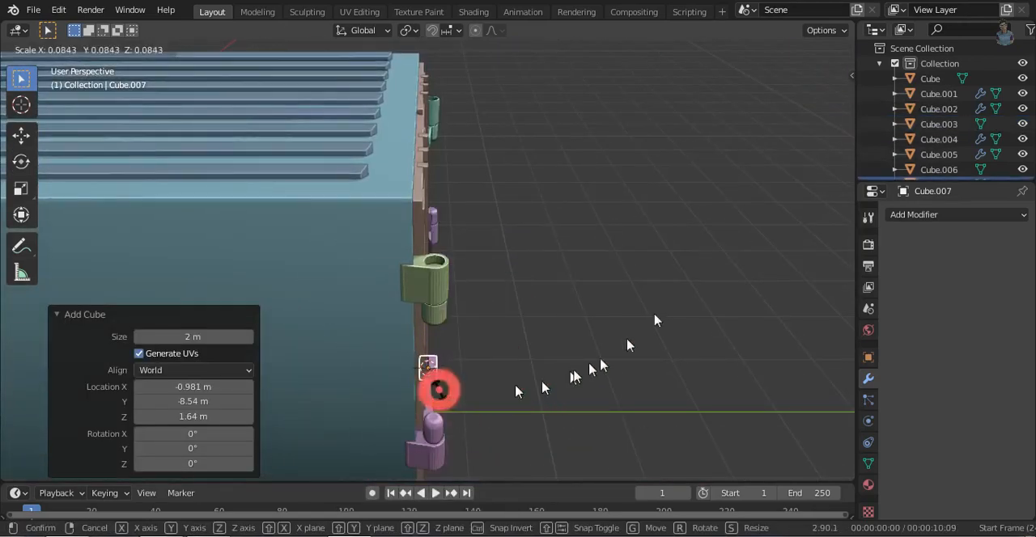
click(439, 390)
click(846, 96)
shift+middle_drag(463, 283, 469, 173)
- Shape the small cube into a horizontal bar by scaling it 3.386 along X and 0.419 along Z
ctrl+middle_drag(518, 247, 594, 351)
key(s)
key(x)
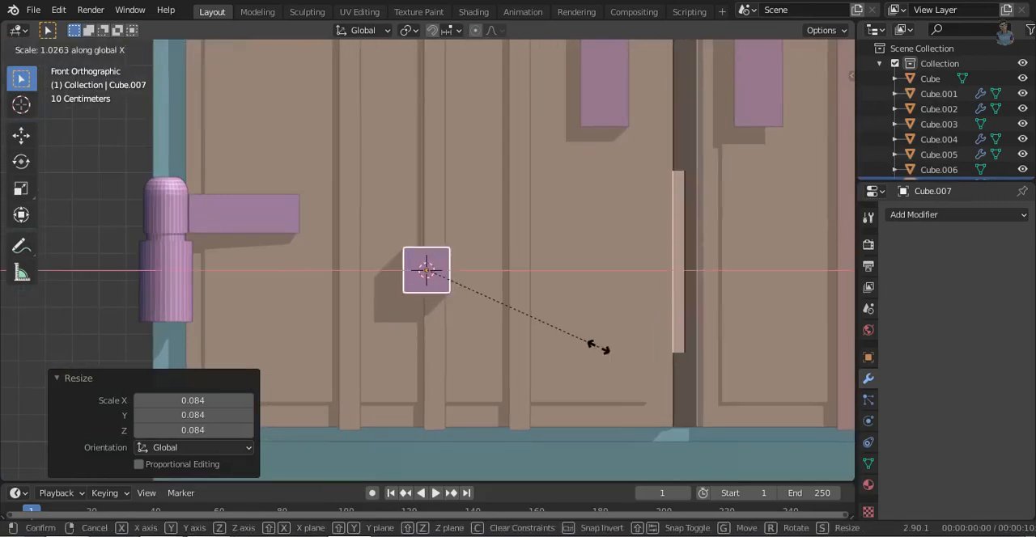
click(185, 393)
key(s)
key(z)
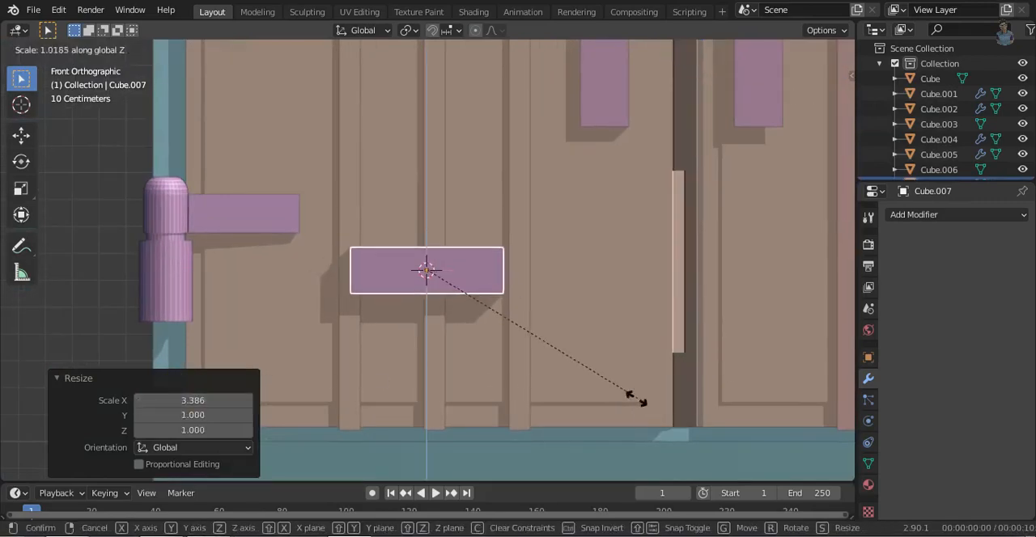
click(486, 356)
- Shift the bar along X across the left door's ribs, then resize and reposition it along Y against them
key(g)
key(y)
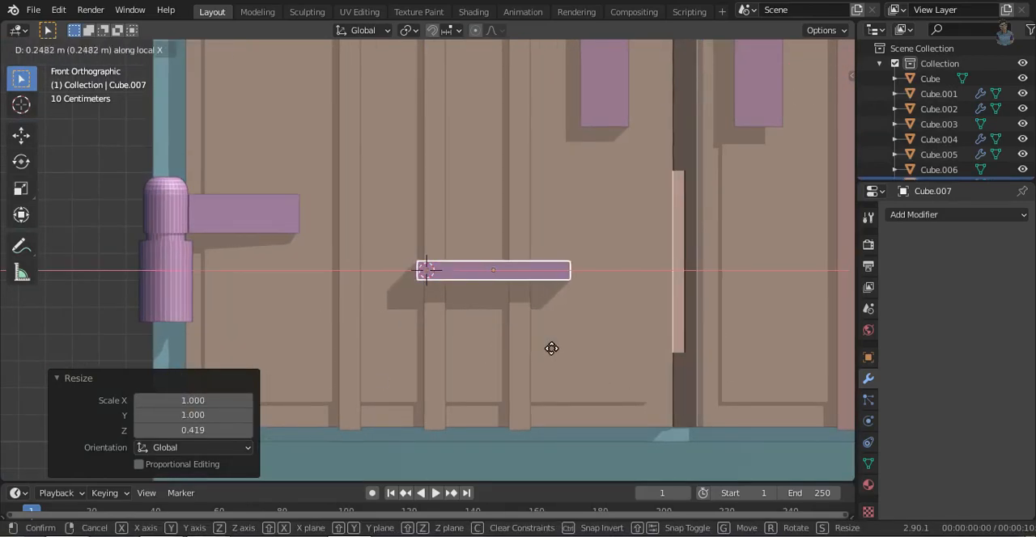
click(393, 321)
middle_drag(393, 322, 594, 428)
key(s)
key(y)
click(518, 365)
key(g)
key(y)
click(508, 369)
- Lengthen the horizontal bar by scaling it 1.807 along X
middle_drag(513, 296, 534, 351)
key(s)
key(x)
click(623, 362)
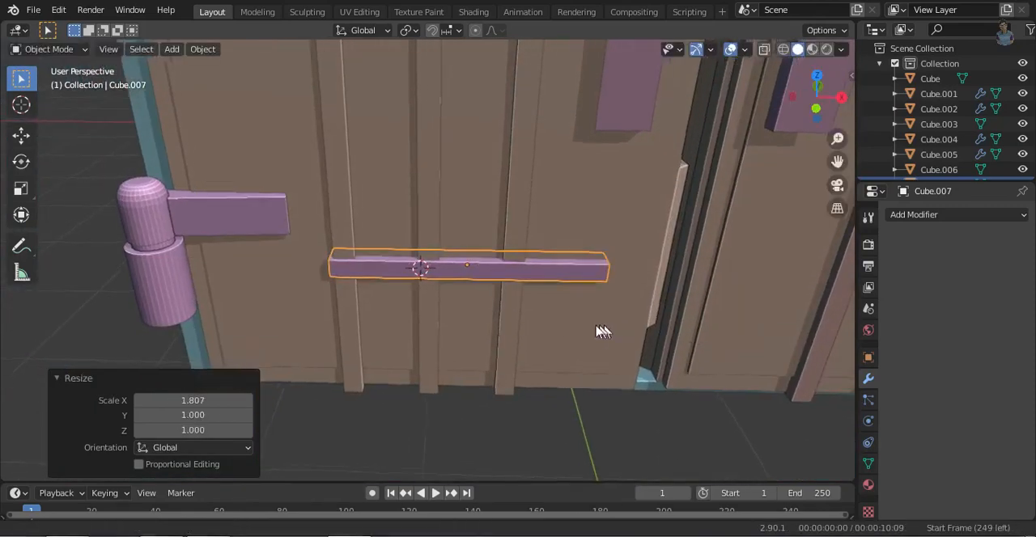
- Cut one edge loop across the bar near its end at the door gap
key(Tab)
shift+middle_drag(620, 331, 562, 330)
click(506, 309)
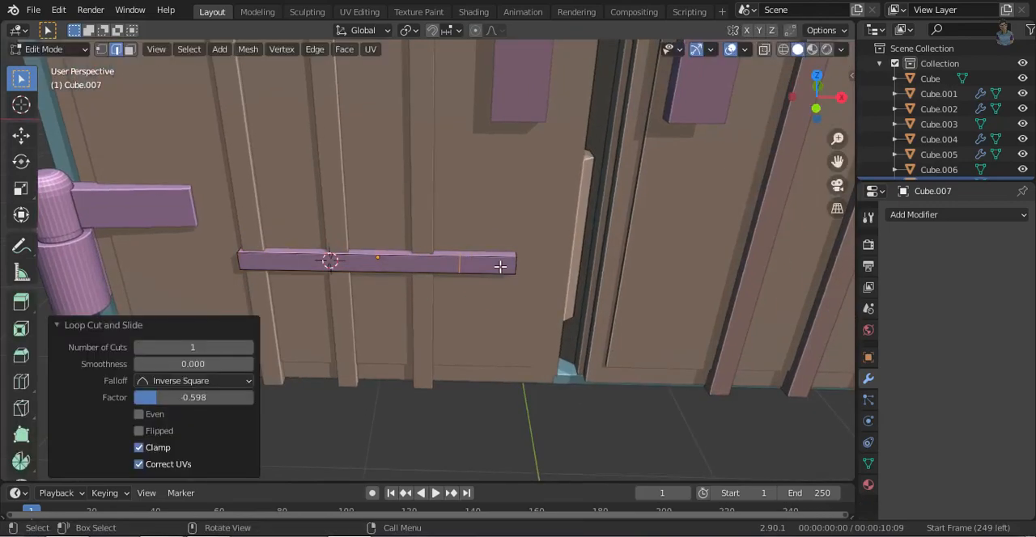
- Extrude the faces of the bar's end section and scale them to 1.149 to form a thicker end block
key(alt+z)
click(485, 264)
key(alt+z)
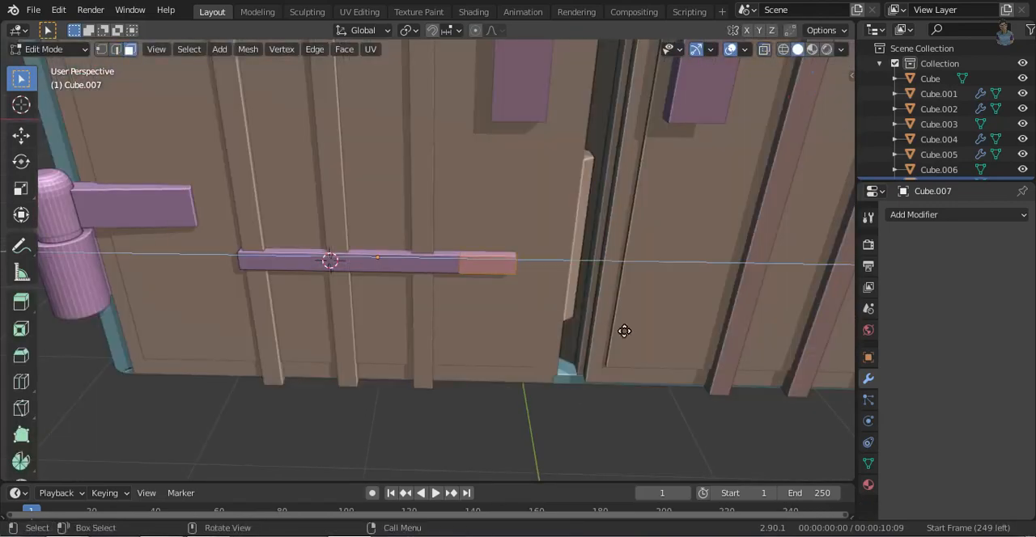
click(645, 343)
middle_drag(645, 343, 537, 278)
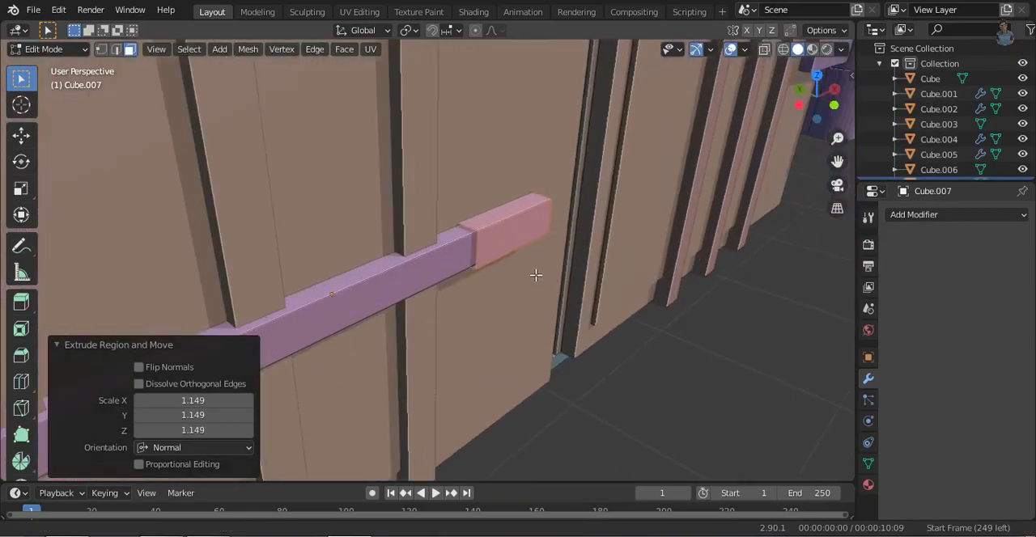
scroll(717, 352, up, 3)
scroll(717, 351, up, 2)
- Resize the bar's end block along X and adjust its height along Z
key(s)
key(x)
click(704, 391)
key(s)
key(Escape)
key(alt+z)
drag(358, 89, 735, 308)
key(alt+z)
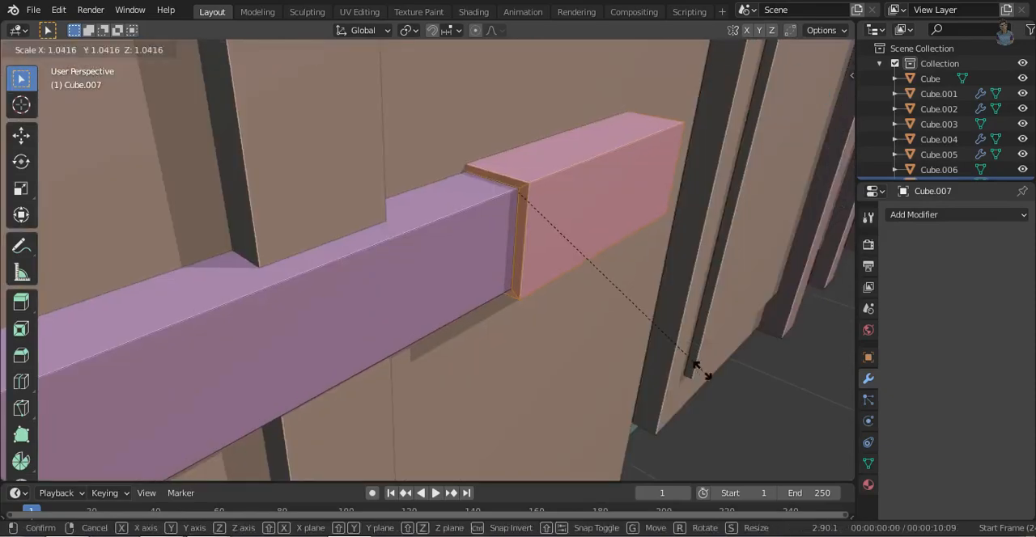
key(z)
key(alt+z)
key(alt+z)
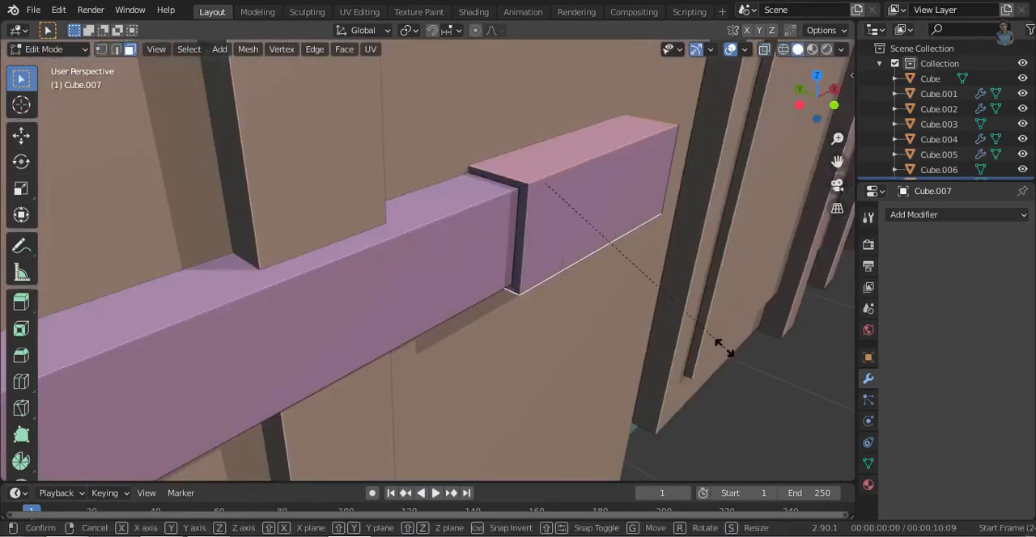
click(841, 449)
- Move the front face of the bar's end block along Y
click(529, 273)
key(g)
key(y)
click(552, 277)
- Duplicate the whole bar with its end block 0.87357 m along X and rotate the copy to face the opposite way
ctrl+middle_drag(704, 162, 617, 312)
middle_drag(684, 319, 565, 354)
click(746, 434)
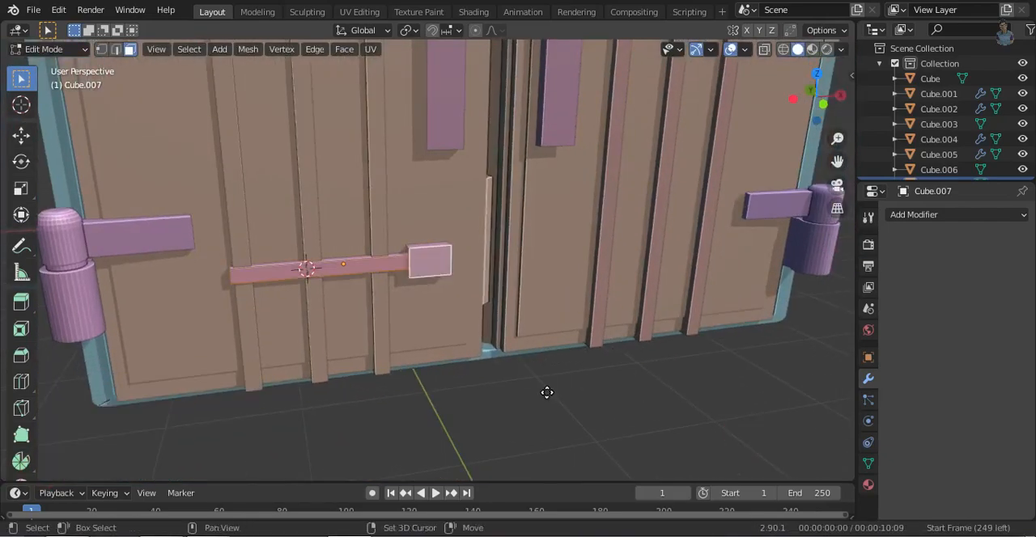
click(698, 371)
key(r)
key(x)
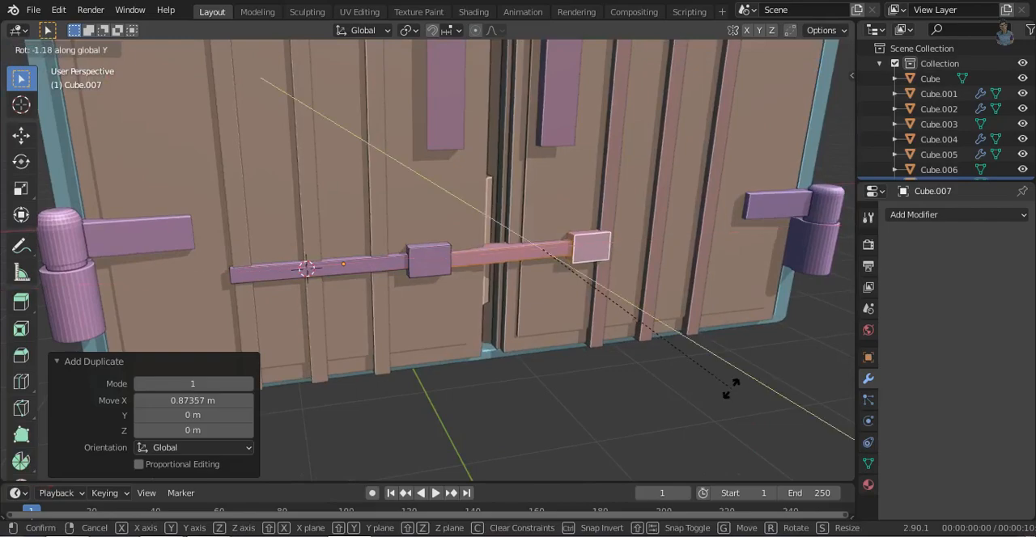
key(Return)
- Move the duplicated bar 0.38482 m along X onto the right door's ribs
key(g)
key(y)
click(782, 369)
middle_drag(780, 365, 801, 360)
ctrl+middle_drag(20, 267, 20, 323)
ctrl+middle_drag(561, 234, 568, 297)
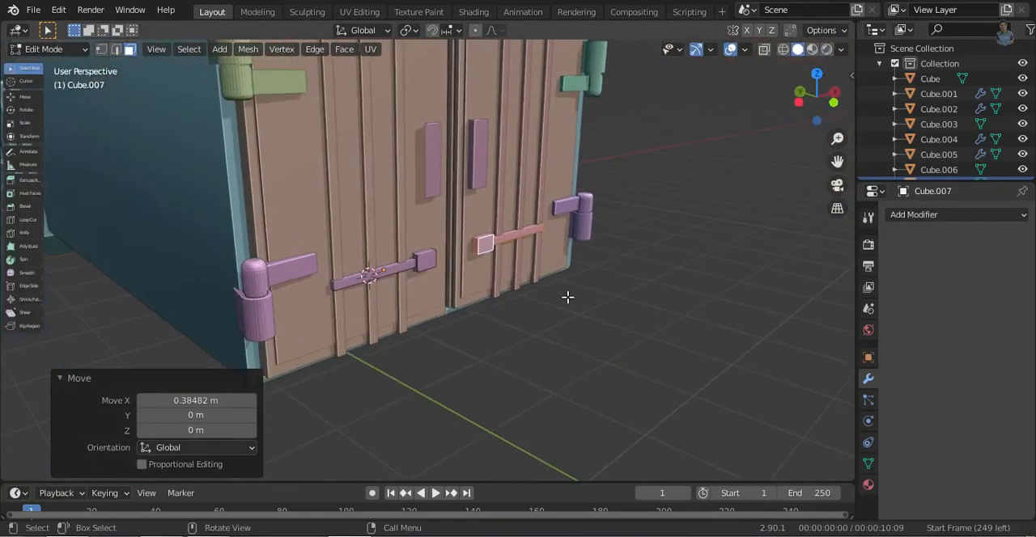
click(674, 335)
scroll(704, 238, down, 5)
middle_drag(486, 284, 537, 322)
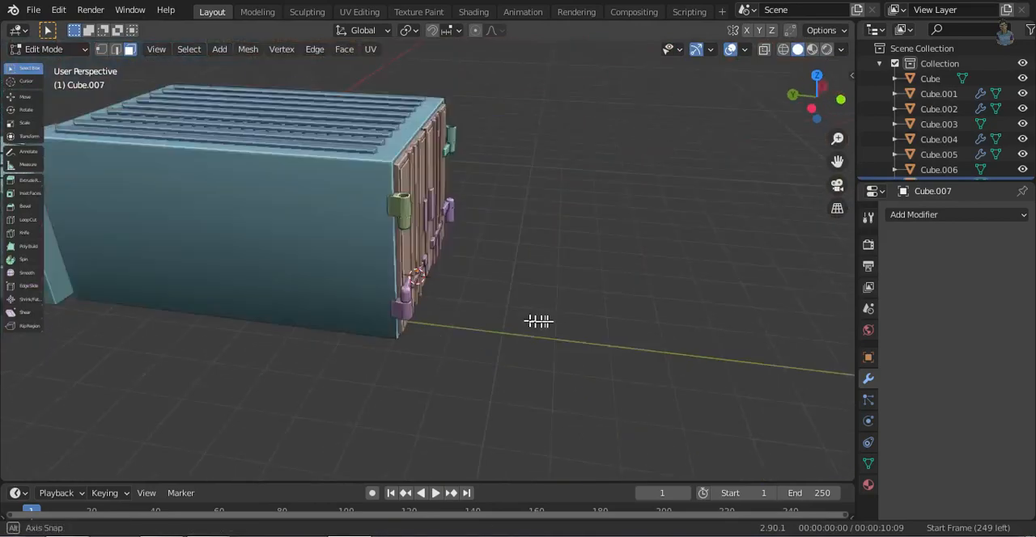
- Add a 2 m cube and move it 7.5 m back along Y beneath the rear of the cargo box
middle_drag(607, 300, 555, 262)
middle_drag(809, 356, 553, 359)
key(KP_3)
scroll(546, 293, up, 4)
key(shift+a)
key(Escape)
scroll(397, 272, up, 3)
key(Tab)
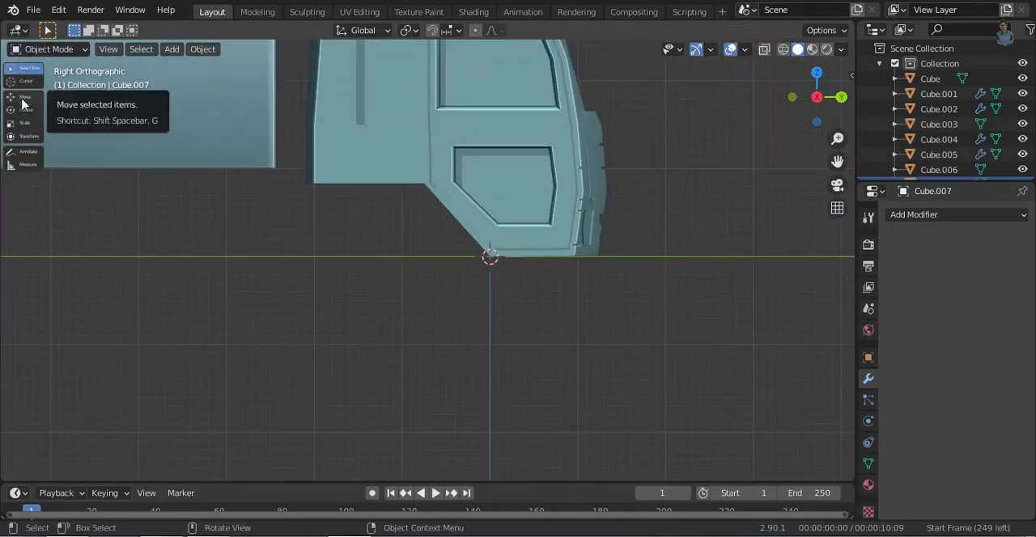
key(shift+a)
mouse_move(447, 225)
click(503, 241)
scroll(720, 344, down, 2)
shift+middle_drag(729, 380, 790, 372)
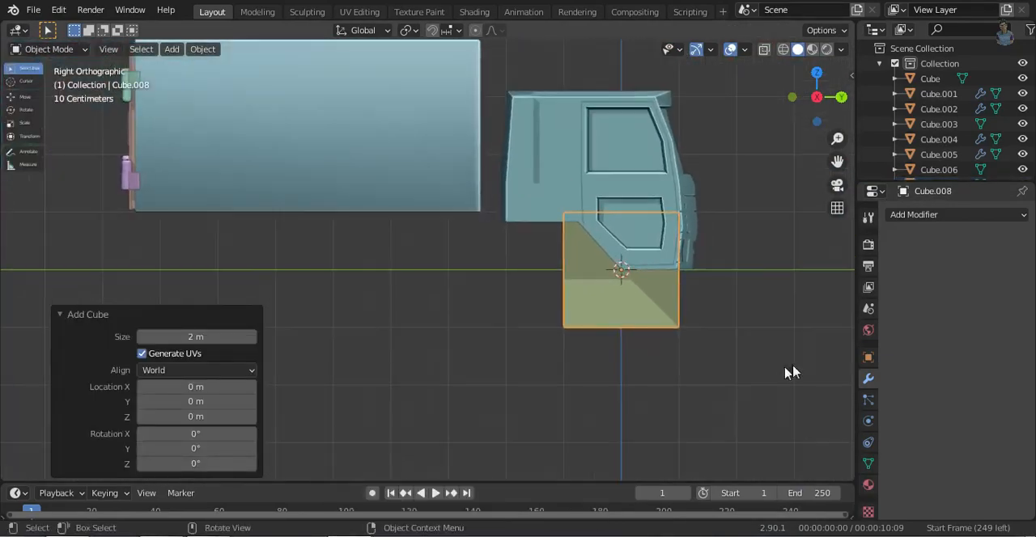
click(191, 318)
- Set the cube's scale to 2 on X and 5 on Y, and move it forward along Y toward the cab
click(868, 357)
click(983, 392)
text(5)
key(Return)
key(g)
key(y)
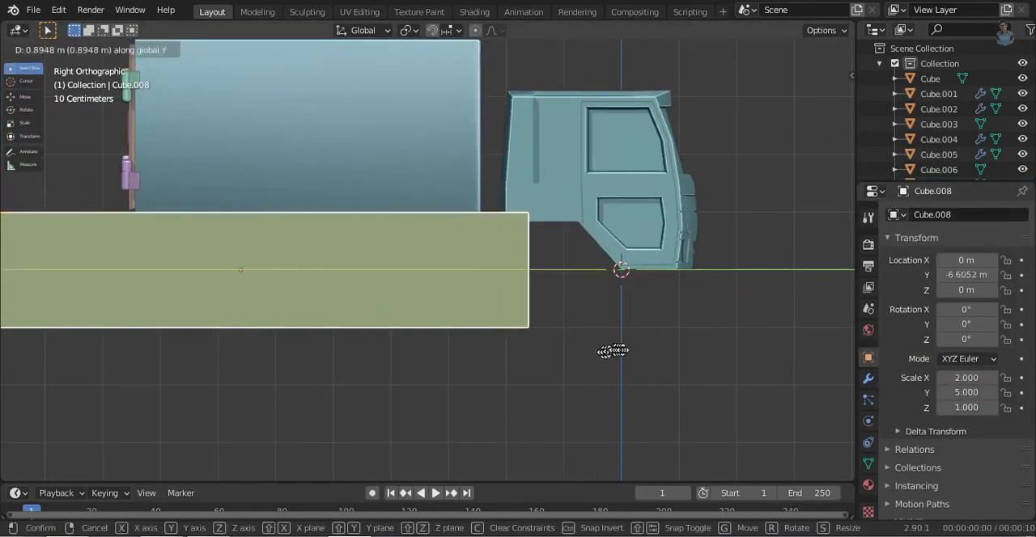
ctrl+click(787, 356)
- Set the block's Y scale to 4 and move it along Y to -2.7 m beneath the cab and cargo box
click(968, 393)
text(4)
key(Return)
key(g)
key(y)
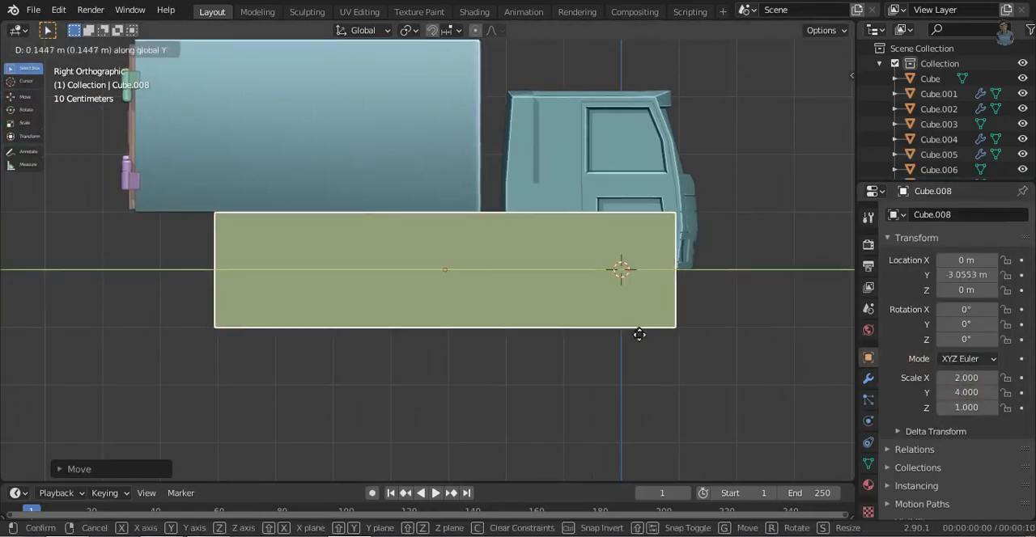
ctrl+click(658, 333)
- Extend the block's rear face along Y to the rear end of the cargo box
middle_drag(658, 332, 789, 328)
key(Tab)
click(414, 307)
click(836, 96)
key(g)
key(y)
ctrl+click(526, 327)
- Narrow the block by trying an X scale of 1.95 and settling on 1.85
middle_drag(702, 269, 646, 283)
key(Tab)
click(976, 378)
text(1.95)
key(Return)
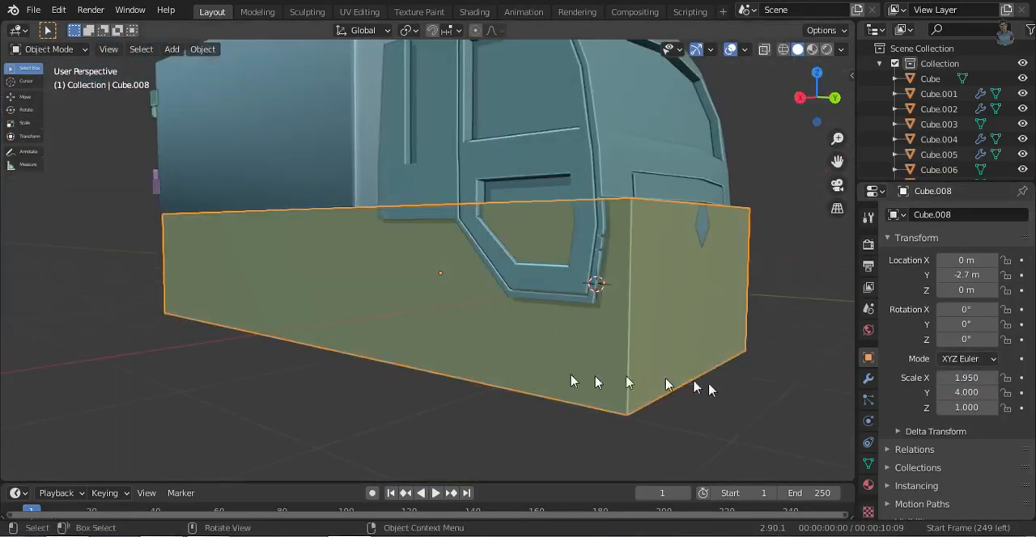
middle_drag(518, 375, 760, 377)
click(974, 378)
text(1.85)
key(Return)
- Move the block down along Z to -0.2 m
middle_drag(704, 356, 729, 250)
key(g)
key(z)
ctrl+shift+click(699, 333)
click(832, 94)
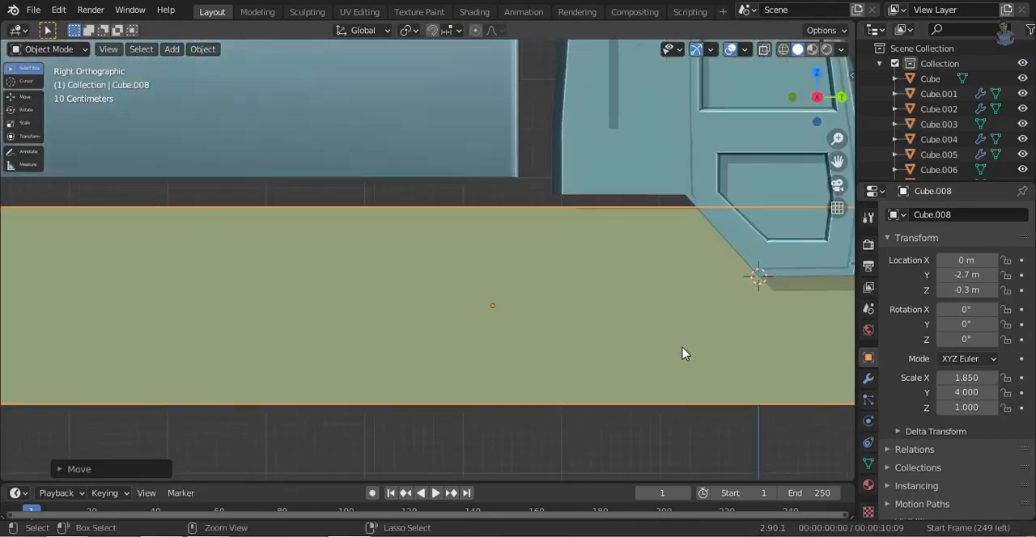
key(g)
key(z)
ctrl+click(552, 369)
- Cut two vertical edge loops into the block, one below the gap behind the cab and one near the rear end
key(Tab)
scroll(478, 316, down, 2)
key(ctrl+r)
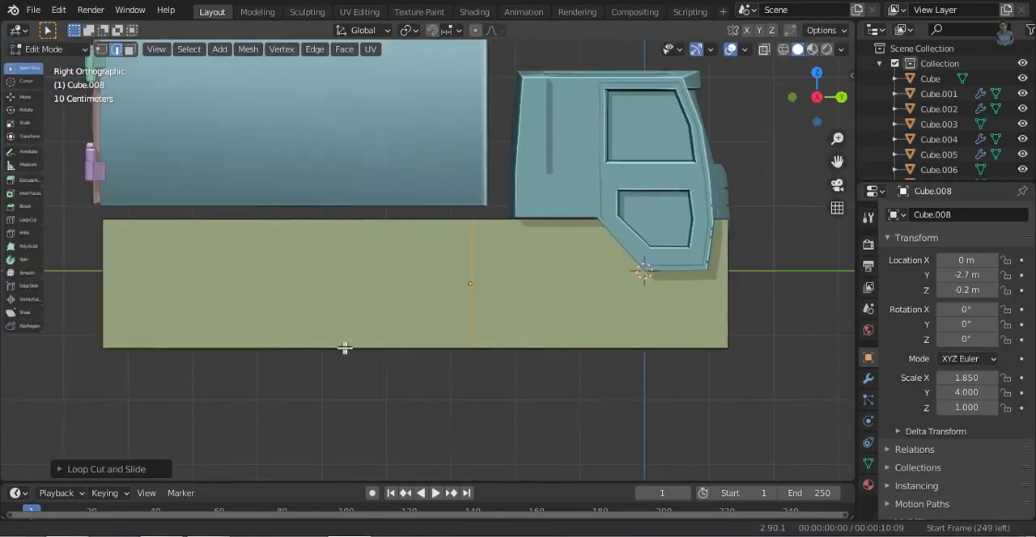
click(344, 348)
click(52, 374)
key(shift+z)
key(shift+z)
middle_drag(499, 355, 620, 416)
- Create a new collection named "top" for the cab and cargo box parts
key(Tab)
drag(229, 102, 631, 365)
middle_drag(631, 365, 778, 328)
right_click(872, 139)
click(801, 281)
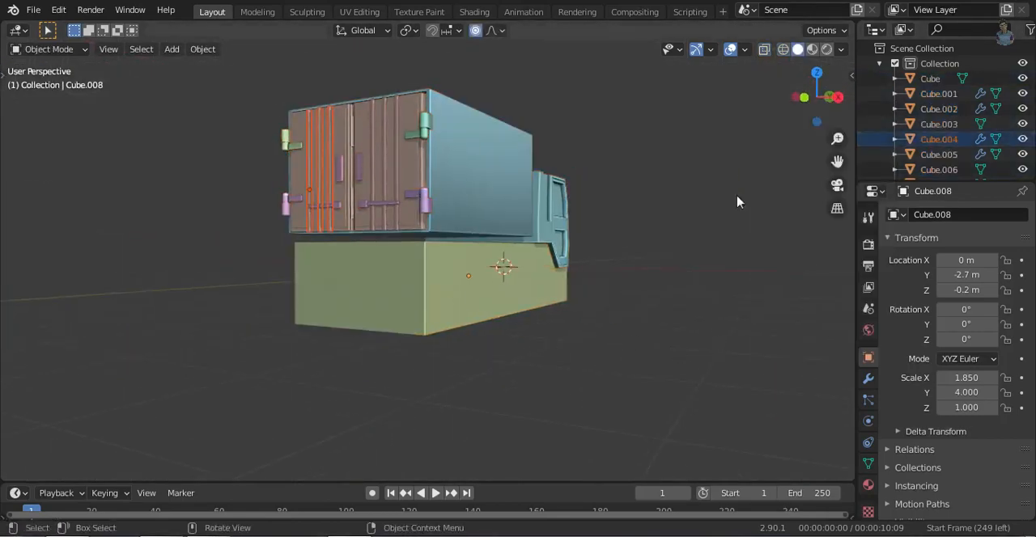
key(o)
scroll(933, 139, down, 4)
click(936, 166)
text(top)
key(Return)
- Select every object except the block, move them all into the top collection and hide that collection
key(ctrl+i)
drag(952, 153, 926, 166)
click(1022, 96)
- Inset the block's top face between the two loop cuts and narrow the inset along X
middle_drag(615, 203, 421, 275)
key(Tab)
scroll(494, 382, up, 2)
key(s)
key(x)
click(656, 358)
click(808, 113)
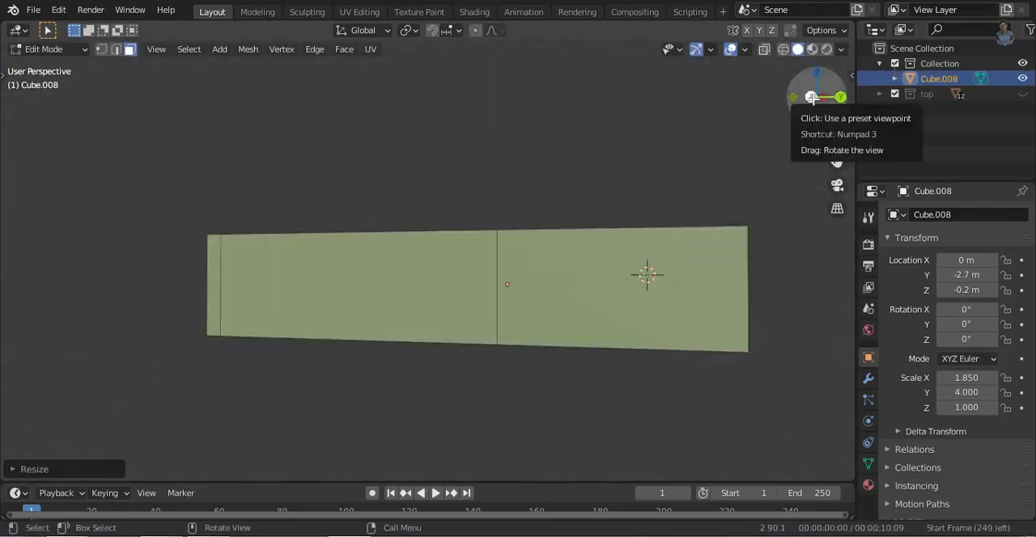
- Show the top collection again and raise the inset top face up to the cargo box's underside
click(1022, 94)
shift+middle_drag(551, 348, 604, 350)
middle_drag(299, 354, 550, 356)
- Cut the block lengthwise through its centre and delete the half on the negative X side
key(ctrl+r)
click(477, 320)
right_click(477, 320)
key(KP_1)
key(shift+z)
drag(324, 206, 410, 331)
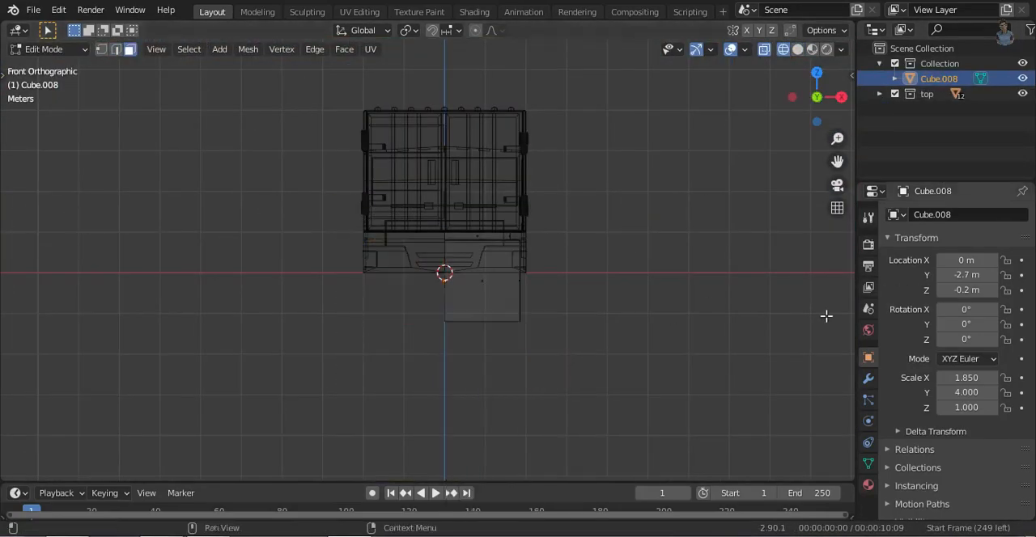
- Add a Mirror modifier on the X axis to the half block and enable Clipping
key(Tab)
key(shift+z)
middle_drag(789, 368, 688, 404)
click(869, 377)
click(955, 215)
click(724, 358)
click(942, 335)
- Add two vertical loop cuts to the block at the upper and lower ends of the cab's slanted edge
key(KP_3)
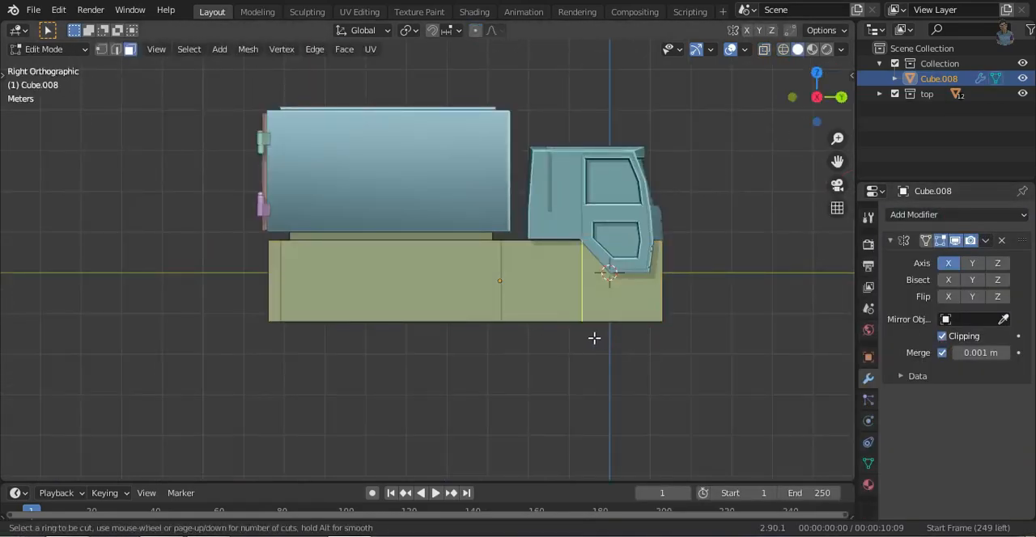
click(594, 338)
right_click(594, 339)
scroll(550, 319, up, 4)
click(495, 364)
- Lower the block's frontmost top face along Z to the cab's underside, forming a slope behind it
key(3)
middle_drag(671, 234, 564, 400)
click(583, 291)
key(g)
key(z)
click(591, 58)
key(KP_3)
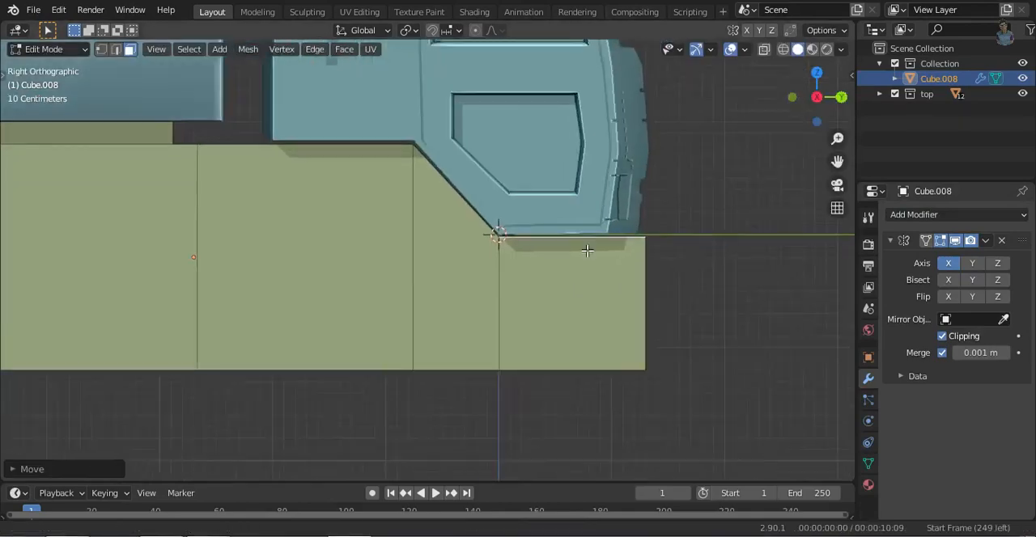
shift+middle_drag(587, 250, 622, 297)
ctrl+middle_drag(623, 297, 647, 259)
click(777, 217)
ctrl+middle_drag(517, 124, 489, 194)
click(109, 50)
mouse_move(136, 239)
click(344, 434)
key(Tab)
- Fine-tune the height of the block's lowered front section along Z against the cab's underside
key(Tab)
click(564, 241)
ctrl+middle_drag(626, 246, 616, 133)
click(517, 255)
mouse_move(617, 178)
shift+middle_down()
mouse_move(524, 207)
mouse_move(477, 267)
shift+middle_up()
key(g)
key(z)
click(544, 196)
key(Tab)
- Shift the edge loop at the upper end of the block's slope along Y to align with the cab's slanted edge
mouse_move(477, 267)
middle_down()
mouse_move(407, 305)
mouse_move(518, 299)
middle_up()
key(KP_3)
key(shift+z)
middle_drag(478, 250, 444, 356)
key(shift+z)
key(KP_3)
key(2)
drag(444, 235, 397, 166)
key(shift+z)
key(shift+z)
ctrl+middle_drag(550, 371, 529, 280)
key(g)
key(y)
click(531, 279)
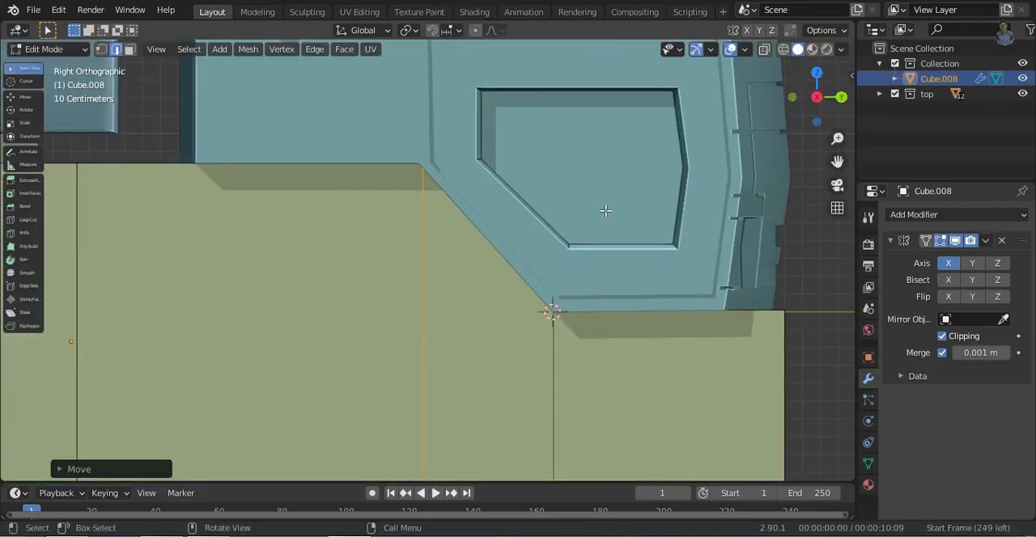
- Move the block's front face forward along Y until it sits slightly ahead of the cab's pointed front
middle_drag(606, 213, 481, 437)
key(3)
click(481, 437)
key(KP_7)
shift+middle_drag(602, 283, 566, 416)
ctrl+middle_drag(566, 417, 541, 311)
key(g)
key(y)
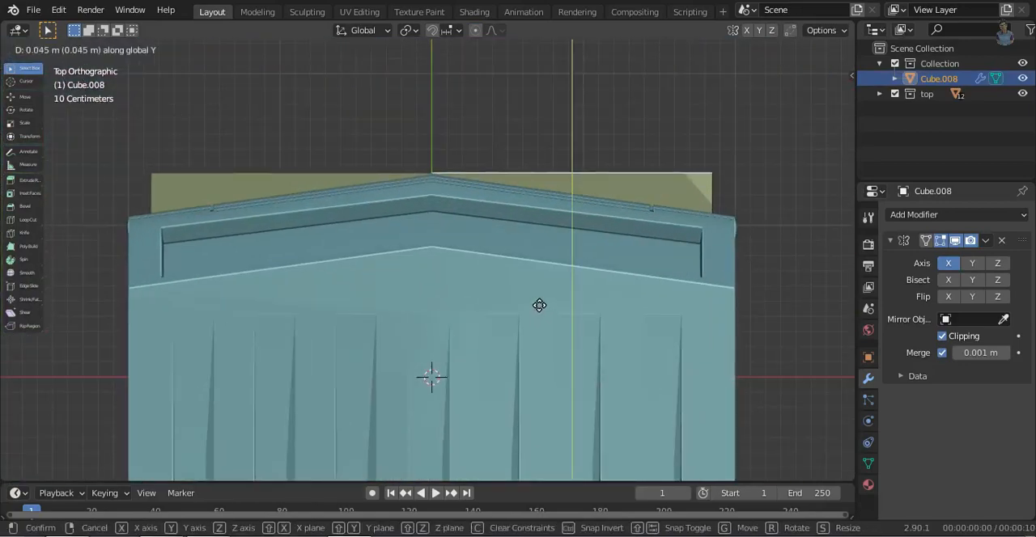
click(532, 284)
- Move the outer corner vertices of the block's front face back about 0.2 m along Y to follow the cab's angled front
key(1)
key(shift+z)
drag(691, 125, 761, 227)
key(shift+z)
key(g)
key(y)
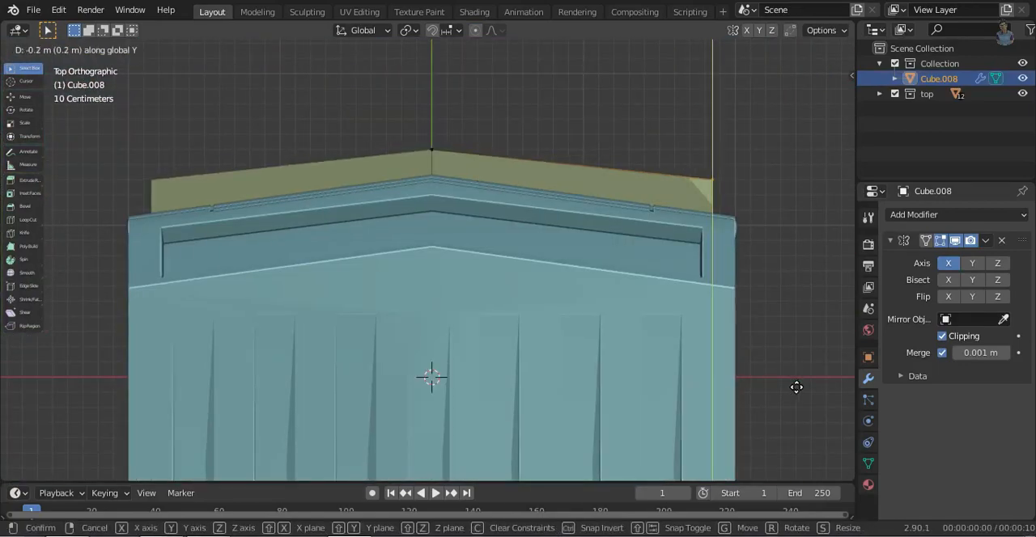
click(739, 412)
middle_drag(740, 412, 313, 298)
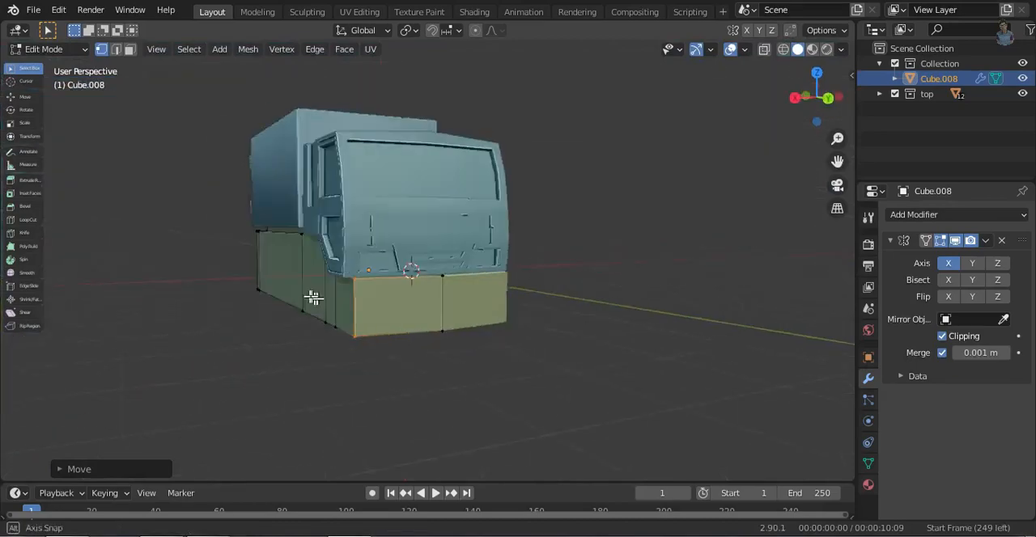
- Extrude the side face of the block's front section outward along X
key(e)
middle_drag(292, 346, 2, 102)
key(3)
click(529, 326)
key(ctrl+1)
key(s)
key(x)
click(642, 335)
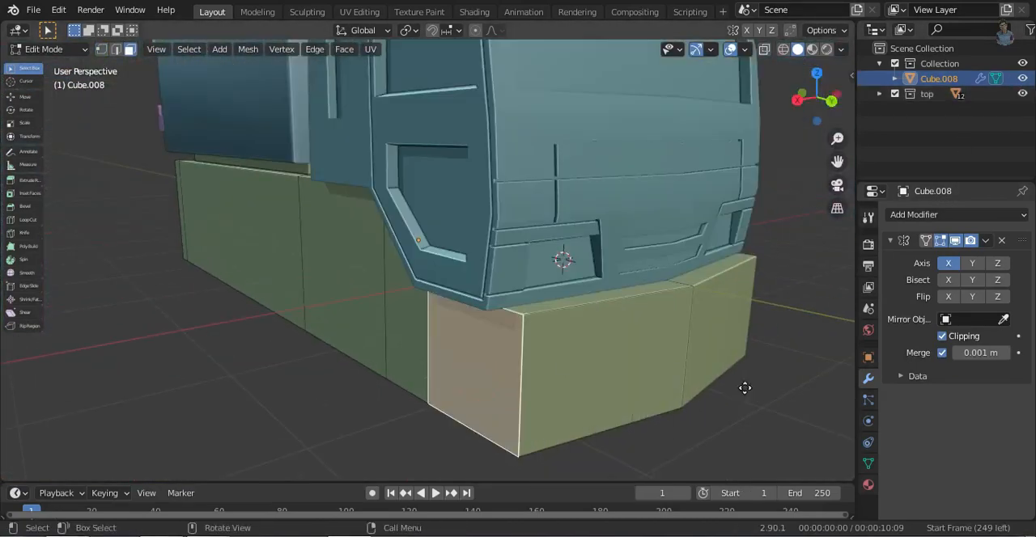
- Move the extruded side face along X until it sits slightly outside the cab's side
middle_drag(641, 400, 377, 435)
key(2)
click(377, 434)
key(7)
scroll(503, 186, up, 4)
shift+middle_drag(503, 186, 569, 374)
click(573, 407)
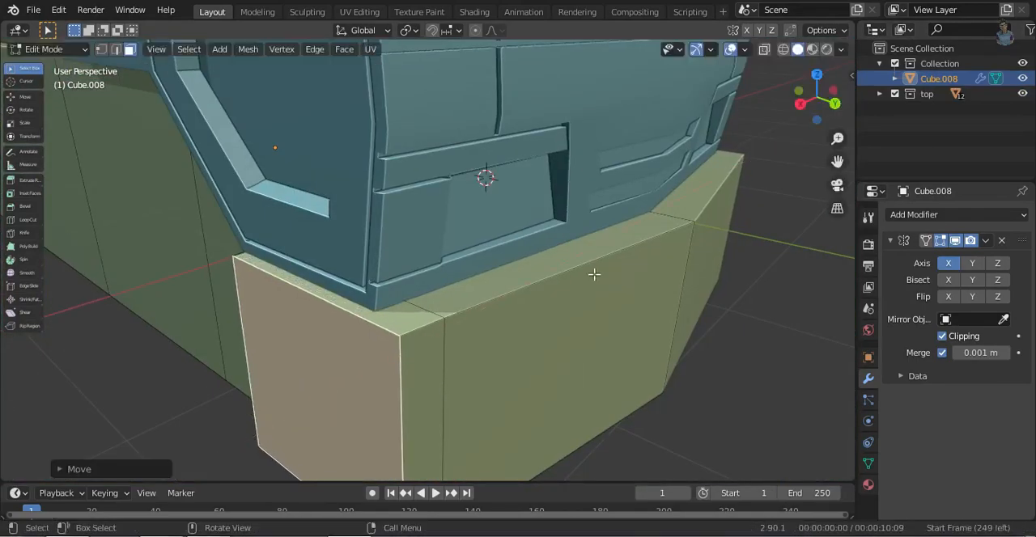
click(559, 374)
- Cut a vertical edge loop through the block near its rear end
scroll(518, 369, down, 4)
key(KP_3)
scroll(578, 275, down, 3)
shift+middle_drag(311, 386, 551, 398)
scroll(519, 372, up, 2)
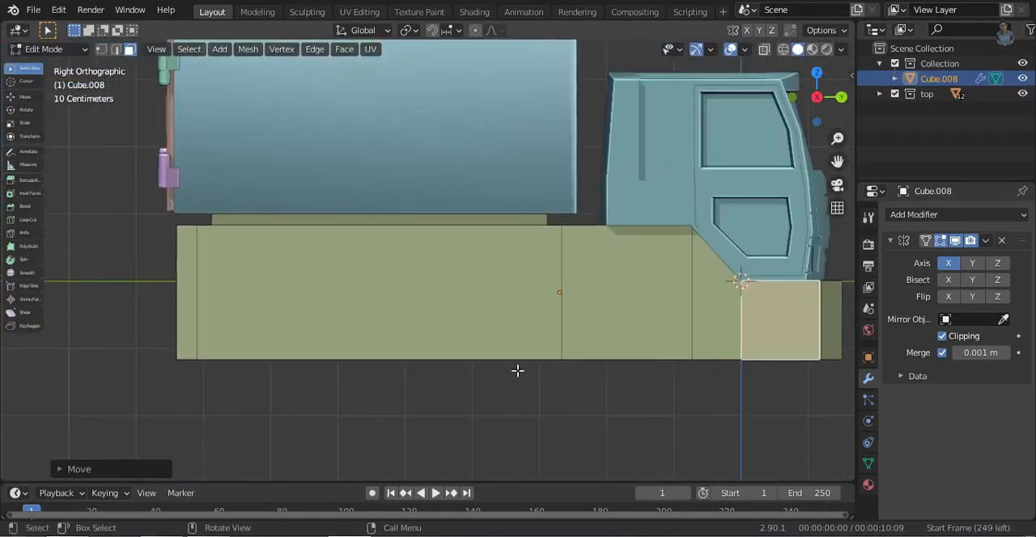
middle_drag(267, 378, 298, 418)
click(235, 344)
- Extrude the side faces at the block's rear end outward along X to match the widened front section
key(KP_7)
key(shift+z)
mouse_move(477, 454)
shift+middle_down()
mouse_move(444, 284)
mouse_move(392, 214)
mouse_move(466, 366)
mouse_move(537, 407)
shift+middle_up()
key(e)
click(478, 284)
key(shift+z)
click(838, 99)
middle_drag(574, 271, 682, 264)
- Select all of the block's bottom faces and raise them along Z to make the chassis shallower
click(812, 99)
scroll(461, 299, down, 4)
middle_drag(461, 300, 447, 202)
scroll(364, 242, up, 2)
click(261, 263)
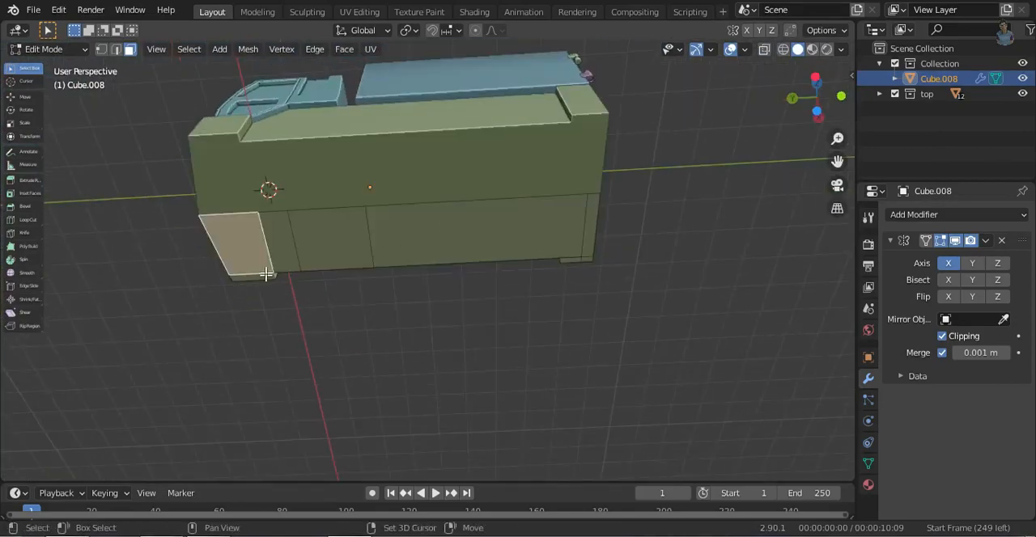
click(815, 79)
click(841, 97)
scroll(581, 385, up, 3)
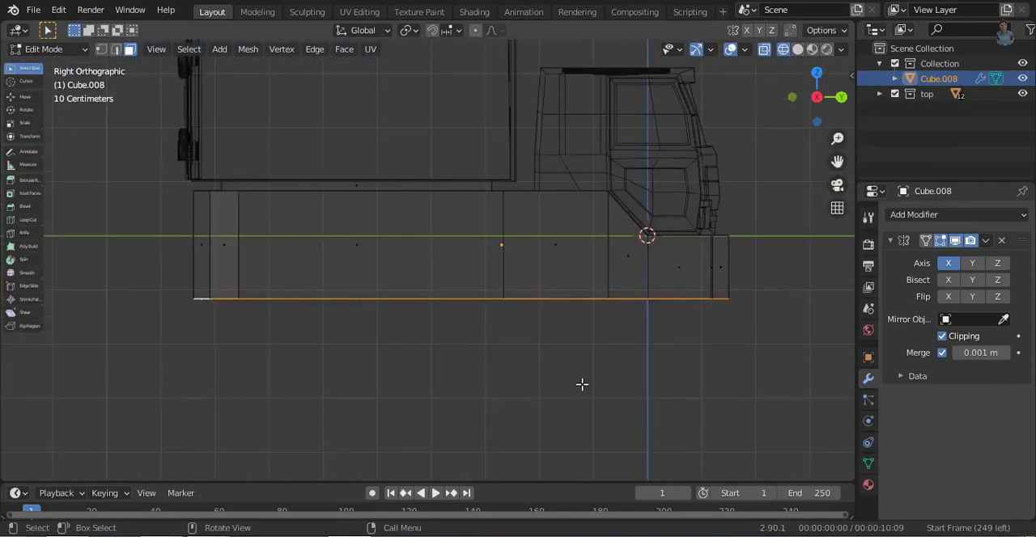
click(579, 356)
shift+middle_drag(705, 314, 504, 310)
scroll(504, 310, up, 3)
- Cut a horizontal edge loop halfway up the block and push it forward along Y at the front
key(ctrl+r)
click(581, 303)
right_click(581, 304)
key(y)
click(604, 359)
scroll(645, 314, down, 3)
key(shift+z)
middle_drag(567, 283, 453, 328)
click(800, 105)
- Extrude the upper row of the block's front faces forward to form a protruding bumper lip
key(shift+z)
key(3)
ctrl+middle_drag(537, 237, 558, 186)
click(597, 227)
key(shift+z)
middle_drag(680, 286, 608, 330)
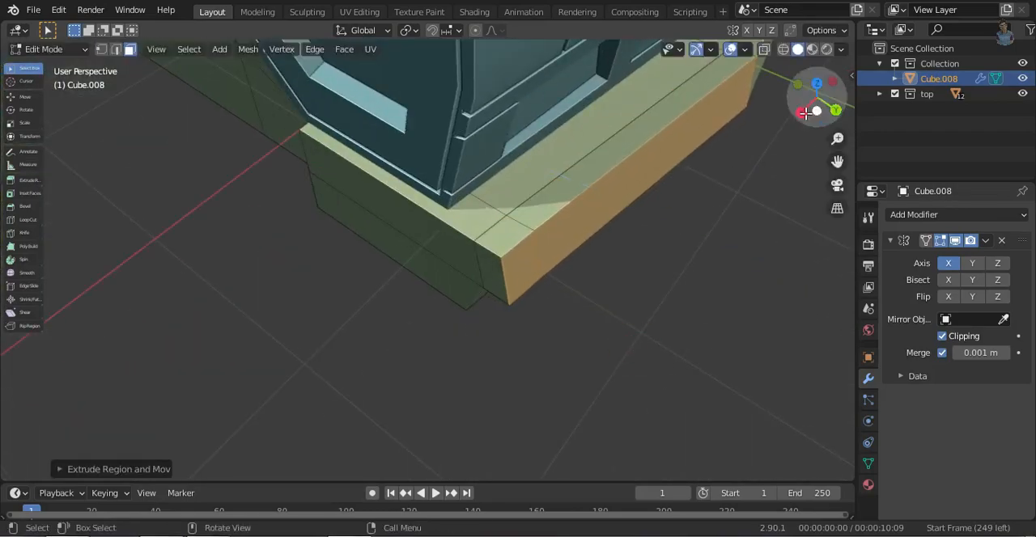
click(805, 113)
key(shift+z)
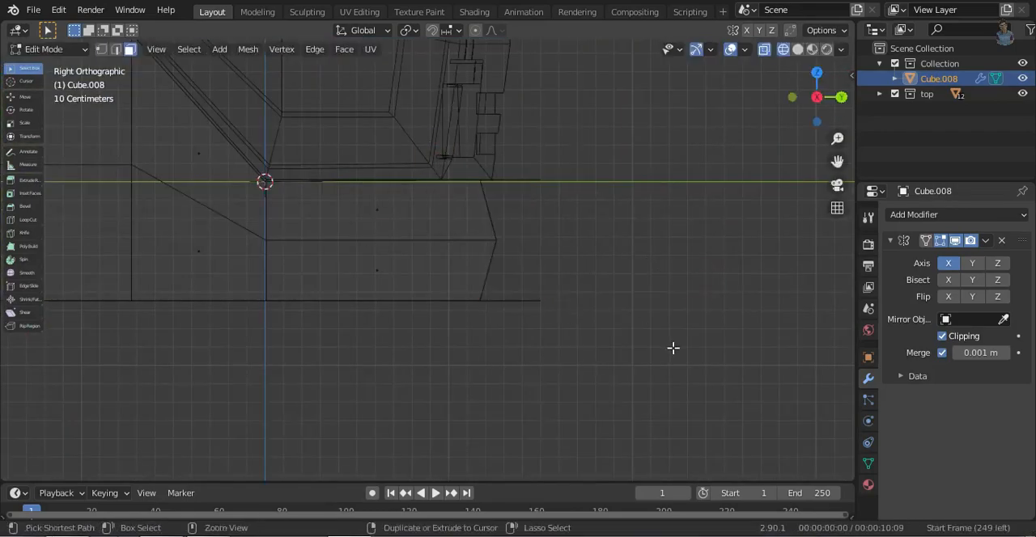
click(634, 336)
key(shift+z)
mouse_move(607, 254)
middle_down()
mouse_move(620, 270)
mouse_move(534, 247)
mouse_move(533, 297)
middle_up()
- Add a cylinder in Object Mode and rotate it 90° about the Y axis
key(Tab)
key(shift+a)
click(791, 302)
text(ry90)
key(Return)
- Move the cylinder along Y to the front wheel position beneath the cab's slanted edge
key(KP_3)
scroll(591, 280, up, 3)
key(g)
key(y)
click(667, 340)
middle_drag(667, 340, 639, 356)
click(801, 119)
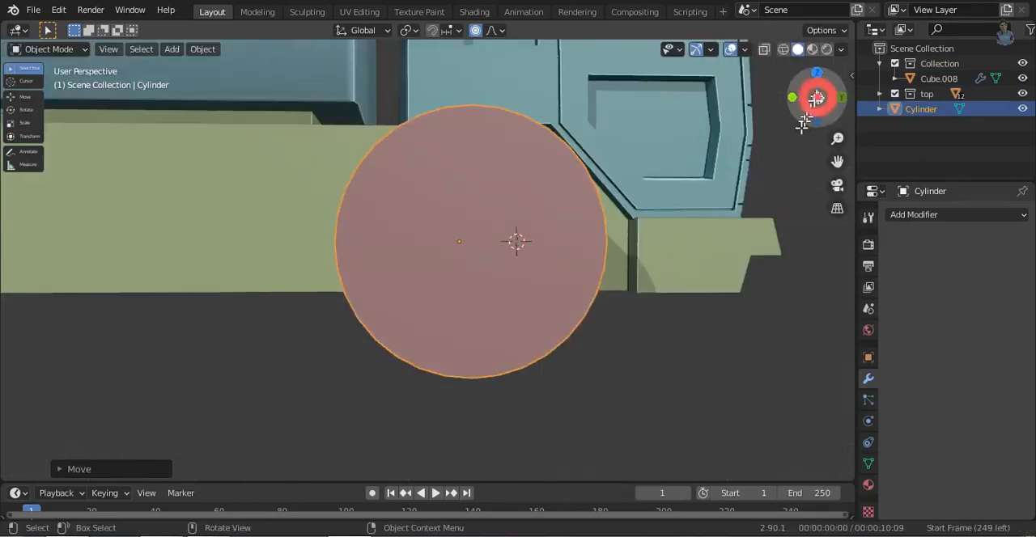
- Fine-tune the cylinder's height and Y position as the front wheel, and shift it outward about 0.4 m along X
key(g)
key(z)
click(621, 349)
key(g)
key(y)
click(626, 343)
middle_drag(612, 284, 530, 258)
click(817, 120)
key(g)
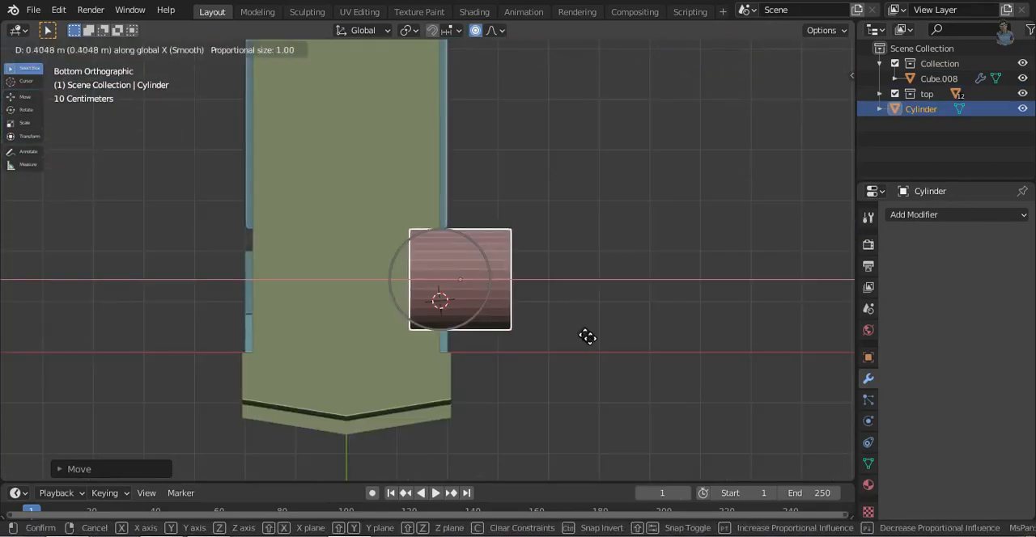
click(596, 337)
- Add an Array modifier of two cylinders with relative offset X 0 and Y -2.3 for the rear wheel
click(939, 216)
click(719, 248)
middle_drag(631, 296, 566, 328)
double_click(973, 330)
text(0)
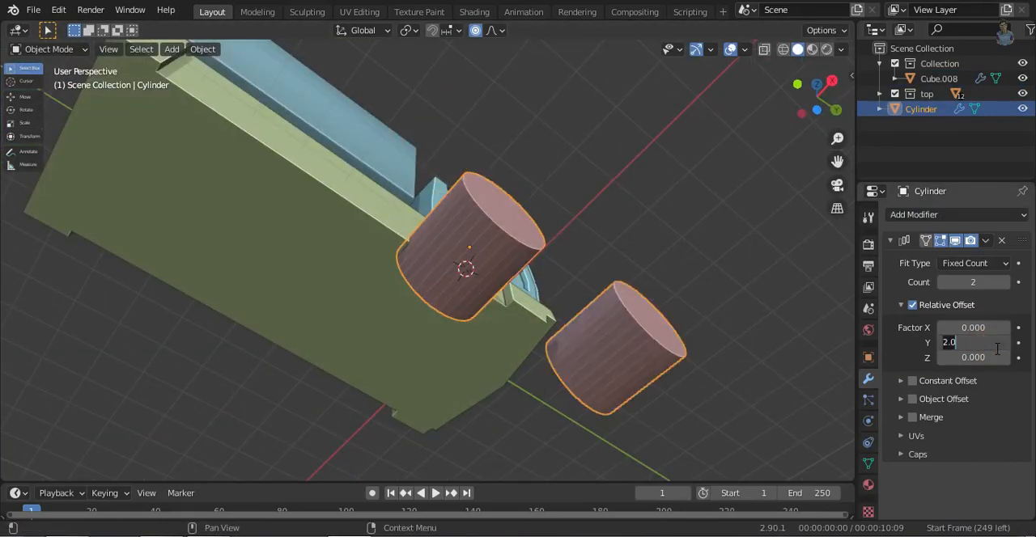
text(-2)
key(Return)
click(832, 81)
click(1007, 344)
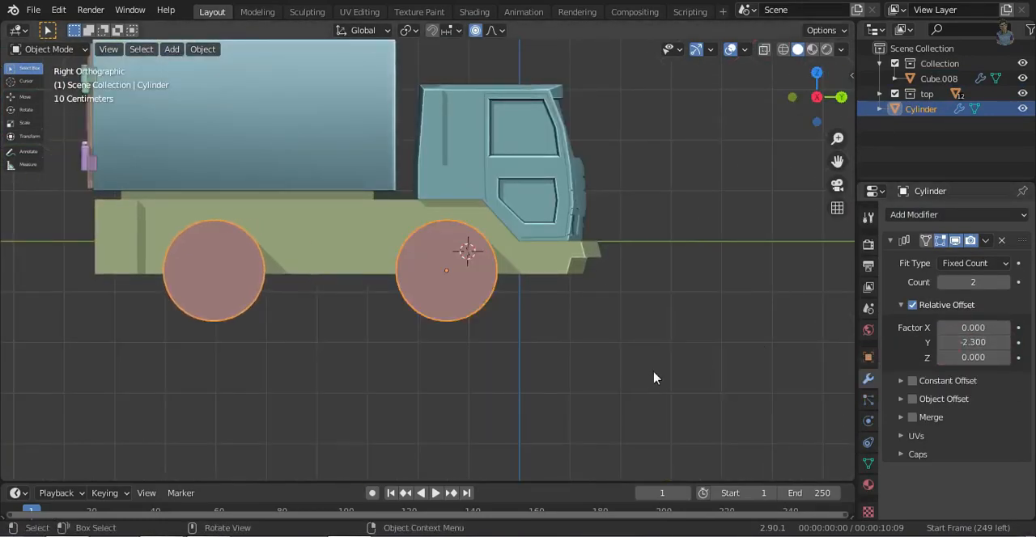
- Add a second Array modifier to the cylinder with its relative X and Y offsets at 0
drag(816, 97, 815, 92)
click(985, 241)
click(948, 273)
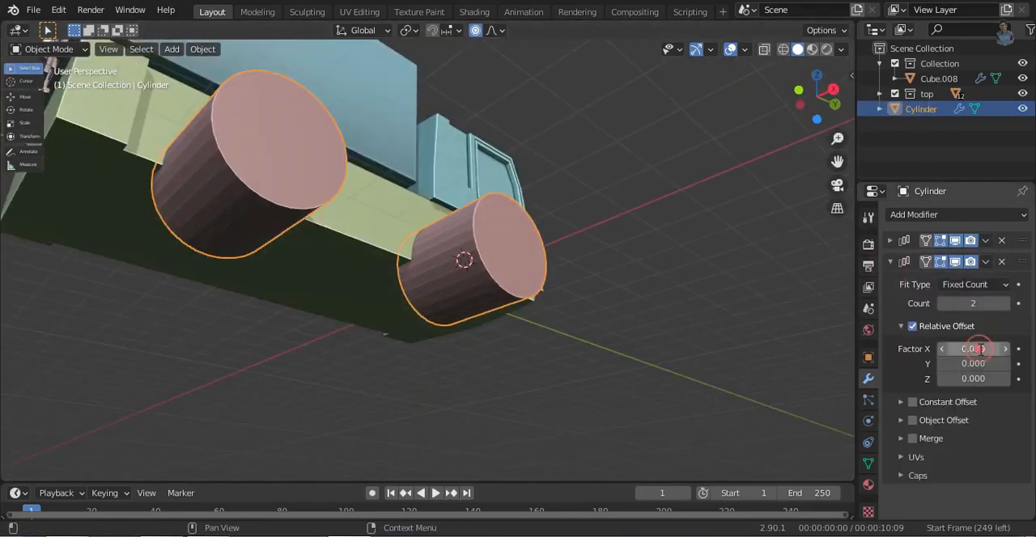
double_click(979, 349)
text(2)
key(Return)
double_click(972, 348)
text(0)
key(Return)
- Set the second array's relative Z offset to -2.4 to place matching cylinders on the truck's other side
double_click(973, 379)
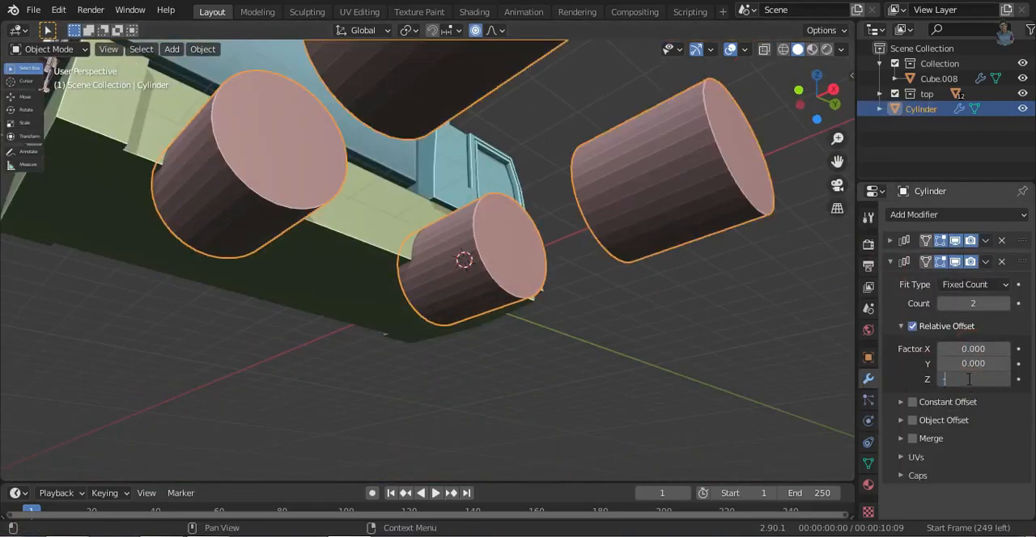
text(-2)
key(Return)
click(817, 119)
click(942, 381)
click(1005, 379)
middle_drag(635, 236, 424, 322)
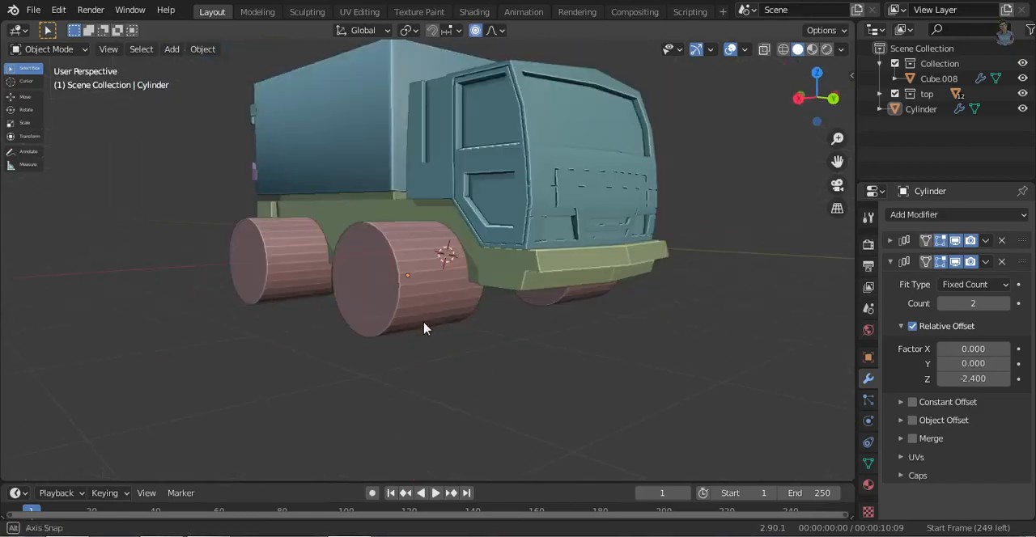
- Leave a copy of the cylinder without Array modifiers below the truck, and shade the arrayed cylinders smooth with Auto Smooth at 30°
click(1004, 240)
click(377, 233)
right_click(377, 231)
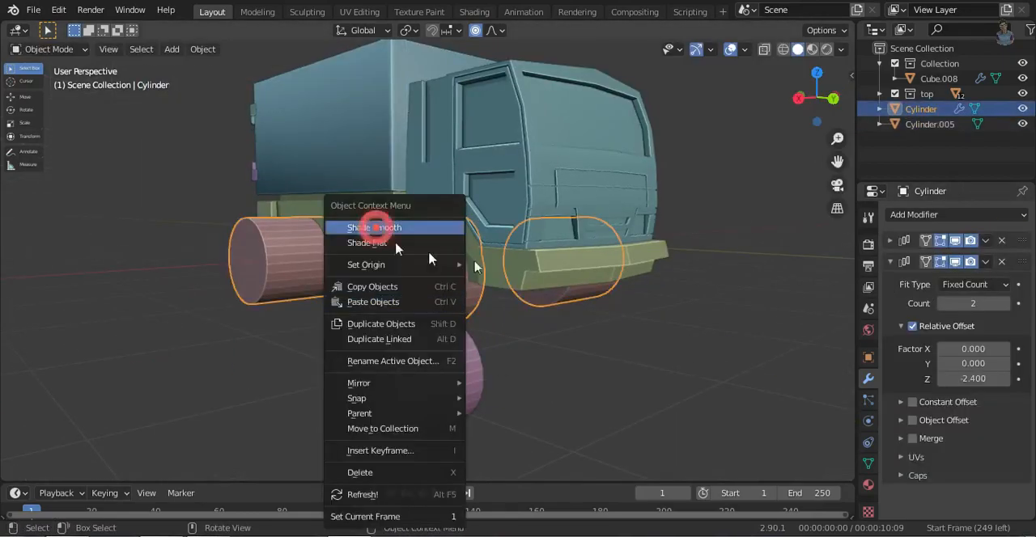
click(377, 231)
click(869, 464)
click(941, 462)
click(566, 263)
mouse_move(485, 320)
middle_down()
mouse_move(619, 331)
mouse_move(515, 355)
middle_up()
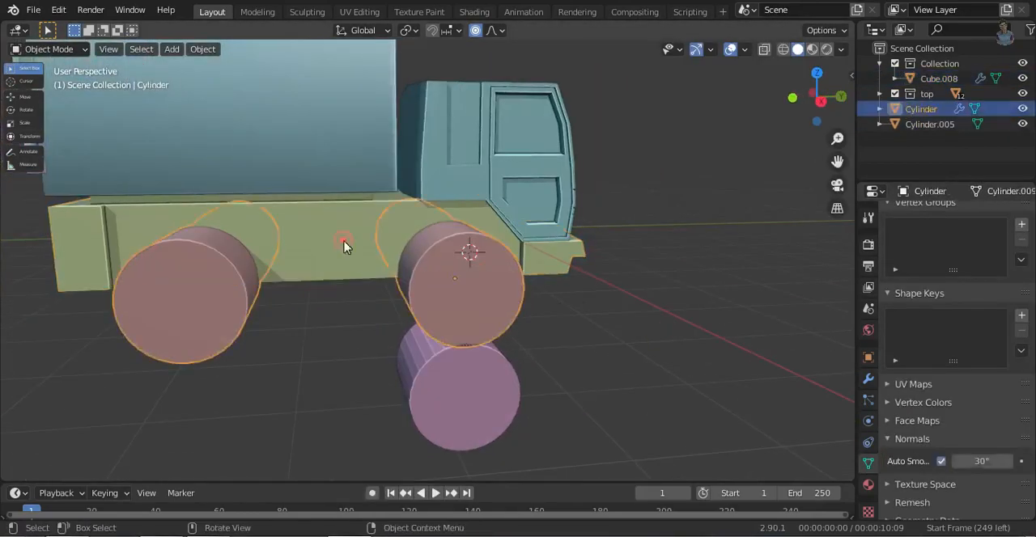
- Cut wheel arches into the chassis block with a Boolean difference of the arrayed cylinders and enable Auto Smooth at 30° on it
shift+click(364, 250)
key(n)
click(767, 107)
click(942, 461)
middle_drag(688, 382, 591, 353)
click(485, 263)
- Select the chassis side's lower outline edges around the rear wheel arch and along the straight section ahead of it
key(Tab)
middle_drag(506, 279, 376, 251)
scroll(407, 290, down, 3)
shift+middle_drag(165, 340, 386, 347)
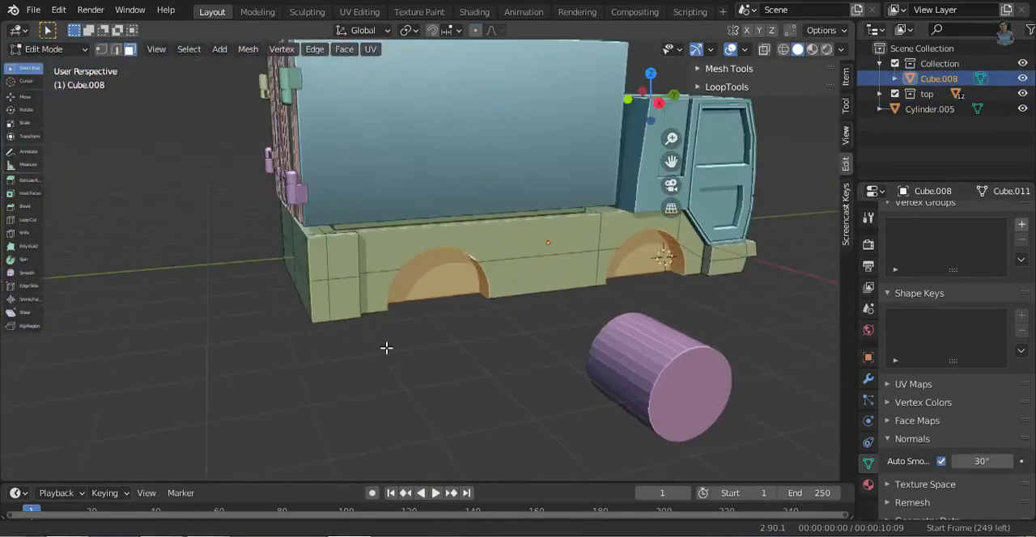
scroll(485, 429, up, 6)
key(2)
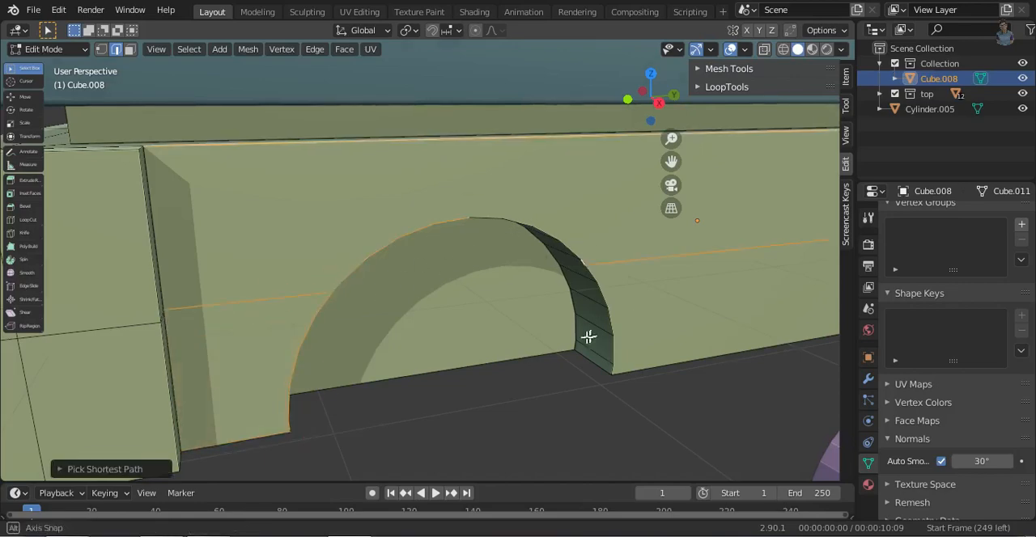
middle_drag(589, 337, 306, 270)
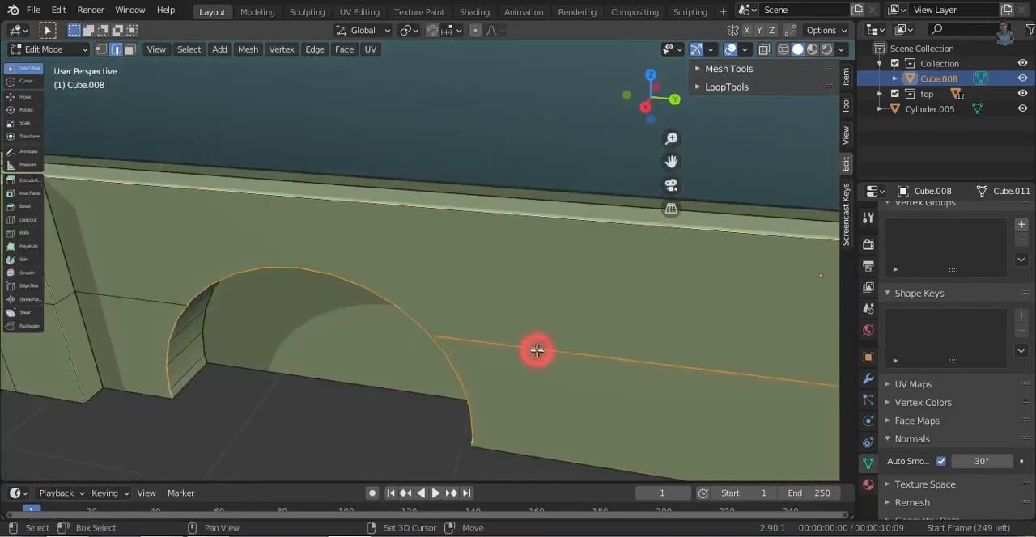
shift+click(536, 351)
scroll(537, 350, down, 4)
middle_drag(405, 326, 481, 320)
shift+click(561, 287)
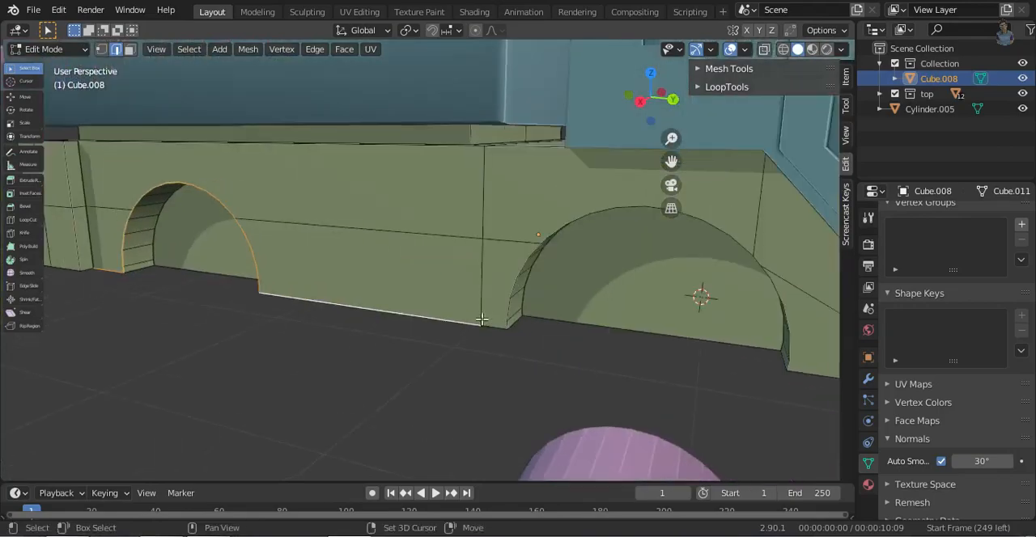
- Extend the edge selection around the front wheel arch up to the block's front section
ctrl+click(536, 248)
middle_drag(536, 249, 319, 334)
ctrl+click(444, 114)
ctrl+click(453, 325)
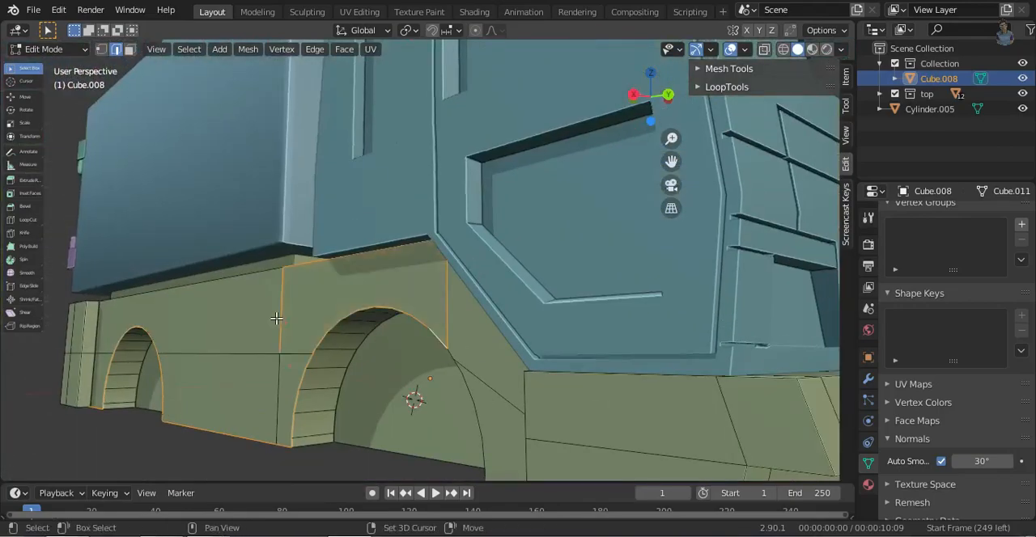
middle_drag(449, 357, 628, 353)
scroll(550, 332, down, 4)
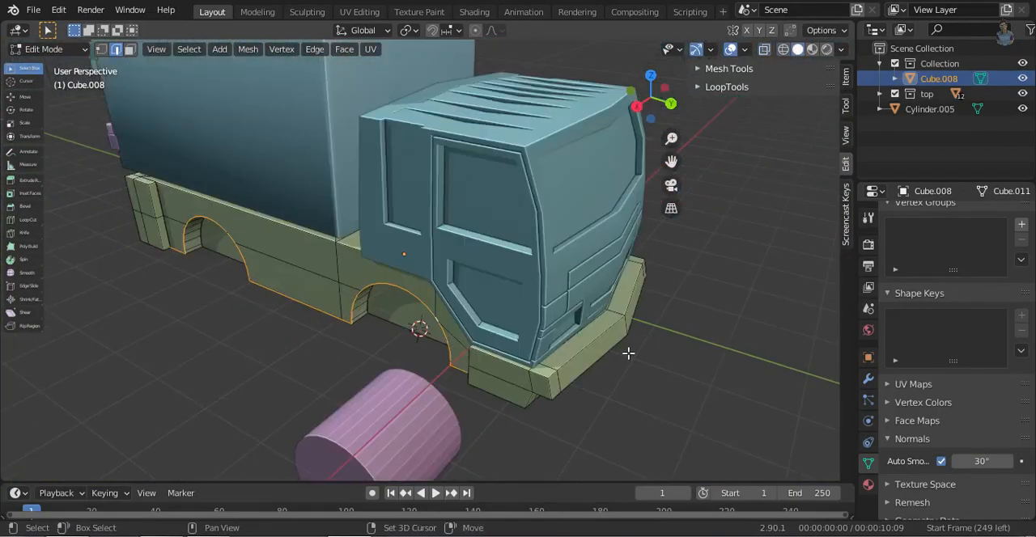
- Separate a copy of the selected outline edges into its own object and extrude it along X into a strip
right_click(666, 422)
key(p)
click(231, 301)
key(x)
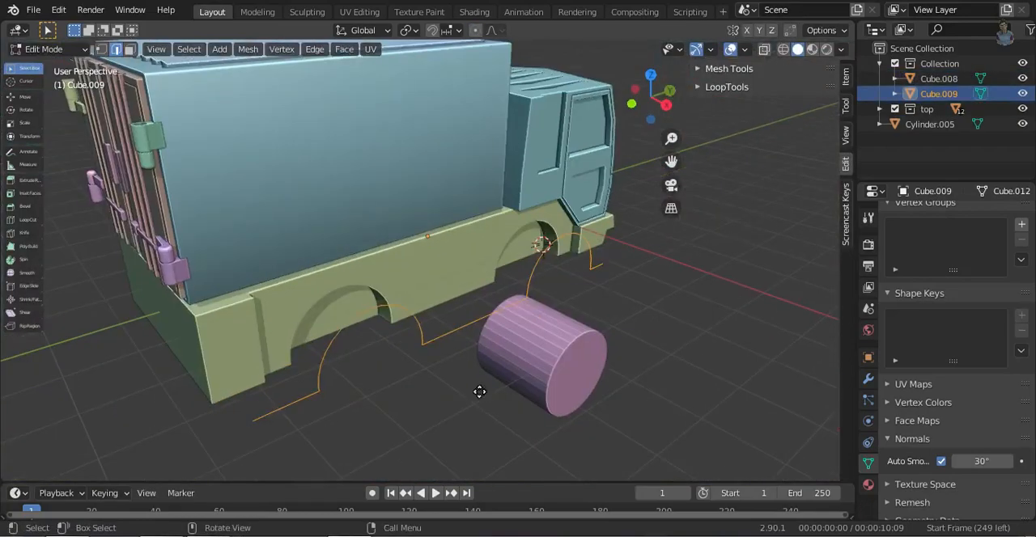
key(e)
click(744, 370)
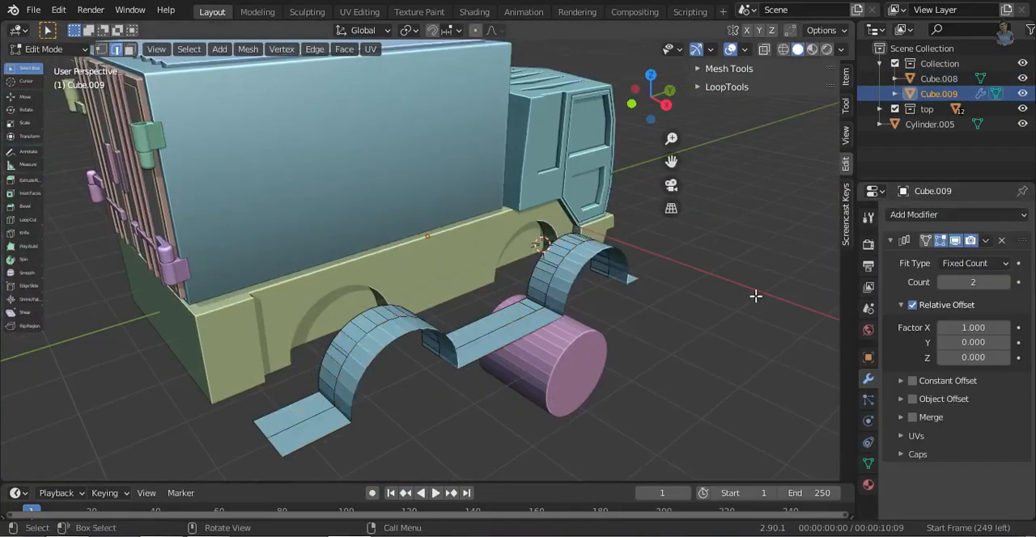
- Try a Solidify modifier with 0.02 m thickness on the wheel arch strip
click(955, 214)
click(724, 449)
click(1005, 282)
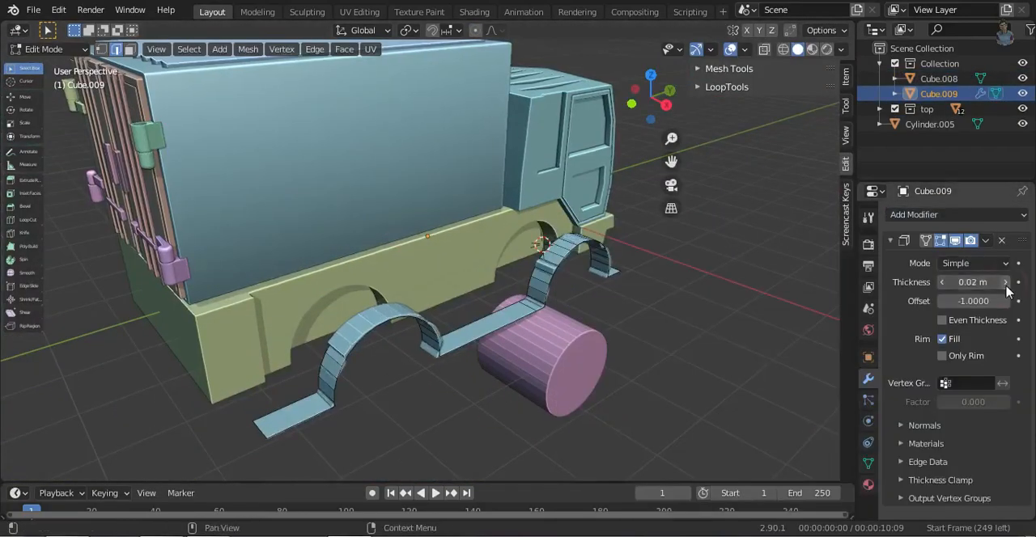
click(1002, 242)
- Select the whole strip and add a Solidify modifier with 0.03 m thickness and Only Rim enabled
middle_drag(540, 356, 599, 344)
key(a)
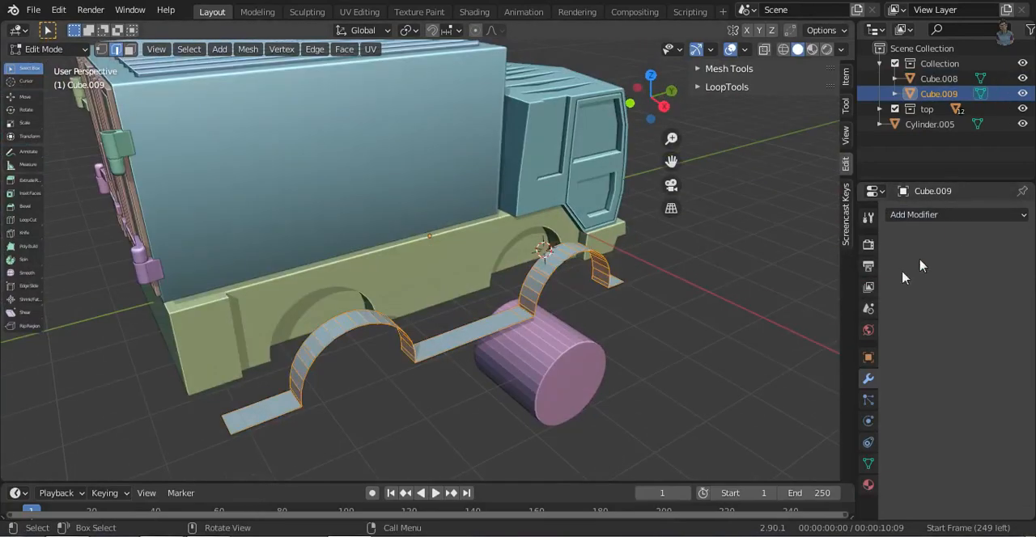
click(955, 214)
click(756, 449)
middle_drag(518, 391, 544, 360)
click(955, 359)
drag(973, 301, 978, 301)
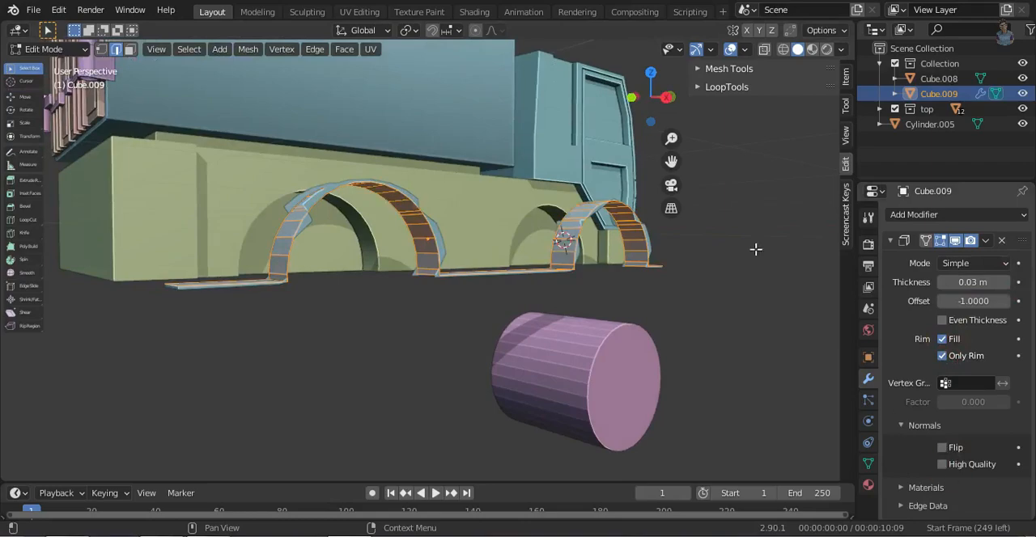
- Clear the Solidify modifier from the wheel arch strip and move the strip along X against the chassis side
key(Tab)
key(ctrl+a)
middle_drag(486, 356, 537, 381)
key(Tab)
key(p)
click(577, 361)
key(Tab)
key(g)
key(x)
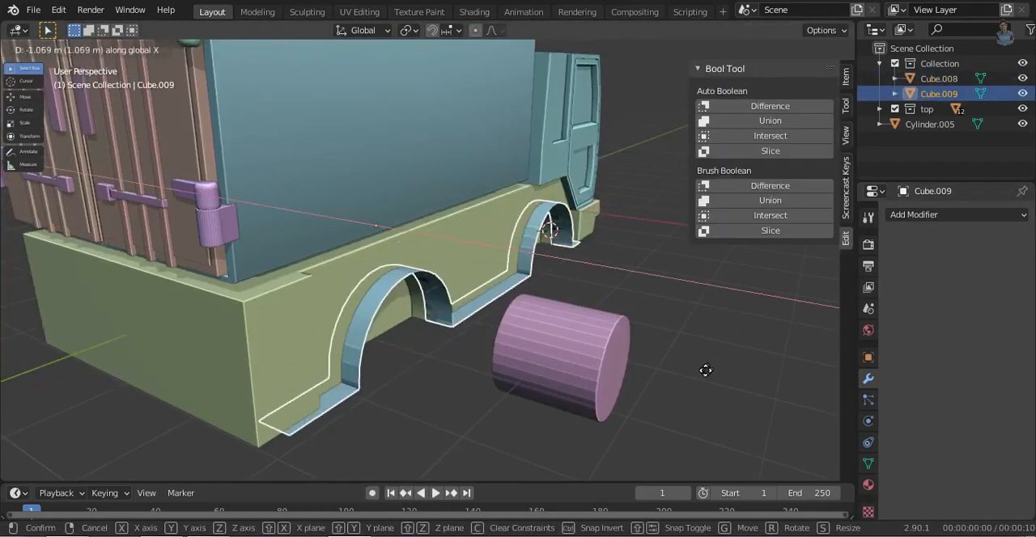
click(633, 385)
- Try a Solidify modifier on the repositioned wheel arch strip
middle_drag(763, 272, 657, 285)
click(943, 216)
click(705, 445)
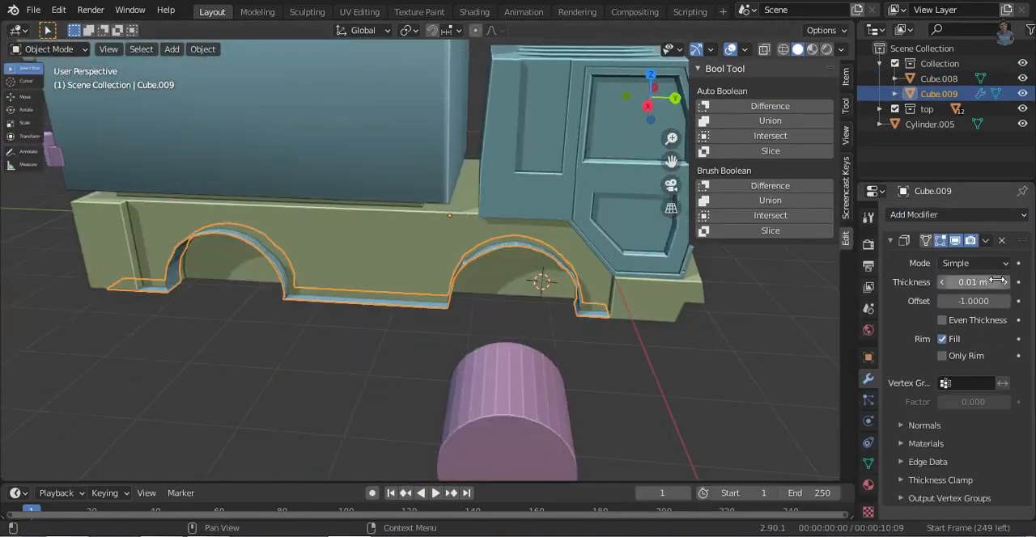
click(1001, 240)
click(955, 219)
middle_drag(320, 347, 418, 353)
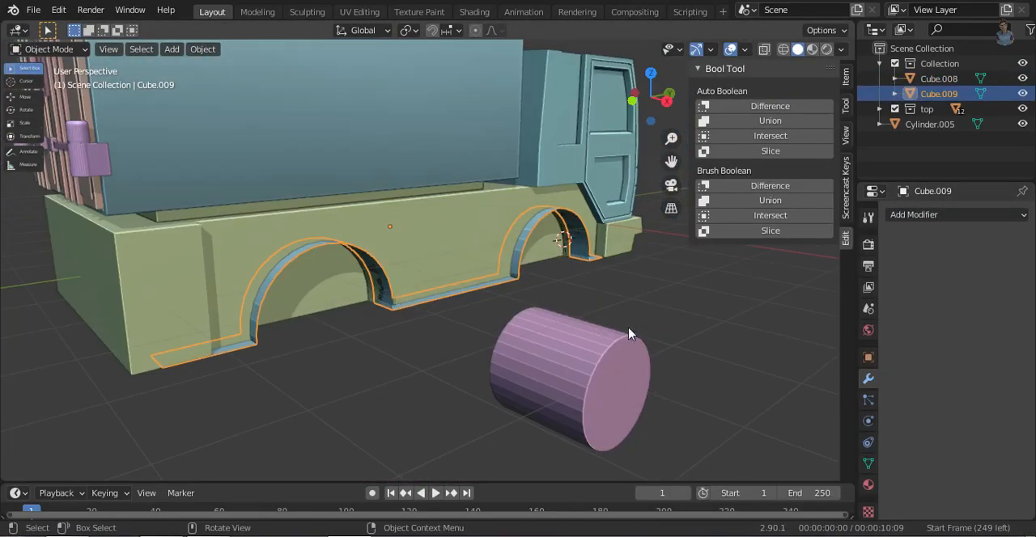
- Try extruding the strip's outline edges and scaling them along Y
key(Tab)
key(g)
key(z)
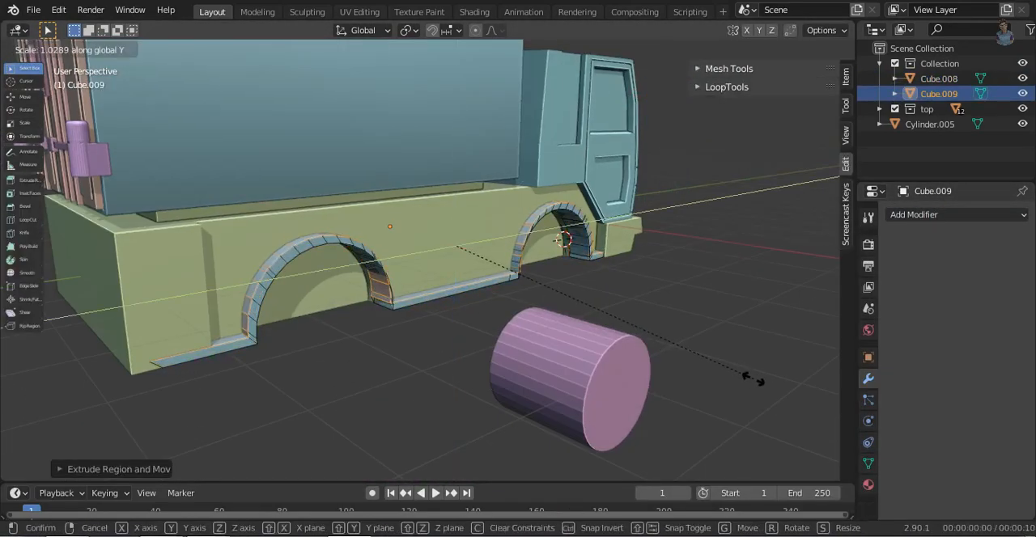
right_click(753, 380)
- Separate the front wheel arch portion of the strip into its own object at the loop cut between the arches
drag(435, 205, 666, 391)
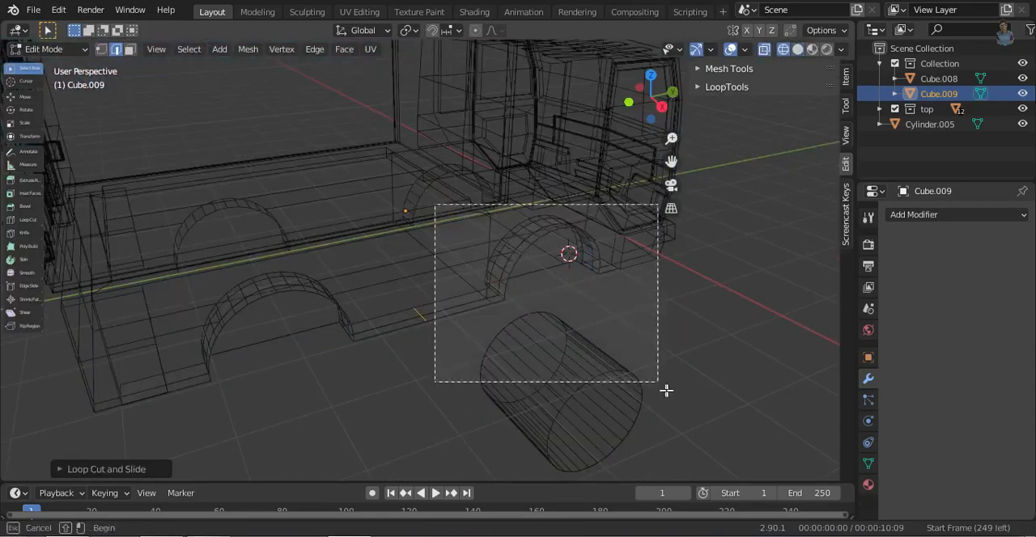
drag(606, 321, 675, 368)
key(shift+z)
key(p)
click(741, 359)
key(Tab)
click(392, 328)
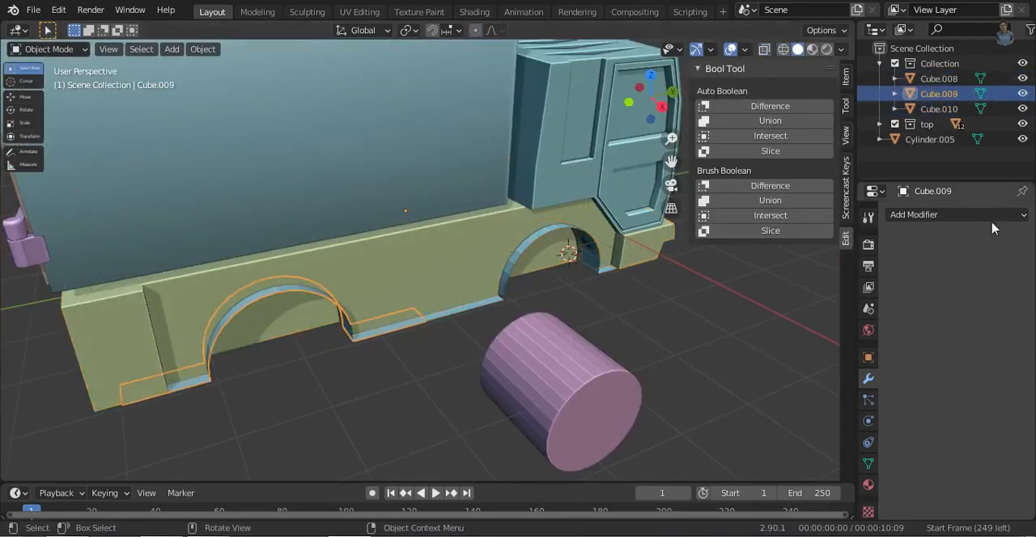
- Try a Solidify modifier with Only Rim on the rear wheel arch strip
click(981, 216)
click(732, 451)
click(941, 356)
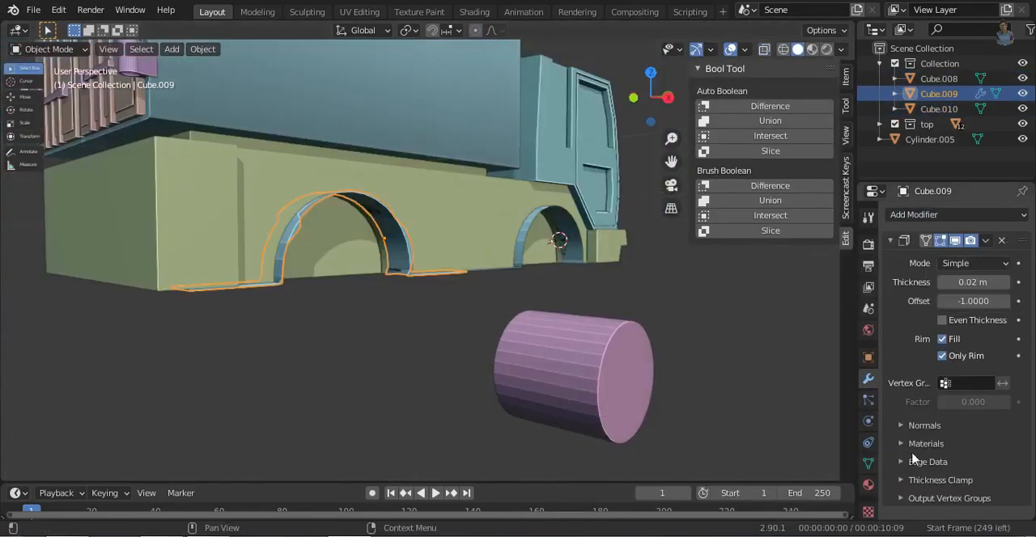
click(913, 461)
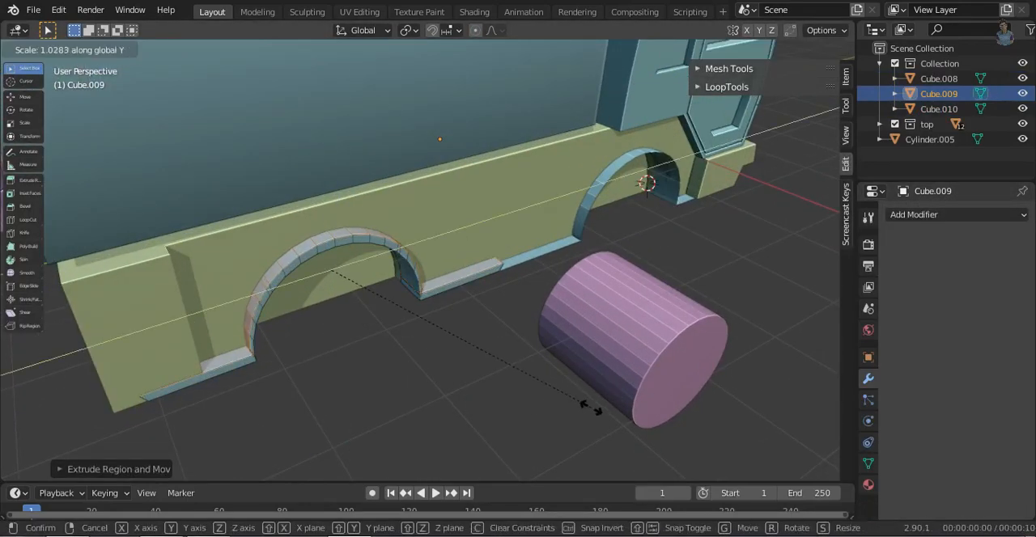
- Scale the rear strip's extruded outline along Y by about 1.03 to form a raised rim around the arch
click(608, 415)
key(s)
key(y)
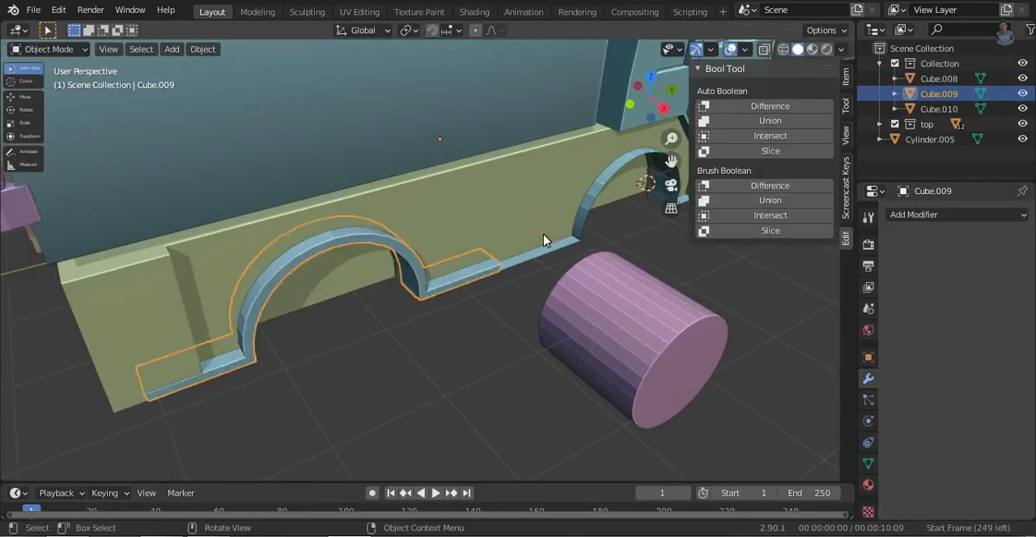
- Extrude the front strip's outline along Z, scale it along Y and shift it along Y to form a matching rim
key(g)
key(z)
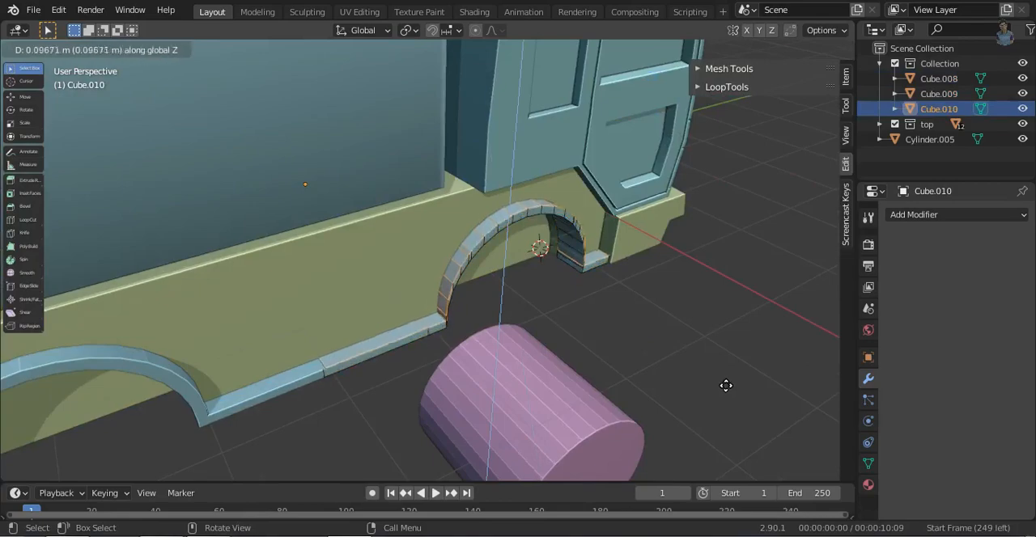
click(726, 385)
key(s)
key(y)
click(759, 390)
key(g)
key(y)
click(494, 359)
- Nudge the front strip's rim along Y until it sits evenly around the wheel arch
middle_drag(619, 298, 619, 263)
click(730, 53)
key(g)
key(y)
click(391, 340)
click(730, 50)
key(Tab)
- Join the front and rear strips into one object and select the end edges at the gap between them
shift+click(328, 342)
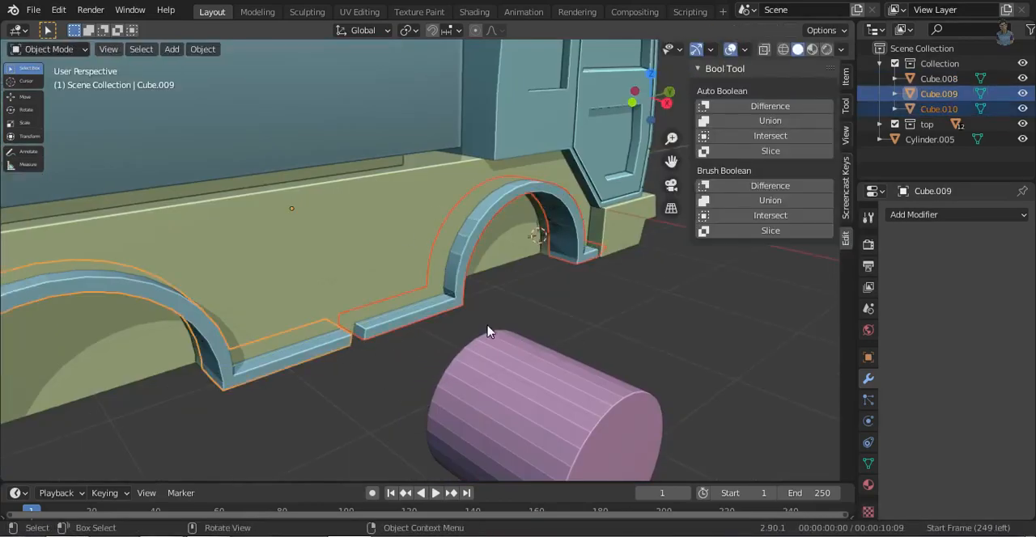
key(ctrl+j)
key(Tab)
key(x)
click(577, 355)
key(2)
key(shift+z)
drag(321, 313, 388, 353)
key(shift+z)
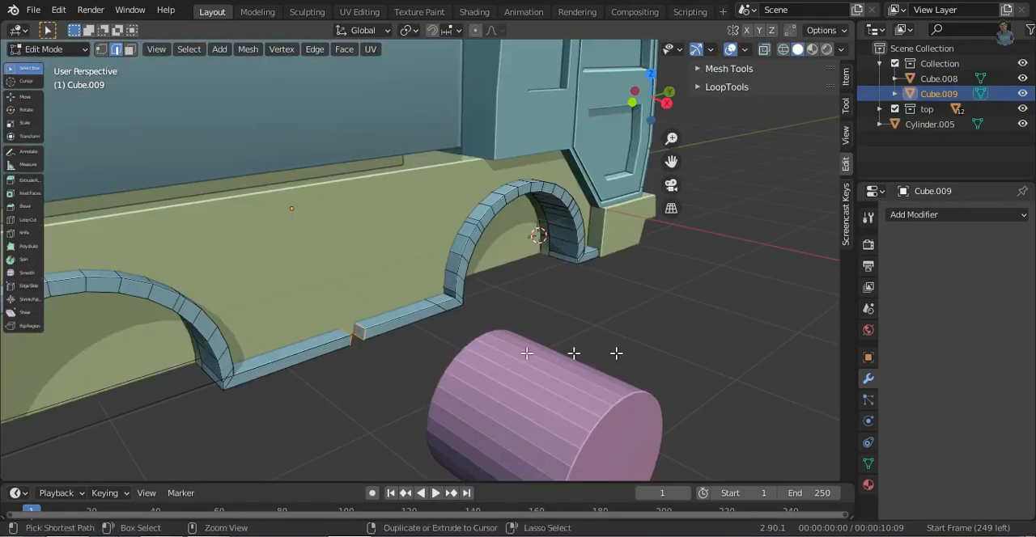
- Fill the gap between the two strip ends with faces to make one continuous strip
scroll(368, 362, up, 4)
key(shift+z)
click(354, 292)
shift+click(343, 298)
key(f)
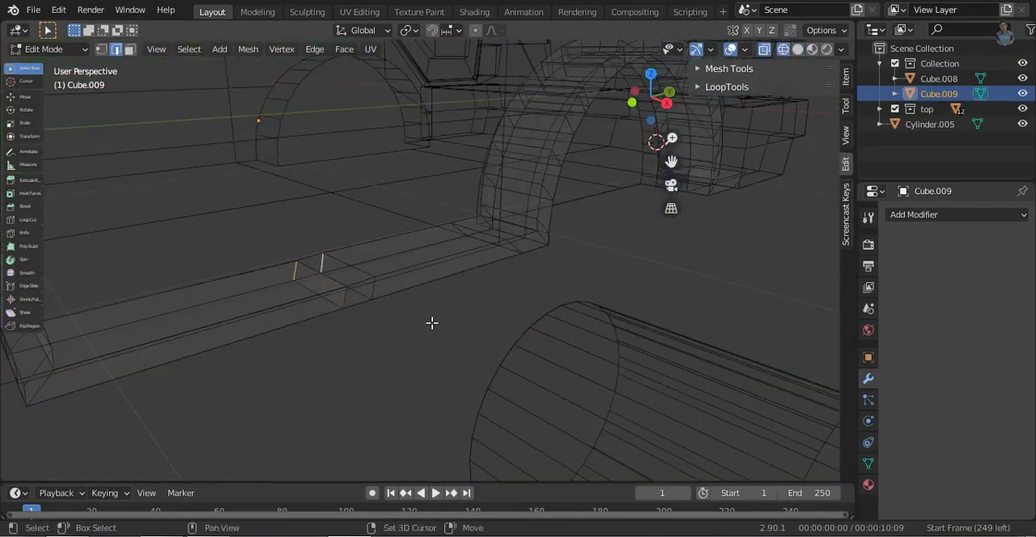
key(shift+z)
- Try scaling the front wheel arch section of the strip up by about 1.04
key(n)
key(KP_3)
scroll(626, 381, down, 4)
shift+middle_drag(485, 326, 474, 377)
scroll(475, 377, up, 2)
key(shift+z)
drag(364, 220, 389, 232)
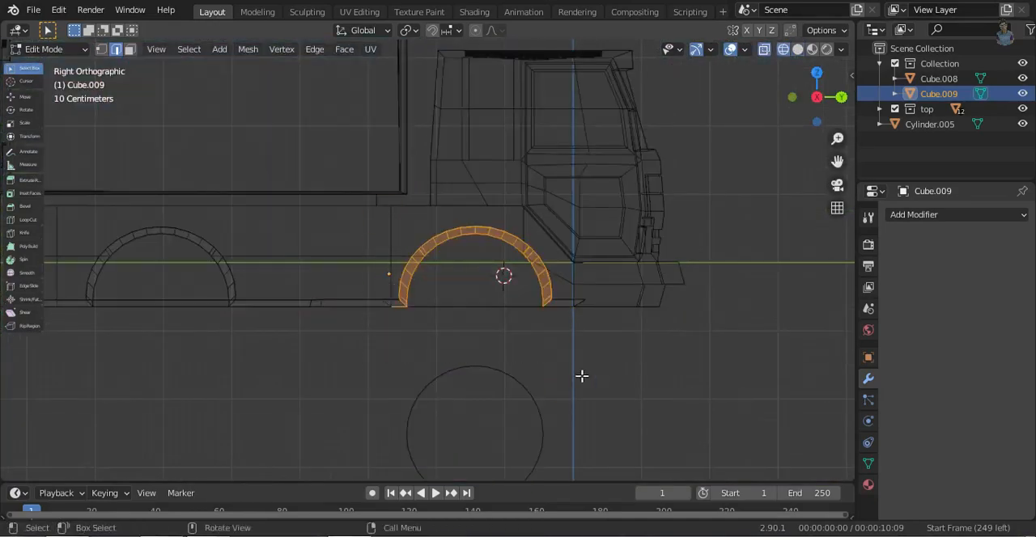
scroll(394, 300, up, 3)
middle_drag(370, 347, 585, 427)
key(shift+z)
key(s)
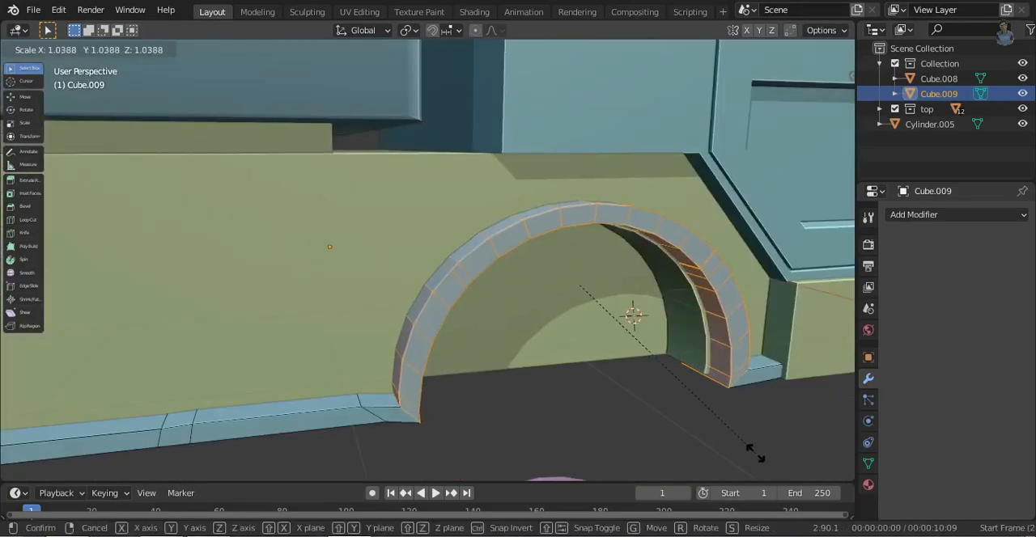
click(763, 459)
- Widen the front arch rim by scaling its outer edges along Y and moving them down about 0.057 m
middle_drag(764, 459, 395, 391)
click(435, 417)
ctrl+click(456, 465)
key(s)
right_click(599, 473)
key(s)
right_click(579, 439)
middle_drag(579, 437, 717, 429)
key(s)
key(y)
key(z)
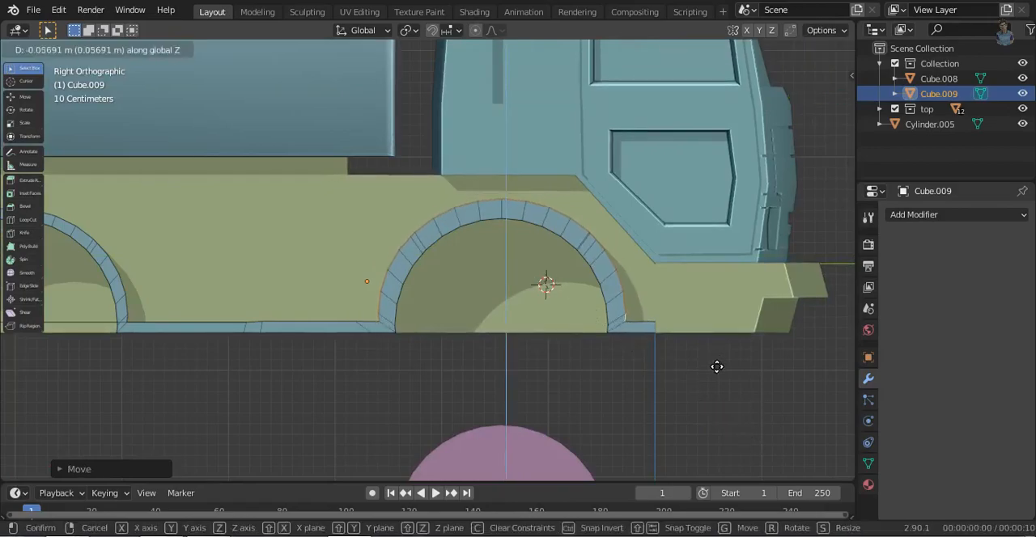
click(717, 367)
- Widen the rear arch rim by scaling its outer edges along Y by about 1.04
middle_drag(717, 367, 809, 384)
middle_drag(648, 384, 647, 421)
ctrl+click(478, 390)
ctrl+click(442, 446)
middle_drag(461, 466, 340, 388)
click(331, 357)
ctrl+click(300, 254)
middle_drag(301, 267, 481, 442)
ctrl+click(393, 395)
click(835, 99)
key(s)
key(y)
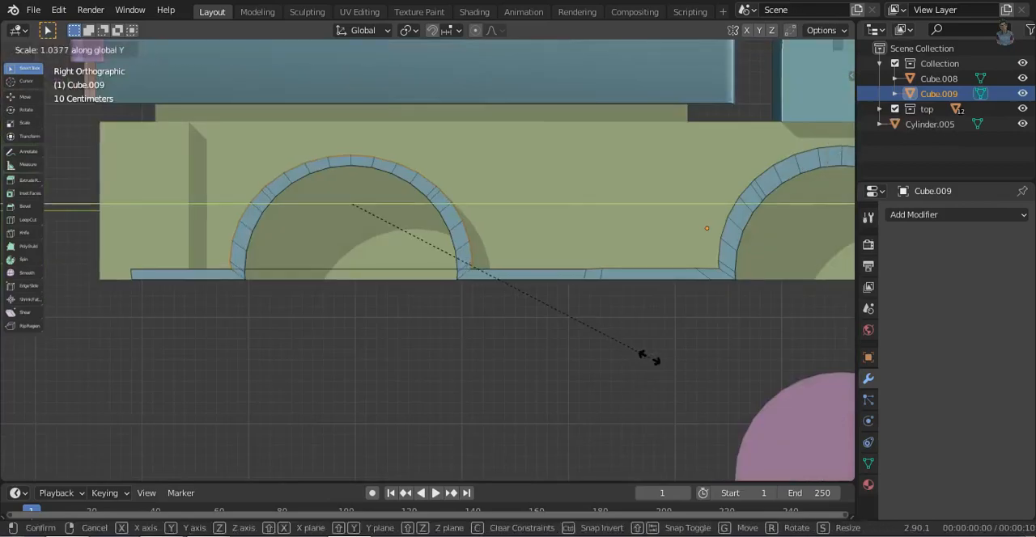
scroll(670, 379, down, 2)
key(Tab)
- Add an Array modifier to the strip with count 2 and relative X offset -7.9, copying it to the opposite side
middle_drag(785, 232, 655, 360)
scroll(565, 305, down, 5)
click(957, 215)
click(769, 247)
drag(947, 336, 942, 336)
middle_drag(502, 324, 461, 335)
click(522, 366)
middle_drag(461, 335, 538, 368)
click(768, 373)
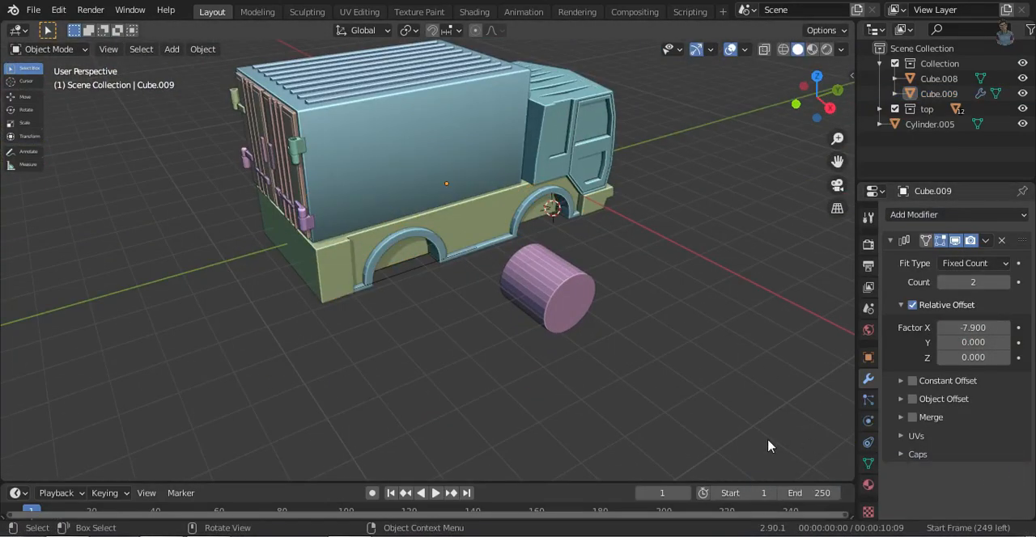
- Shade the chassis and the wheel arch strip smooth with Auto Smooth at 30°
middle_drag(768, 446, 324, 294)
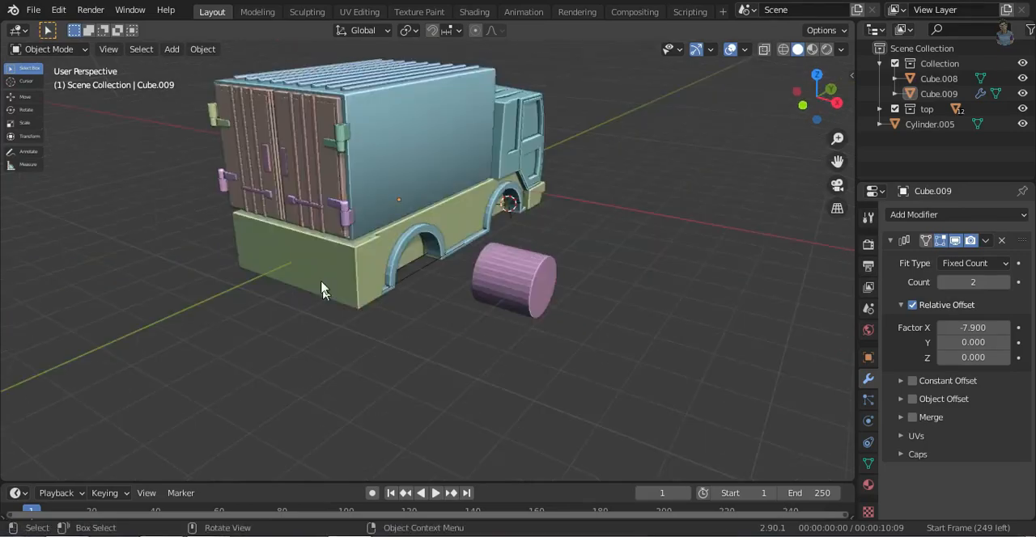
click(328, 231)
right_click(329, 231)
click(329, 227)
click(872, 465)
right_click(331, 241)
click(331, 241)
click(431, 230)
scroll(491, 281, up, 4)
right_click(397, 213)
click(397, 215)
click(486, 304)
- Delete the stray strip geometry running across the bottom openings of the wheel arches
middle_drag(369, 301, 407, 390)
key(2)
key(ctrl+z)
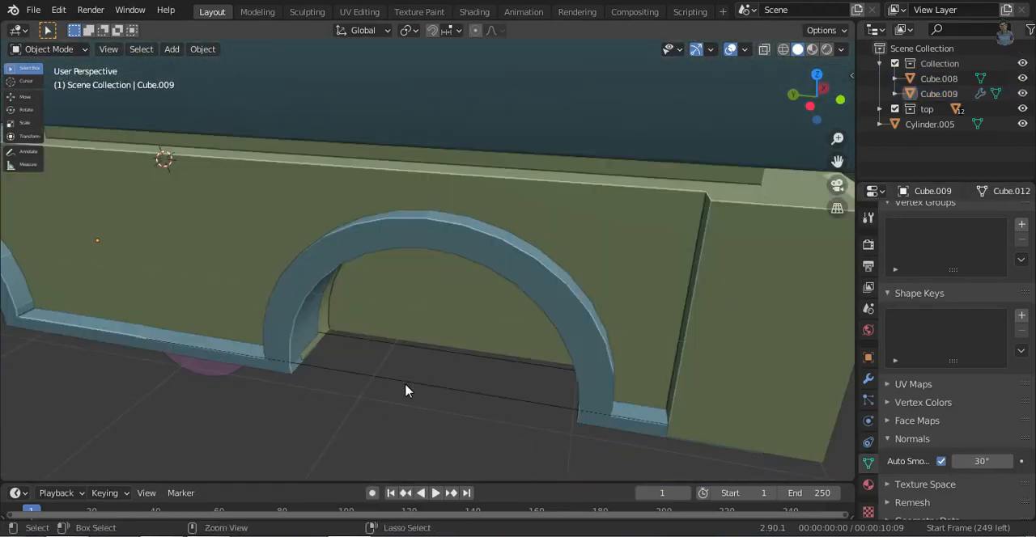
click(389, 363)
key(Tab)
middle_drag(631, 333, 451, 314)
click(450, 306)
scroll(404, 274, up, 2)
key(x)
middle_drag(423, 280, 559, 284)
key(x)
click(475, 275)
- Move the bottom edges of the front arch's rear leg and the rear arch's front leg along Y, the latter about -0.03 m
middle_drag(478, 284, 553, 357)
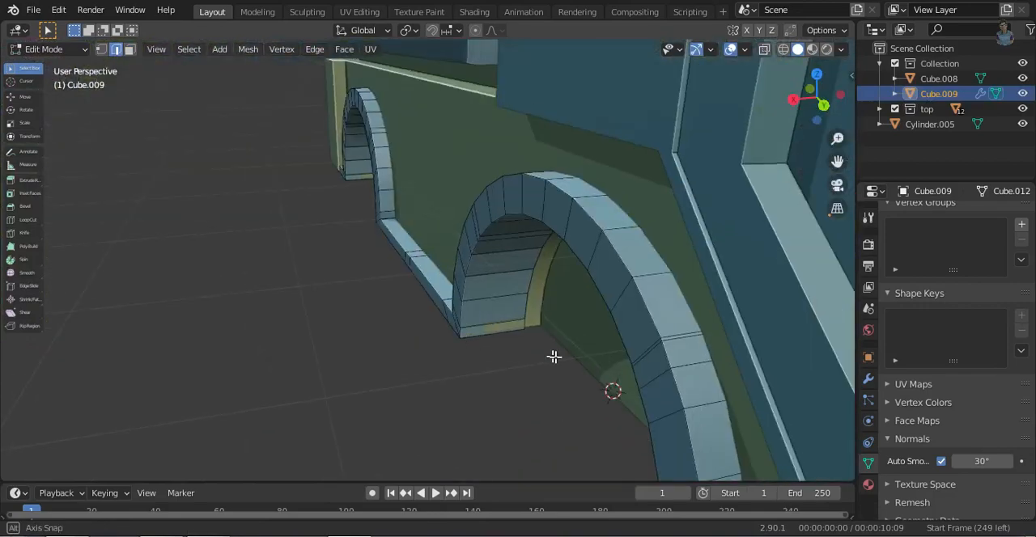
key(g)
key(y)
click(483, 386)
middle_drag(483, 386, 433, 259)
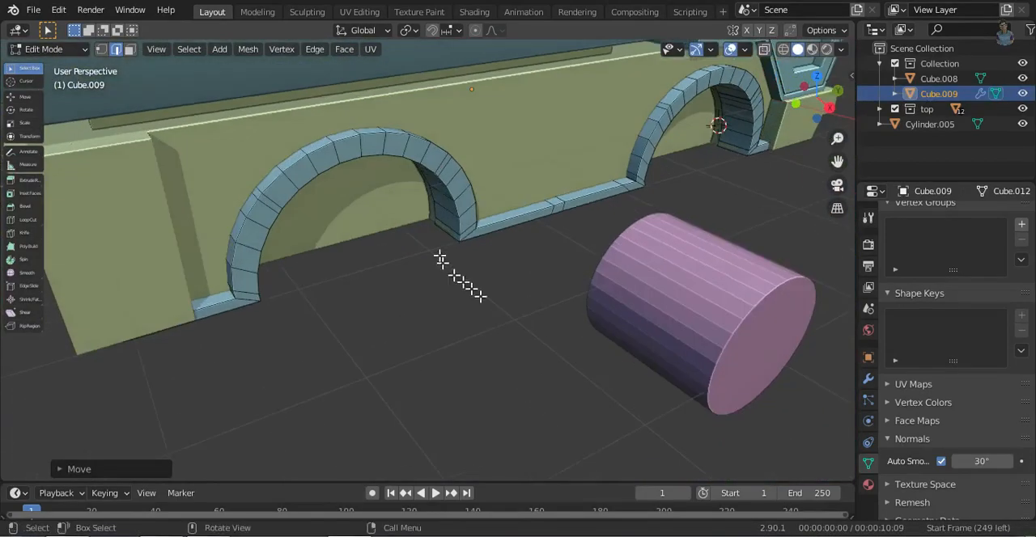
key(g)
key(y)
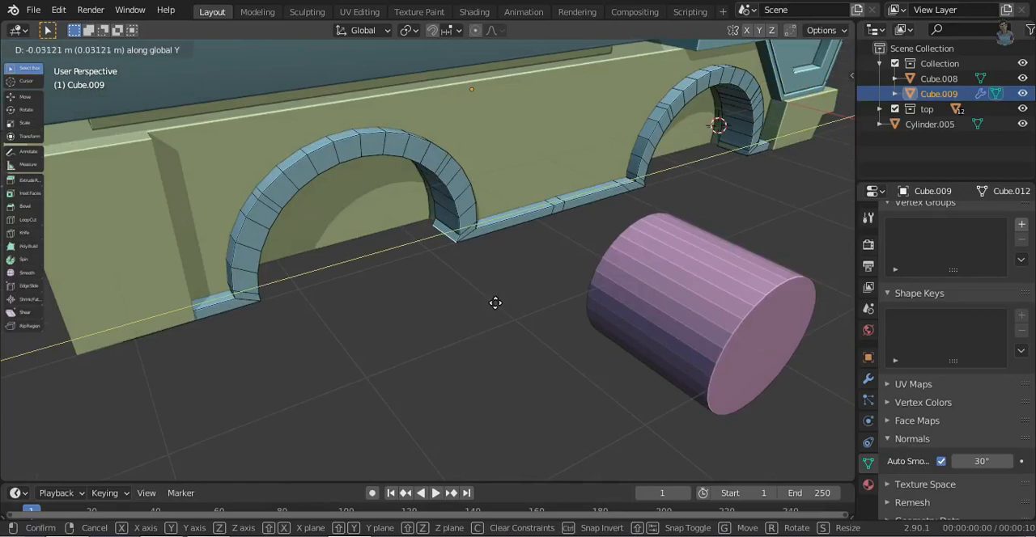
click(495, 303)
- Move the bottom edge of the rear arch's rear leg along Y to even out the leg's end
middle_drag(407, 286, 349, 257)
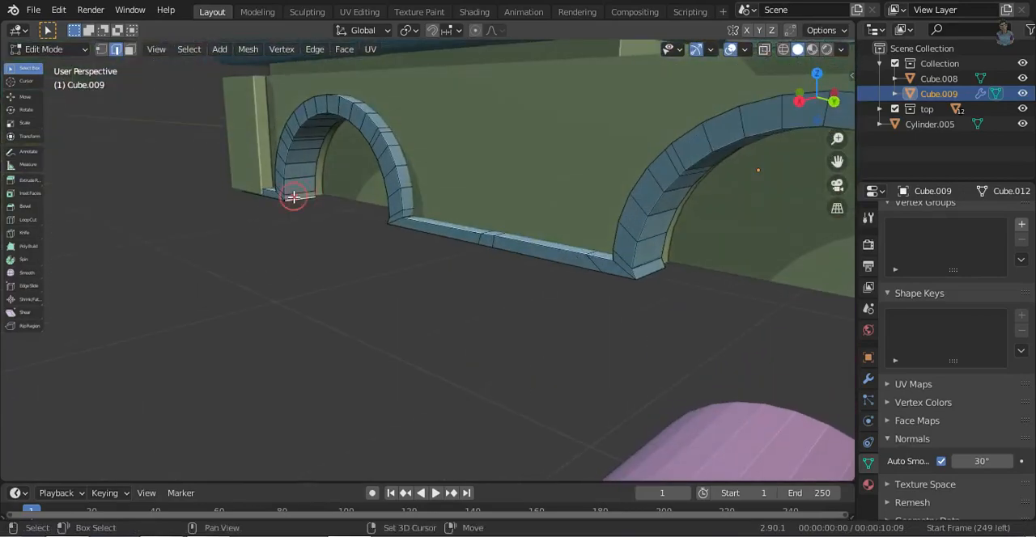
key(g)
key(y)
click(669, 364)
middle_drag(725, 378, 557, 322)
click(304, 319)
ctrl+middle_drag(558, 322, 563, 378)
middle_drag(564, 378, 438, 377)
scroll(588, 306, down, 3)
middle_drag(587, 306, 531, 220)
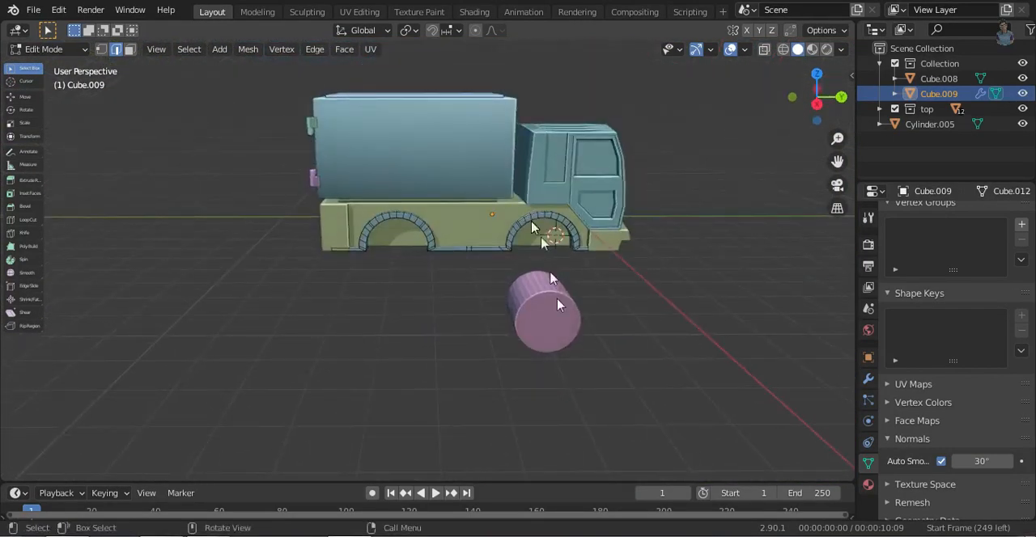
key(Tab)
- Shade the wheel cylinder smooth with Auto Smooth at 30° and view it from the side
click(548, 325)
right_click(548, 325)
click(534, 214)
click(941, 462)
click(816, 104)
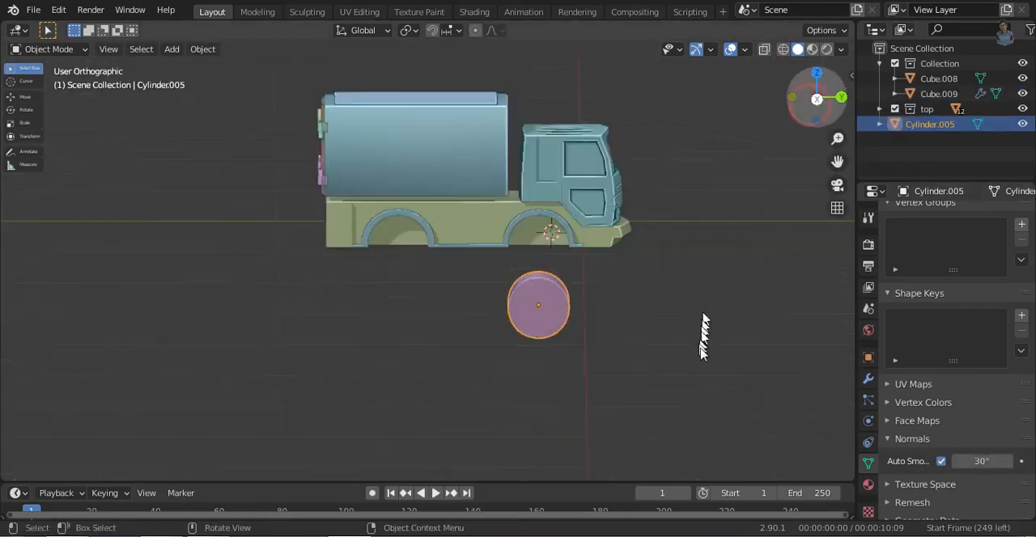
- Move the wheel cylinder up about 1.76 m along Z into the front arch and scale it to fit the opening
scroll(585, 387, up, 3)
key(g)
key(z)
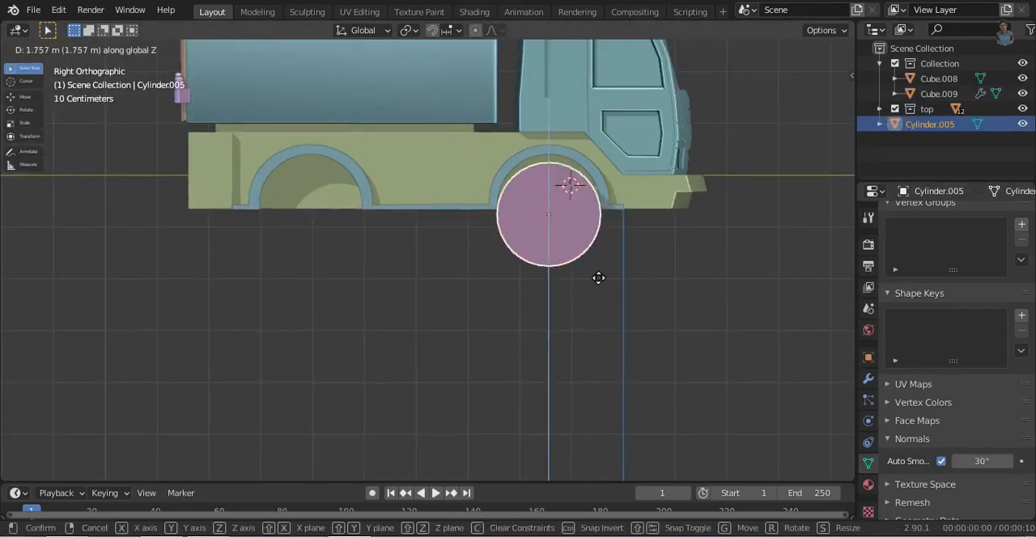
click(595, 268)
key(s)
click(689, 303)
middle_drag(478, 297, 680, 362)
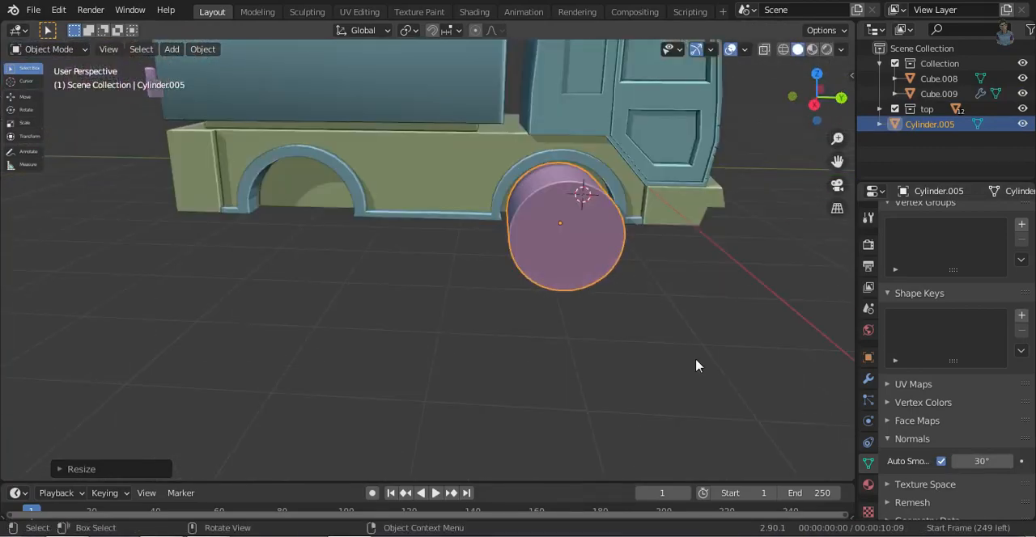
- Scale the wheel cylinder along X to adjust its width
key(s)
key(Escape)
middle_drag(666, 312, 645, 359)
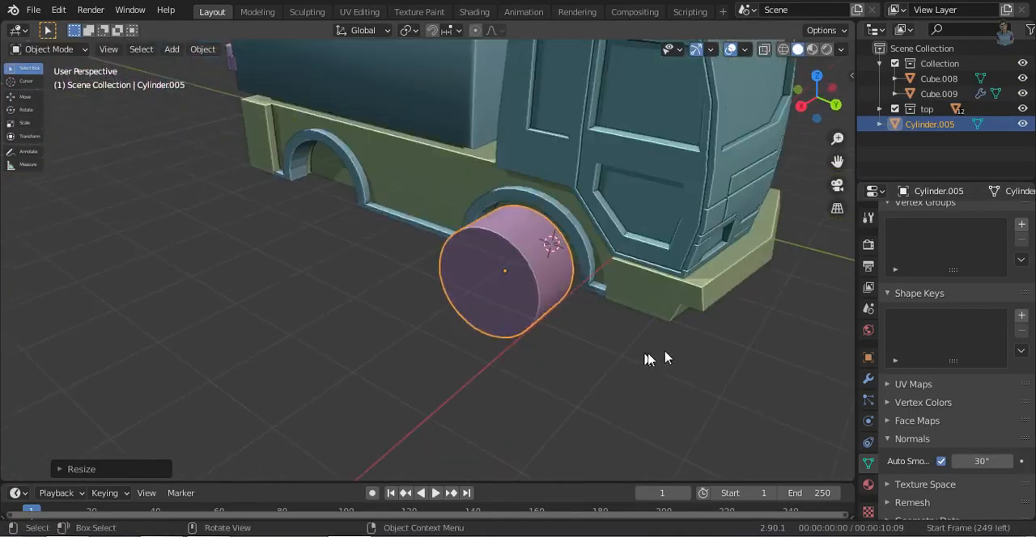
key(s)
key(x)
click(672, 378)
- Bevel the edge around the wheel's outer face about 0.31 m wide with 5 segments to form a rounded tyre
key(Tab)
scroll(623, 348, up, 3)
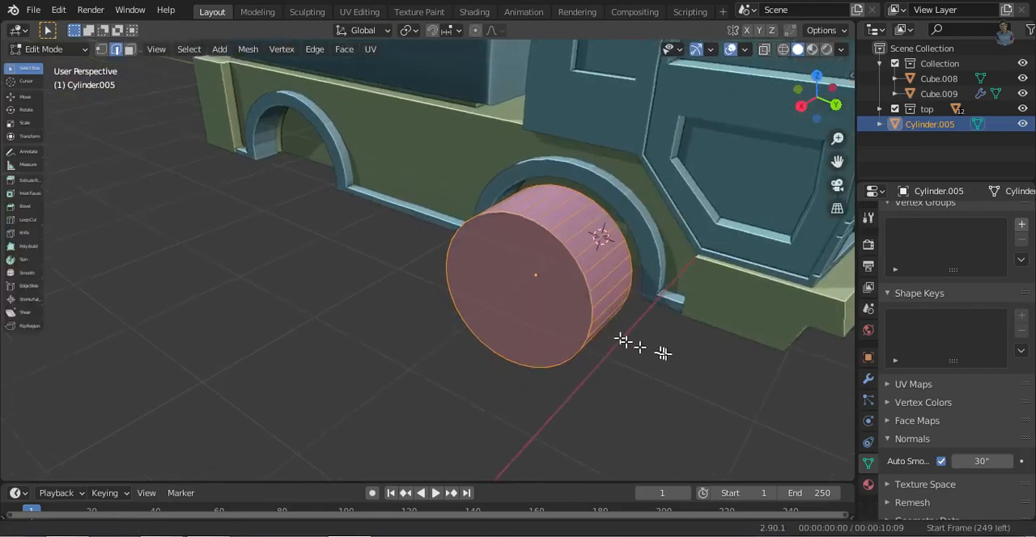
shift+middle_drag(661, 353, 549, 344)
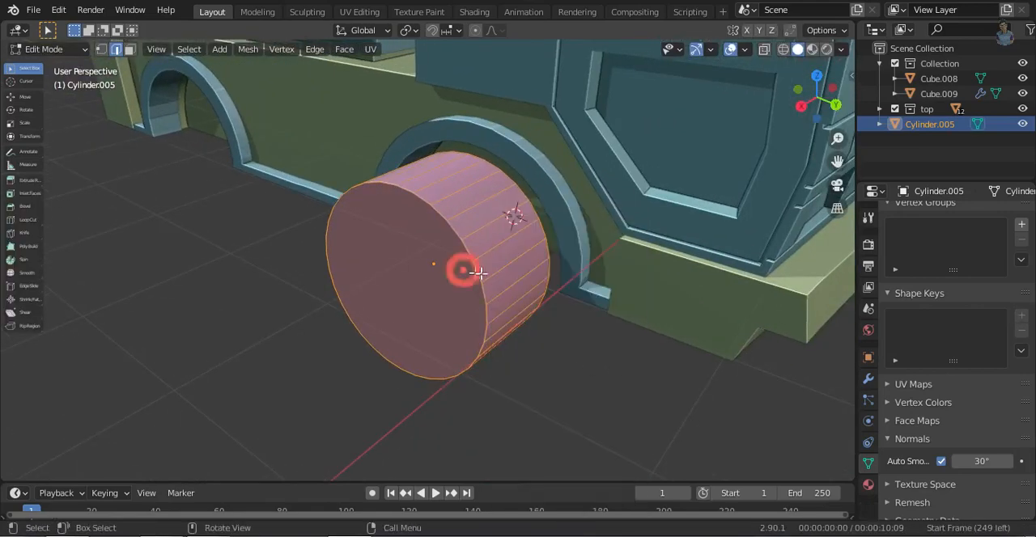
key(alt+a)
key(ctrl+b)
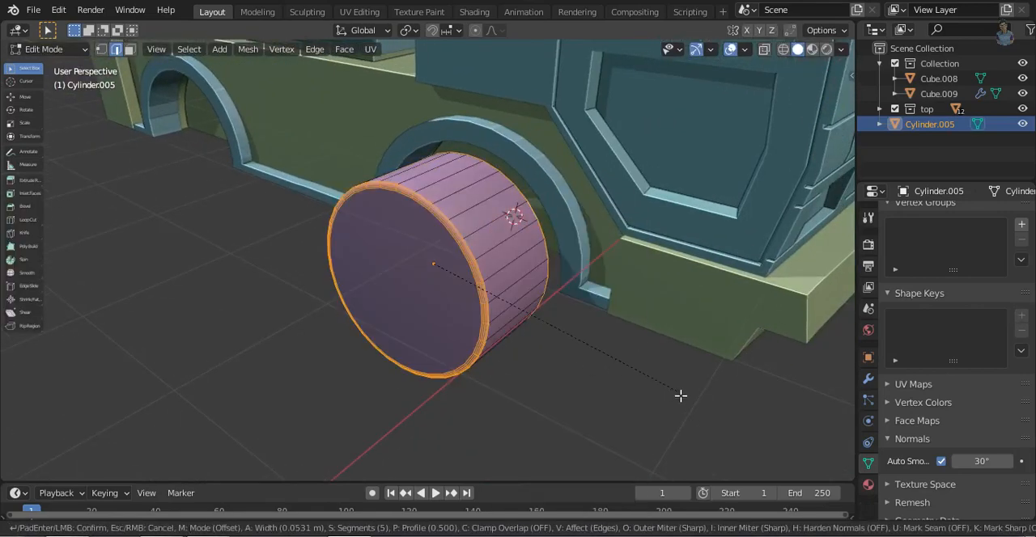
right_click(688, 405)
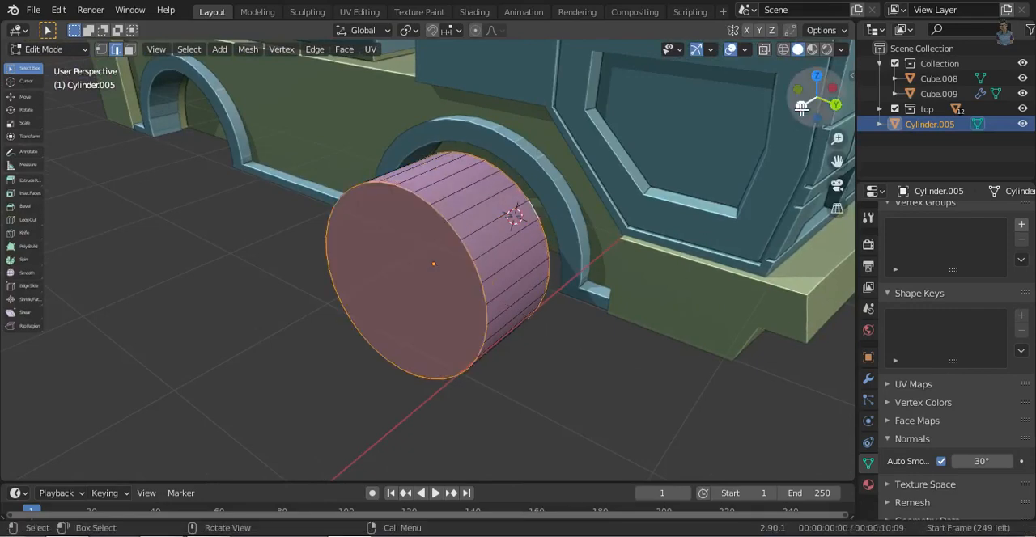
click(801, 110)
key(ctrl+b)
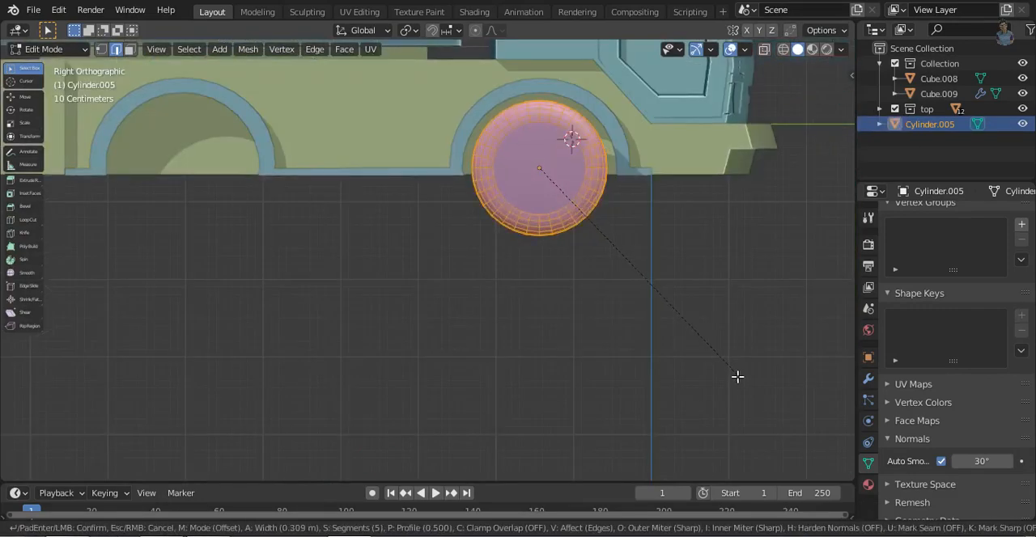
click(741, 380)
- Scale the bevelled outer faces of the wheel along X and move them along X towards the arch
middle_drag(740, 380, 486, 291)
key(s)
key(x)
click(701, 384)
key(g)
key(x)
click(583, 356)
middle_drag(583, 356, 396, 349)
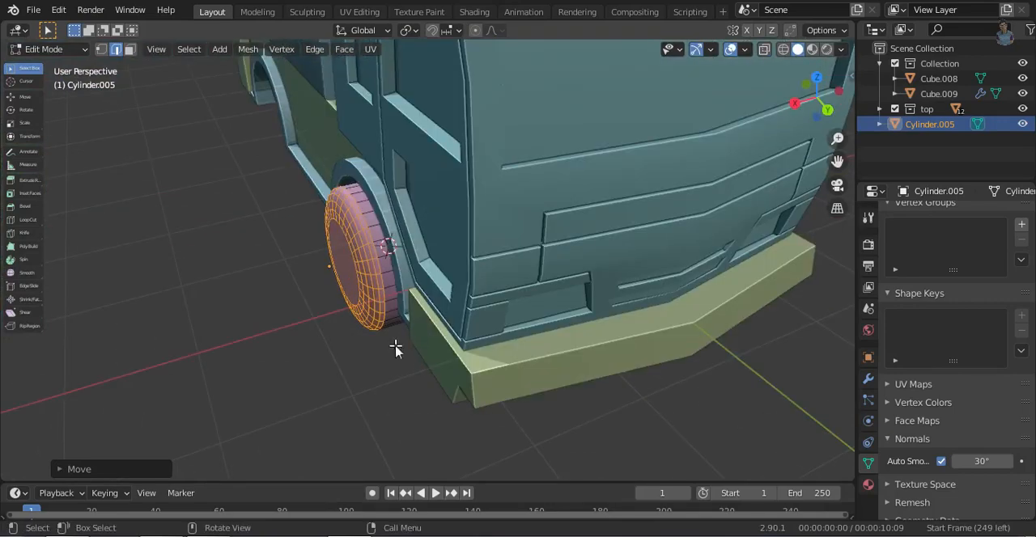
- Widen the linked wheel arch and strip geometry by scaling it along X
key(Tab)
click(394, 289)
key(Tab)
key(l)
key(s)
key(x)
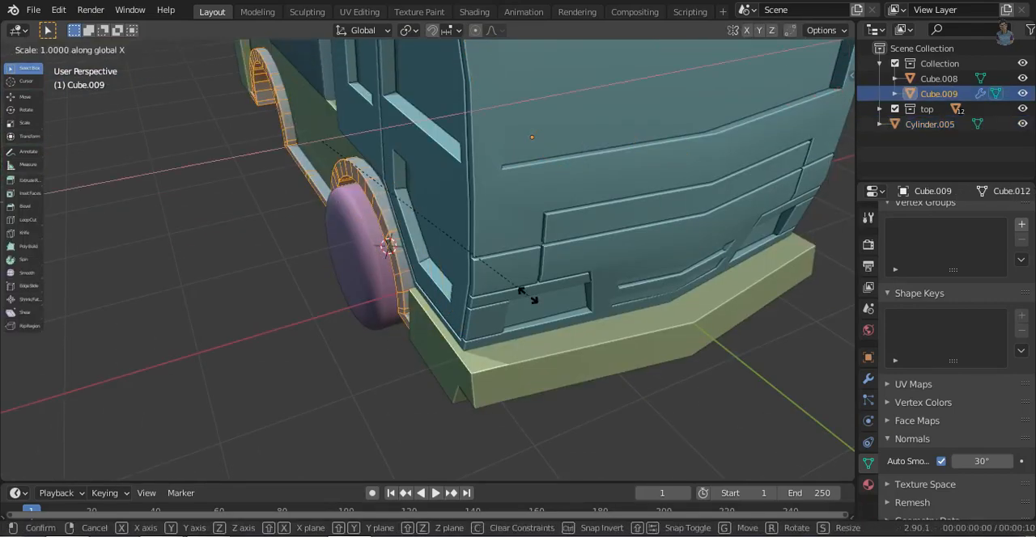
click(772, 356)
- Adjust the Array modifier's relative offset Factor X to bring the second arch strip back against the truck's opposite side
middle_drag(772, 356, 550, 319)
scroll(550, 319, down, 3)
key(Tab)
click(559, 266)
click(867, 378)
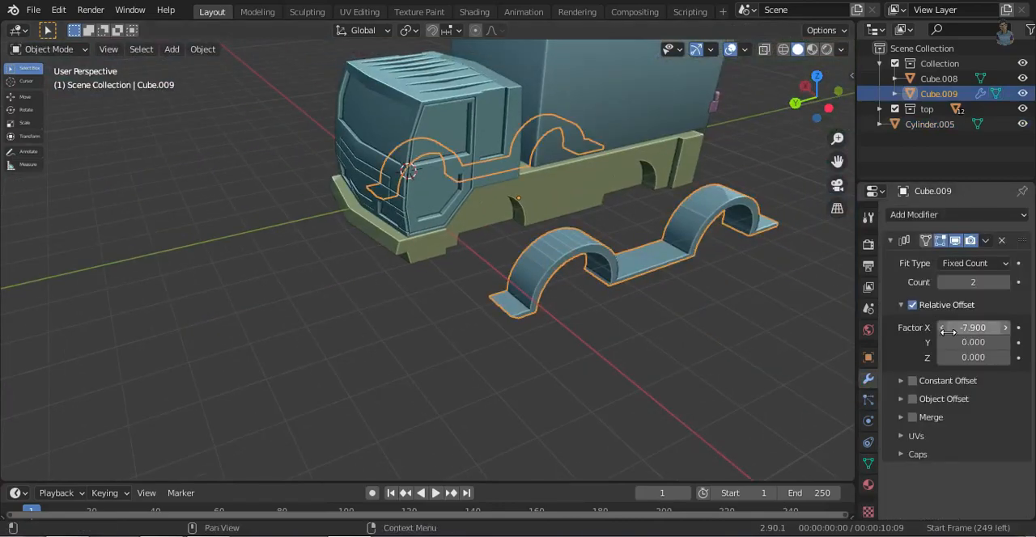
drag(952, 329, 908, 328)
mouse_move(591, 361)
middle_down()
mouse_move(615, 348)
mouse_move(579, 346)
middle_up()
drag(946, 323, 1003, 331)
middle_drag(493, 344, 582, 352)
- Extrude the round outer face of the wheel inward to form a shallow rim recess
click(358, 321)
key(Tab)
scroll(394, 358, up, 3)
middle_drag(394, 359, 473, 376)
scroll(527, 383, up, 2)
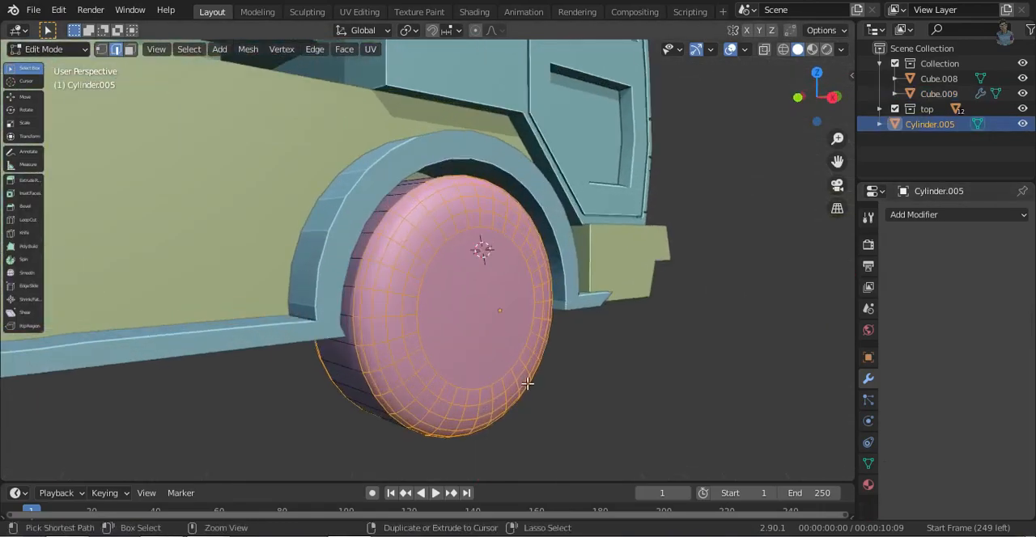
key(3)
click(467, 345)
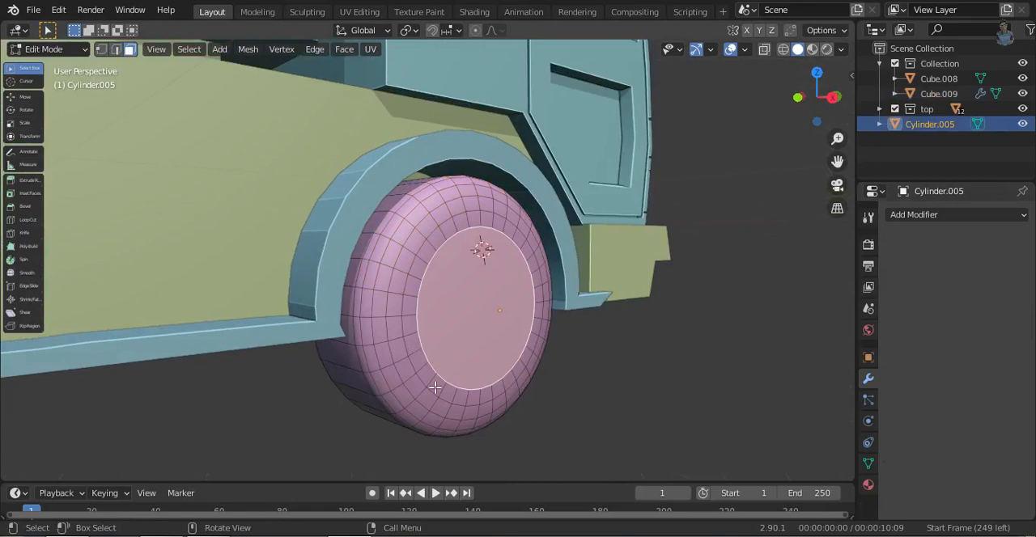
click(435, 387)
click(457, 367)
key(e)
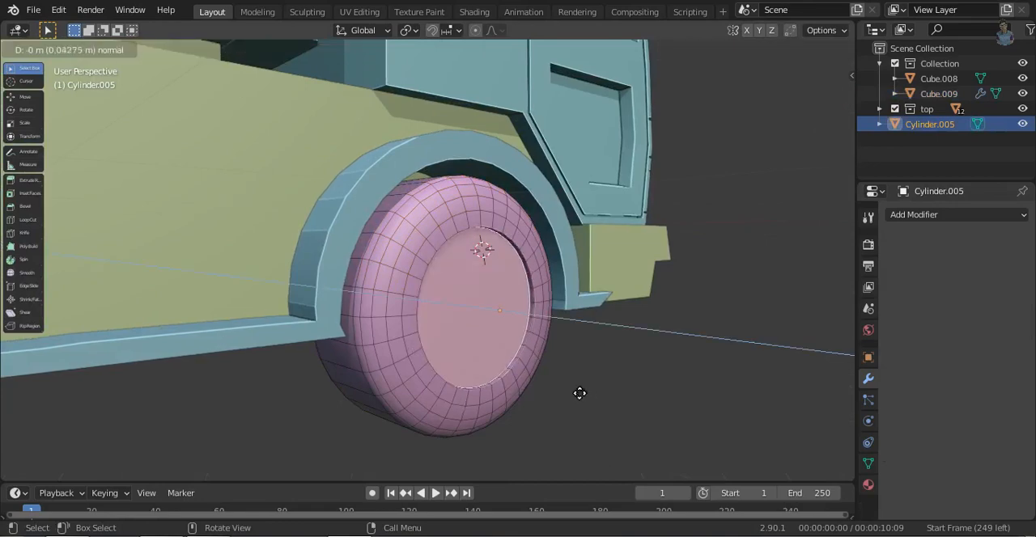
click(575, 392)
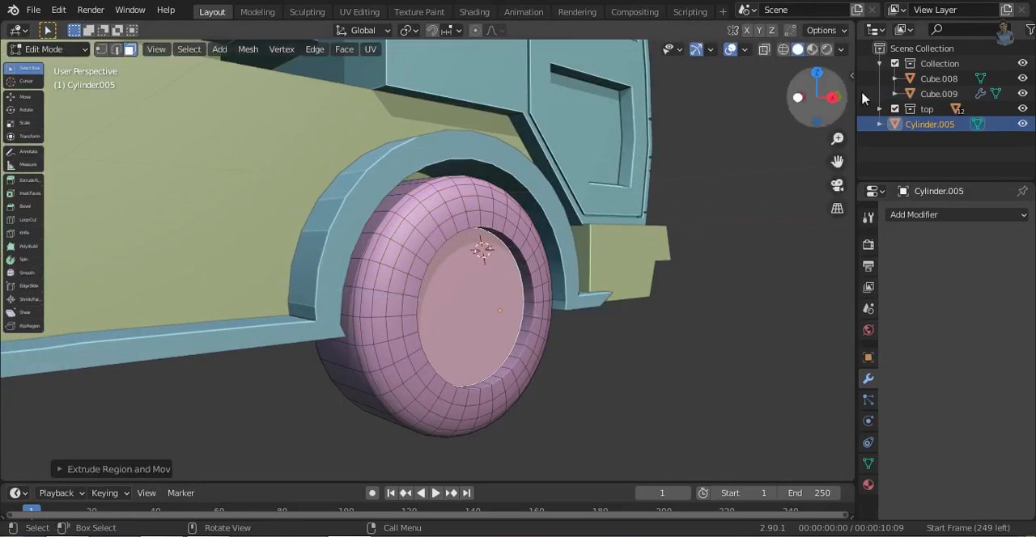
- Scale down the recessed wheel face slightly and extrude it deeper into the wheel
click(834, 101)
shift+middle_drag(365, 394, 543, 406)
scroll(543, 405, up, 2)
key(s)
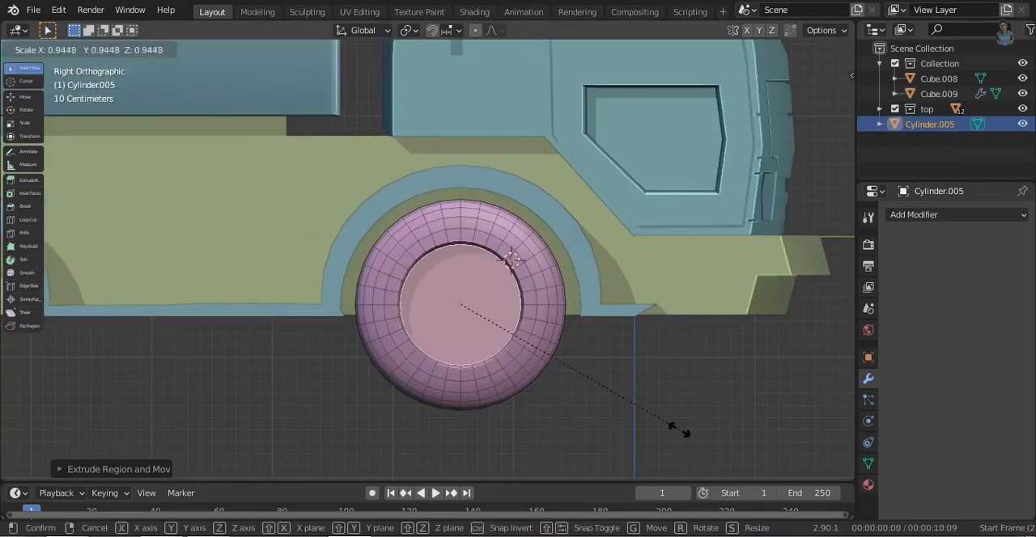
click(671, 428)
middle_drag(671, 428, 628, 365)
key(e)
click(615, 361)
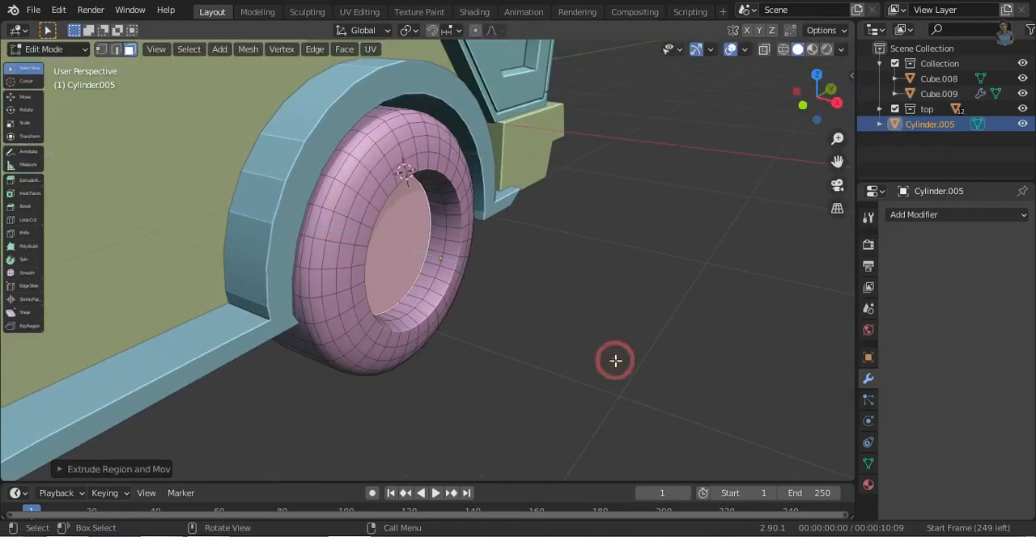
- Inset the face at the bottom of the rim recess and scale the resulting central circle for the hub
key(i)
click(606, 364)
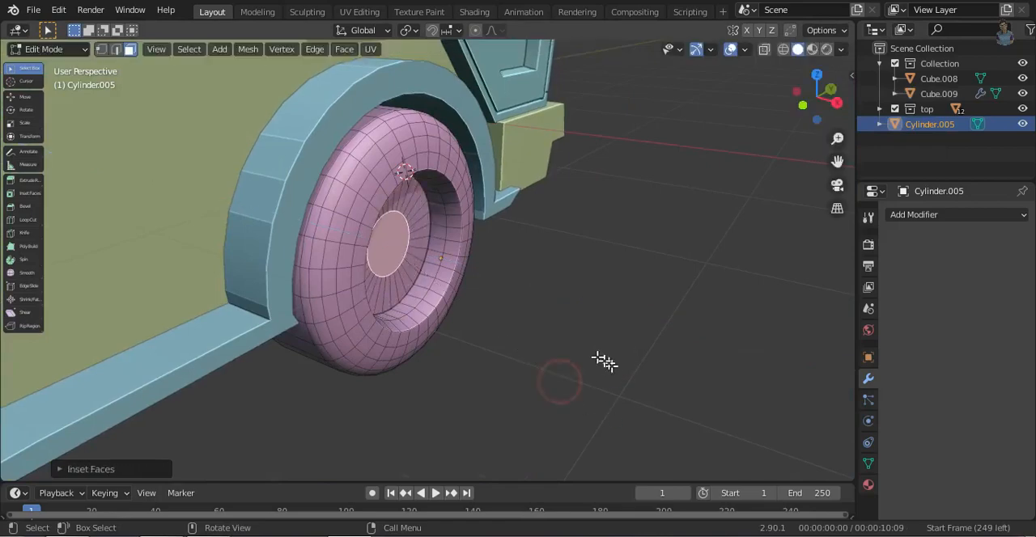
middle_drag(607, 363, 500, 348)
key(s)
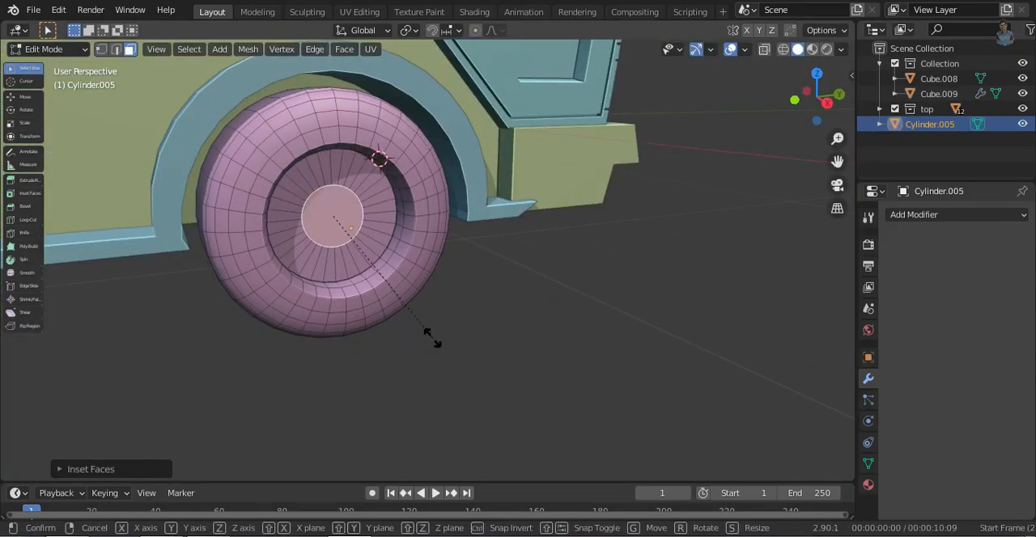
click(421, 340)
- Extrude the central circle outward as a hub, adjust it about -0.073 m along X, and scale its front face down slightly
middle_drag(351, 302, 364, 315)
key(e)
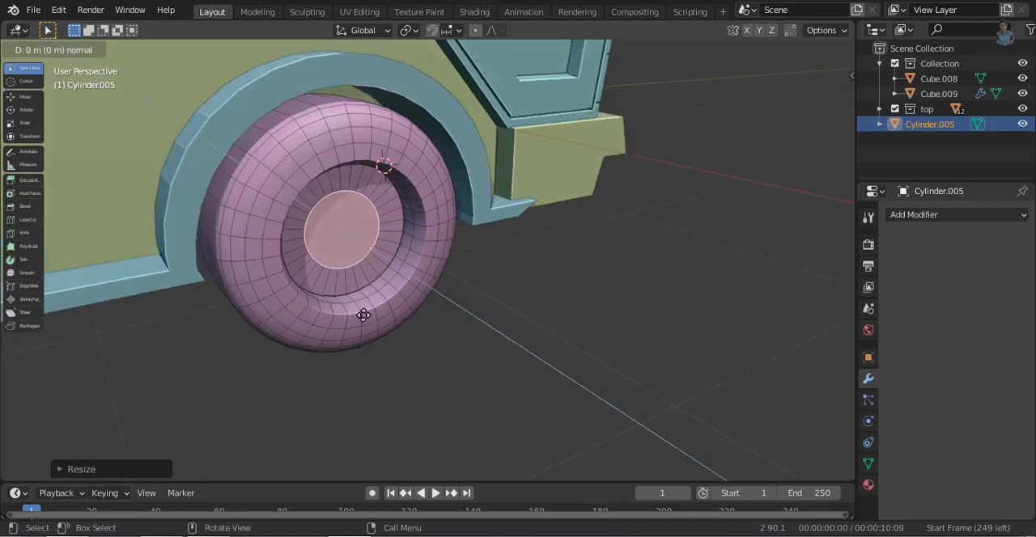
key(x)
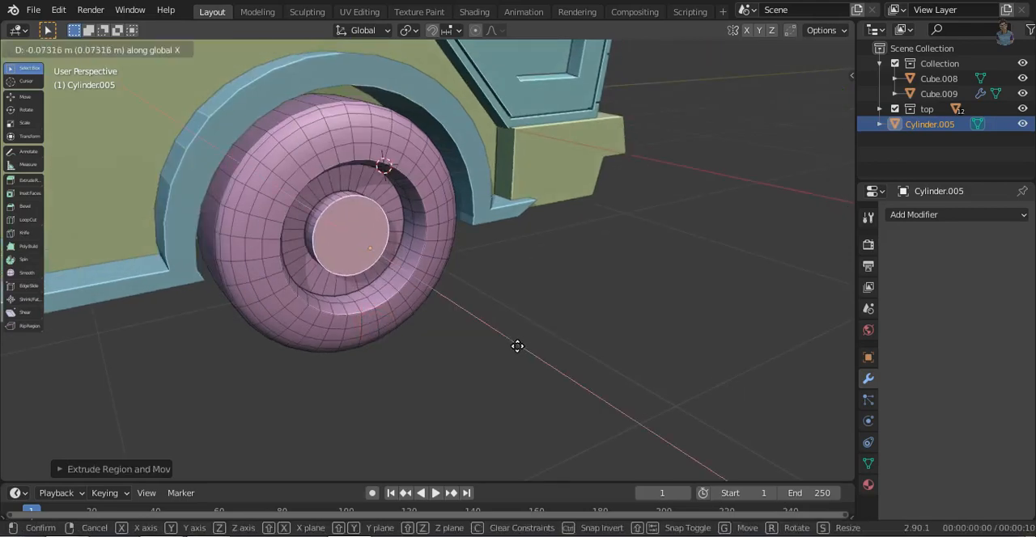
click(517, 346)
key(s)
click(571, 372)
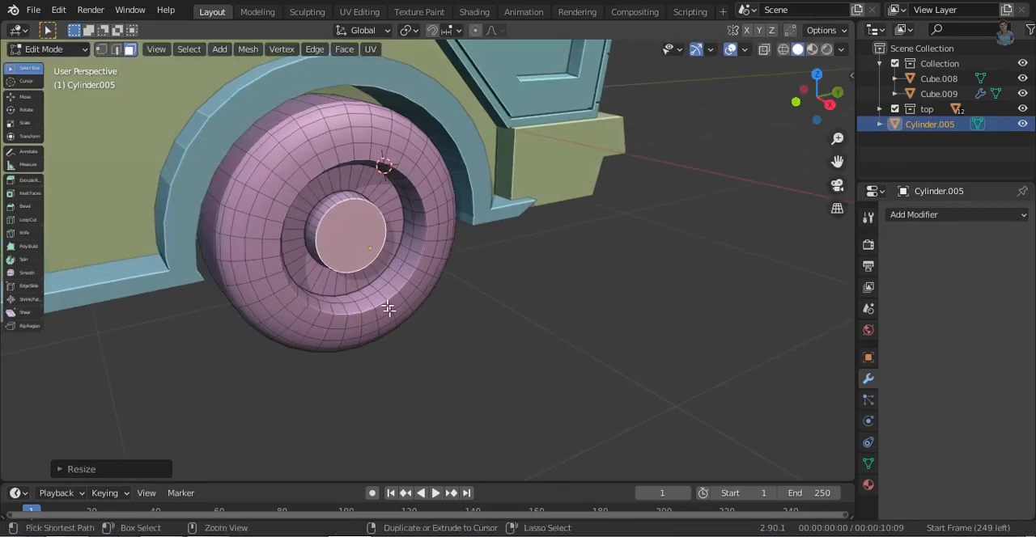
- Bevel the front edge of the wheel hub with 5 segments
scroll(388, 308, up, 5)
key(ctrl+b)
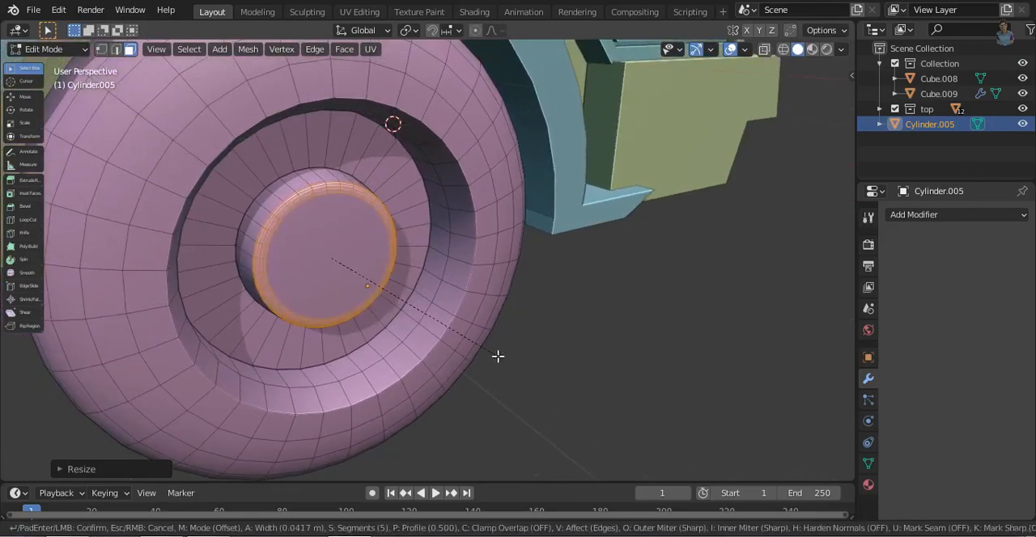
click(507, 361)
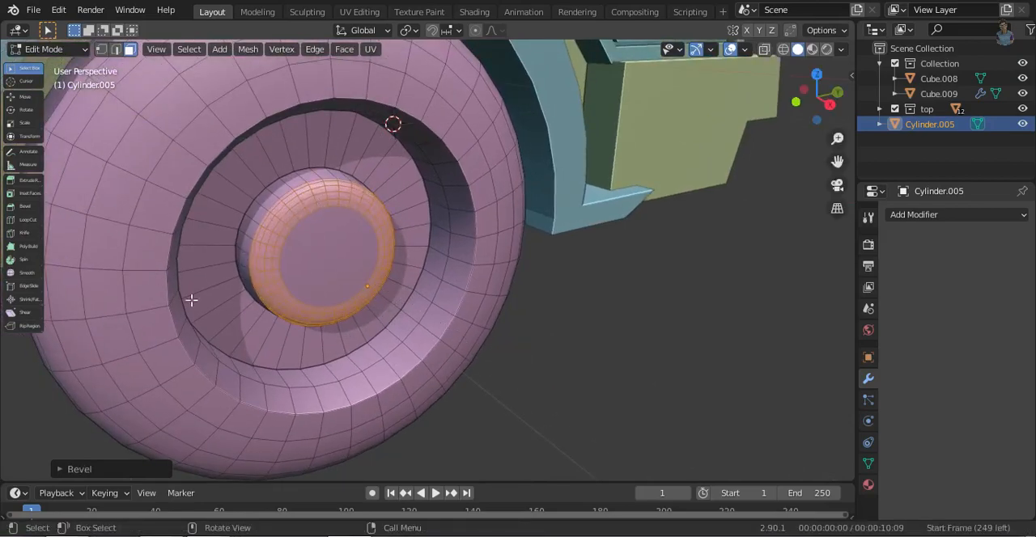
- Select a group of adjacent faces on the inner side wall of the rim recess from the side view
click(225, 319)
click(829, 104)
shift+middle_drag(313, 223, 512, 312)
scroll(486, 319, up, 1)
click(512, 282)
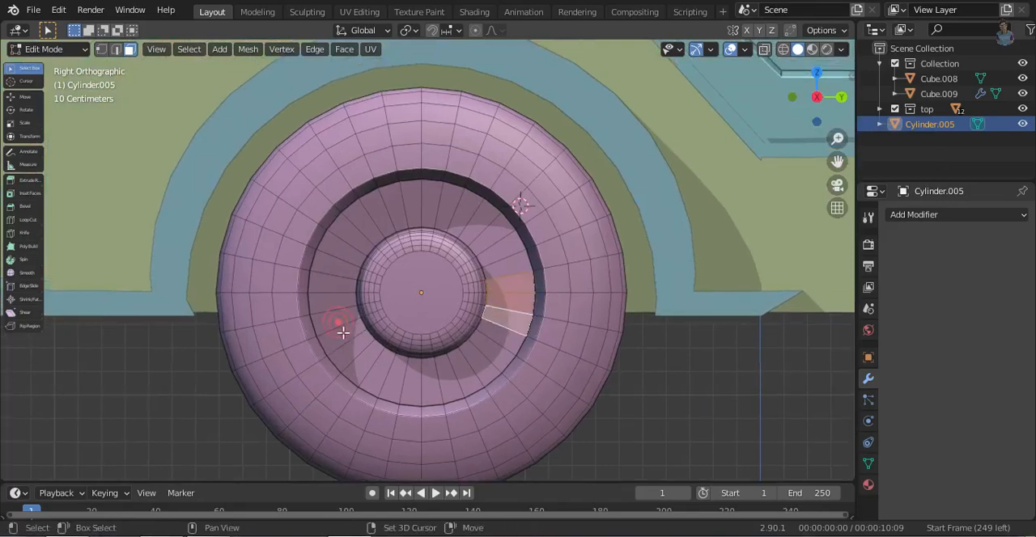
click(531, 288)
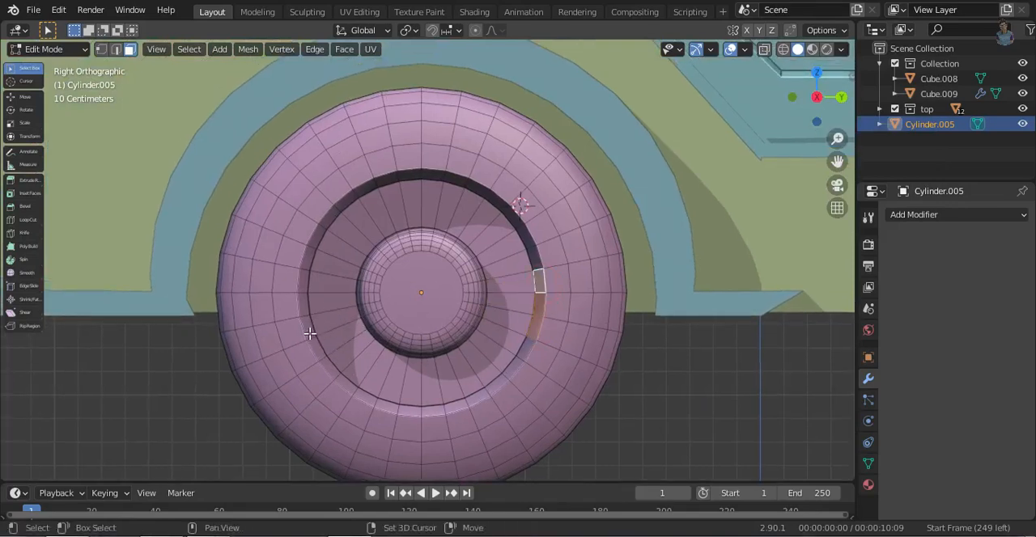
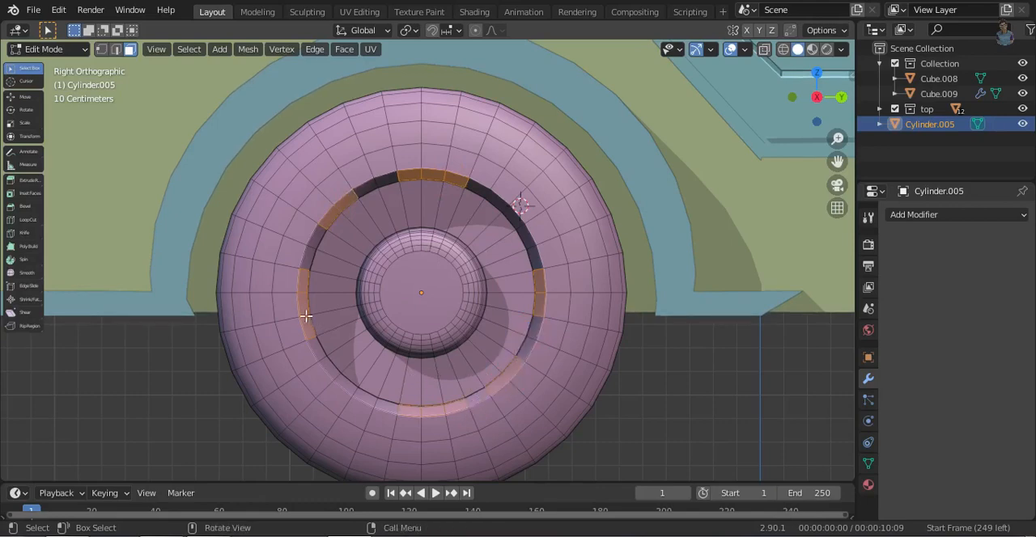
- Try to extrude spaced pairs of faces on the rim's inner wall and scale them inward toward the hub as spokes
click(300, 281)
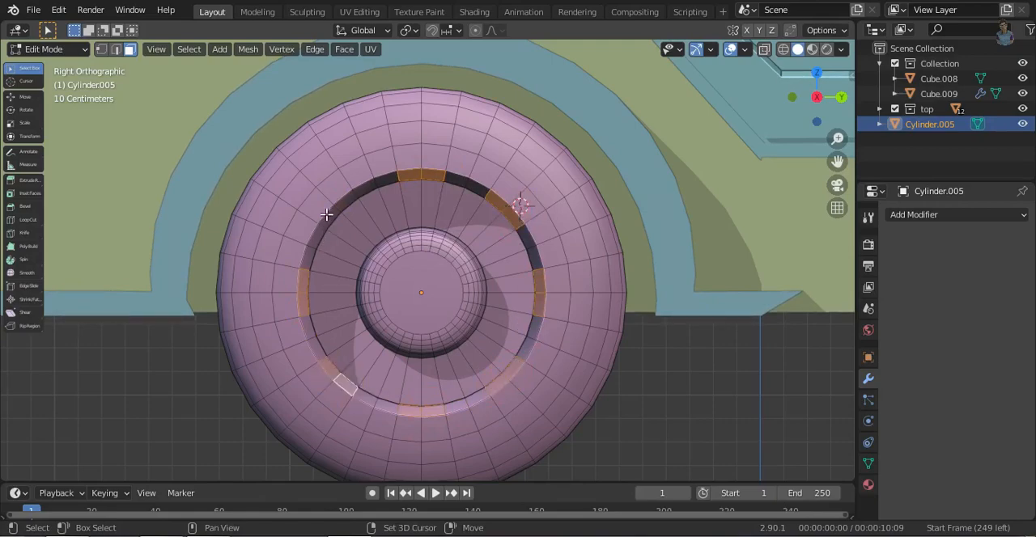
key(s)
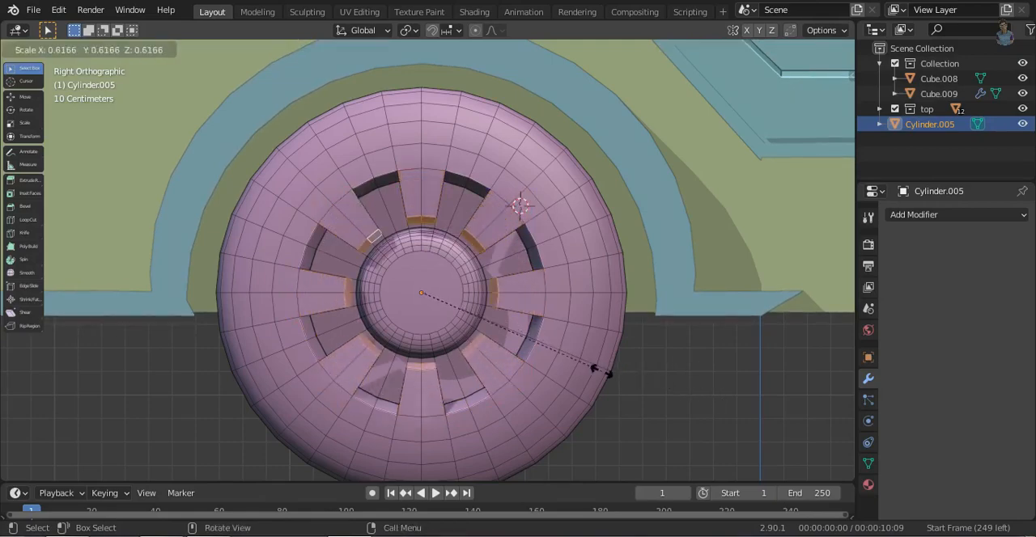
key(Escape)
scroll(374, 284, up, 2)
middle_drag(375, 284, 619, 383)
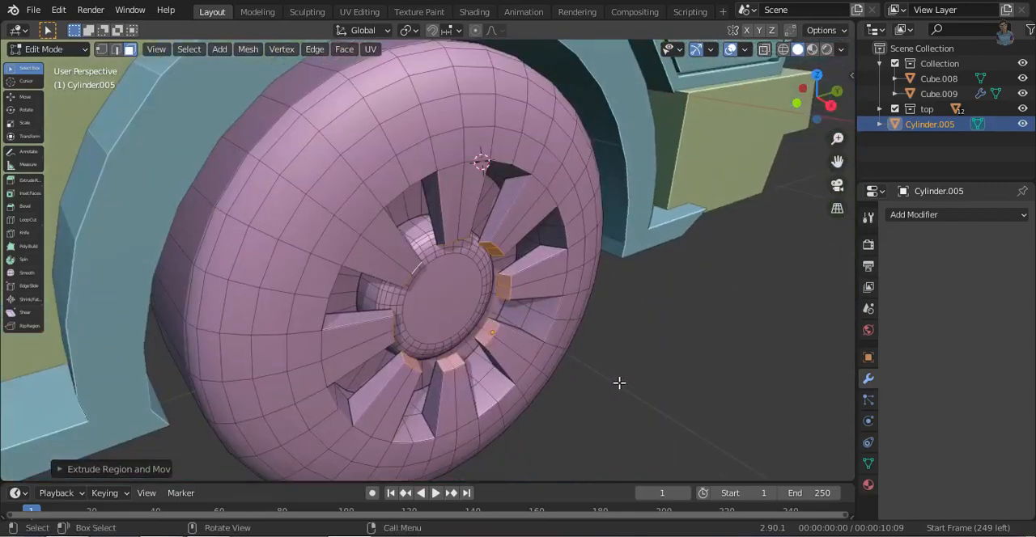
key(ctrl+z)
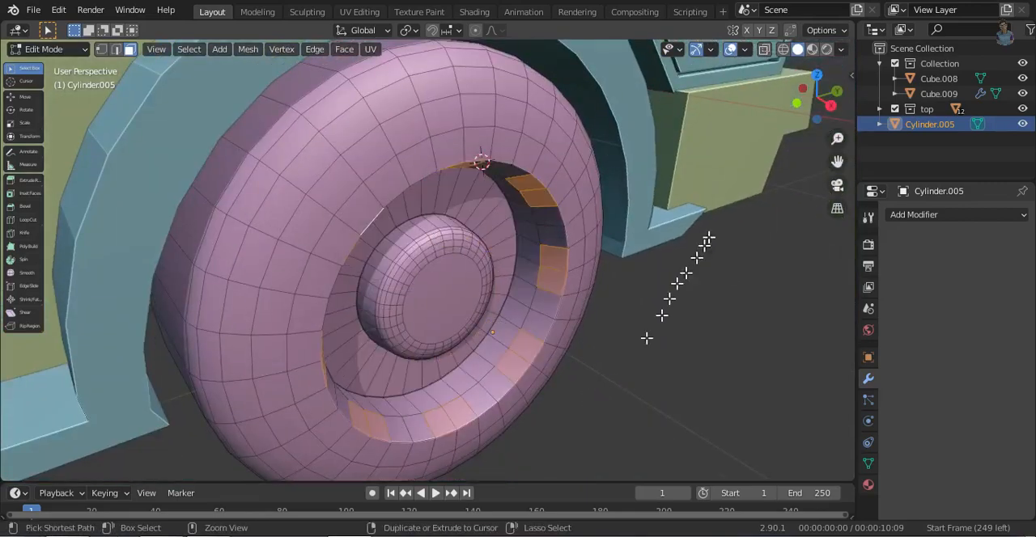
- Extrude eight evenly spaced face pairs on the deeper part of the rim's inner wall and scale them inward to form spokes
click(827, 103)
middle_drag(453, 351, 370, 389)
click(372, 389)
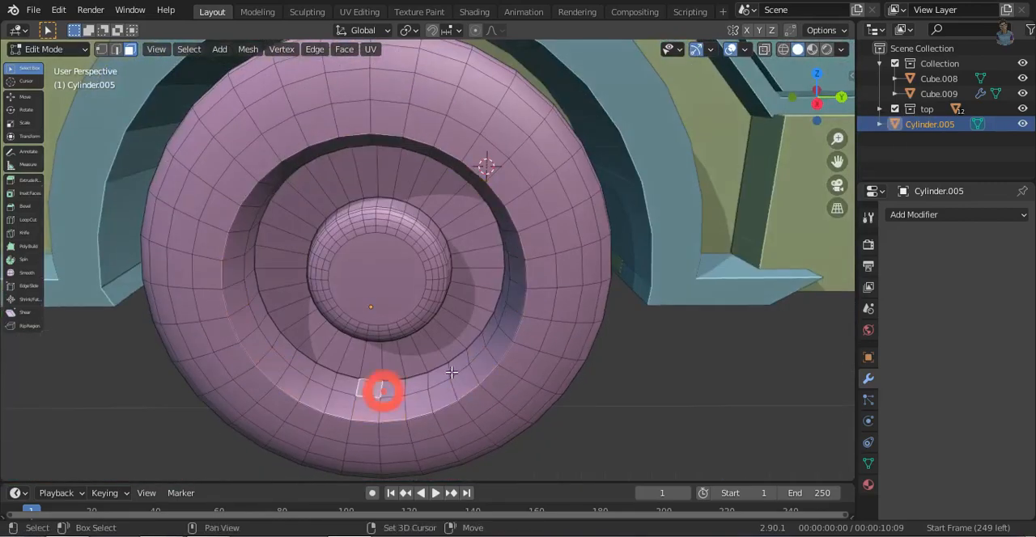
middle_drag(479, 354, 526, 356)
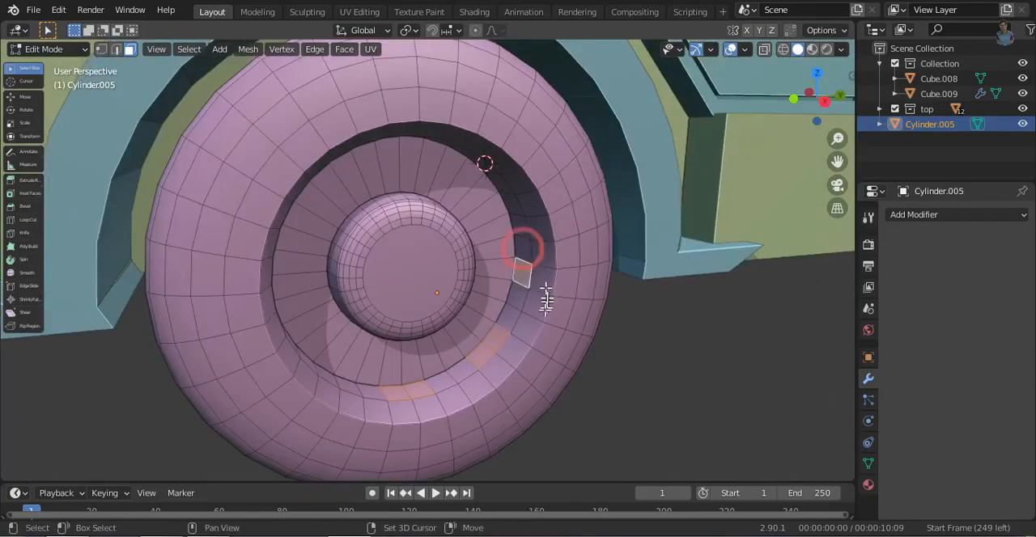
middle_drag(546, 300, 492, 224)
shift+click(483, 159)
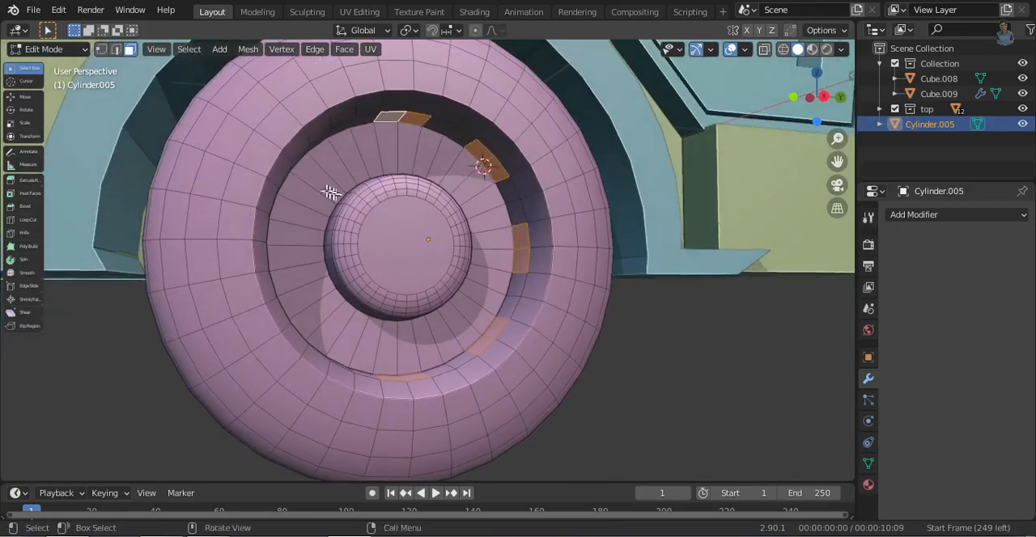
middle_drag(331, 192, 297, 173)
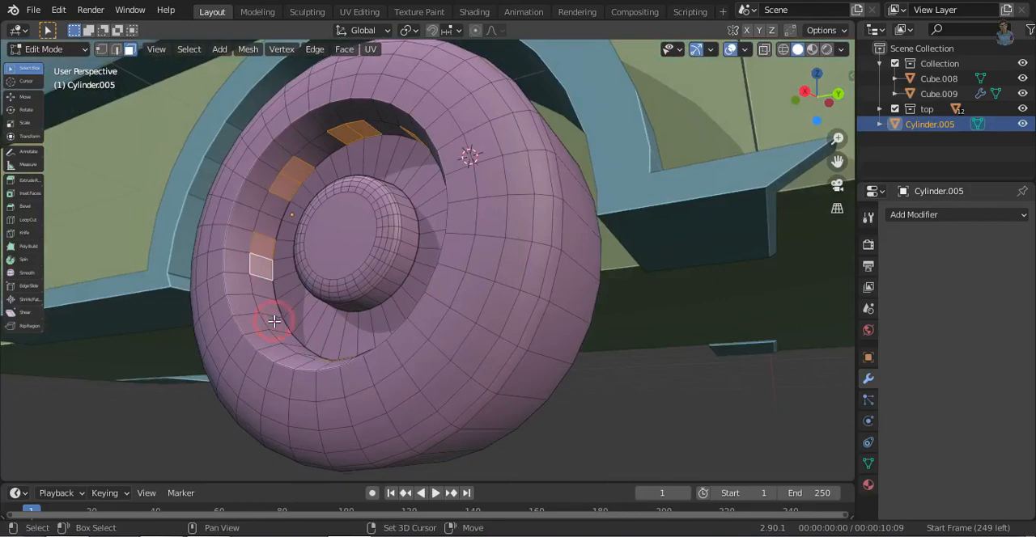
middle_drag(350, 249, 689, 363)
key(s)
click(526, 309)
middle_drag(526, 308, 456, 351)
scroll(459, 348, up, 3)
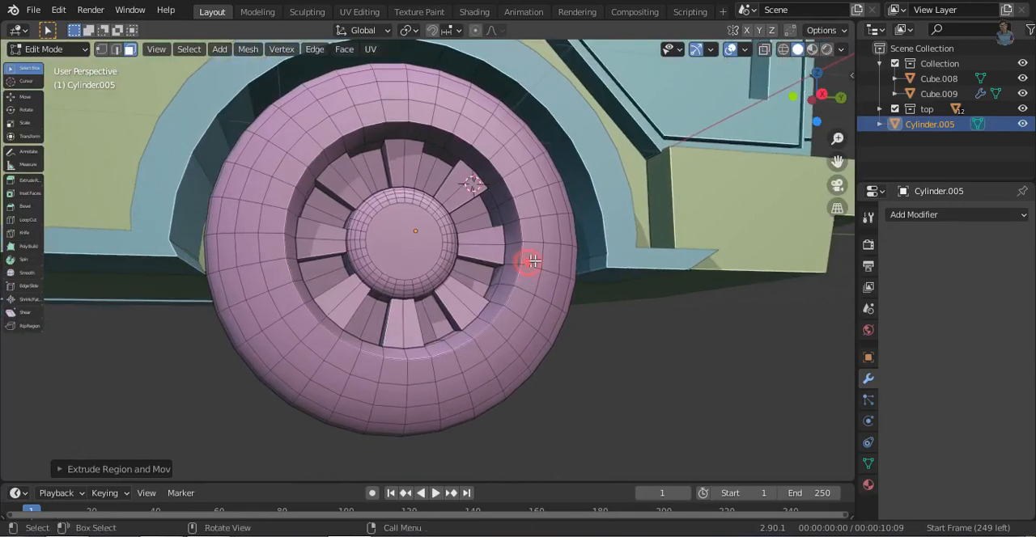
- Inset the ring of faces around the rim opening and extrude it inward as a narrow groove
alt+click(532, 235)
middle_drag(612, 277, 631, 397)
key(i)
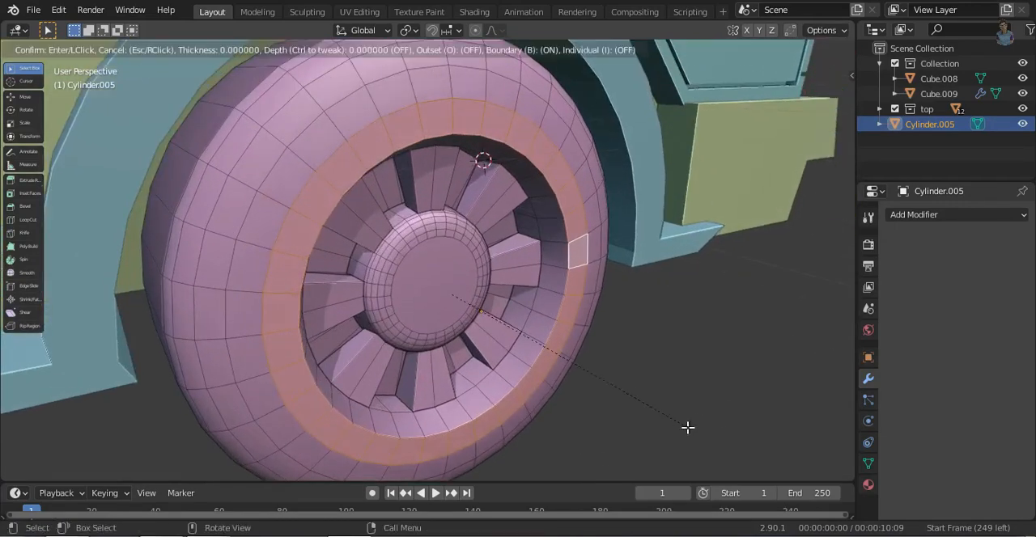
click(680, 425)
key(e)
click(673, 418)
middle_drag(672, 419, 405, 343)
scroll(500, 324, up, 5)
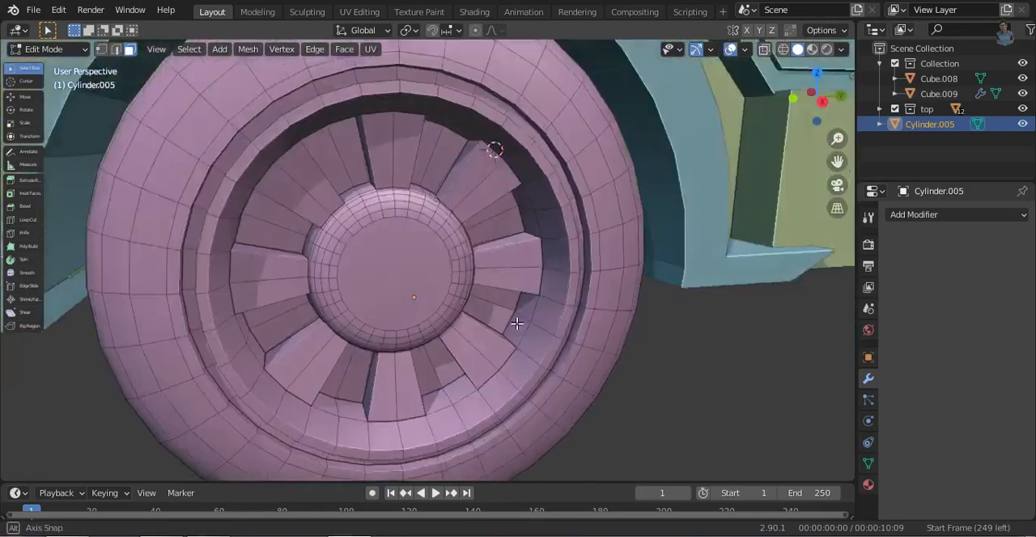
- Inset the narrow face loop surrounding the hub's flat front
scroll(478, 315, up, 1)
alt+click(391, 245)
click(403, 237)
click(406, 229)
alt+click(412, 212)
key(i)
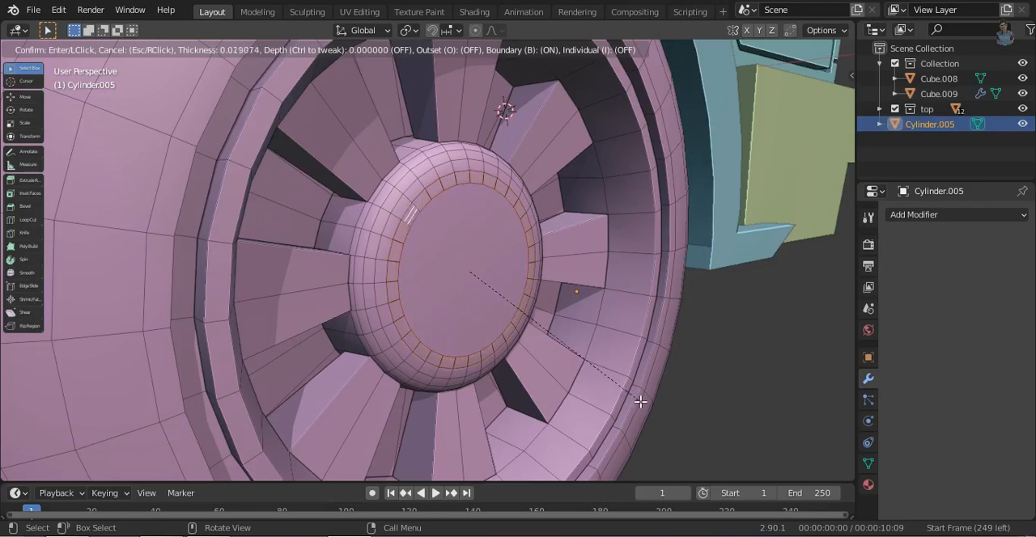
click(657, 431)
- Extrude the inset ring on the hub's front and shift it along the X axis
key(e)
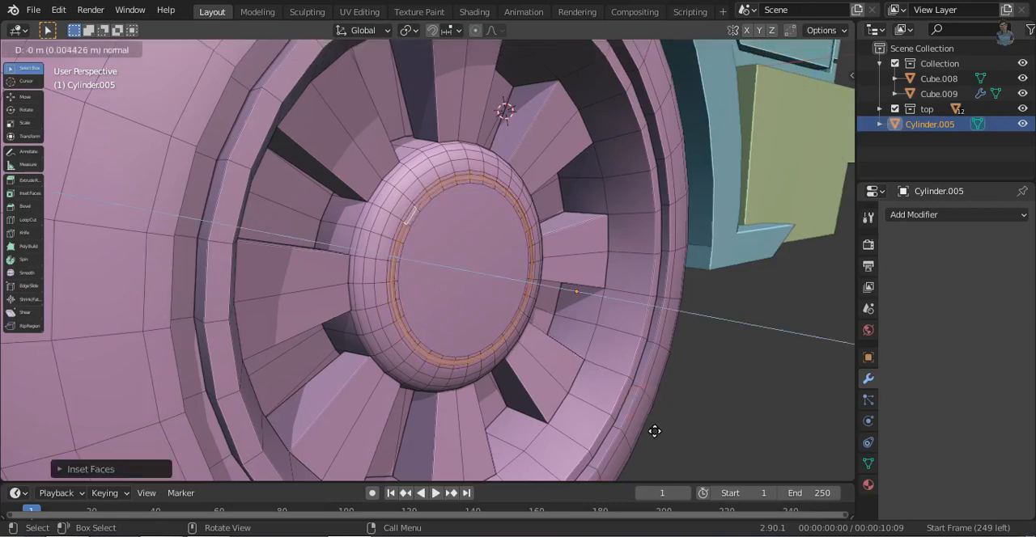
click(657, 430)
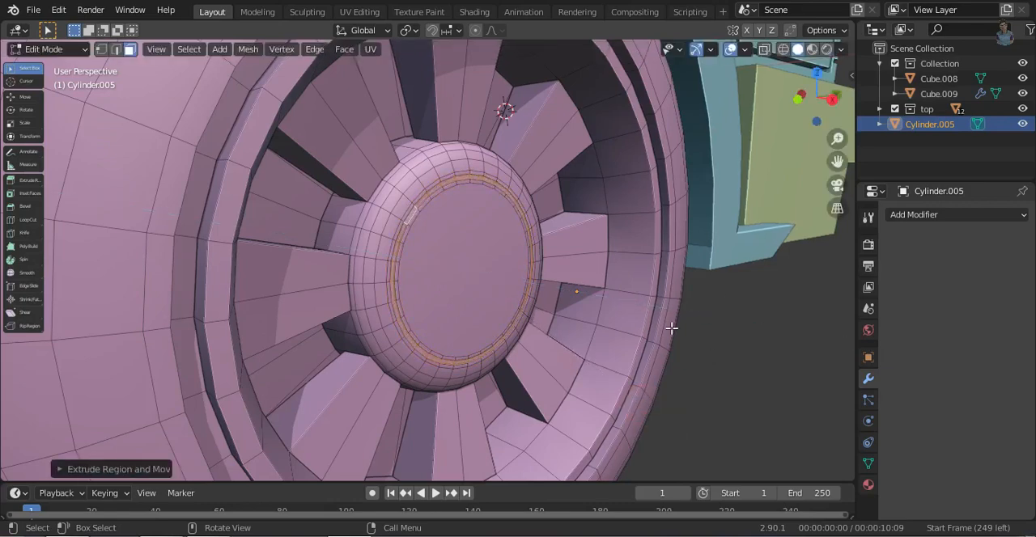
key(g)
key(x)
click(675, 335)
- Inset the hub's round front face and scale the resulting inner circle to the size of a small center cap
middle_drag(543, 346, 444, 296)
click(382, 300)
key(i)
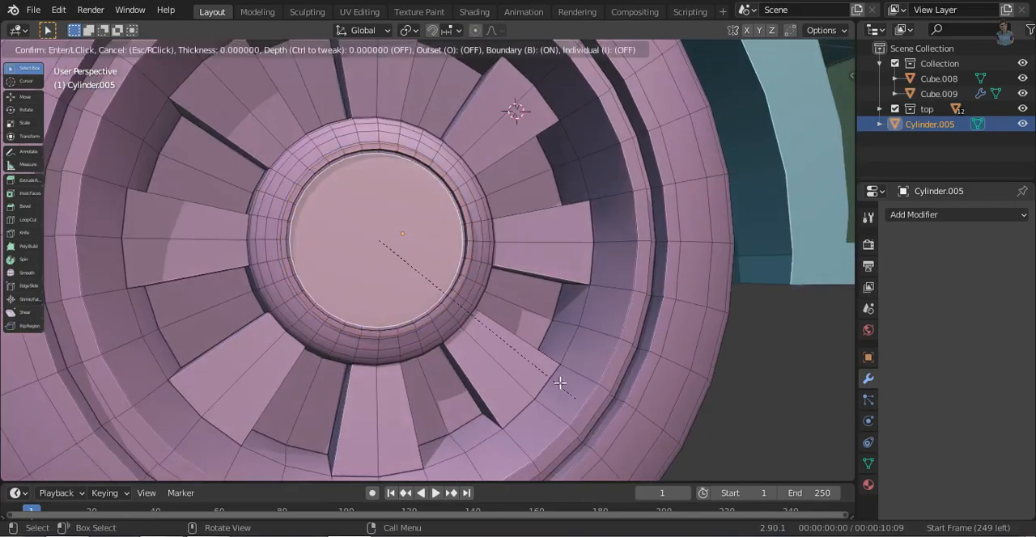
click(543, 369)
middle_drag(543, 369, 585, 396)
key(s)
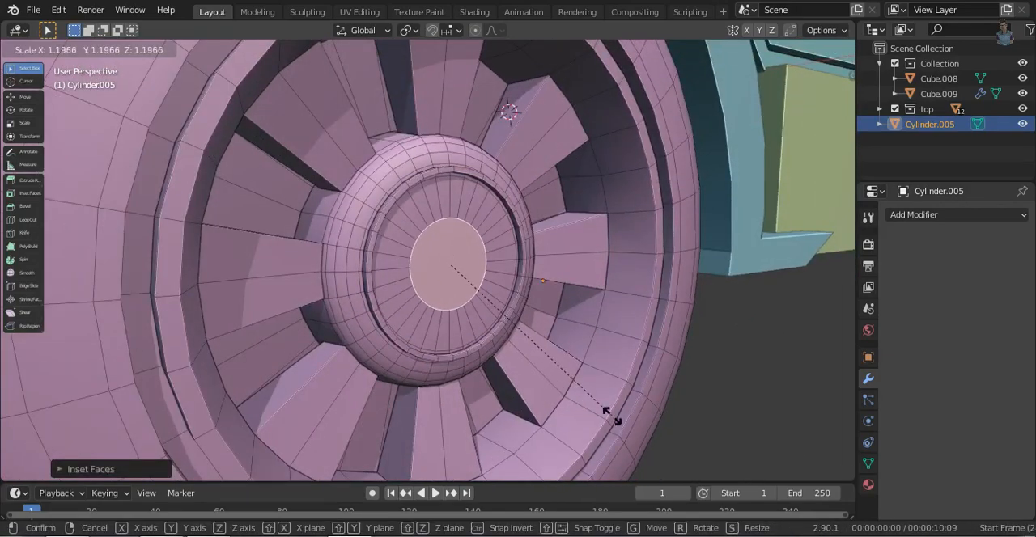
click(612, 416)
- Extrude the inner circle outward as a center cap and bevel its front edge with 5 segments
key(e)
click(623, 420)
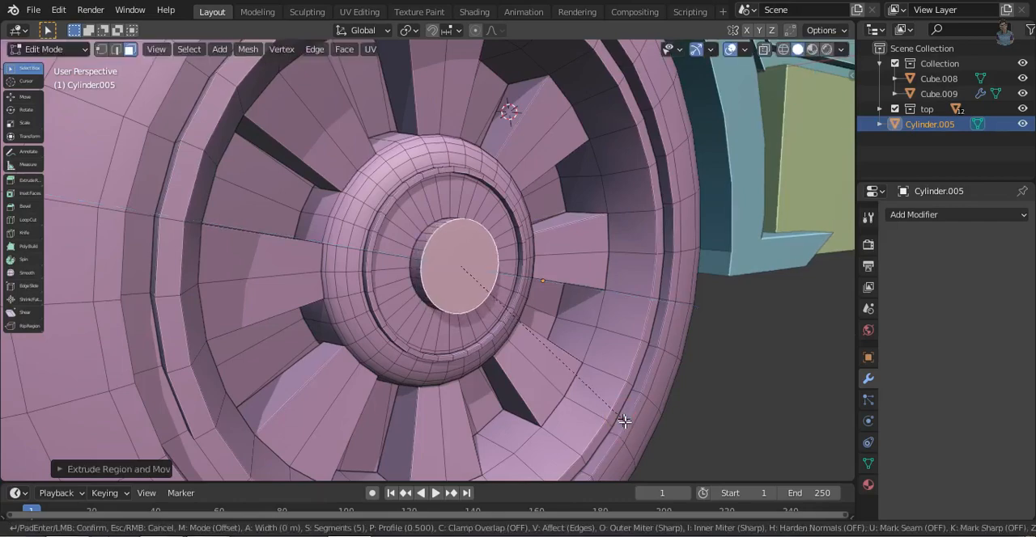
key(ctrl+b)
click(647, 436)
click(758, 356)
scroll(752, 355, down, 5)
- Select the rounded faces of the center cap with see-through wireframe display in the right side view
middle_drag(639, 333, 518, 378)
ctrl+middle_drag(518, 379, 515, 275)
click(828, 97)
ctrl+middle_drag(453, 299, 452, 249)
key(shift+z)
mouse_move(319, 216)
mouse_down()
mouse_move(334, 238)
mouse_move(385, 265)
mouse_up()
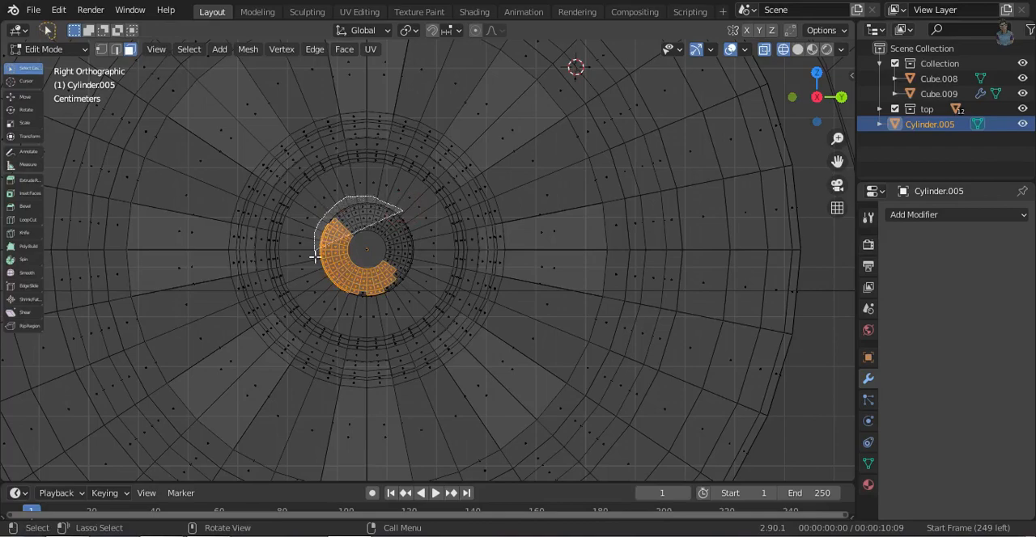
drag(406, 223, 394, 200)
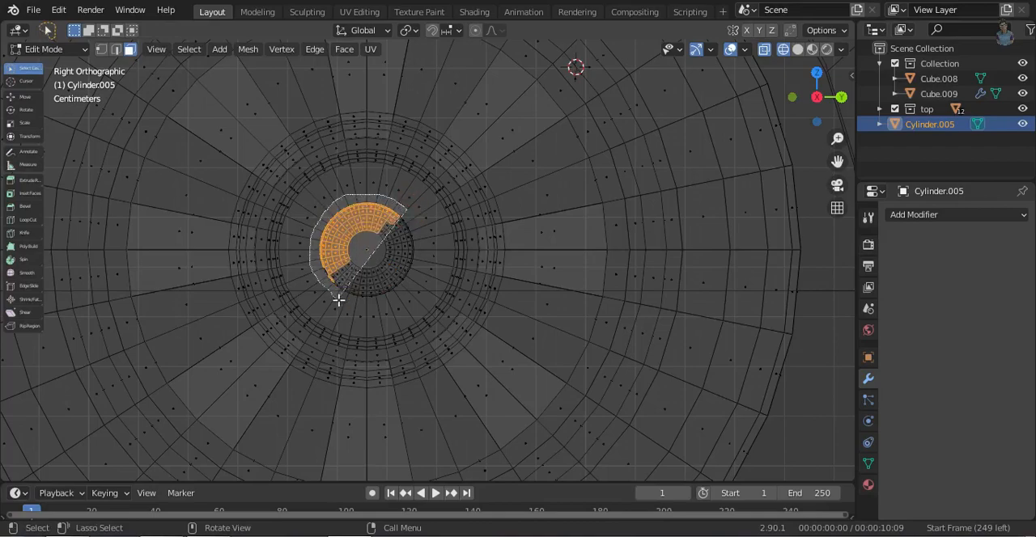
drag(423, 244, 425, 249)
key(shift+z)
- Duplicate the center cap's rounded faces and move the copy along X clear of the wheel
mouse_move(418, 293)
middle_down()
mouse_move(669, 273)
mouse_move(509, 352)
middle_up()
key(alt+a)
middle_drag(635, 354, 499, 400)
key(g)
key(x)
click(735, 453)
middle_drag(735, 453, 606, 365)
- Select all linked geometry of the detached cap copy, scale it down for a wheel bolt, and rescale it along X
key(alt+a)
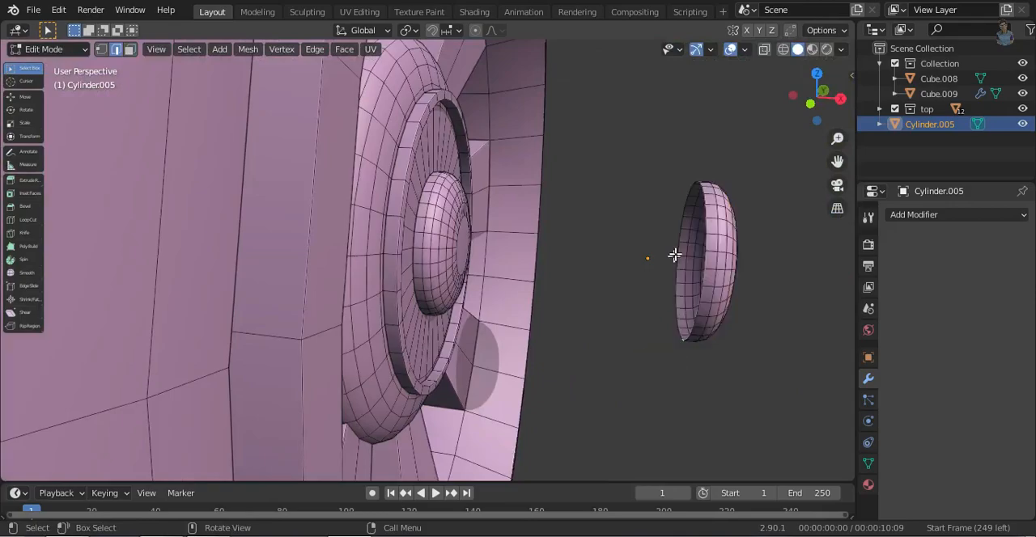
middle_drag(650, 339, 640, 423)
key(ctrl+l)
middle_drag(732, 194, 585, 373)
key(s)
click(602, 319)
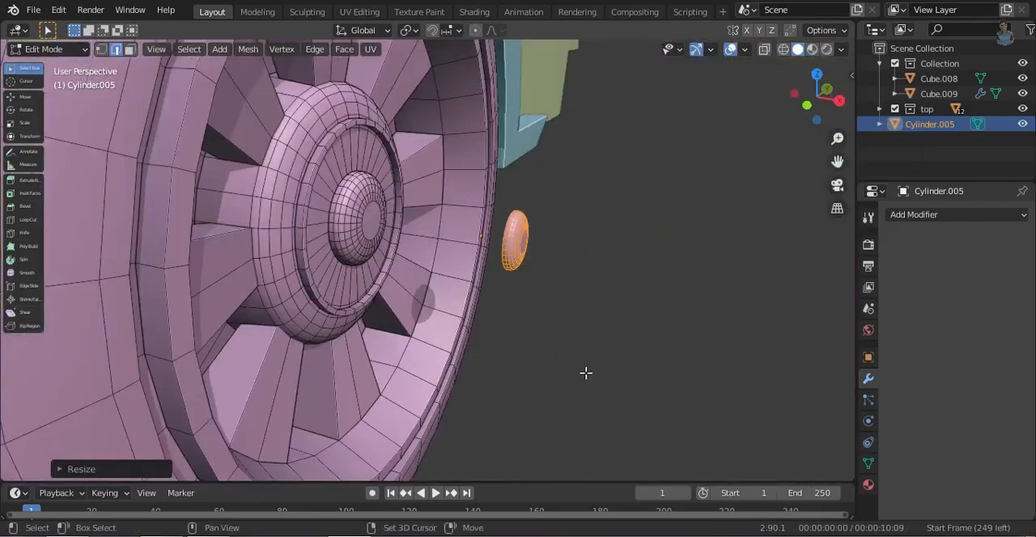
key(s)
key(x)
click(760, 421)
- Move the bolt along Y to one side of the center cap in the right view and scale it down
click(832, 98)
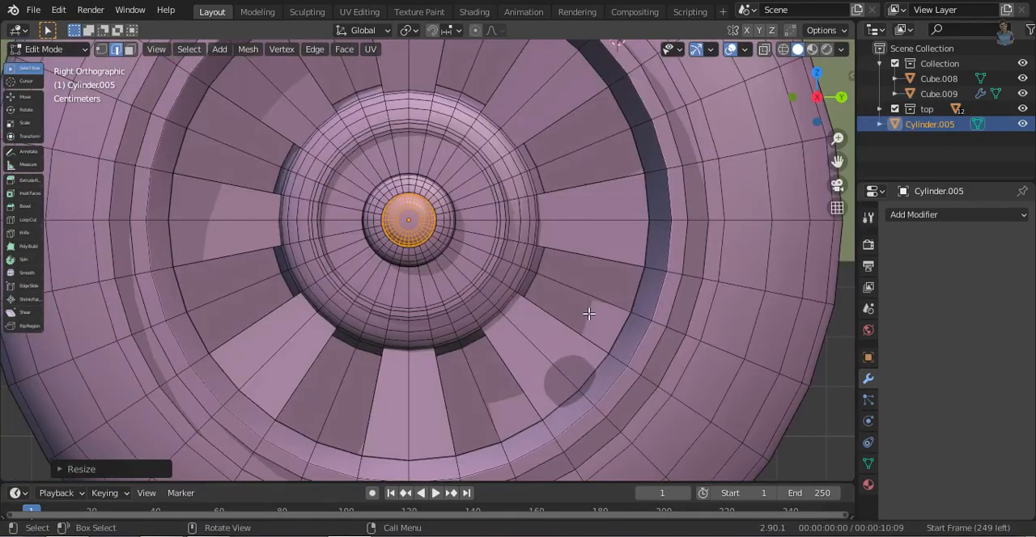
key(g)
key(y)
click(500, 309)
key(s)
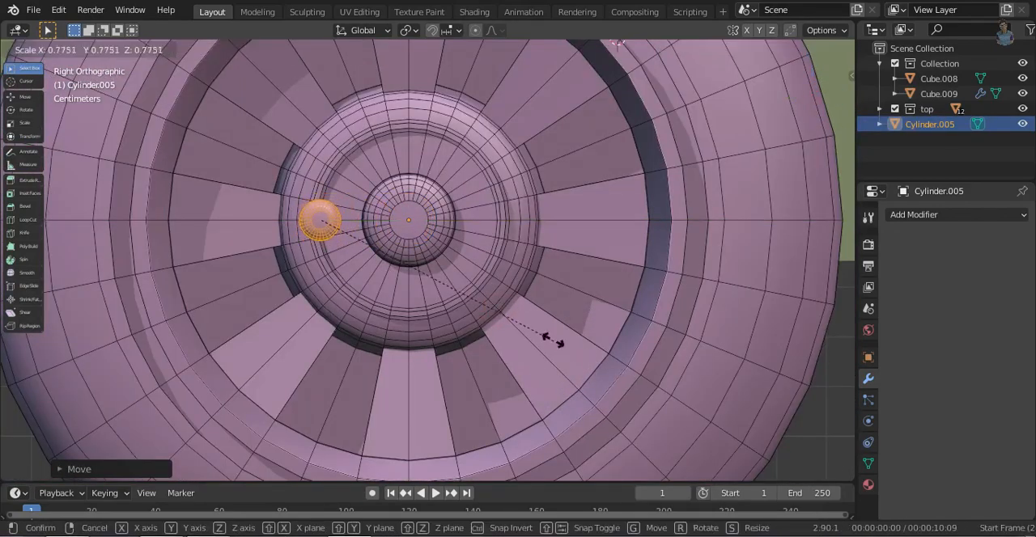
click(500, 319)
- Move the bolt along X onto the hub's front, then along Y between the center cap and the hub's ring
middle_drag(500, 319, 538, 430)
key(g)
key(x)
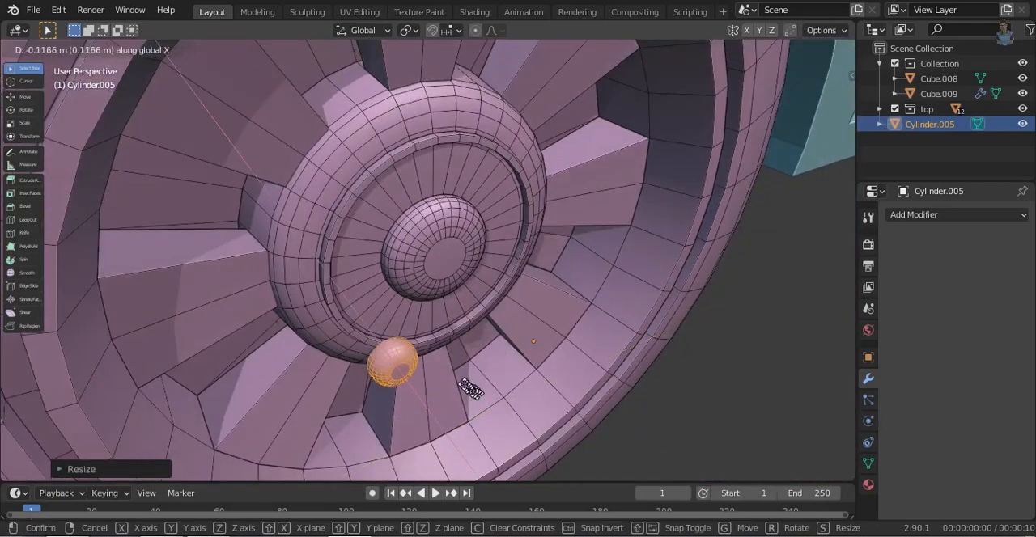
click(408, 335)
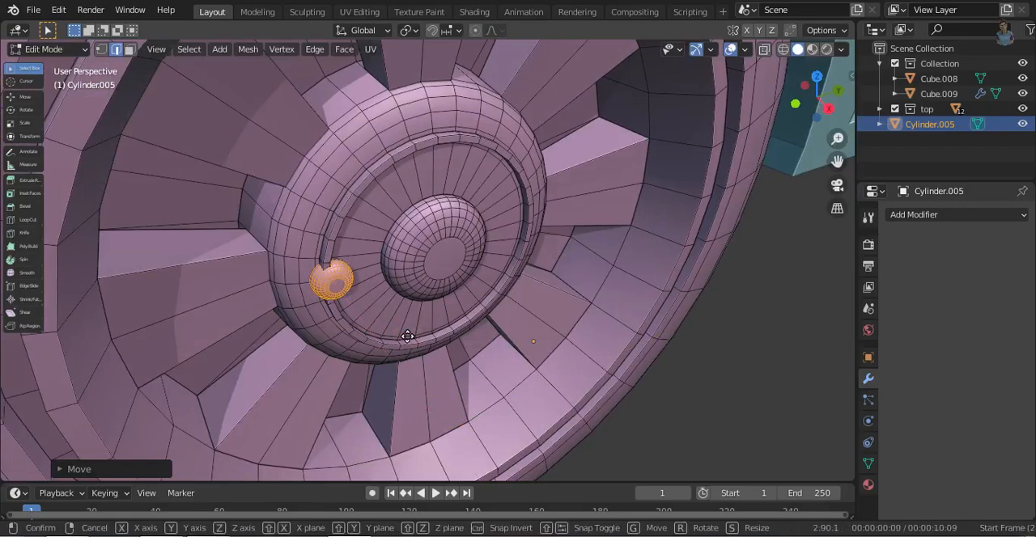
key(g)
key(y)
click(429, 334)
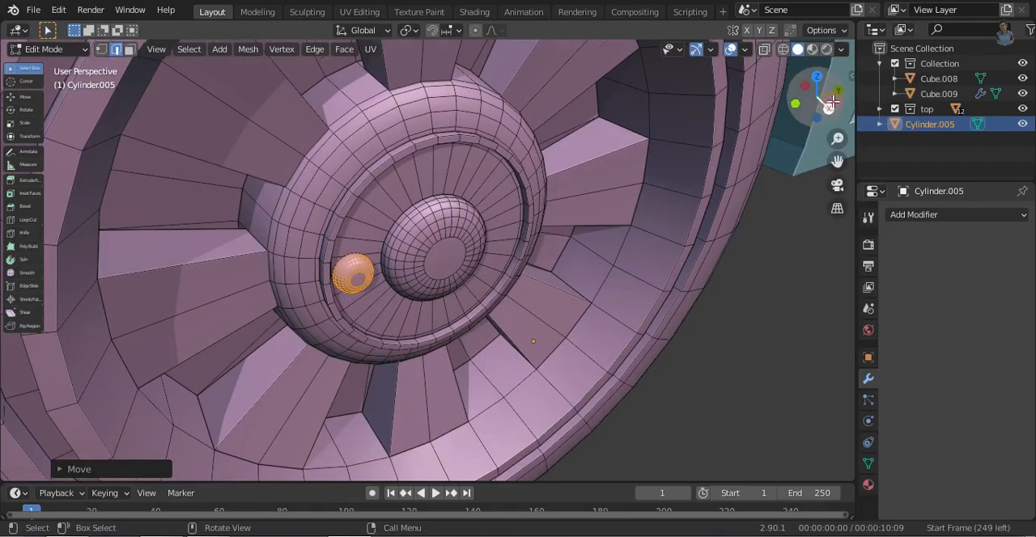
- Scale the bolt down uniformly and lengthen it along the X axis
click(828, 106)
key(s)
click(555, 351)
middle_drag(688, 332, 400, 425)
key(s)
key(x)
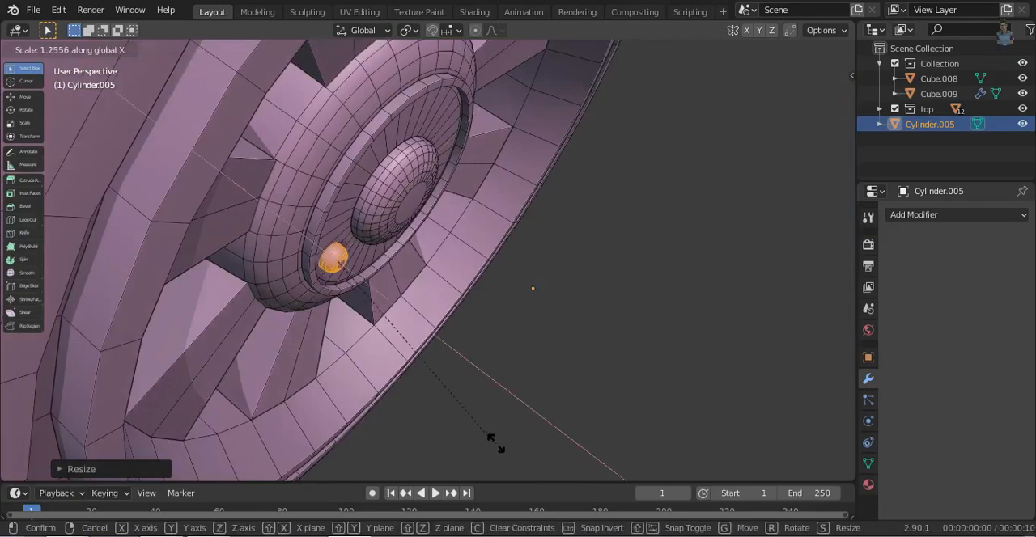
click(524, 455)
- Move the bolt along X to seat it against the hub's front surface
scroll(503, 412, up, 2)
key(g)
key(x)
click(483, 375)
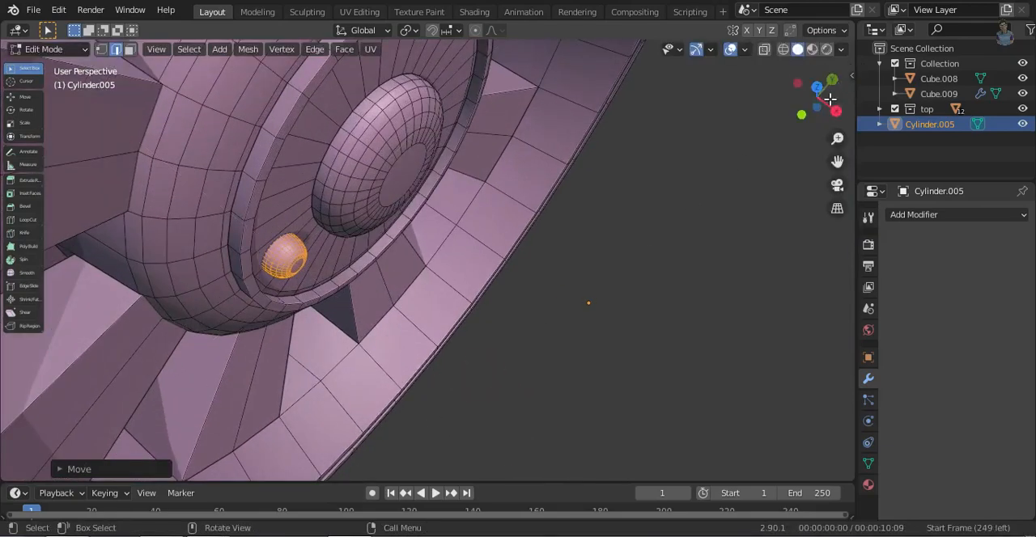
- Duplicate the bolt and move the copy along Y to the opposite side of the center cap in the right view
click(835, 109)
scroll(535, 405, down, 8)
scroll(522, 417, up, 3)
key(g)
key(y)
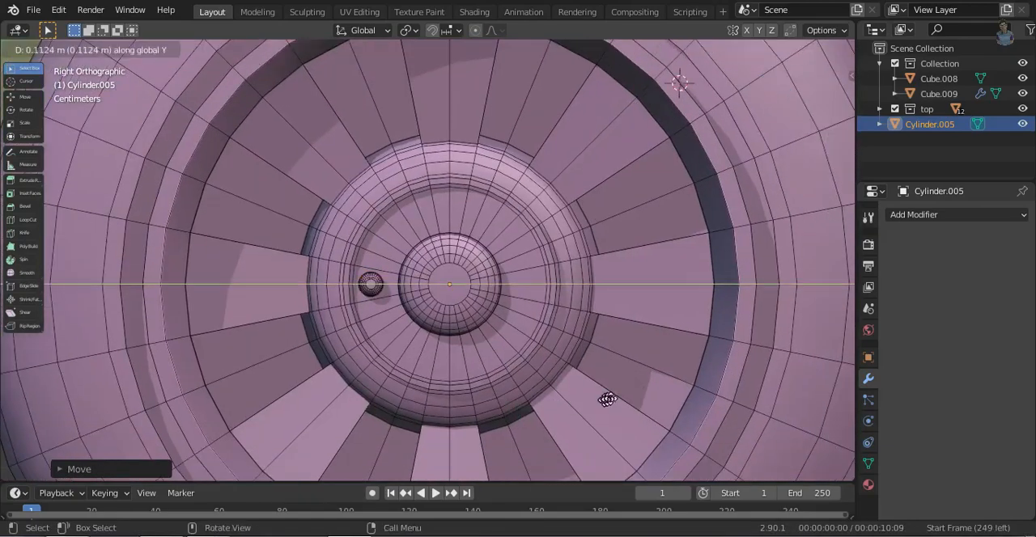
click(676, 388)
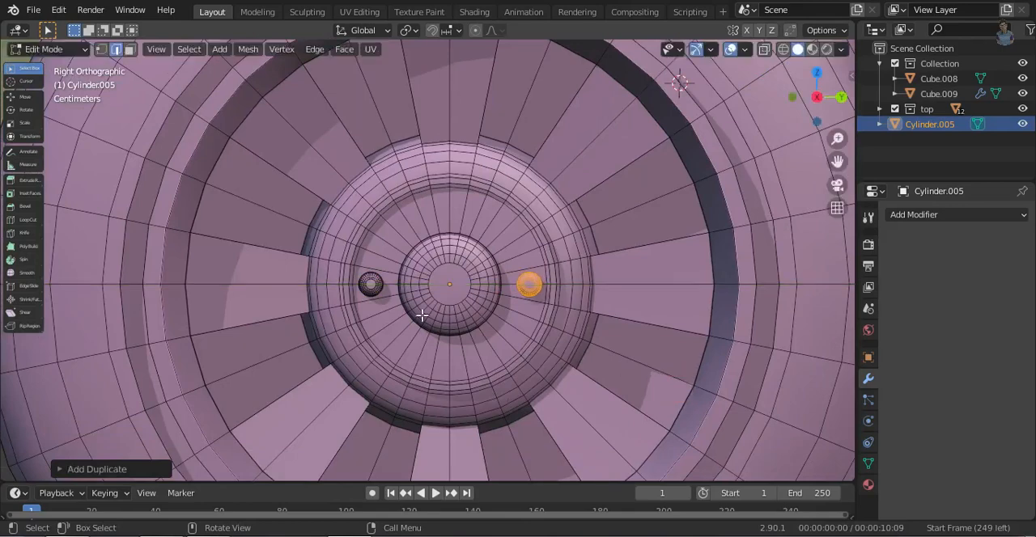
- Duplicate both opposite bolts and rotate the copies about the X axis to a diagonal position around the center cap
key(g)
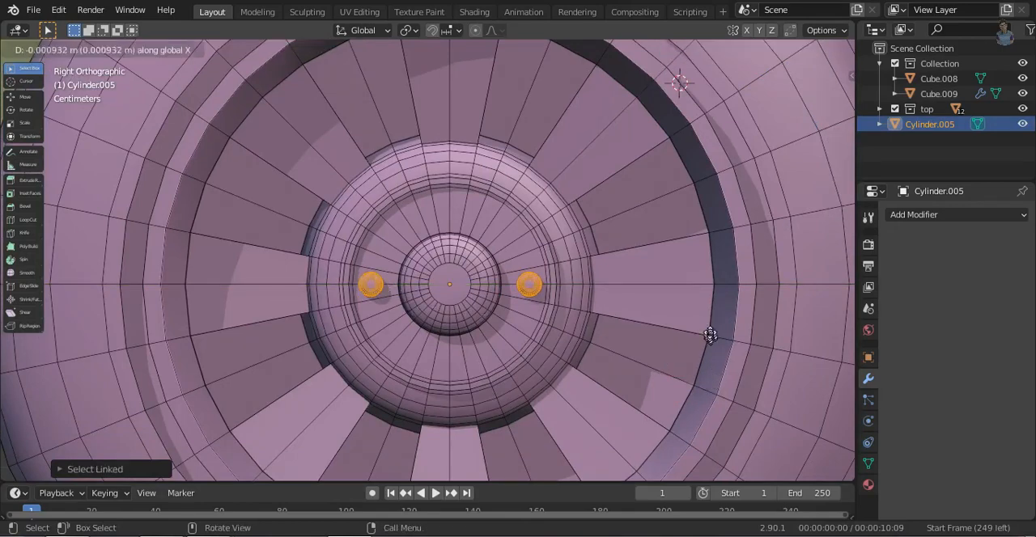
key(Escape)
key(r)
key(y)
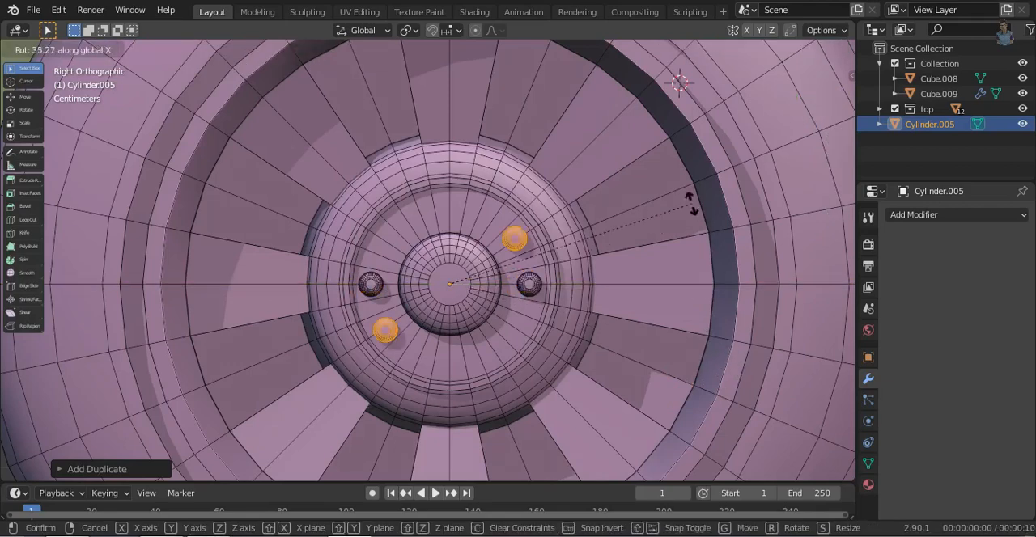
click(671, 167)
- Duplicate the rotated bolt pair and rotate each new copy about 45 degrees around X until eight bolts encircle the center cap
key(shift+d)
right_click(767, 397)
key(r)
key(x)
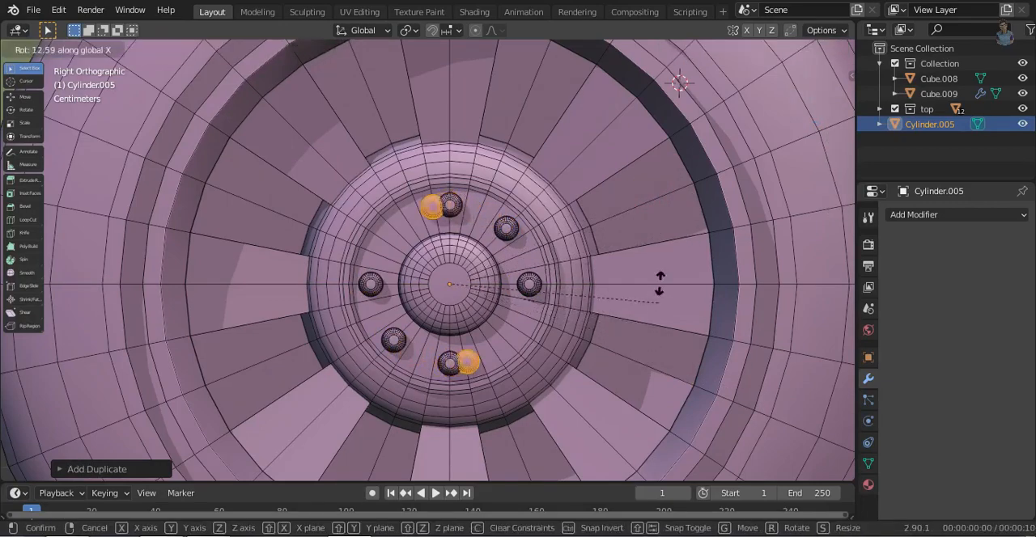
click(630, 194)
- Select the eight hub bolts, add two new materials to the wheel, and assign the second one to the bolts
key(l)
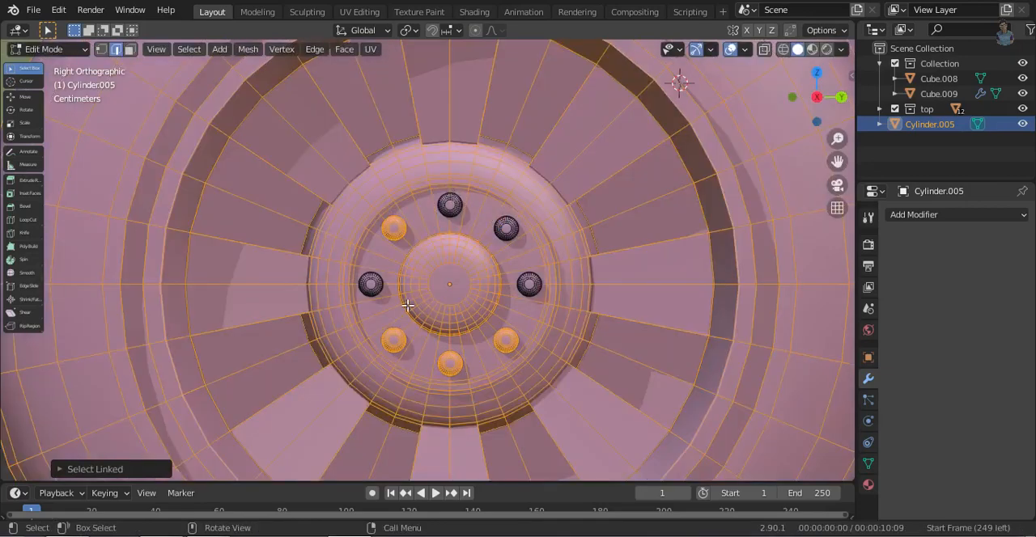
key(ctrl+z)
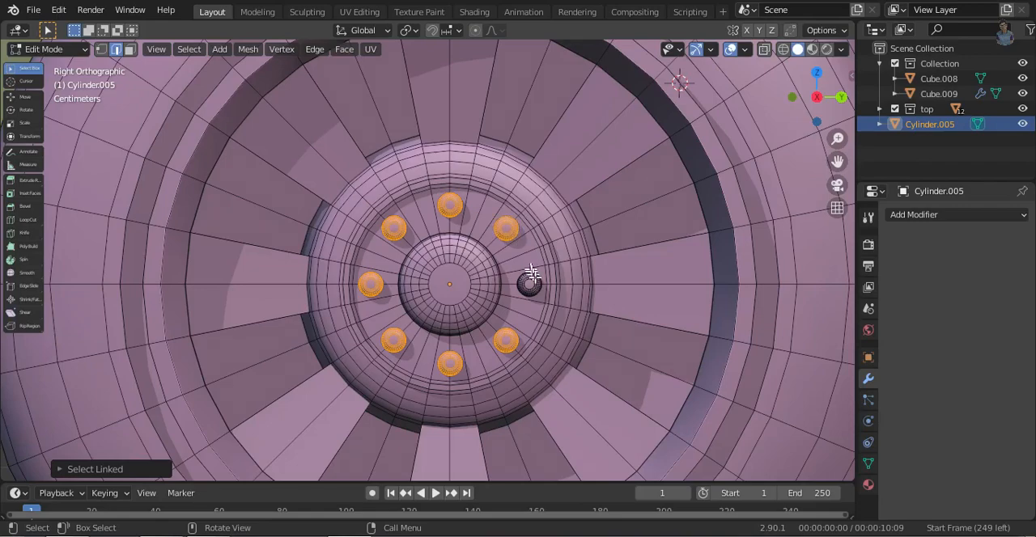
scroll(664, 235, down, 6)
click(985, 219)
key(Escape)
click(869, 485)
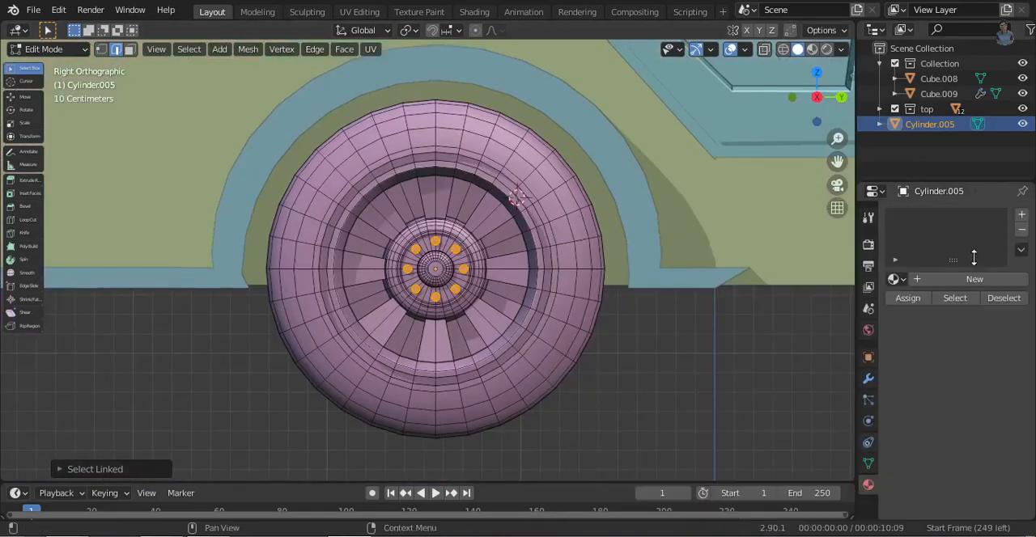
click(1020, 216)
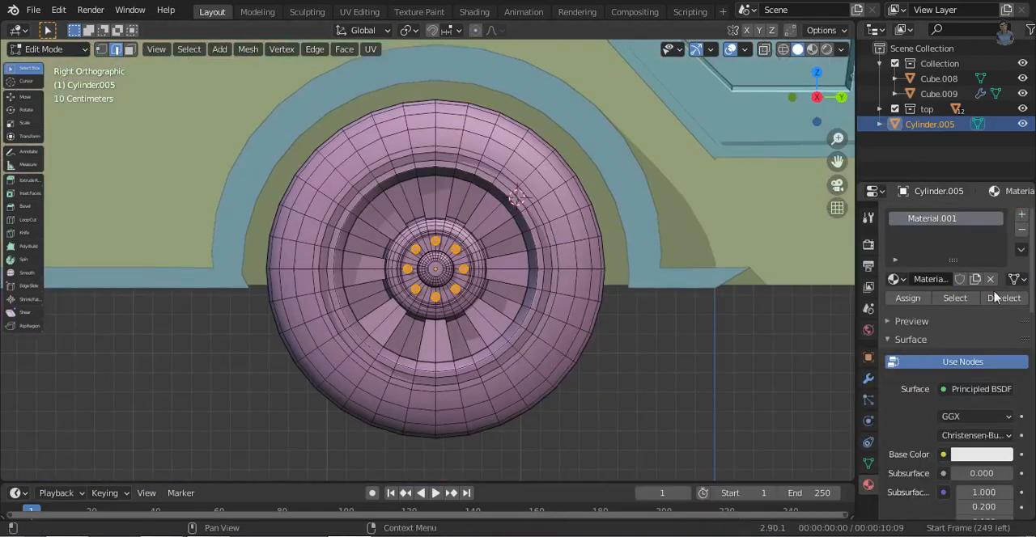
click(1021, 214)
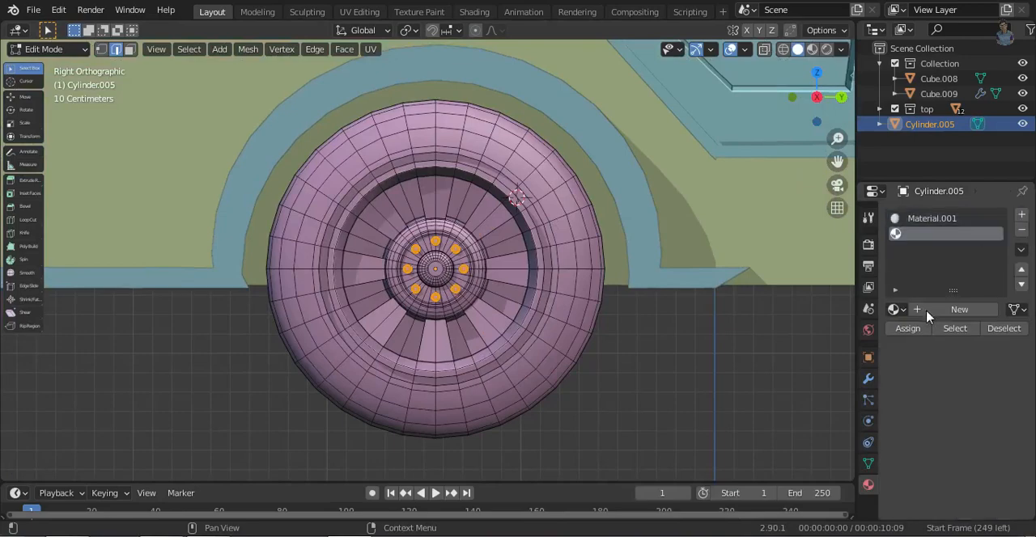
click(907, 328)
scroll(456, 331, down, 3)
middle_drag(569, 407, 606, 361)
click(809, 104)
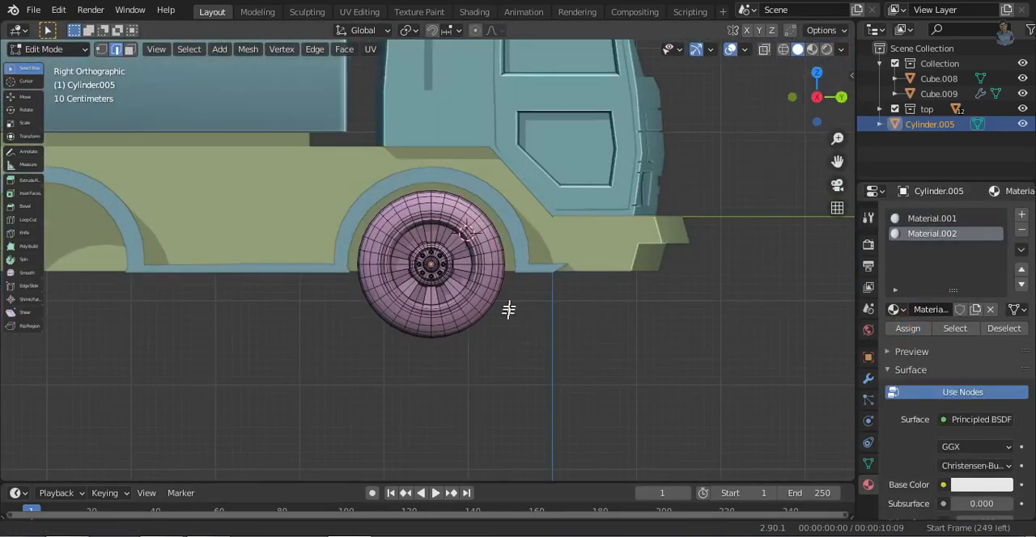
- Leave mesh editing and add an Array modifier to the wheel with count 2 and relative offset X 0, Y 1
scroll(526, 356, up, 2)
key(Tab)
scroll(369, 314, down, 3)
middle_drag(369, 314, 416, 293)
click(868, 378)
click(948, 212)
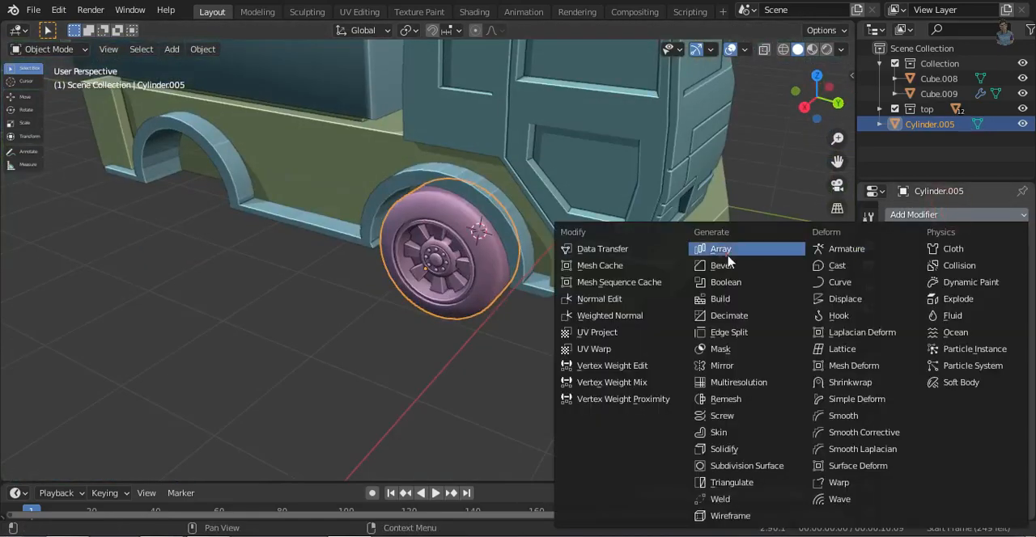
click(712, 243)
key(Tab)
text(1)
click(901, 353)
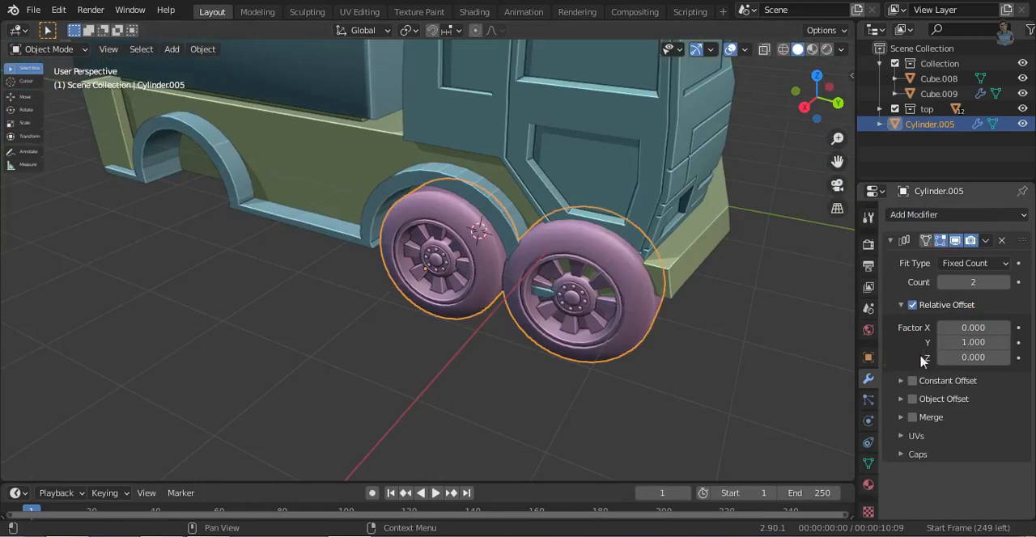
- Adjust the array's relative Y offset to -2.62 so the second wheel is centred in the rear wheel arch
text(-5)
key(Return)
drag(971, 342, 1004, 343)
click(803, 106)
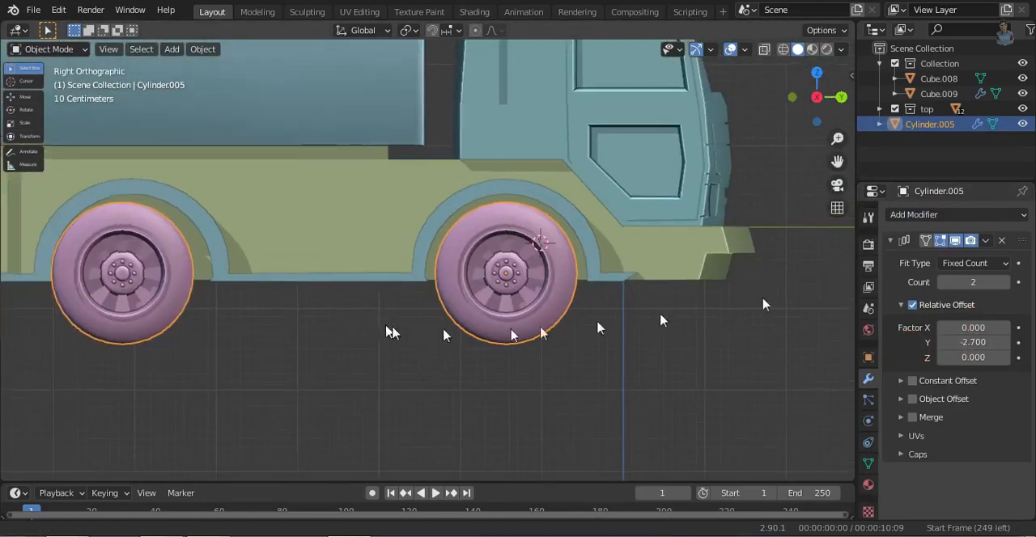
shift+middle_drag(444, 335, 480, 346)
click(1004, 342)
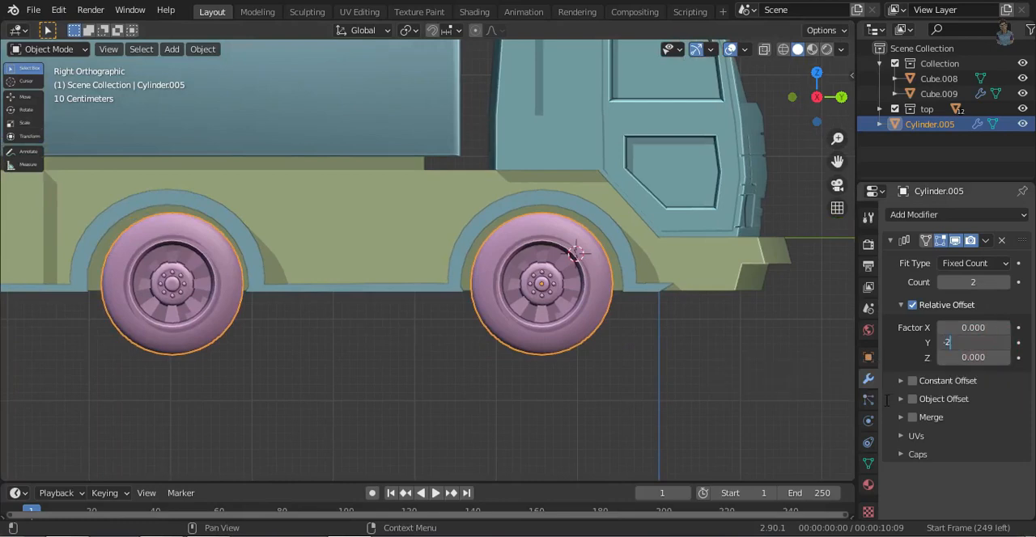
click(910, 353)
click(944, 342)
click(947, 343)
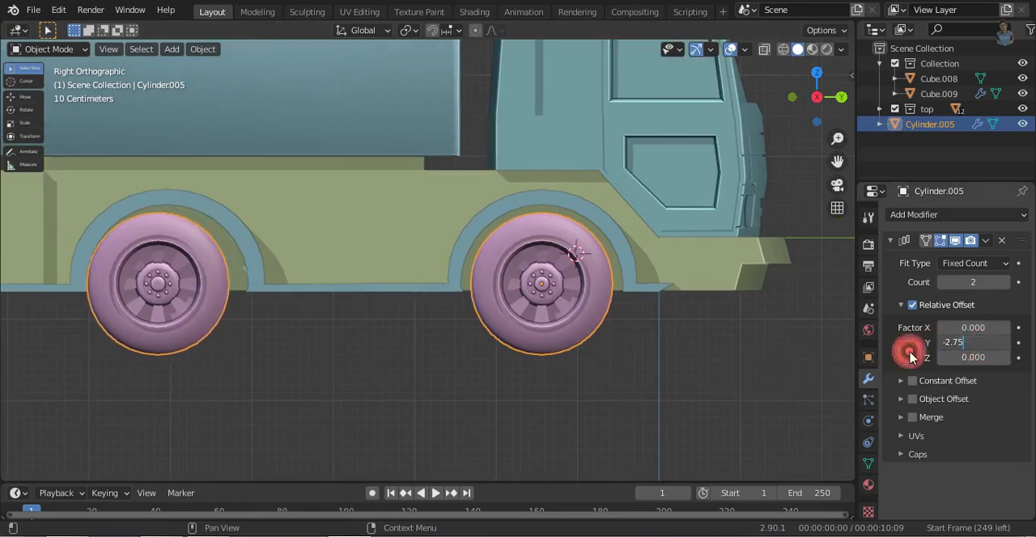
click(910, 354)
double_click(967, 343)
key(Return)
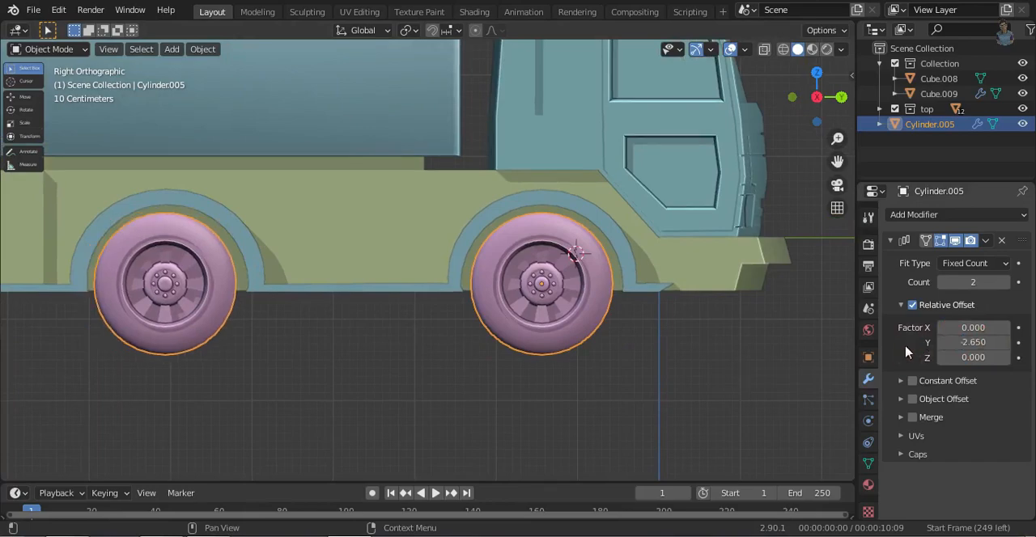
text(2)
click(903, 354)
- Duplicate the wheel pair along X and rotate the copy 180° about Z so it faces the opposite side
middle_drag(526, 280, 525, 402)
key(shift+d)
key(x)
click(636, 342)
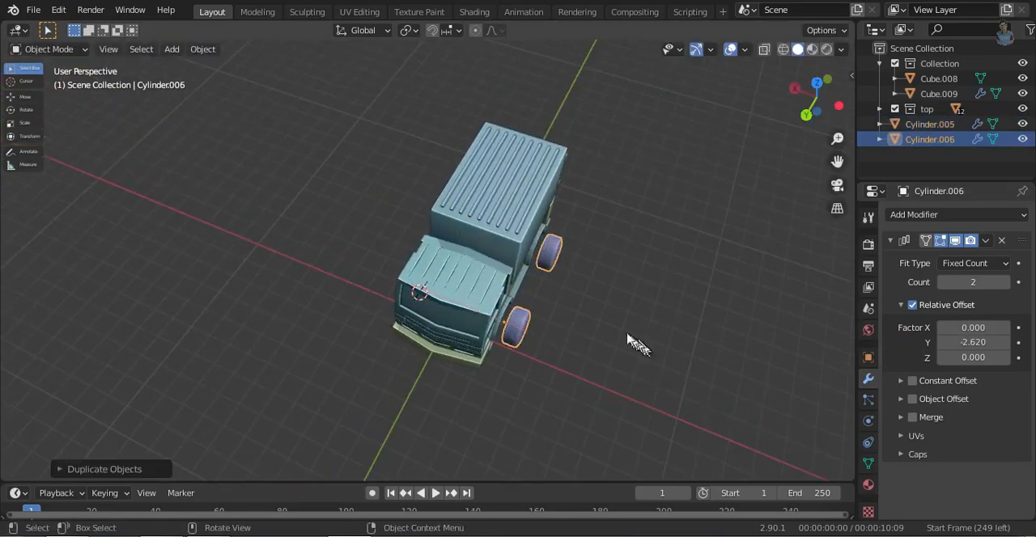
middle_drag(636, 342, 635, 388)
text(r180)
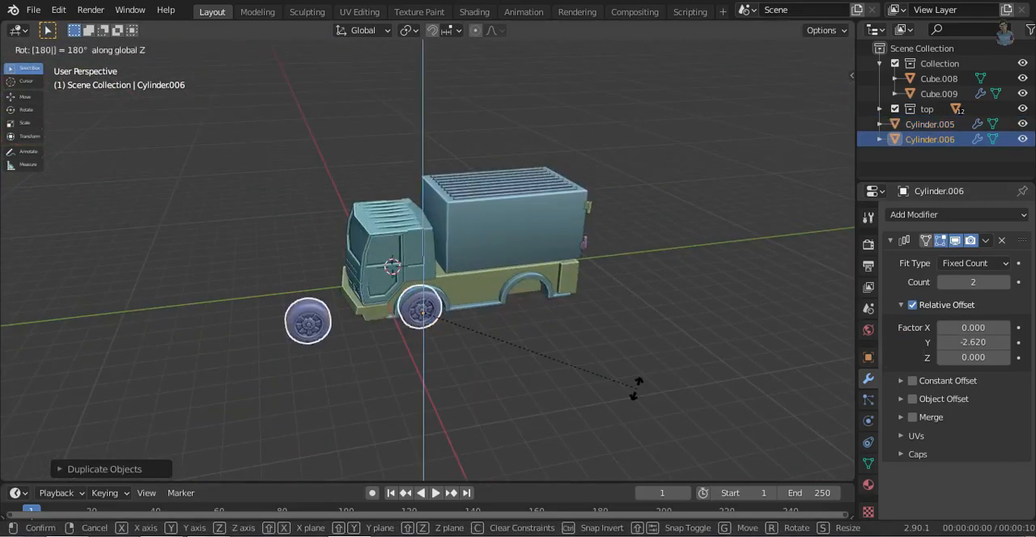
click(635, 389)
- Move the duplicated wheel pair along Y in the left view to centre both wheels in their arches
click(818, 104)
ctrl+middle_drag(555, 259, 494, 360)
key(g)
key(y)
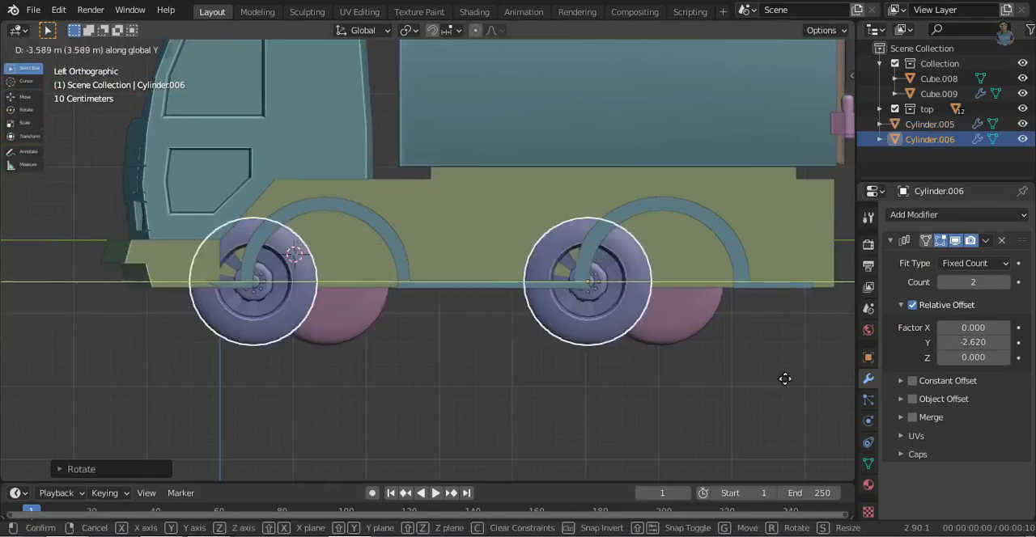
click(704, 425)
middle_drag(636, 415, 635, 374)
click(816, 98)
click(944, 345)
click(1005, 343)
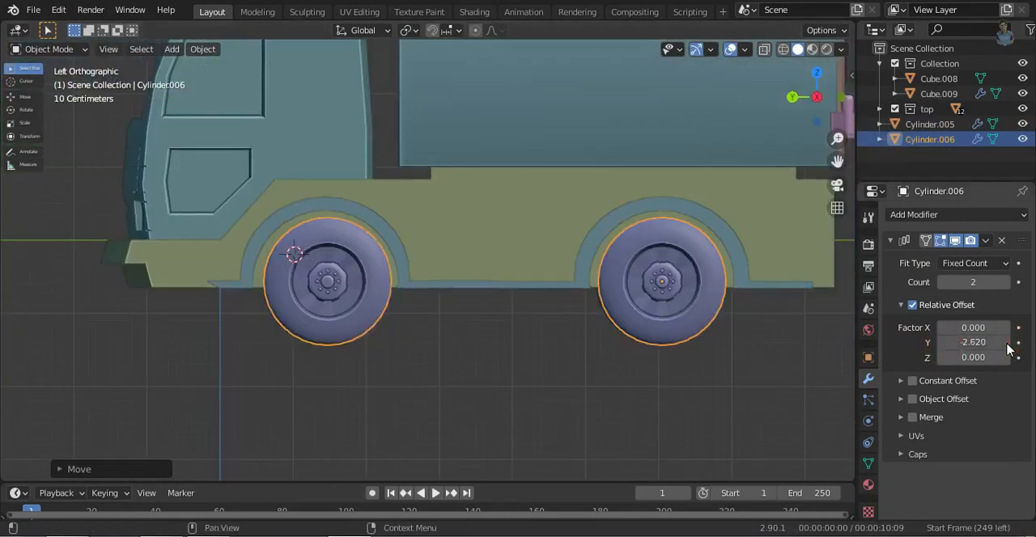
- Move the duplicated wheel pair about -0.2 m along X in the top view to seat it under the arches
middle_drag(474, 382, 709, 334)
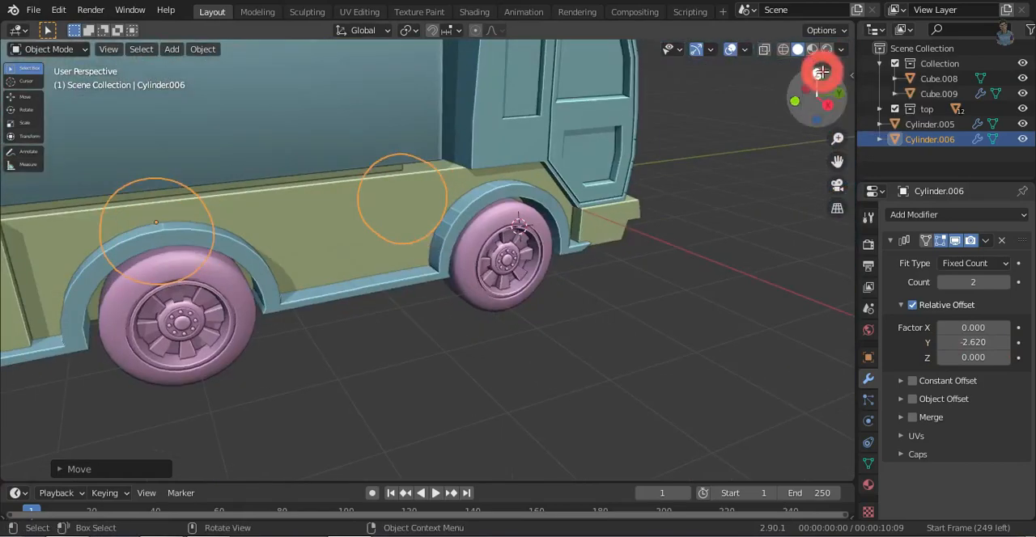
click(821, 72)
key(g)
key(x)
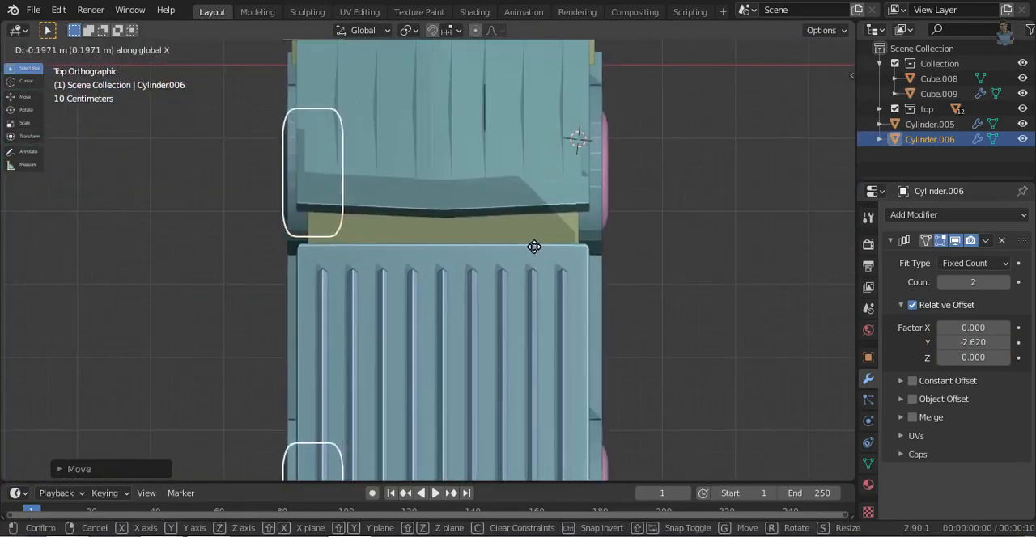
click(532, 245)
click(730, 49)
ctrl+middle_drag(696, 259, 666, 365)
middle_drag(454, 236, 631, 243)
click(731, 49)
- Add a cube at the 3D cursor on the chassis side between the wheels and scale it down
key(shift+a)
mouse_move(624, 222)
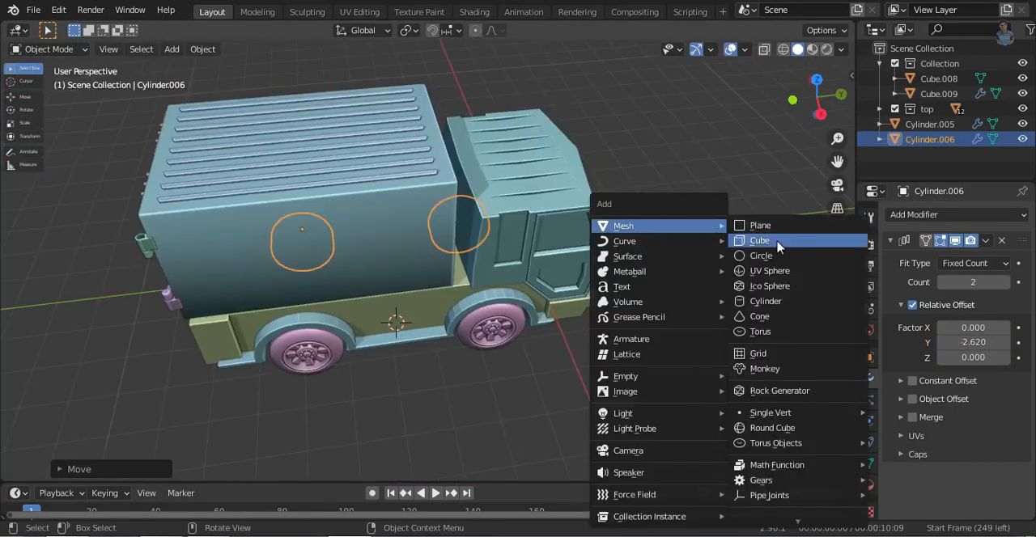
click(774, 238)
key(s)
click(640, 383)
click(825, 110)
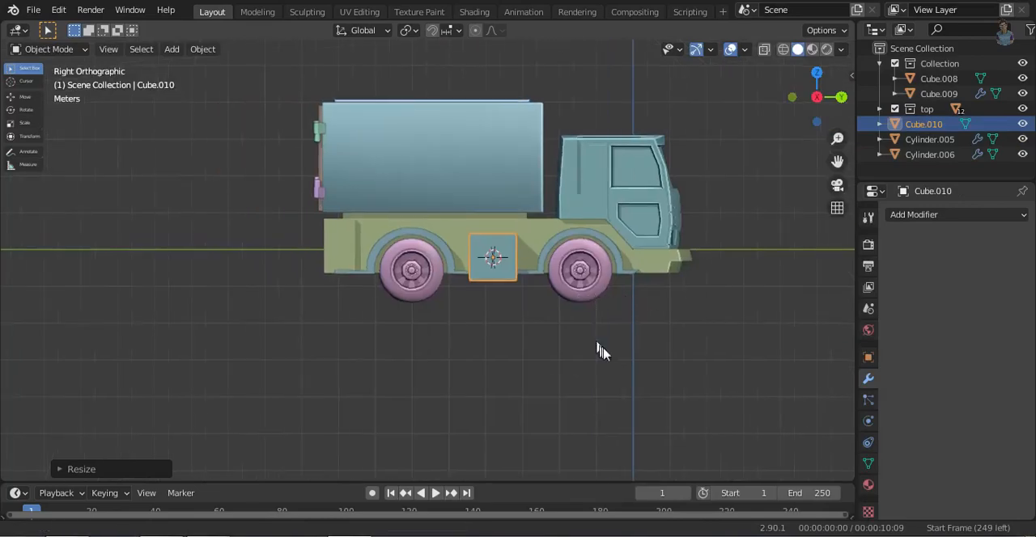
- Stretch the cube along Y and flatten it along Z to about 0.6 to fit between the two wheel arches
scroll(597, 352, up, 7)
shift+middle_drag(475, 307, 243, 308)
key(s)
key(x)
key(y)
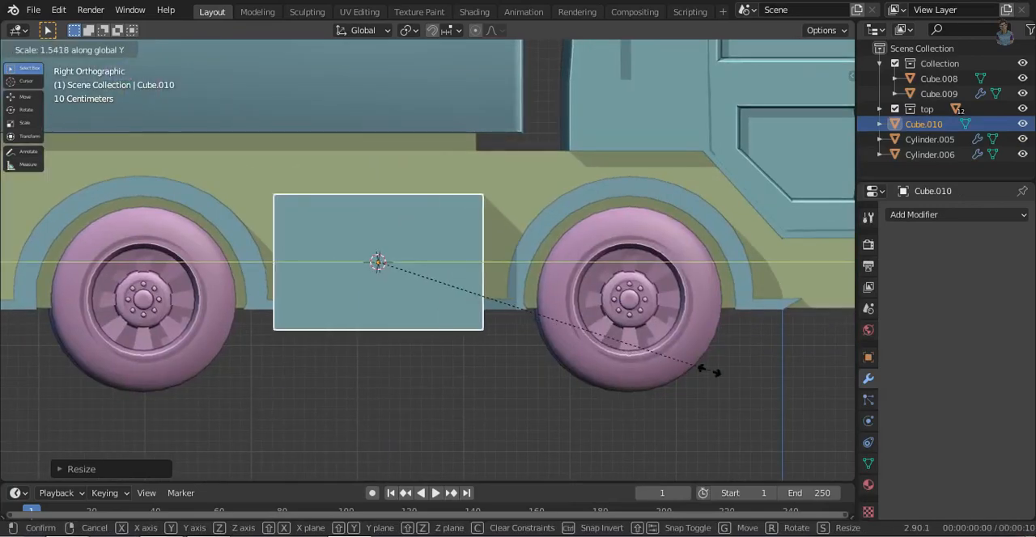
click(727, 384)
key(s)
key(z)
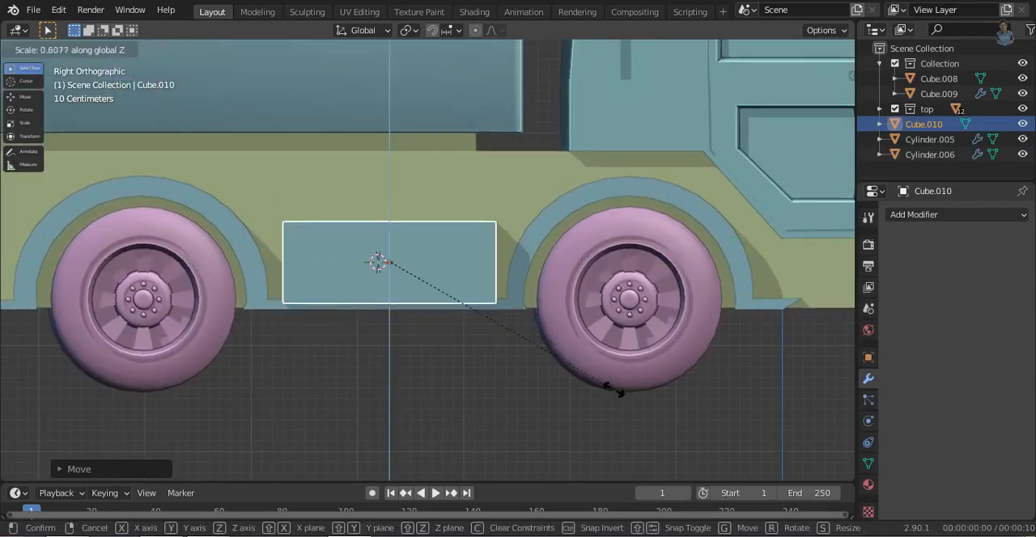
click(596, 384)
key(s)
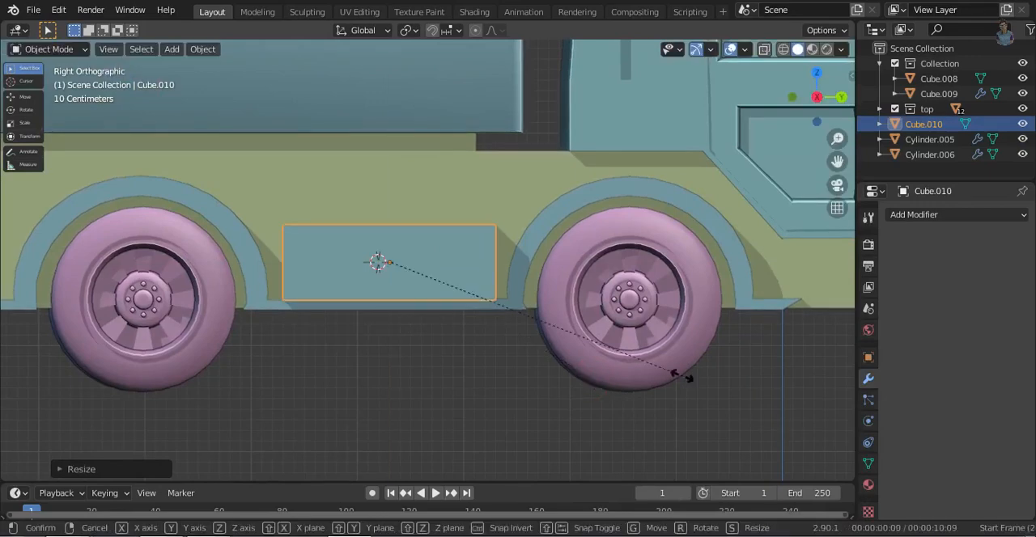
key(y)
click(562, 326)
- Thin the side box along X to about 0.45 of its depth so it sits on the side step
middle_drag(562, 326, 573, 340)
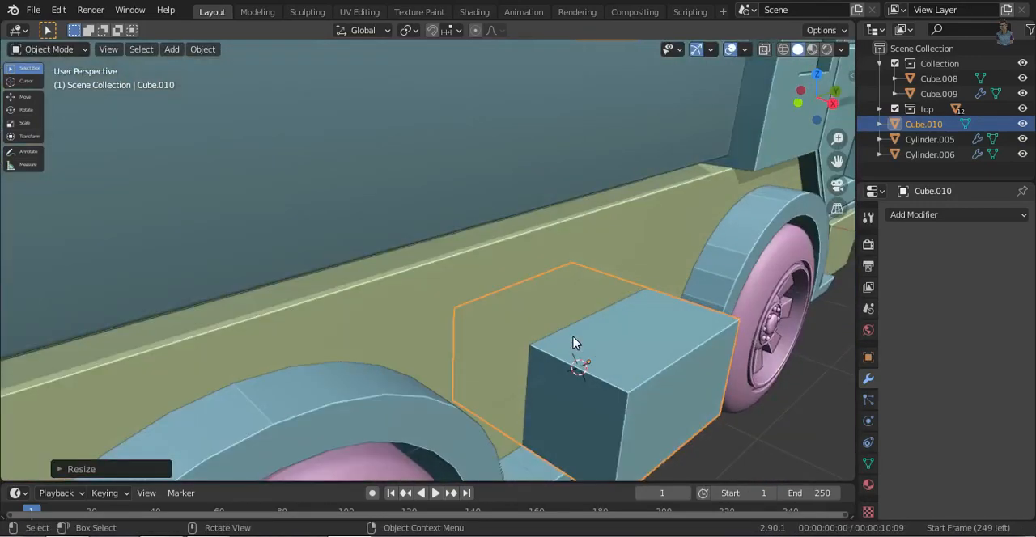
key(s)
key(x)
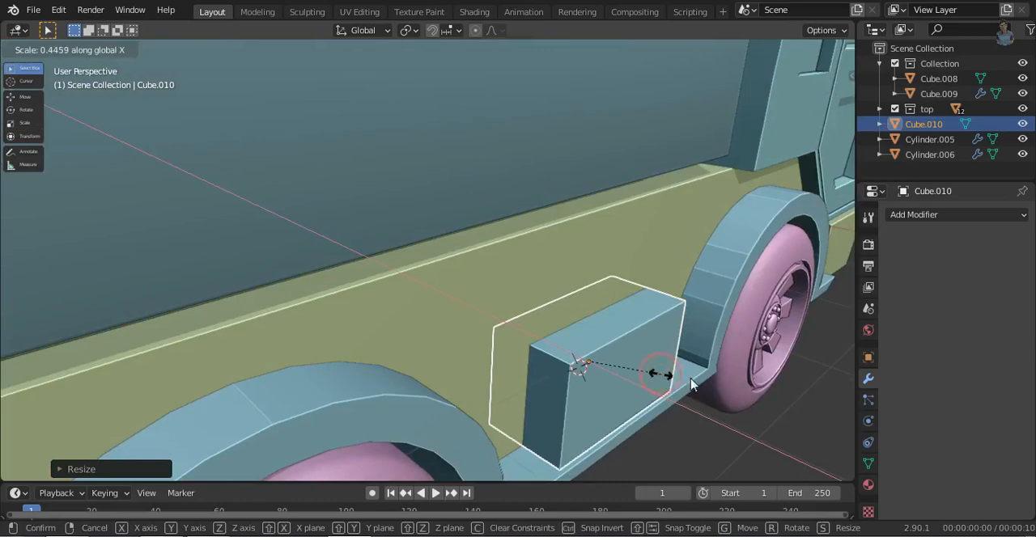
click(690, 385)
- Add seven evenly spaced vertical loop cuts across the side box's length
middle_drag(480, 326, 454, 335)
key(Tab)
key(ctrl+r)
click(433, 376)
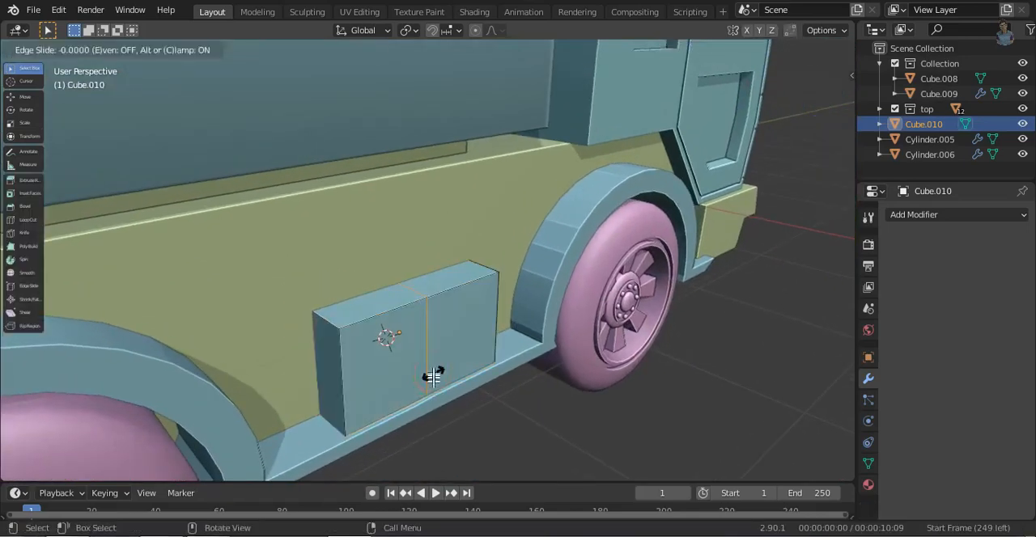
right_click(433, 376)
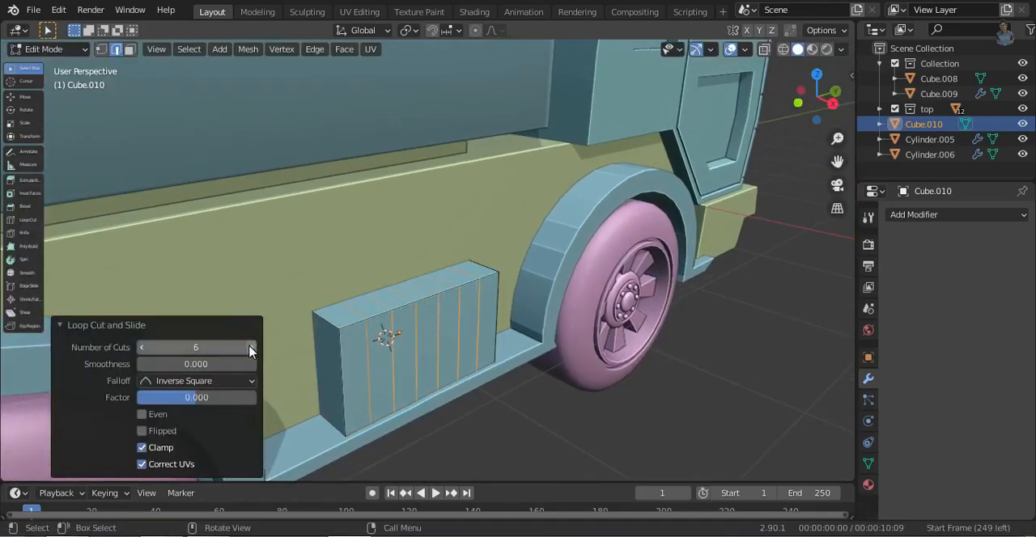
- Select the second face ring from each end of the side box and extrude both outward as raised straps
key(3)
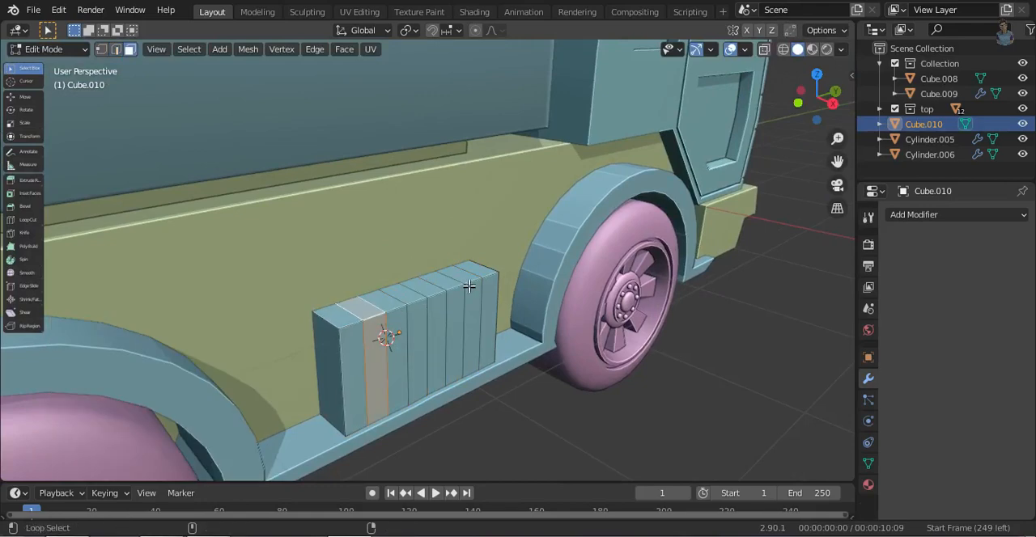
key(s)
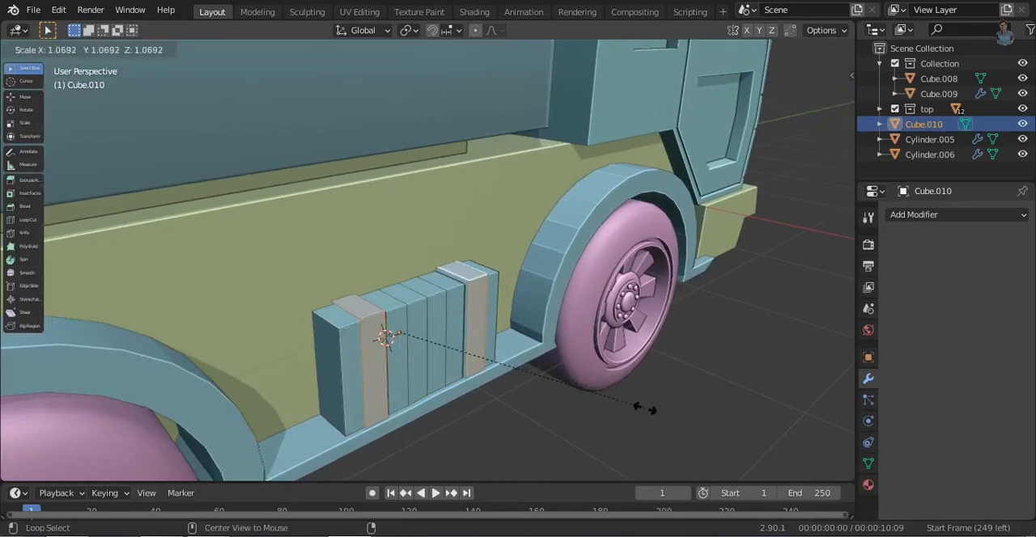
right_click(653, 413)
key(alt+s)
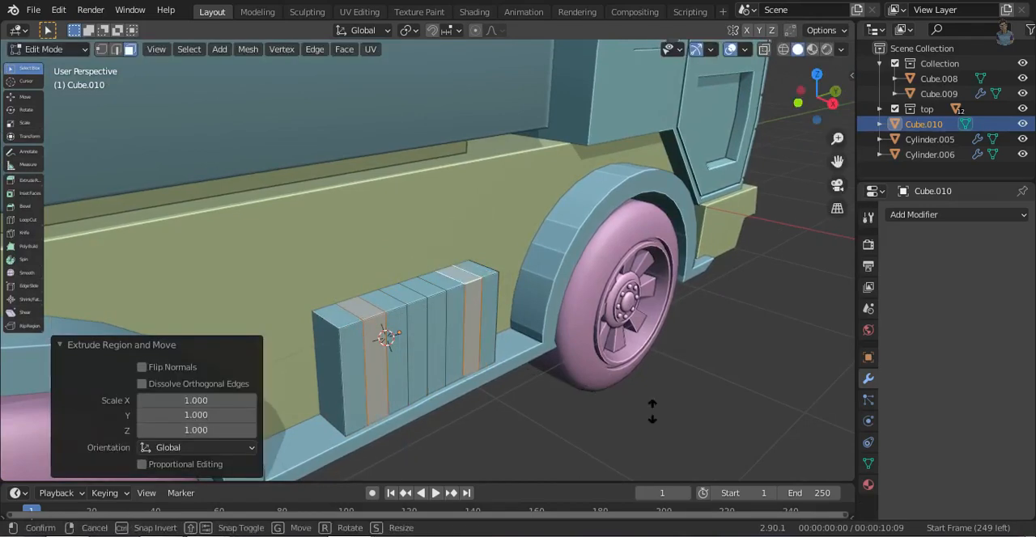
click(640, 398)
- Move the front faces of both straps outward about 0.043 m along X
click(376, 381)
shift+click(481, 316)
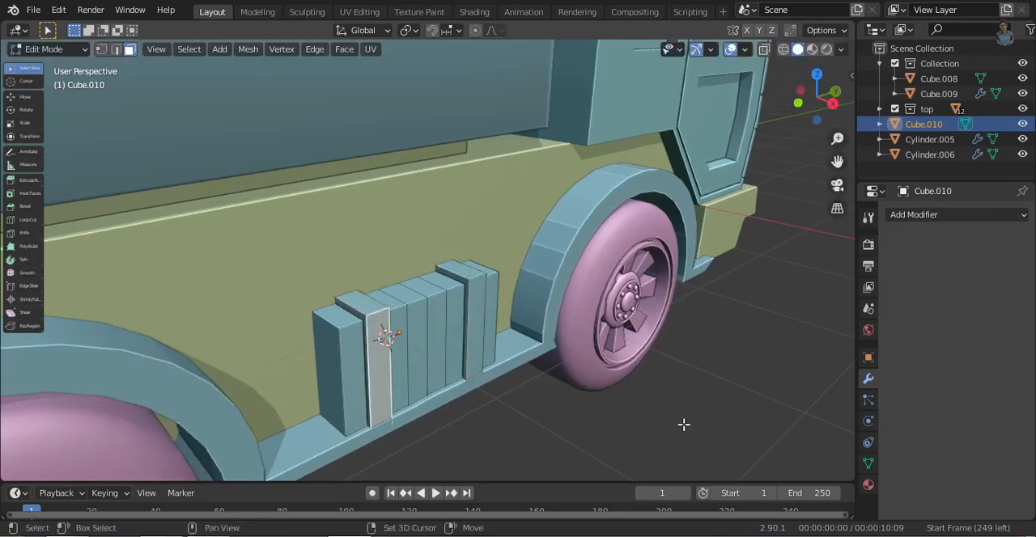
key(g)
key(x)
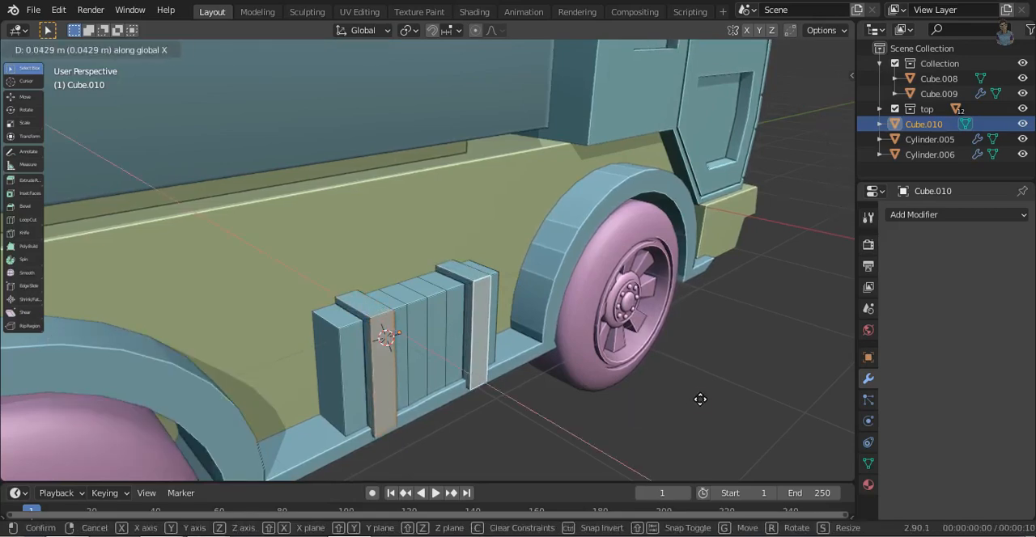
click(700, 399)
- Cut a lengthwise edge loop through the side box and extrude one middle top face up about 0.099 m
click(414, 294)
middle_drag(414, 295, 482, 384)
click(467, 360)
click(462, 356)
key(3)
click(448, 341)
key(e)
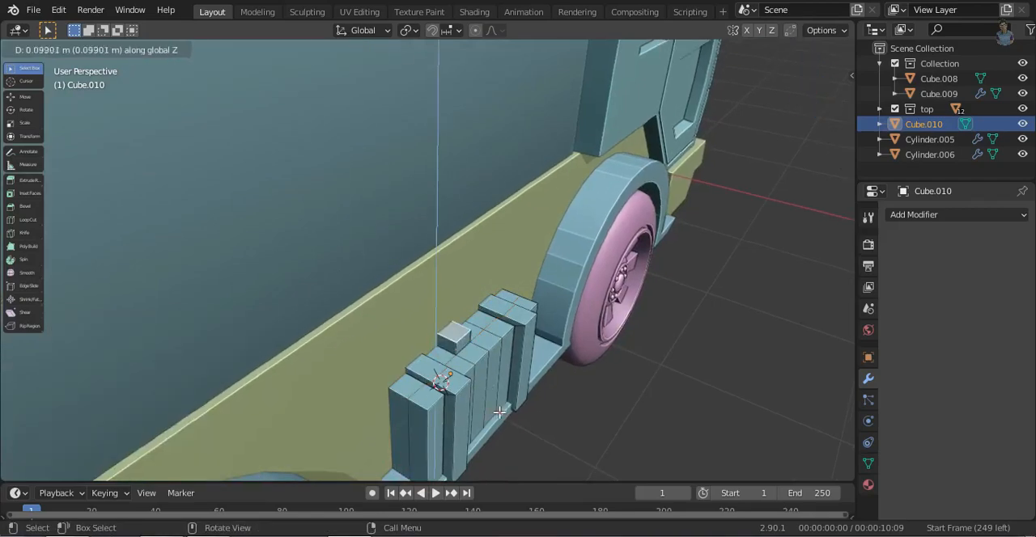
click(499, 413)
- Select the entire side box, duplicate it, and move the copy about -4.95 m along X to the truck's opposite side
middle_drag(498, 412, 456, 357)
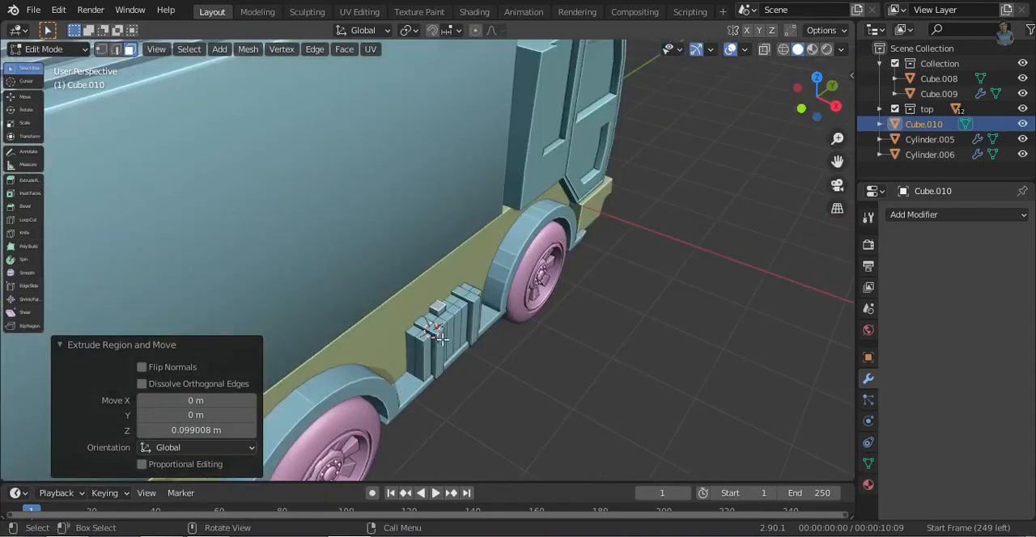
key(l)
click(817, 78)
shift+middle_drag(526, 357, 613, 328)
key(shift+d)
key(x)
click(446, 393)
- Rotate the duplicated side box 180° about Z and move it along X against the opposite side of the chassis
key(r)
key(z)
key(BackSpace)
key(BackSpace)
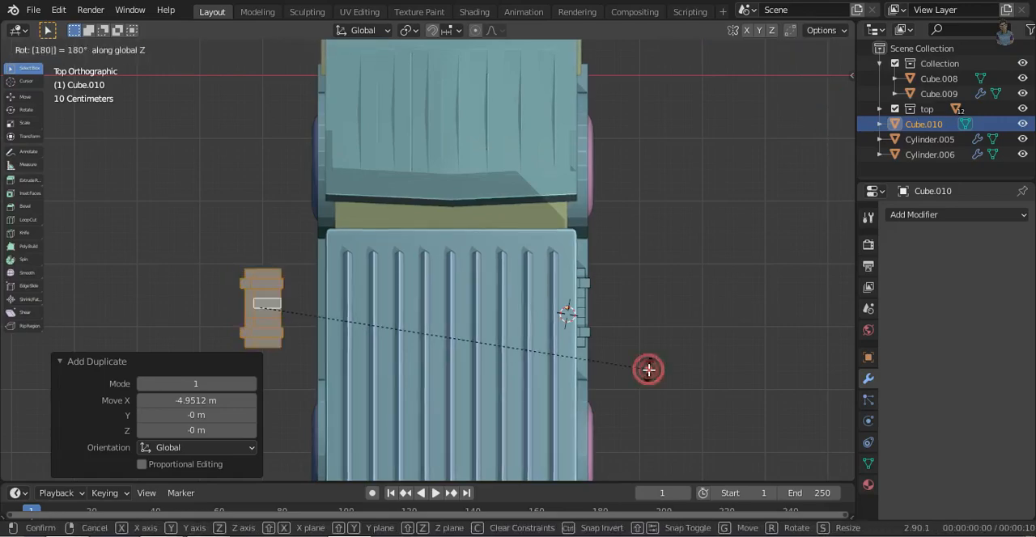
key(Return)
key(g)
key(x)
click(485, 446)
middle_drag(303, 394, 607, 303)
scroll(396, 403, down, 3)
click(406, 403)
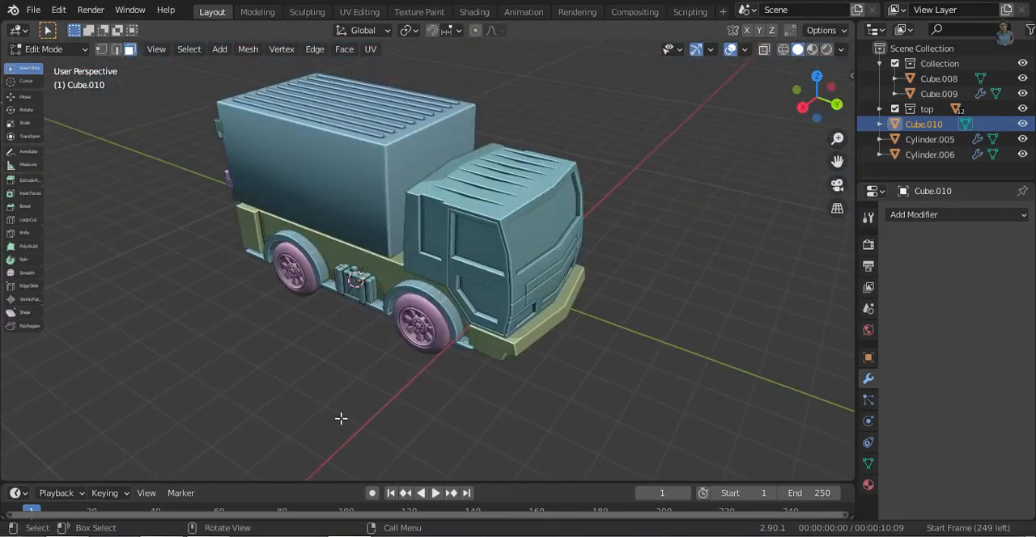
- Open the cargo box mesh for editing and select its front face facing the cab
middle_drag(246, 362, 377, 295)
key(Tab)
click(391, 185)
middle_drag(492, 282, 417, 366)
key(Tab)
click(435, 193)
scroll(487, 325, up, 1)
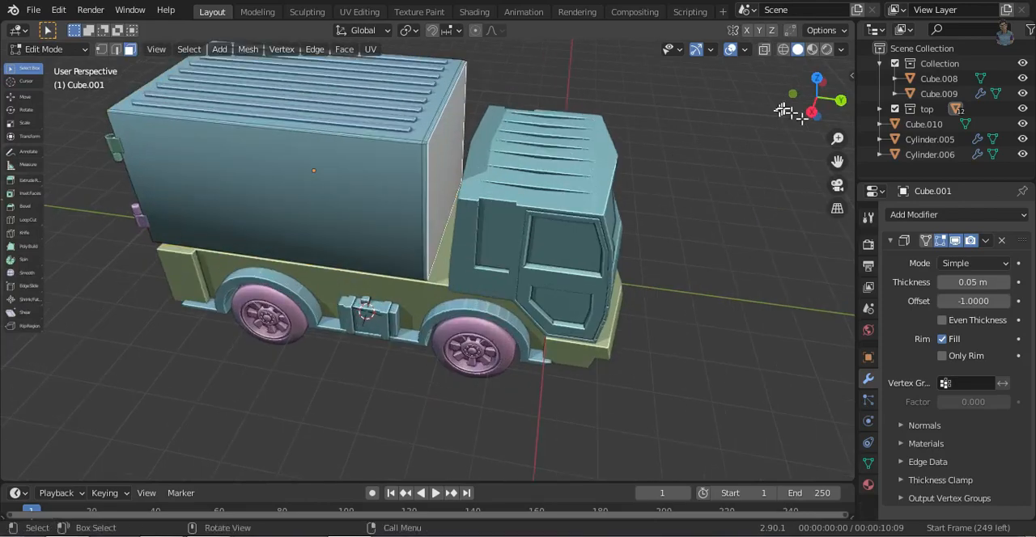
click(812, 112)
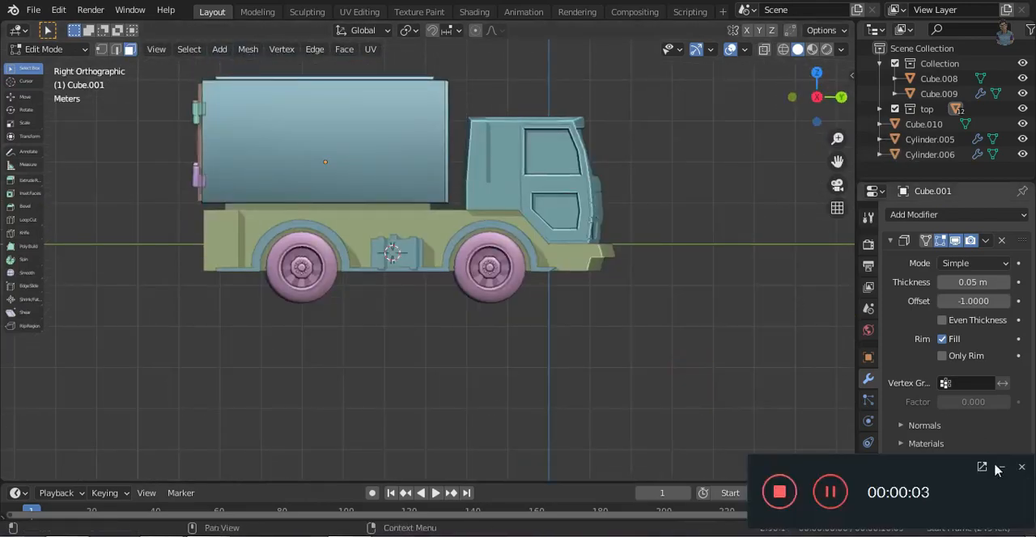
click(1002, 467)
middle_drag(554, 268, 469, 340)
click(386, 183)
click(802, 105)
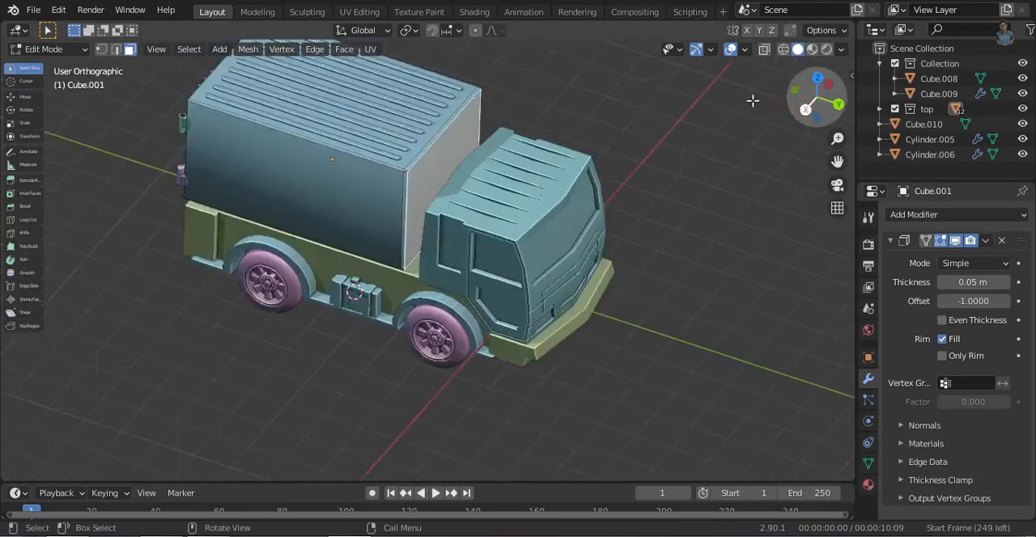
- Select the full front end of the cargo box through the mesh and move it along Y toward the cab
key(shift+z)
drag(416, 63, 490, 234)
middle_drag(698, 115, 576, 261)
key(shift+z)
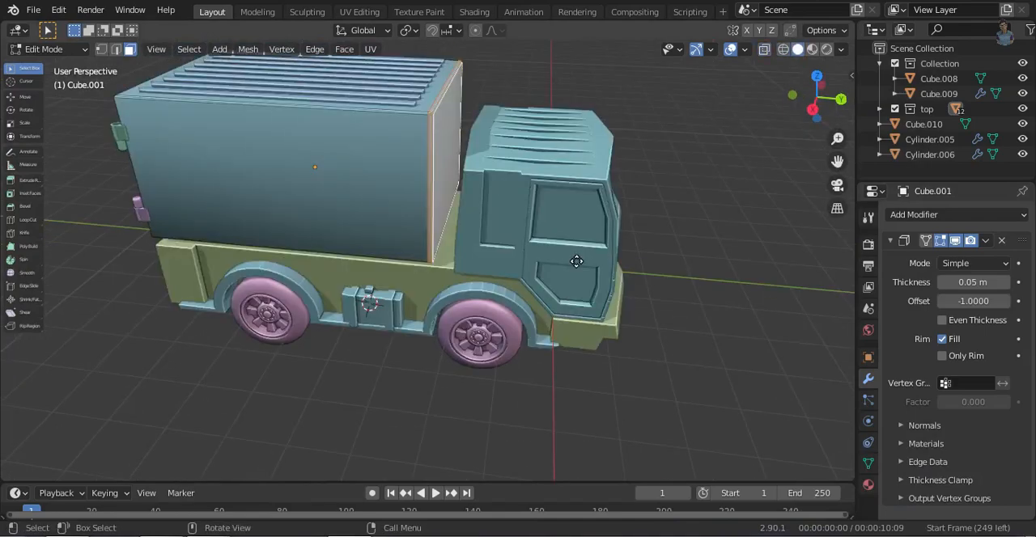
key(g)
key(y)
click(588, 277)
- Scale the arrayed roof ribs by about 1.07 along Y and shift them along Y to fit the lengthened cargo box
middle_drag(555, 312, 445, 214)
key(Tab)
click(446, 214)
key(s)
key(y)
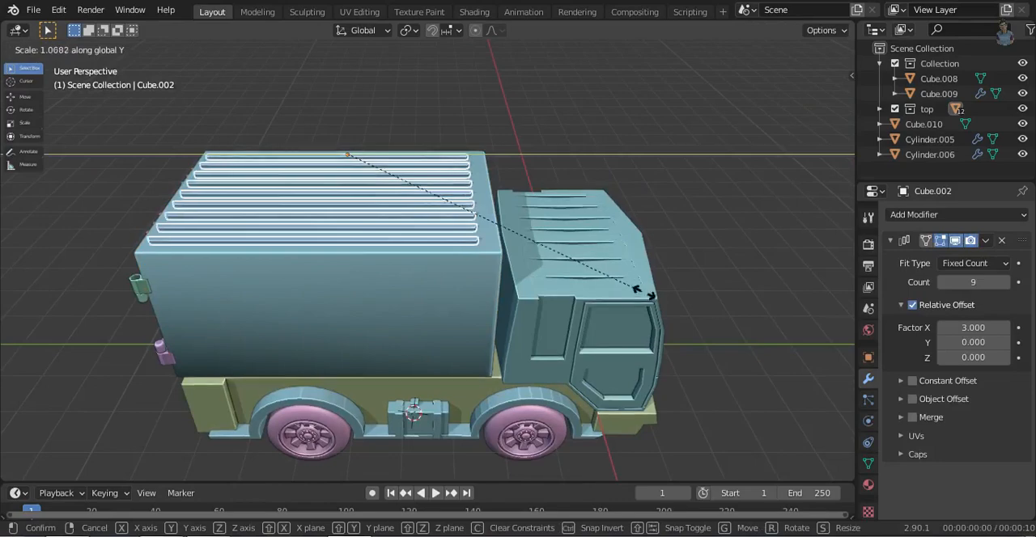
click(641, 291)
key(g)
key(y)
click(648, 299)
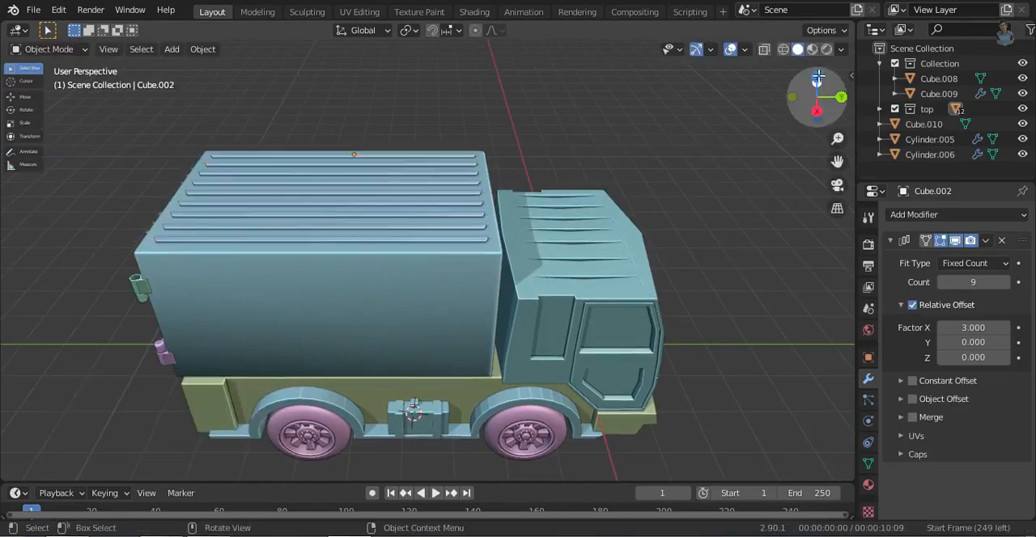
- Select all truck parts and raise them 1 m along Z
key(KP_7)
scroll(378, 324, down, 3)
middle_drag(379, 323, 593, 378)
key(a)
key(g)
key(z)
key(1)
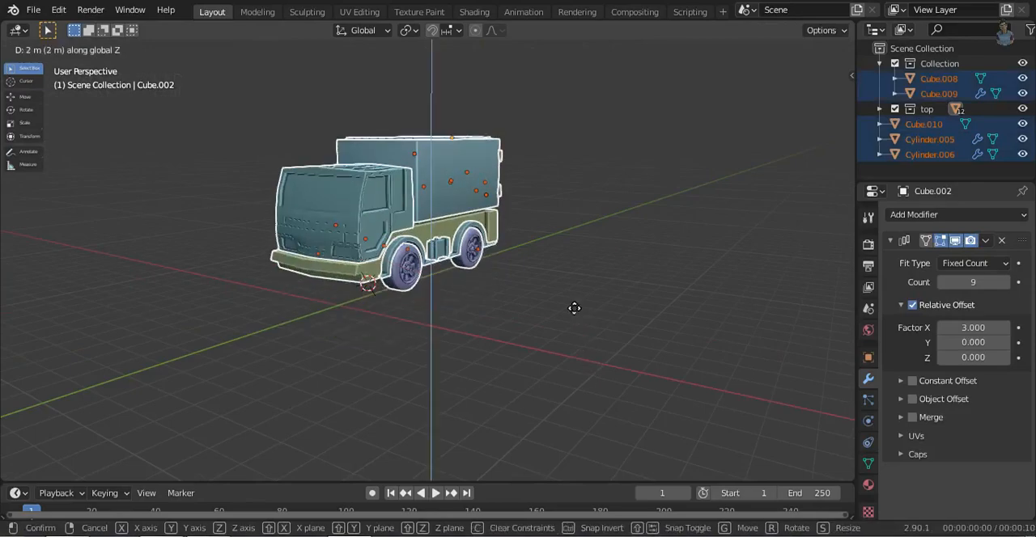
click(585, 358)
- Raise the whole truck a further 0.513 m along Z toward ground level
click(799, 95)
key(g)
key(z)
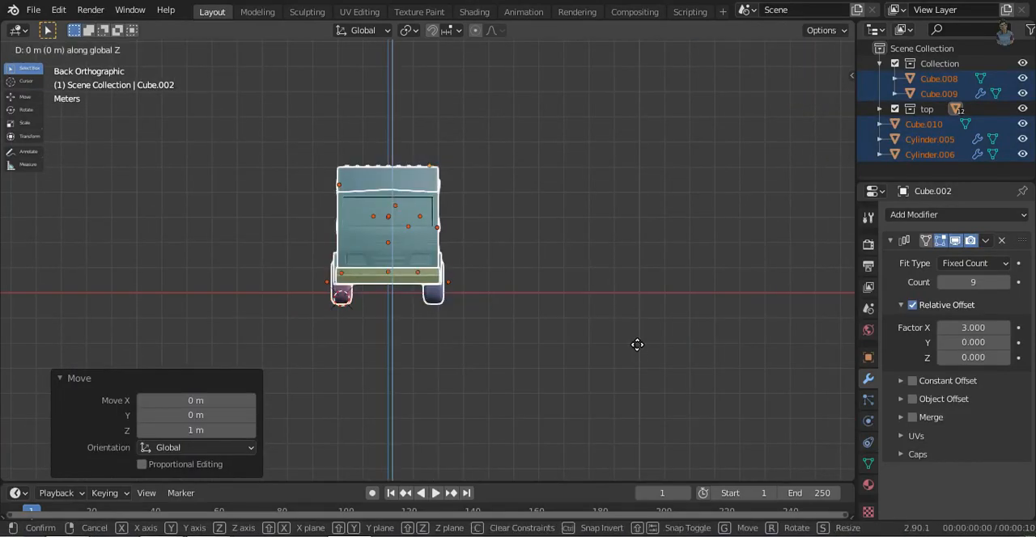
click(632, 337)
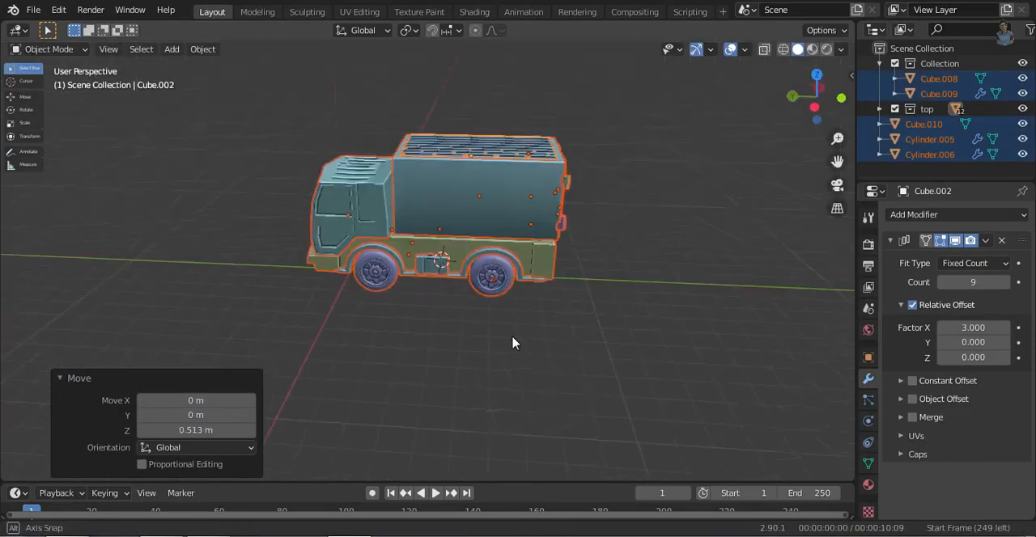
- Place the 3D cursor at the world origin and add a 2 m plane there
key(shift+a)
key(Escape)
click(640, 329)
key(shift+s)
click(582, 350)
key(shift+a)
mouse_move(537, 224)
click(680, 224)
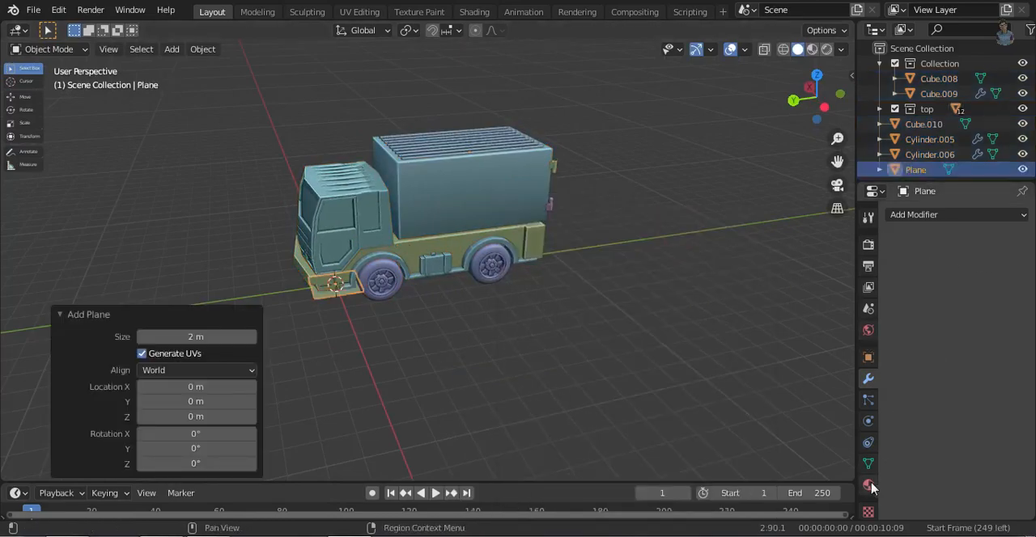
- Set the plane's X and Y scale to 40
click(868, 485)
click(867, 357)
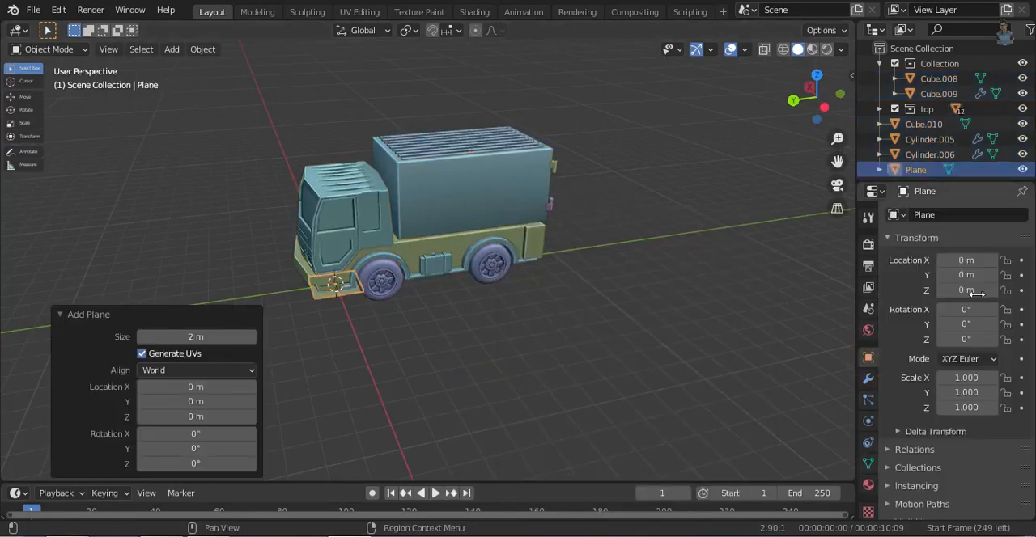
click(891, 394)
double_click(955, 394)
text(40)
key(Return)
- Extrude the whole ground plane about 0.656 m downward into a slab
click(717, 73)
middle_drag(597, 273, 573, 283)
key(Tab)
key(a)
key(e)
click(576, 292)
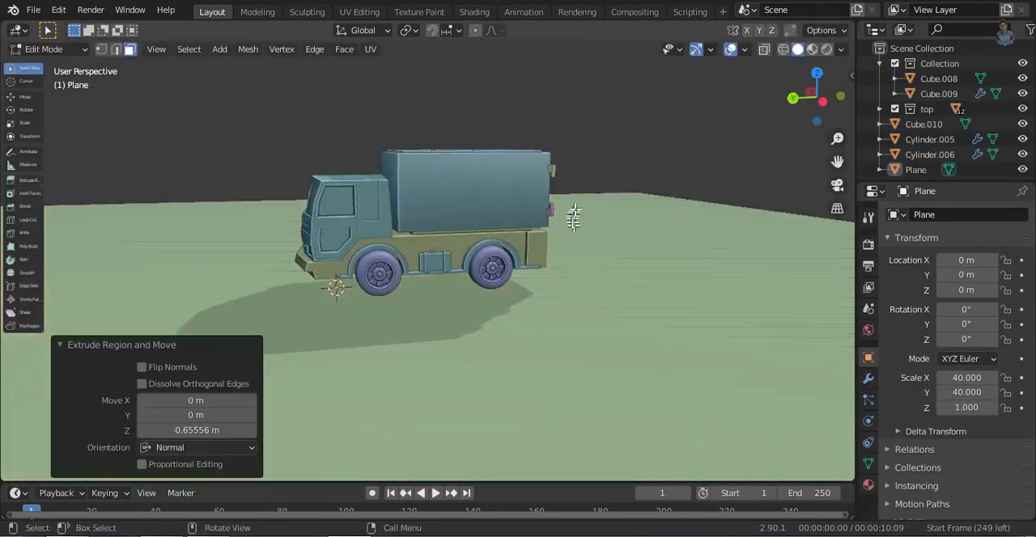
scroll(576, 292, down, 4)
middle_drag(576, 291, 546, 371)
key(a)
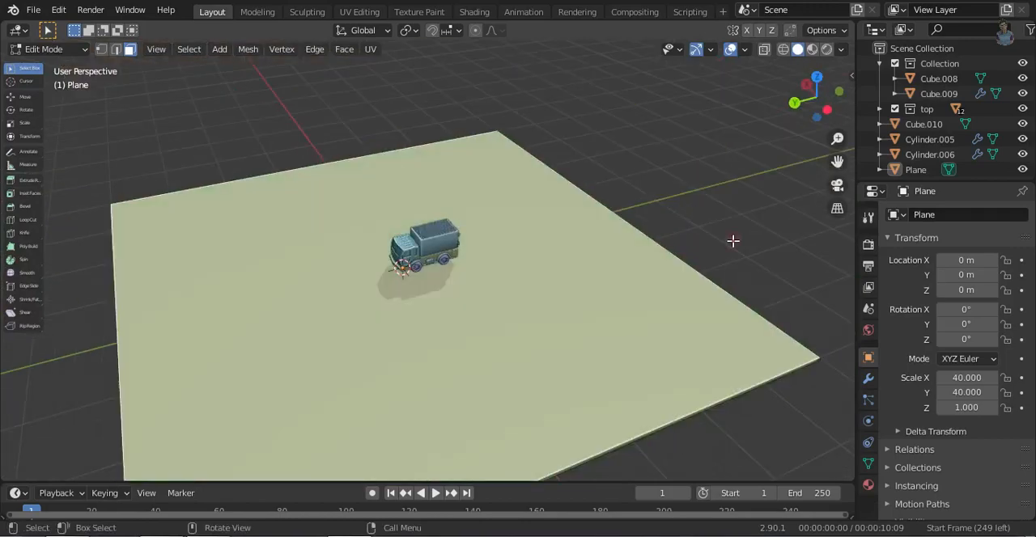
- Scale the ground slab down uniformly around the truck
key(Tab)
click(736, 442)
key(a)
click(659, 390)
key(s)
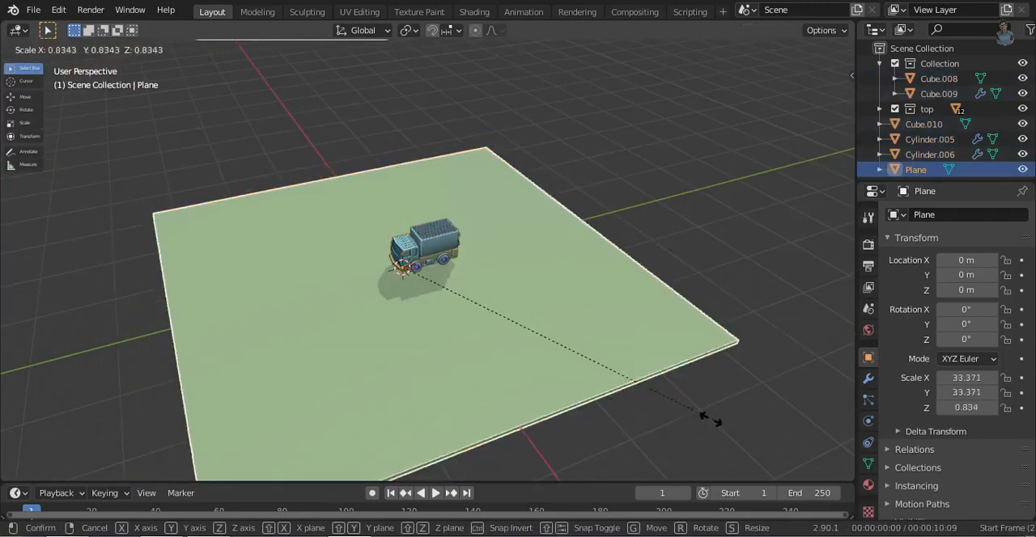
click(562, 369)
- Move the ground slab along Z to meet the bottoms of the truck's wheels
scroll(464, 236, up, 3)
scroll(464, 243, up, 10)
middle_drag(426, 251, 550, 209)
click(790, 98)
key(g)
key(z)
click(659, 377)
- Add a camera to the scene and look through it
middle_drag(659, 378, 613, 217)
middle_drag(613, 217, 702, 282)
key(shift+a)
click(518, 447)
key(KP_0)
- Use walk navigation to frame the truck's front corner, with the camera near X 12.1, Y 13.4, Z 7.7 m
key(shift+grave)
key(s)
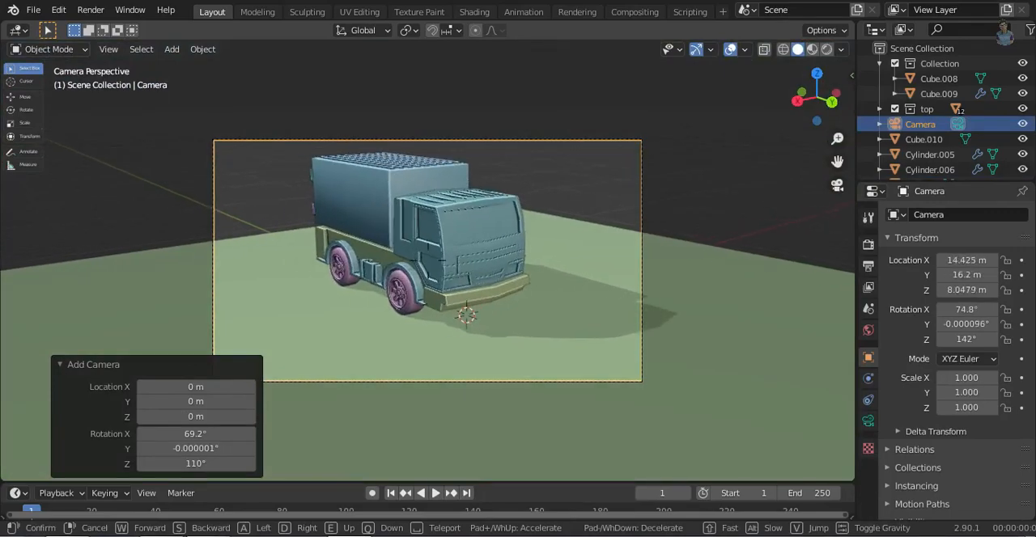
key(e)
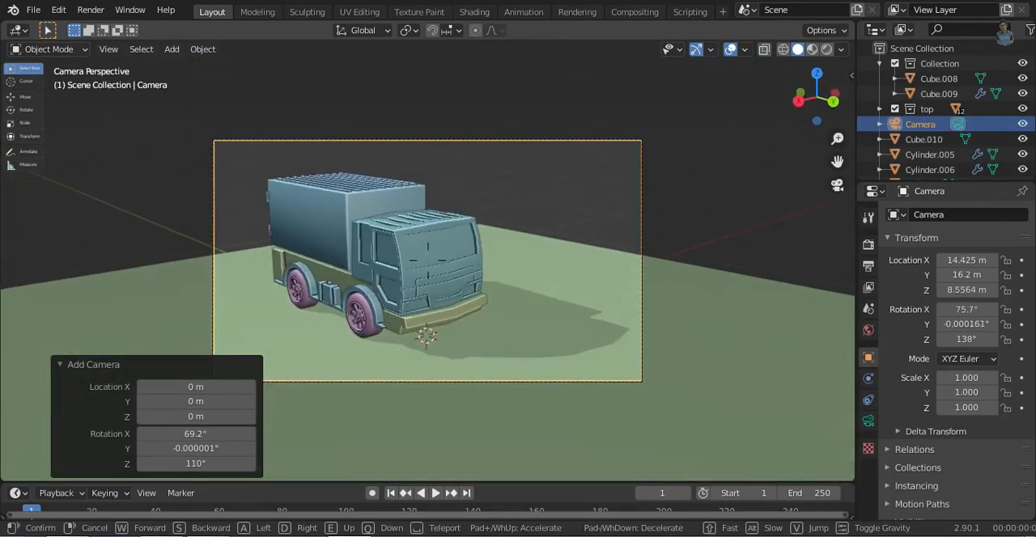
key(w)
click(427, 259)
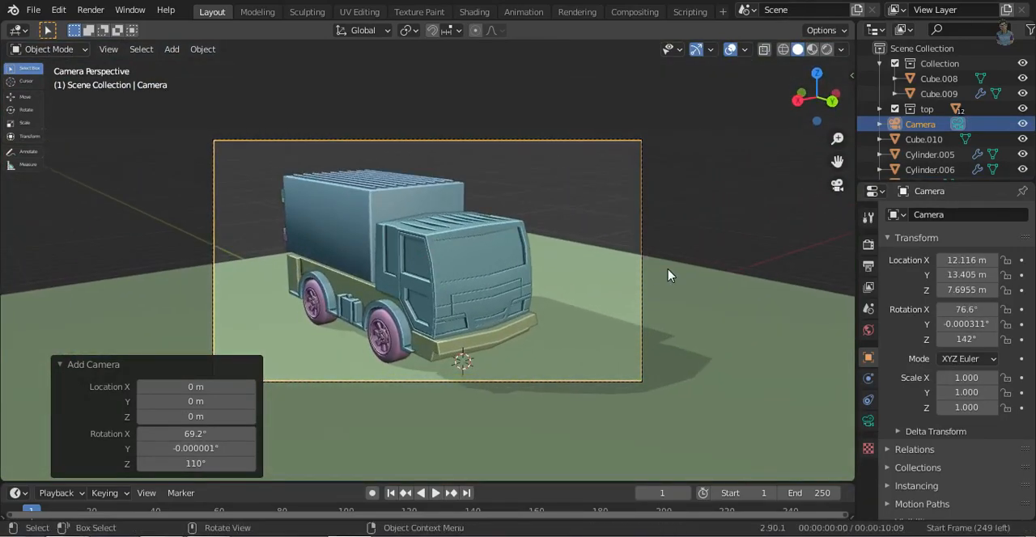
- Split the 3D viewport into two side-by-side areas and show the enlarged camera view in the second one
middle_drag(698, 242, 7, 24)
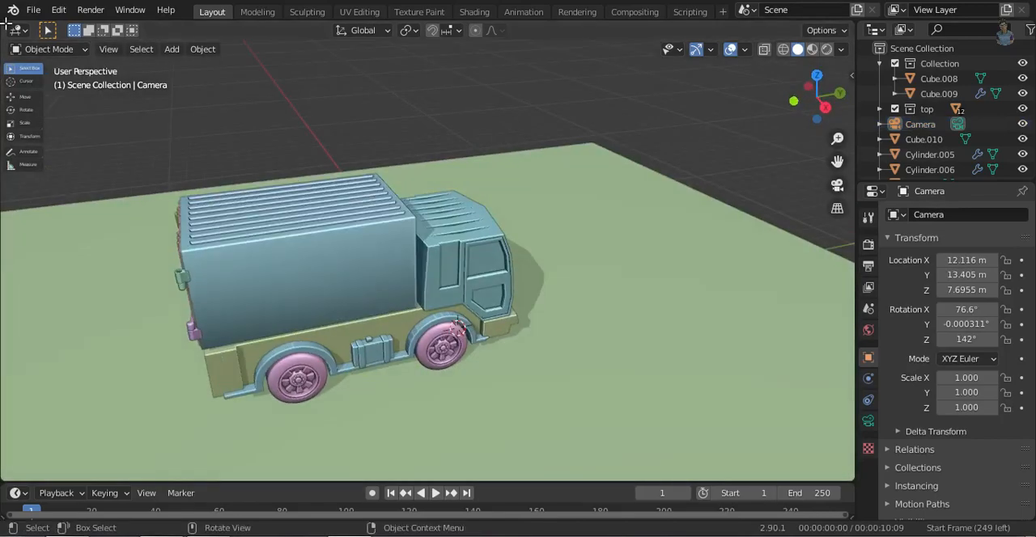
drag(471, 88, 426, 94)
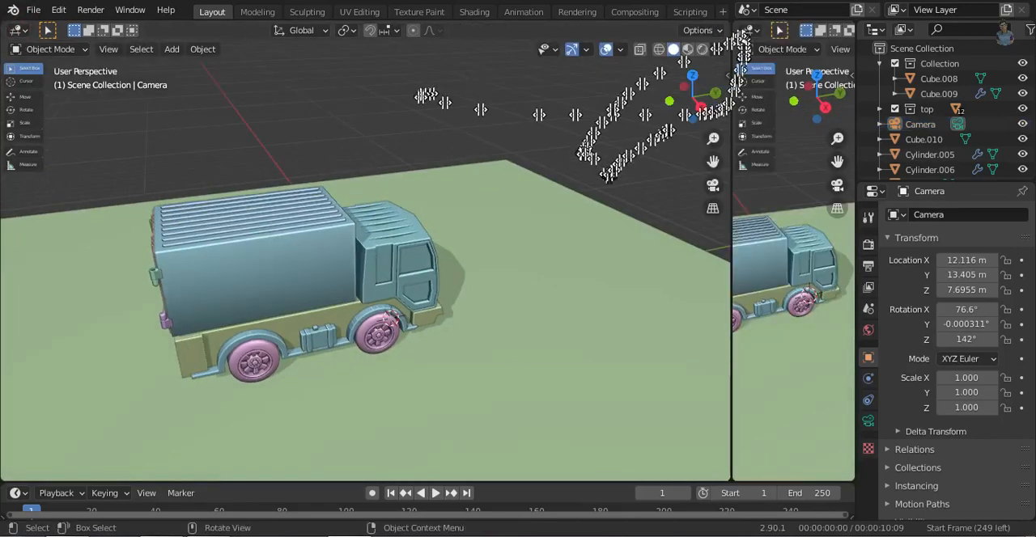
drag(609, 175, 581, 132)
drag(596, 50, 505, 61)
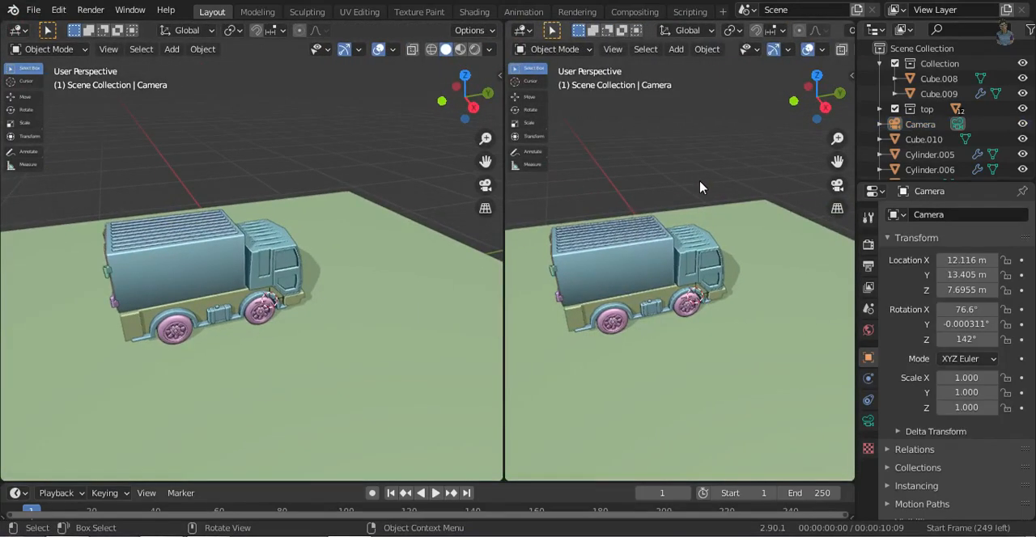
key(KP_0)
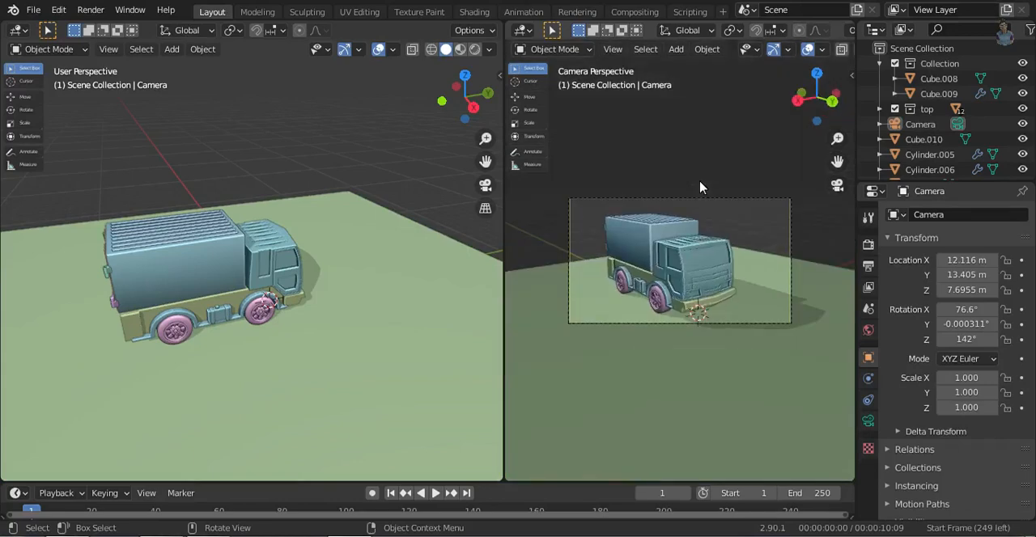
ctrl+middle_drag(701, 353, 696, 329)
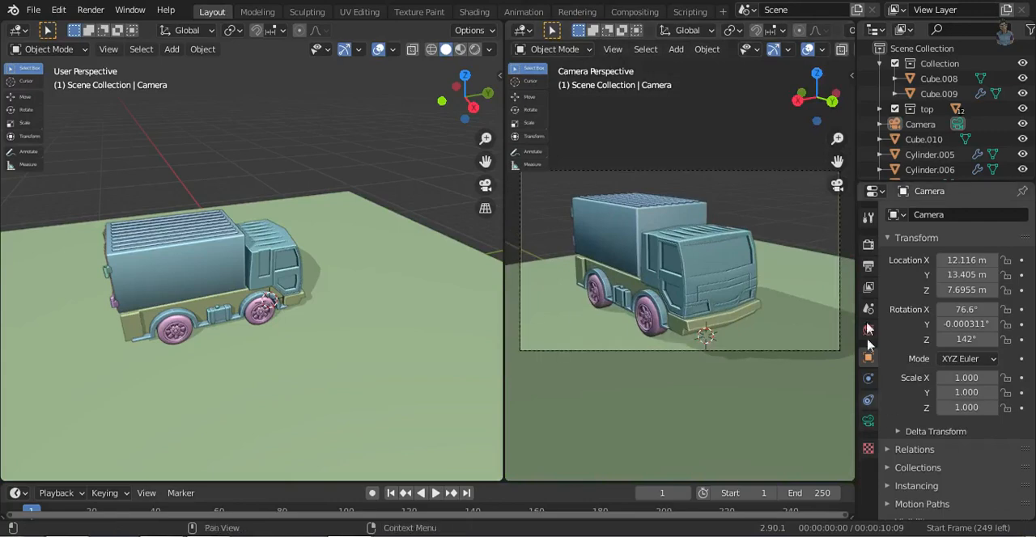
- Enable Ambient Occlusion, Bloom and Screen Space Reflections for the Eevee render
click(868, 245)
click(899, 390)
click(923, 391)
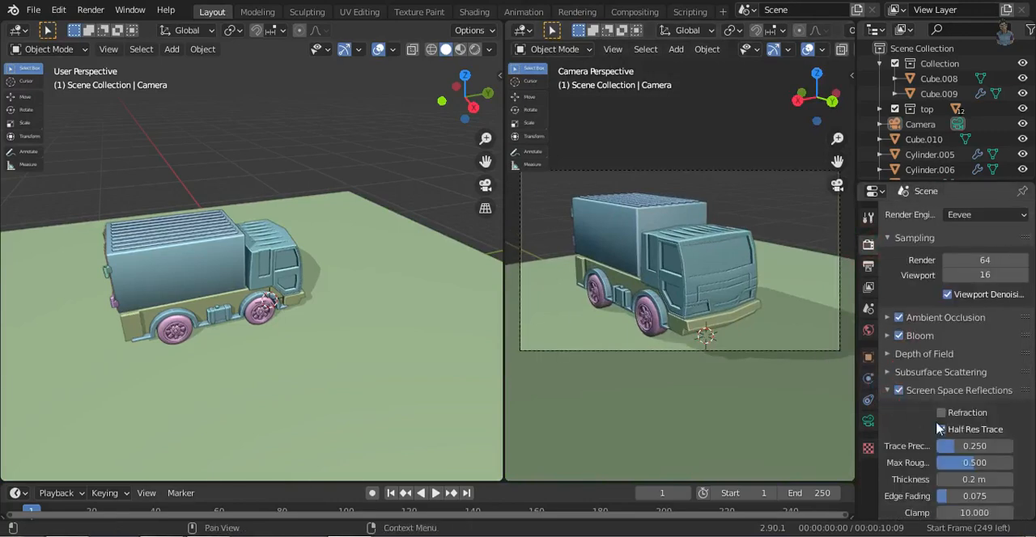
click(891, 390)
- Set the Color Management look to Very High Contrast and show the camera viewport in Material Preview
drag(1031, 413, 1027, 496)
scroll(955, 380, down, 5)
click(986, 483)
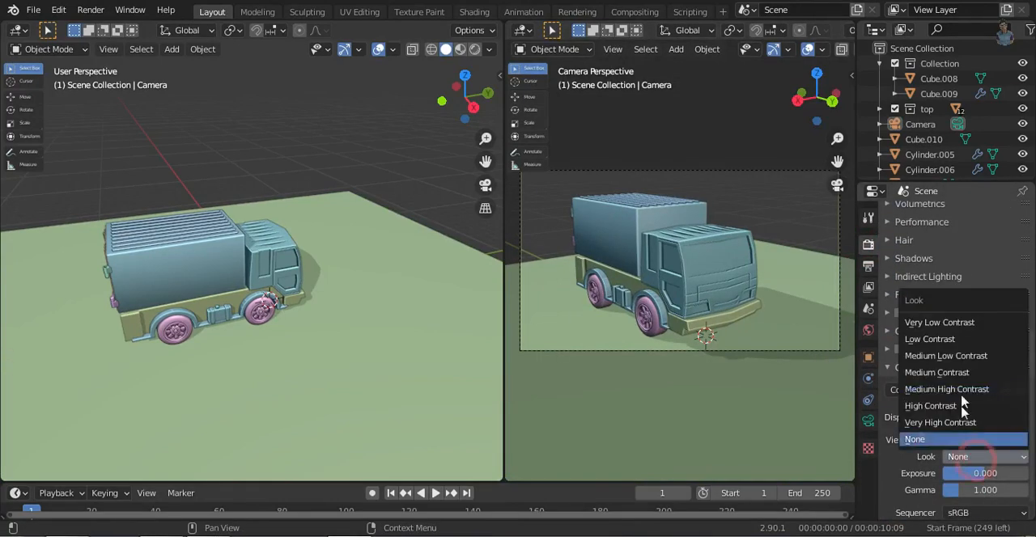
click(931, 426)
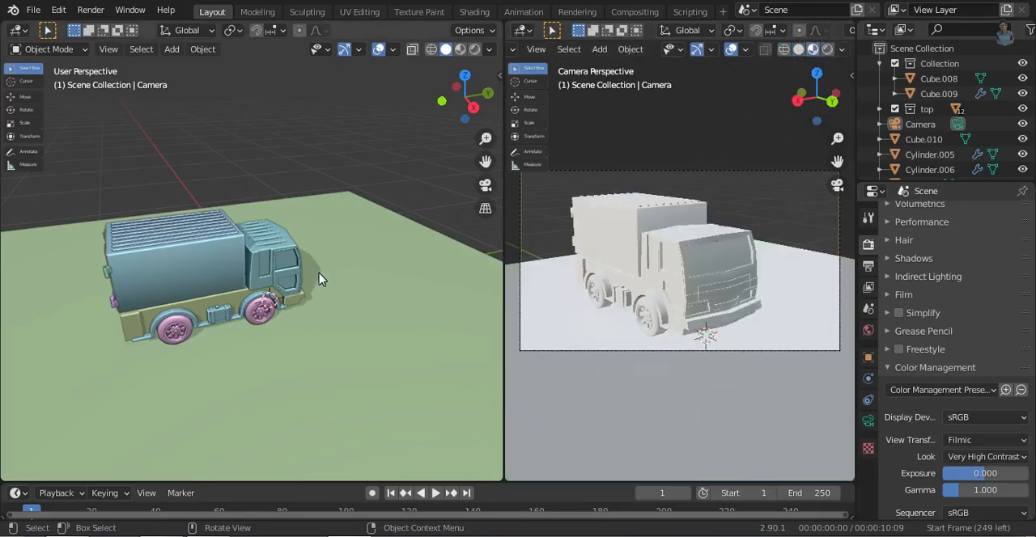
- Select the cargo box and hide the overlays in the camera viewport
middle_drag(365, 253, 240, 260)
ctrl+middle_drag(273, 371, 257, 386)
click(212, 209)
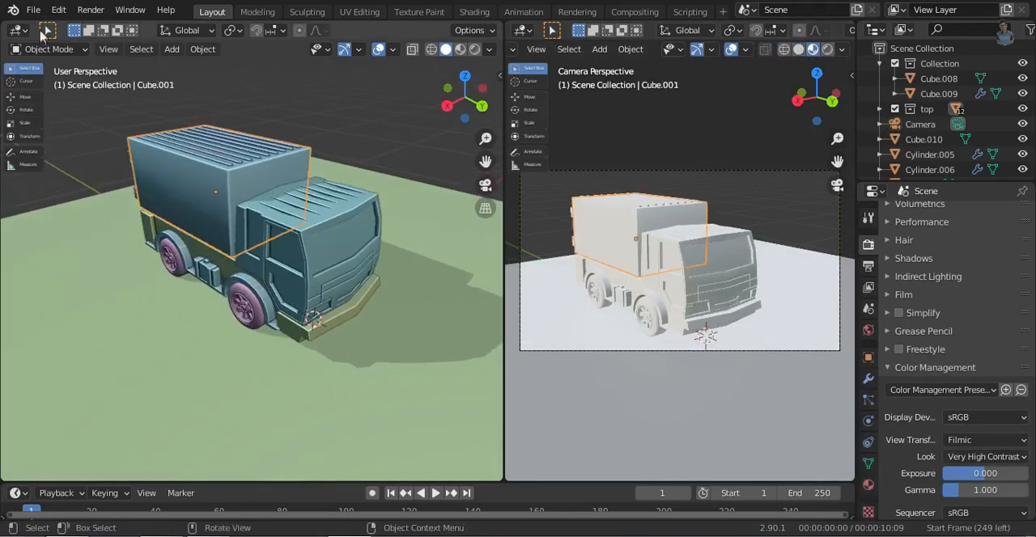
click(731, 49)
- Change the non-camera viewport to the Shader Editor, give the cargo box a new material, and hide the node sidebar
click(19, 31)
click(71, 167)
click(868, 485)
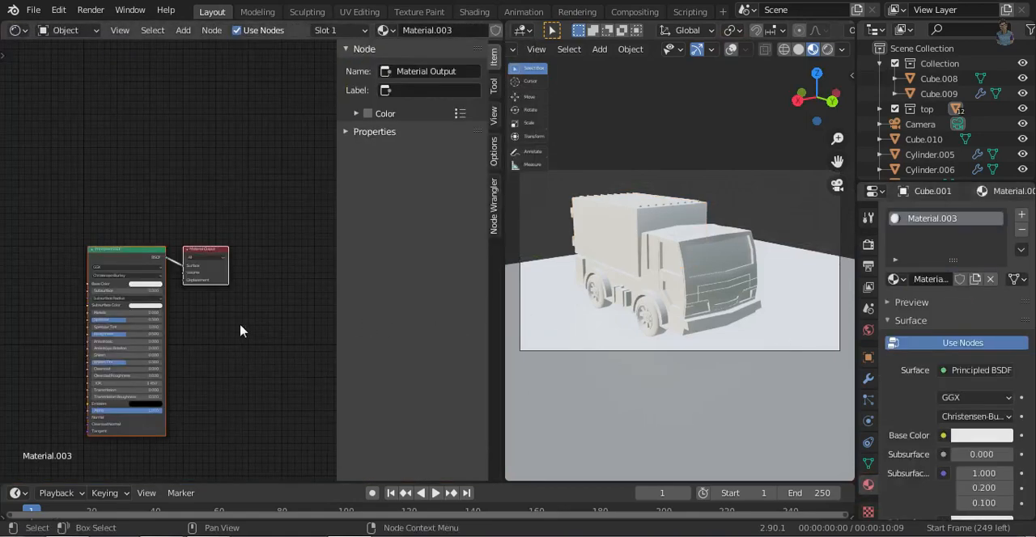
key(n)
middle_drag(204, 304, 351, 287)
ctrl+middle_drag(244, 280, 224, 331)
- Add an Ambient Occlusion node to the cargo box material and place a ColorRamp node beside it
key(shift+a)
click(219, 331)
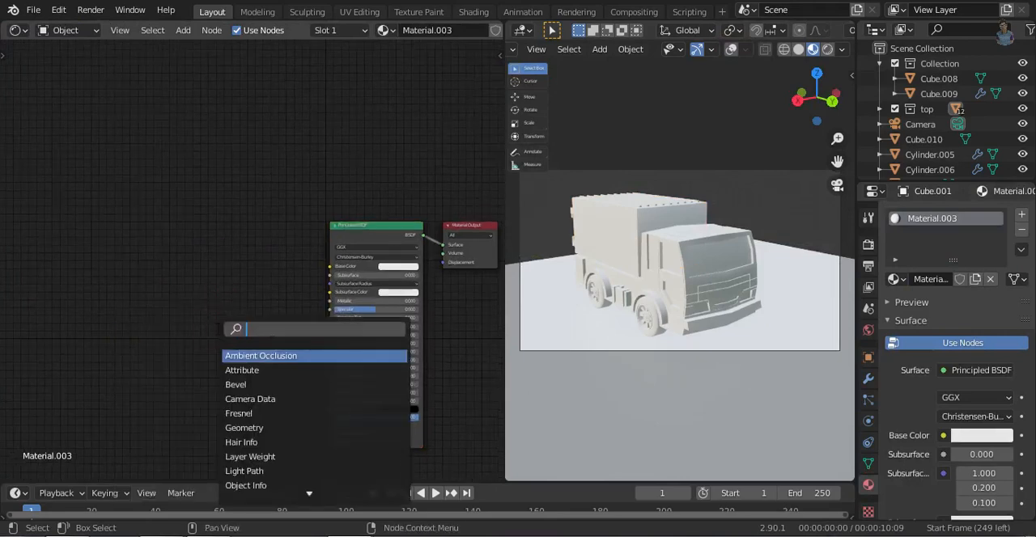
click(259, 331)
click(96, 183)
key(shift+a)
click(97, 234)
text(coo)
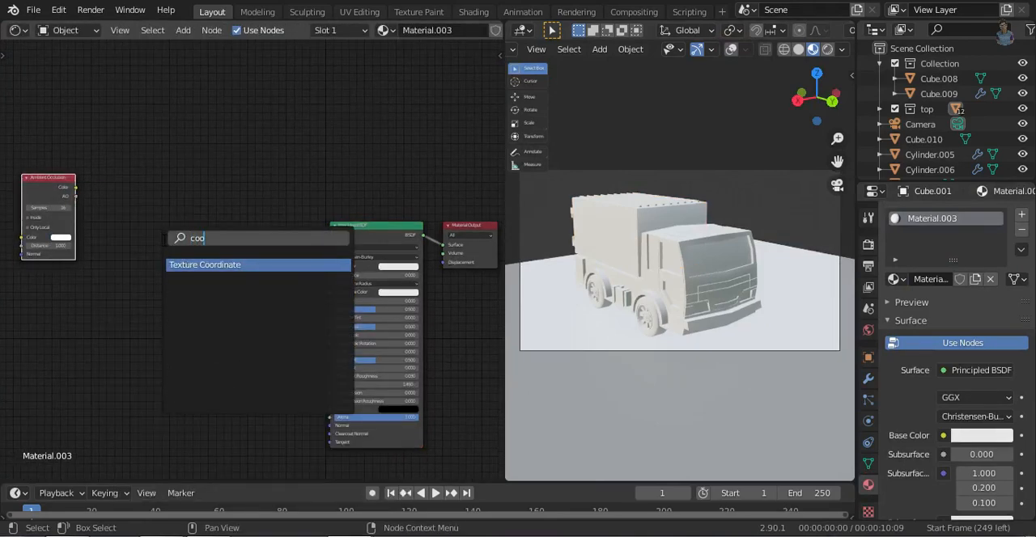
click(178, 283)
click(111, 222)
- Add a Geometry node below the Ambient Occlusion node
key(shift+a)
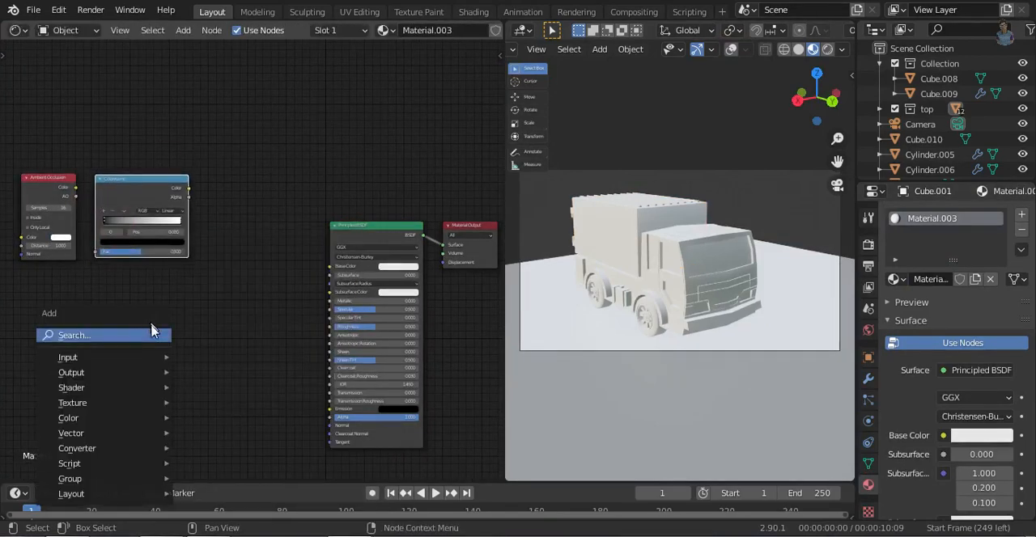
click(156, 332)
click(222, 356)
click(100, 321)
- Duplicate the ColorRamp node twice, placing one copy beside the Geometry node and the other above the original
click(162, 194)
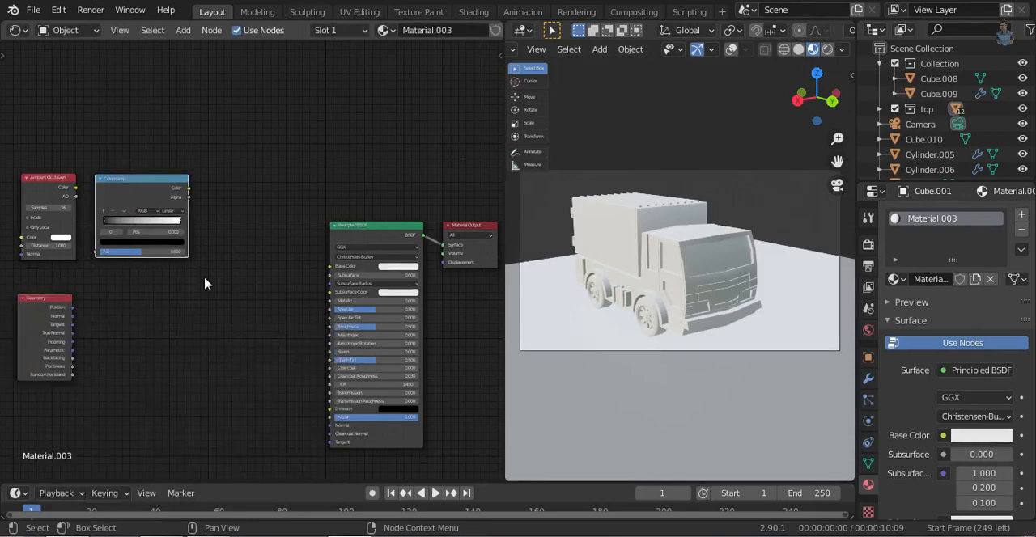
key(shift+d)
click(208, 398)
key(shift+d)
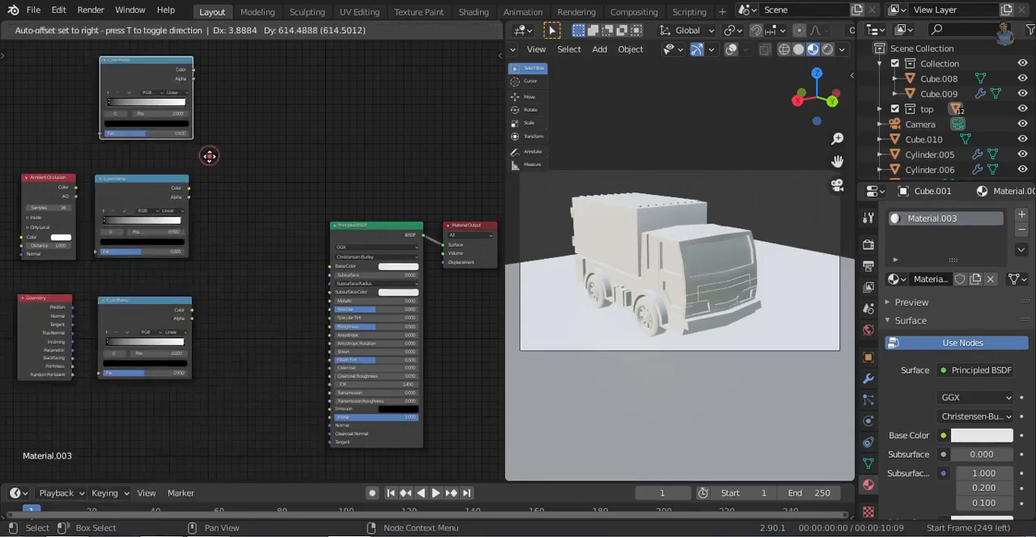
click(209, 155)
- Add a Mix node to the right of the ColorRamps and place a duplicate of it below
key(shift+a)
click(249, 210)
text(mi)
click(264, 264)
click(250, 223)
key(shift+d)
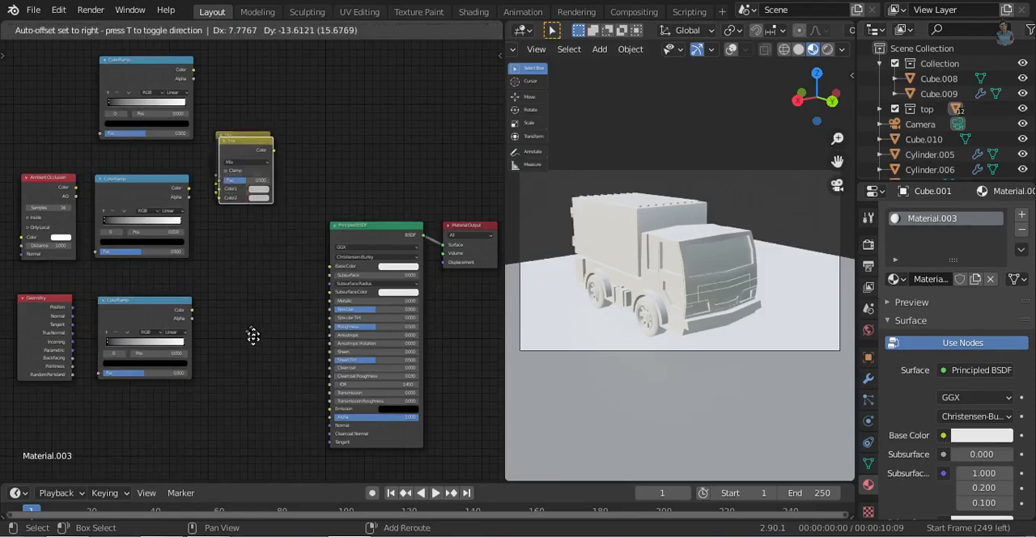
click(270, 338)
- Link the top and middle ColorRamps into the upper Mix node, and chain it through the lower Mix node's Color1 to Base Color
drag(192, 79, 216, 175)
drag(188, 188, 217, 199)
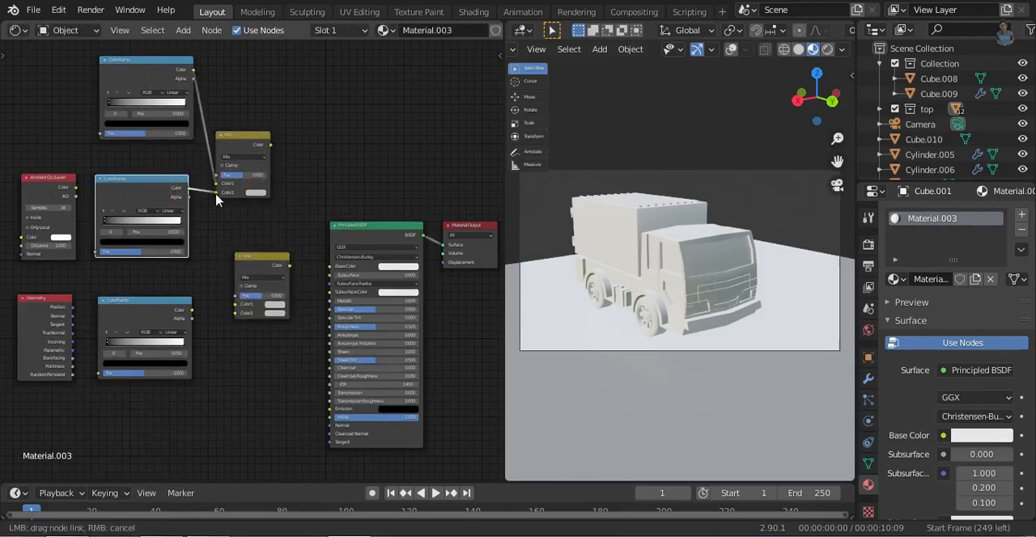
drag(269, 146, 239, 303)
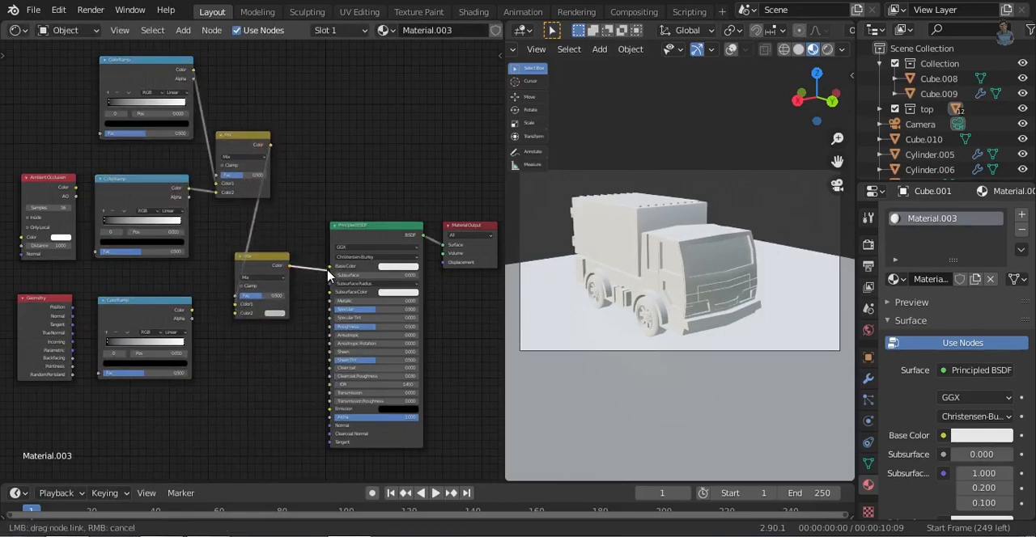
drag(328, 276, 330, 267)
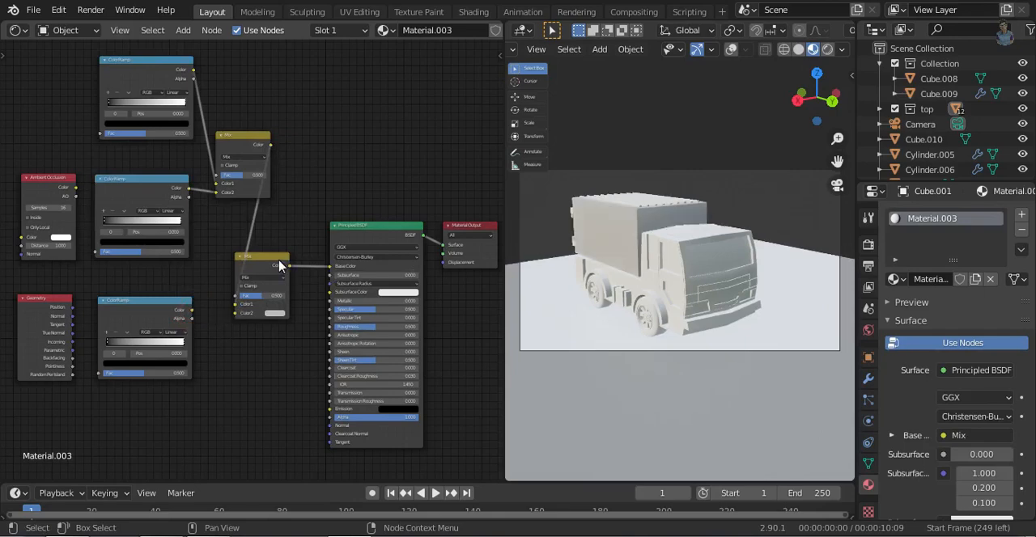
- Space the nodes apart and link Geometry Pointiness through the bottom ColorRamp into the lower Mix node's Color2
key(g)
click(269, 365)
drag(37, 82, 293, 216)
key(g)
click(241, 219)
drag(72, 366, 82, 380)
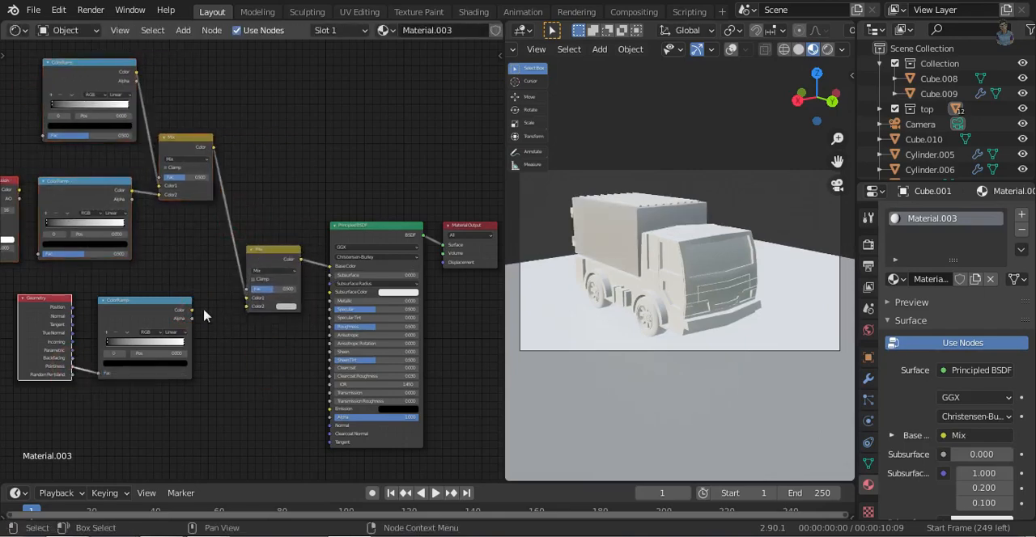
drag(220, 312, 247, 306)
- Set both Mix nodes to the Multiply blend mode and enable Clamp on the upper one
click(285, 272)
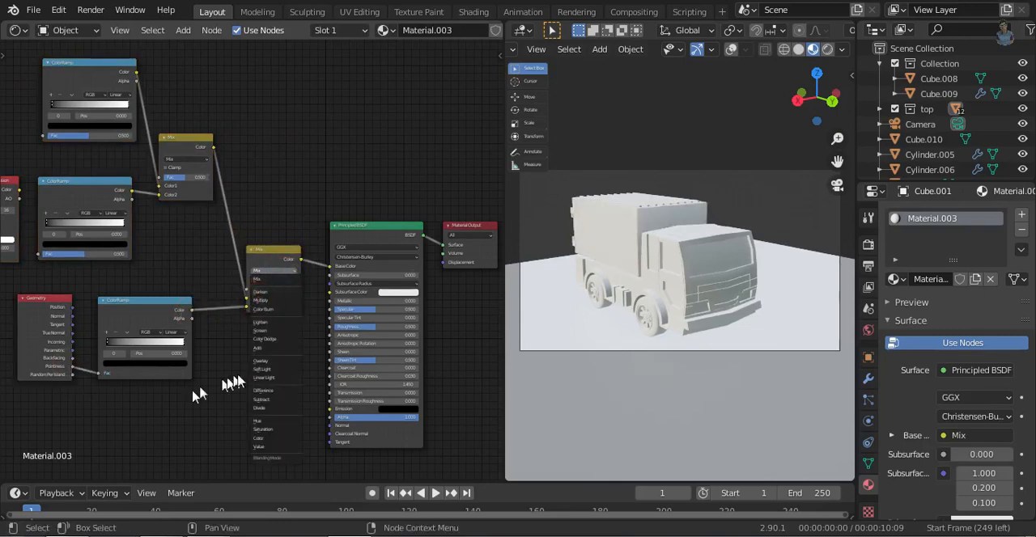
scroll(259, 260, up, 3)
click(291, 226)
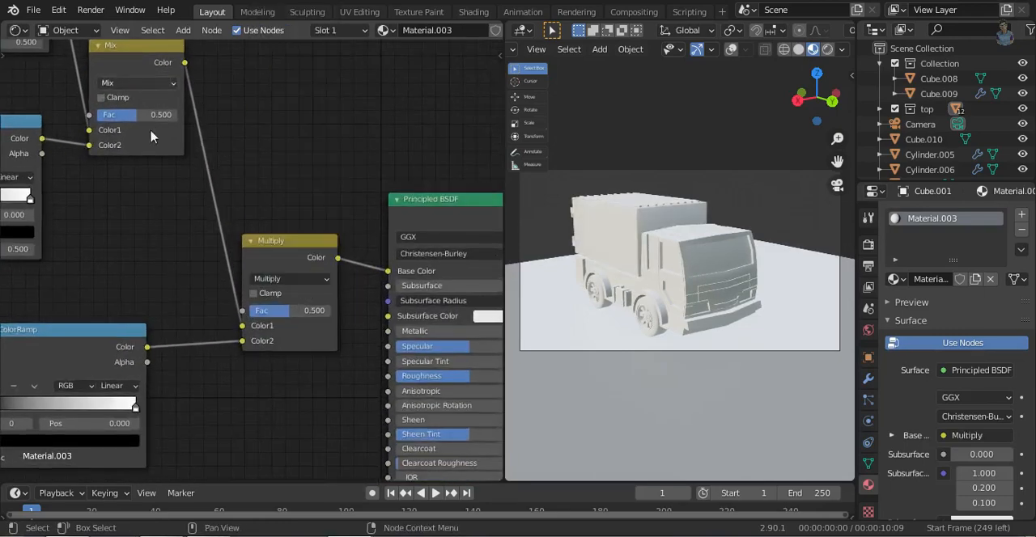
click(137, 83)
click(137, 130)
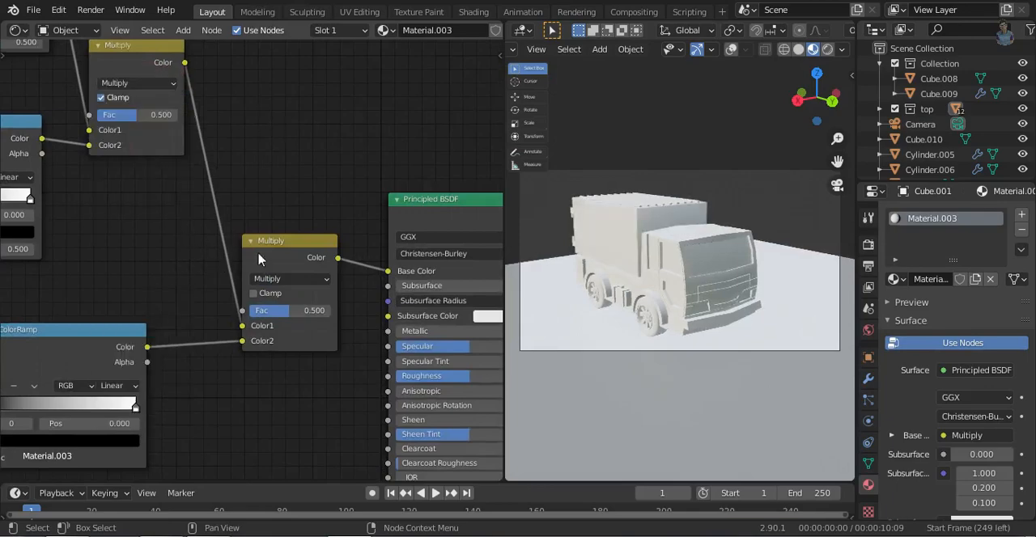
- Link the Ambient Occlusion node's Color output to the Fac input of the ColorRamp beside it
middle_drag(156, 309, 250, 302)
click(16, 30)
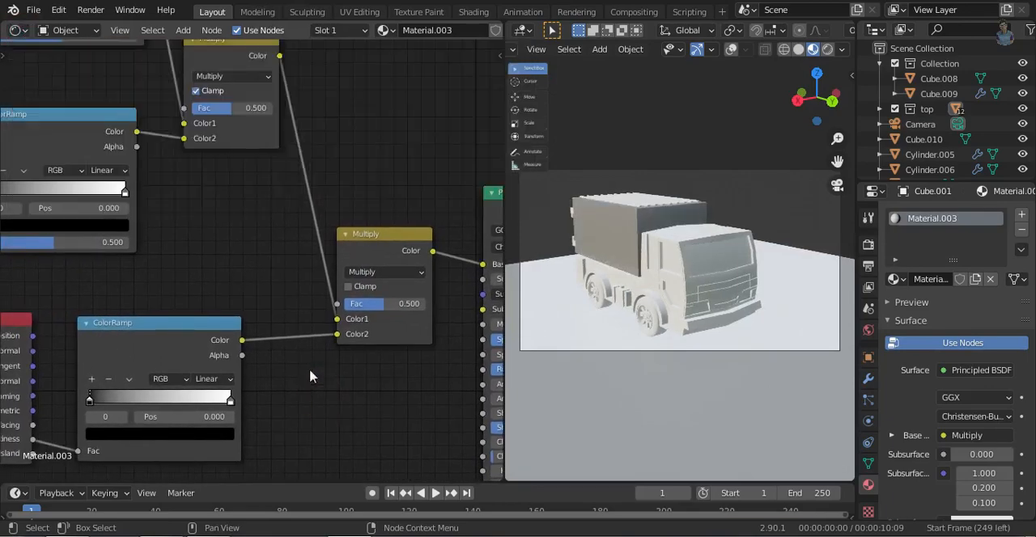
key(Home)
drag(73, 254, 77, 250)
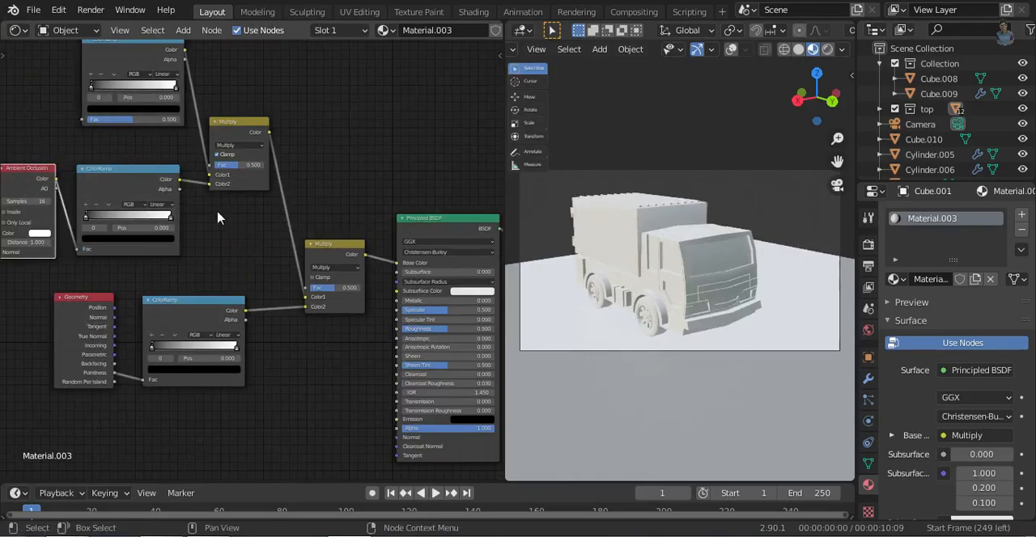
click(236, 315)
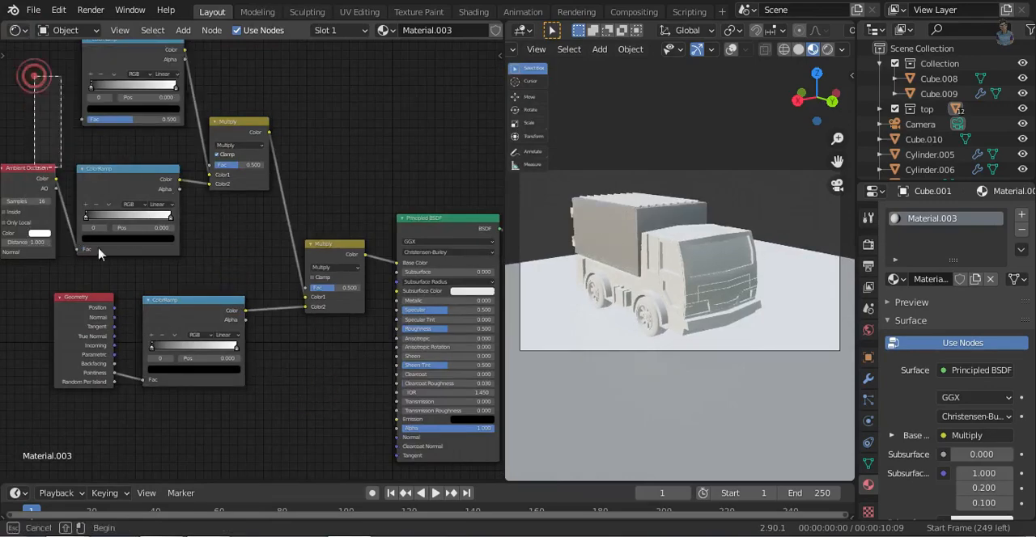
- Switch the Shader Editor area to the 3D Viewport, viewing the truck from the cargo box's rear doors
click(17, 30)
click(54, 86)
middle_drag(151, 257, 225, 229)
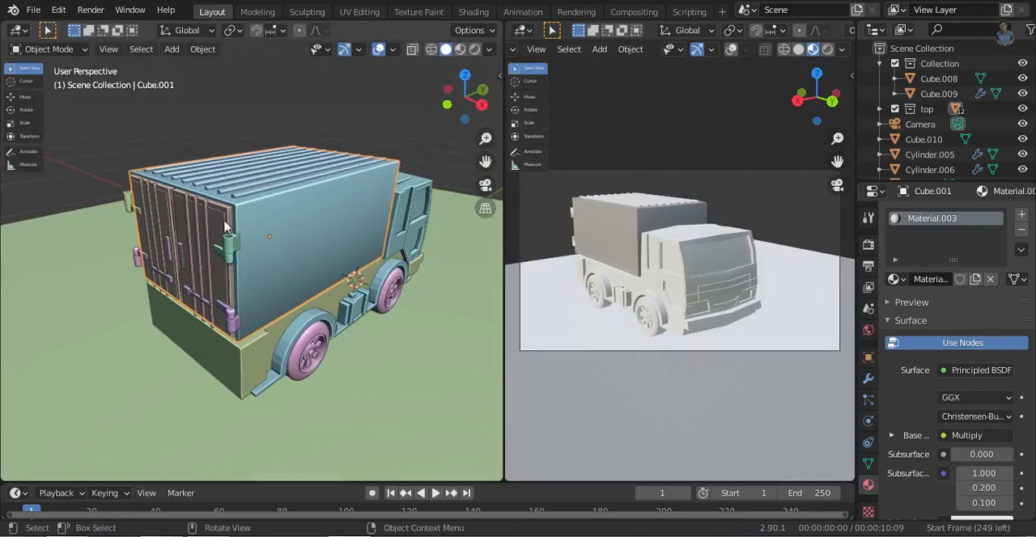
- Try to join the door parts and roof ribs into the cargo box, and undo the join
click(480, 104)
key(shift+z)
drag(115, 145, 182, 243)
key(shift+z)
middle_drag(294, 325, 327, 328)
click(272, 337)
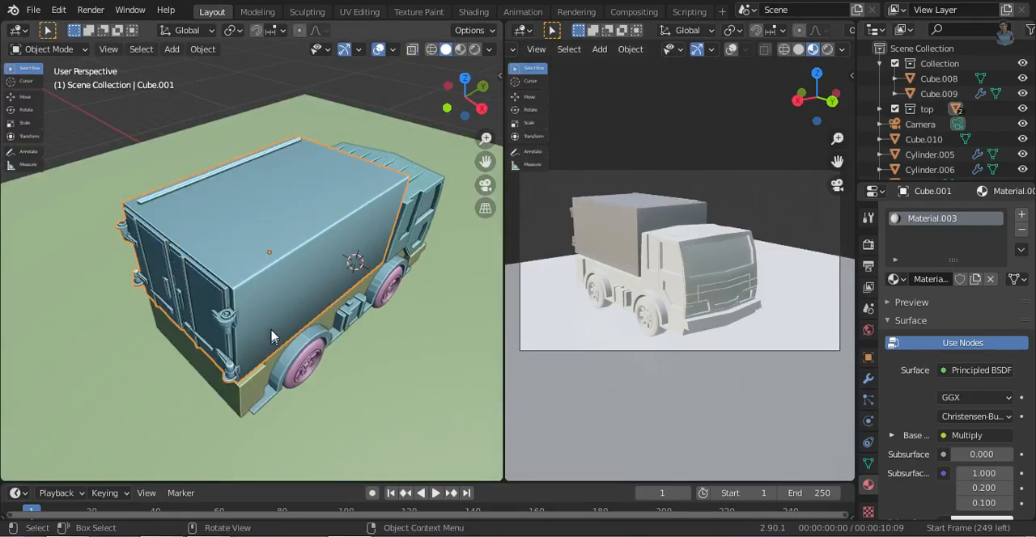
key(ctrl+z)
- Apply the modifier on the cargo roof ribs object
click(179, 199)
click(323, 251)
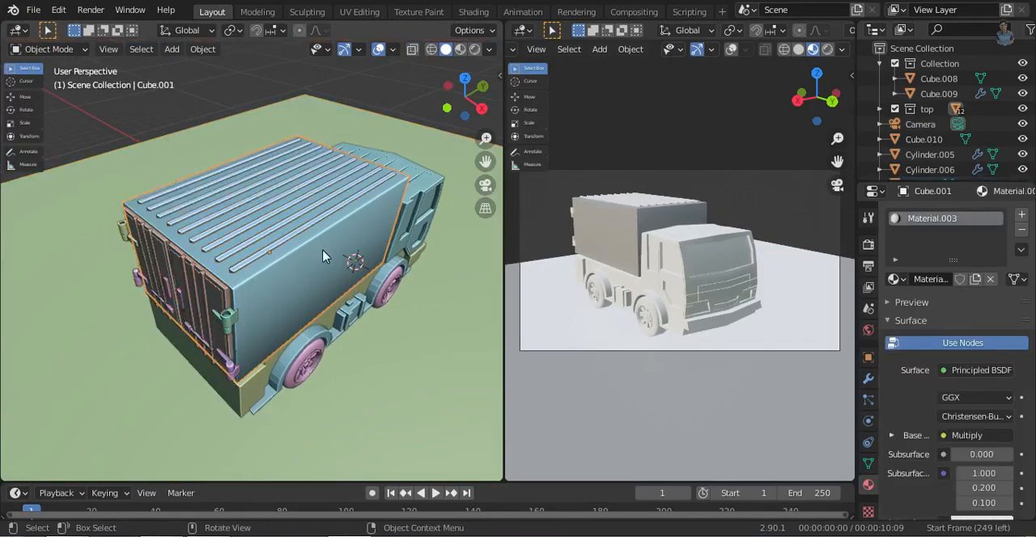
key(ctrl+z)
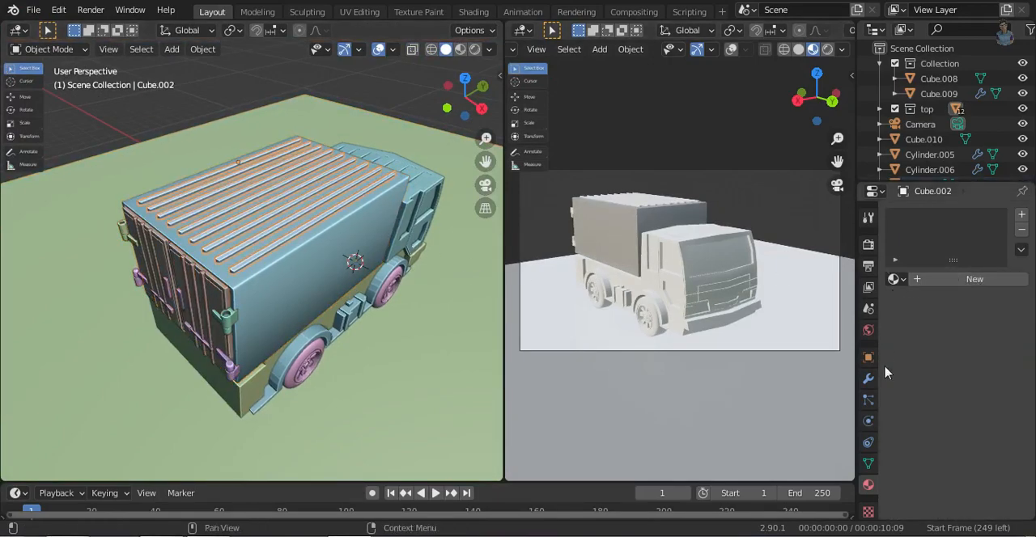
click(868, 377)
click(986, 241)
click(919, 258)
- Try to join the whole cargo box assembly into the roof ribs object
click(482, 108)
key(shift+z)
drag(107, 137, 205, 235)
key(shift+z)
middle_drag(165, 164, 344, 298)
key(ctrl+j)
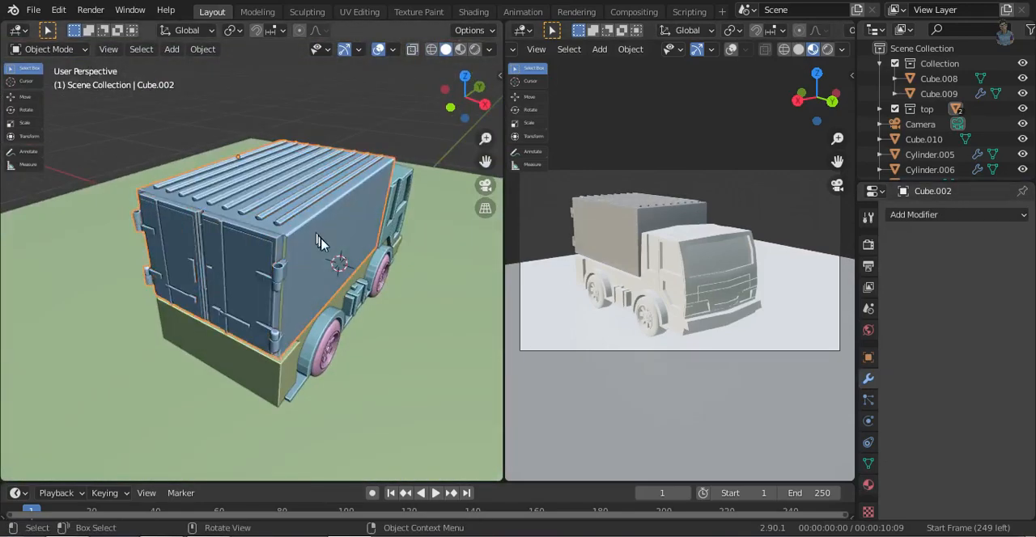
- Reopen the Shader Editor and examine the cargo box's rear doors up close in the material preview
click(23, 32)
click(61, 128)
middle_drag(584, 275, 803, 283)
scroll(619, 324, up, 3)
shift+middle_drag(615, 319, 726, 332)
scroll(726, 332, up, 3)
mouse_move(710, 365)
middle_down()
mouse_move(698, 359)
mouse_move(712, 364)
middle_up()
- Return the node area to the 3D Viewport, undo the join, and apply the cargo box's Solidify modifier
click(18, 30)
click(37, 66)
click(298, 253)
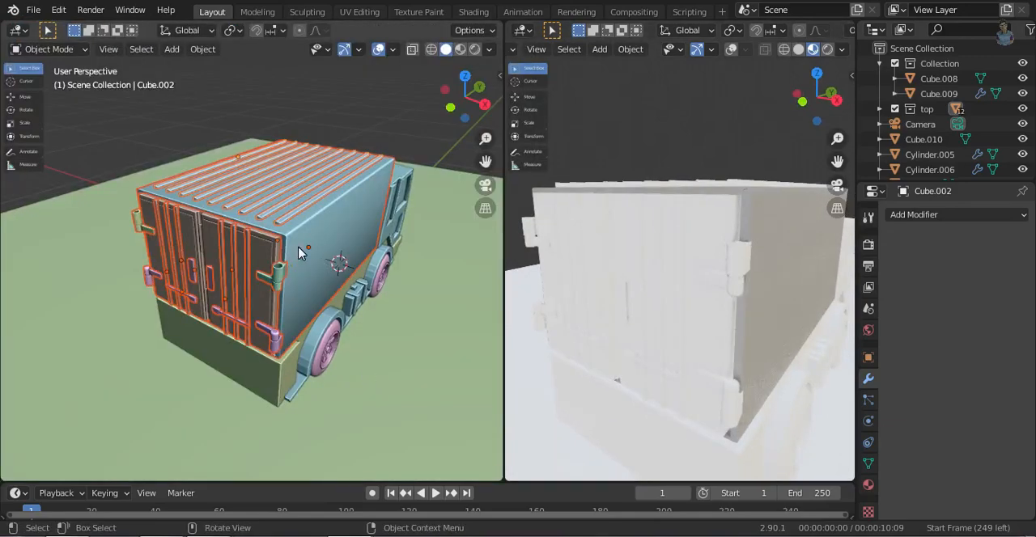
click(347, 253)
click(986, 241)
click(941, 258)
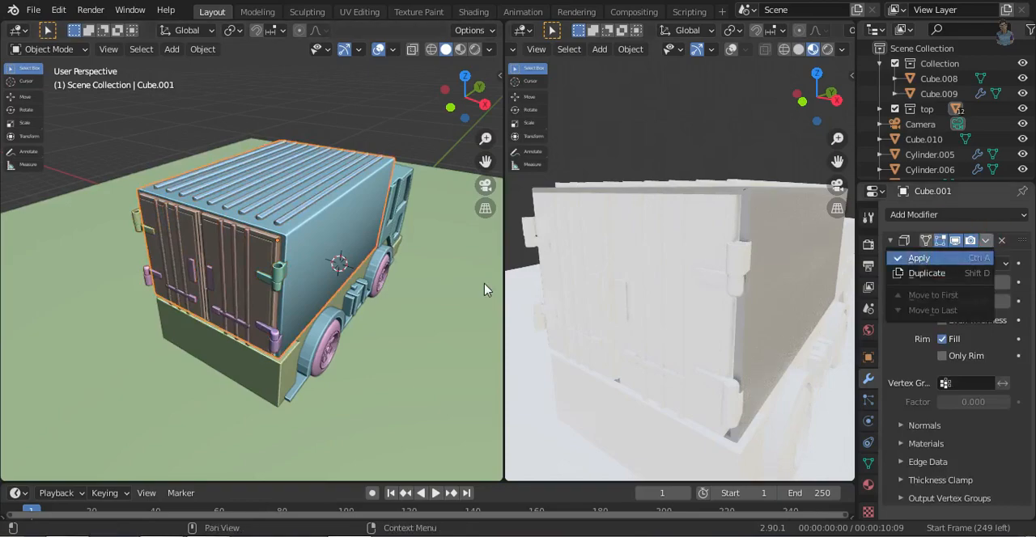
- Join the doors, hinges and roof ribs into the cargo box as one object, and switch back to the Shader Editor
click(484, 103)
drag(126, 135, 186, 242)
key(ctrl+j)
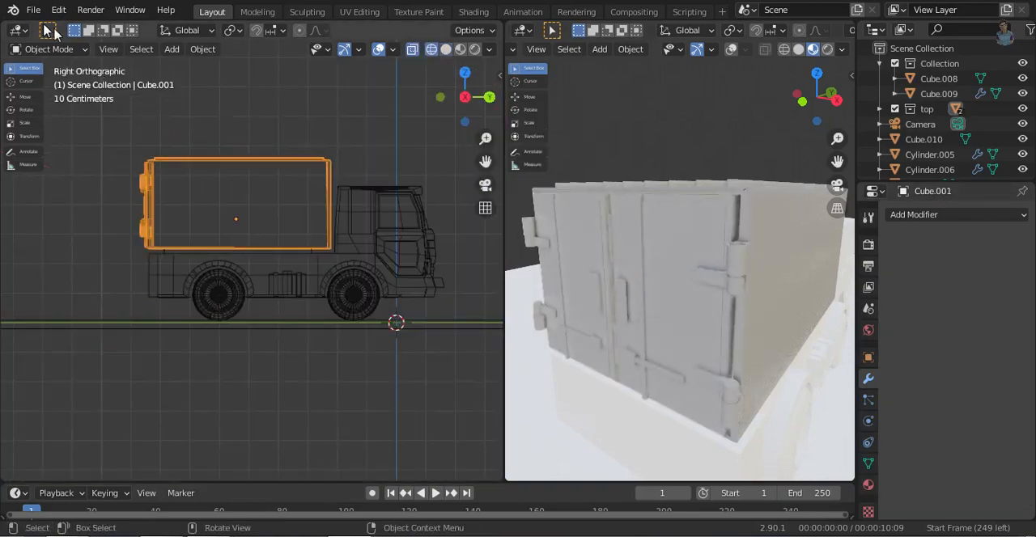
click(18, 30)
click(81, 169)
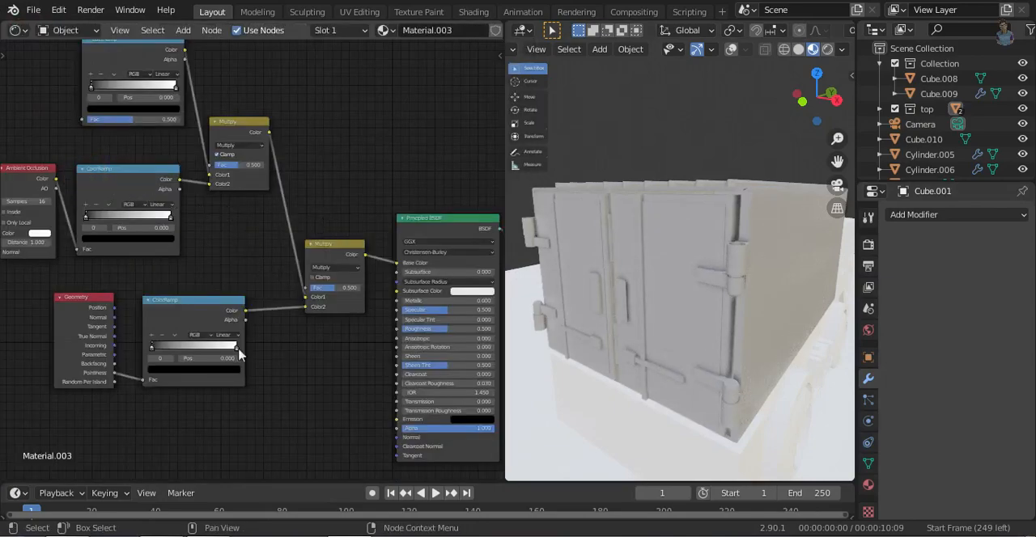
- Add a middle stop to the Pointiness ColorRamp at position 0.250 and colour it mid grey, value about 0.46
scroll(195, 406, up, 4)
click(185, 308)
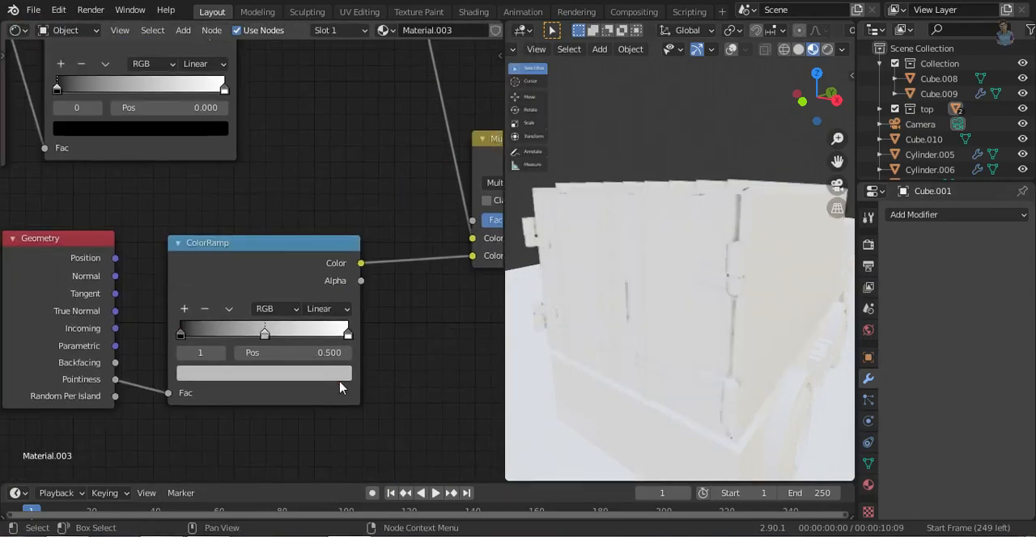
key(g)
click(280, 327)
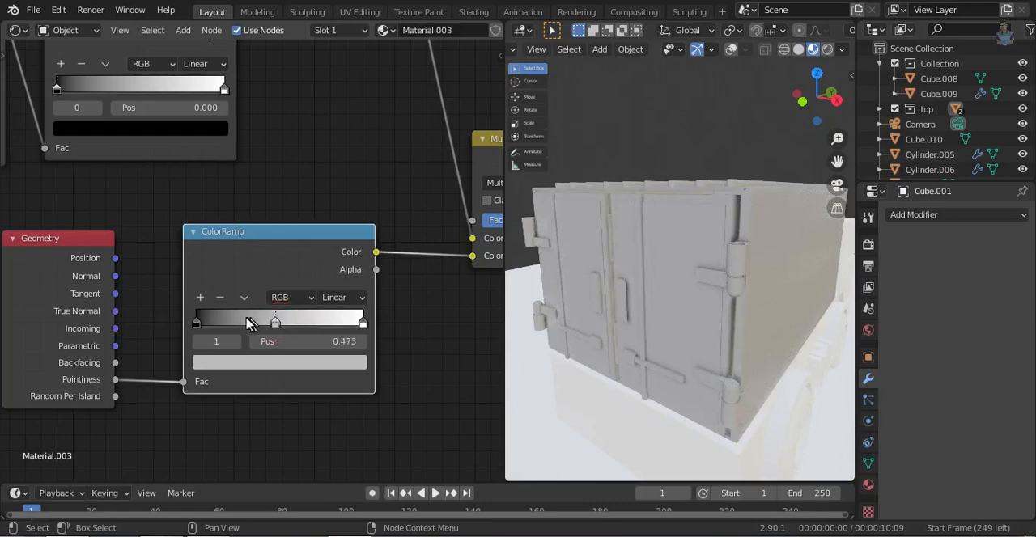
click(231, 364)
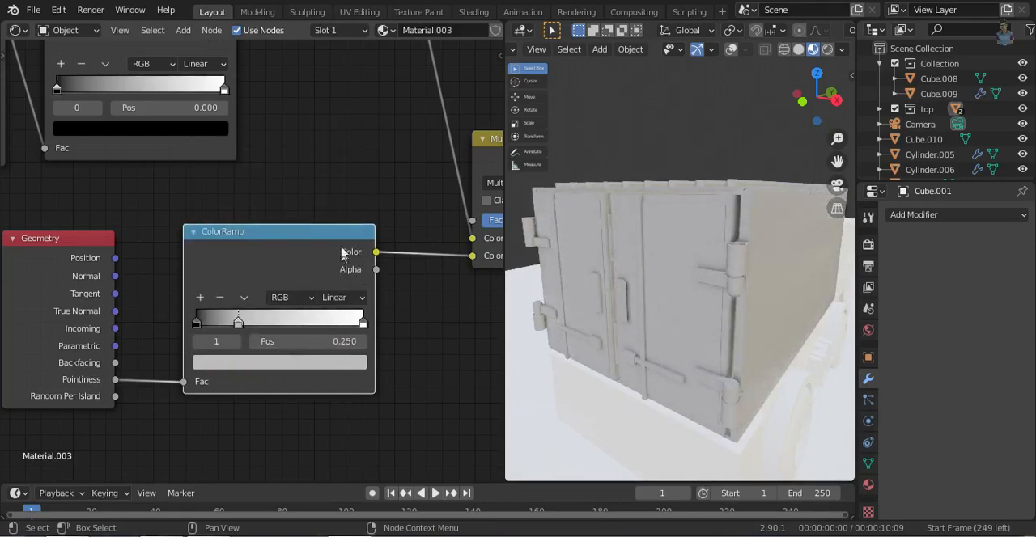
click(313, 366)
drag(333, 190, 331, 212)
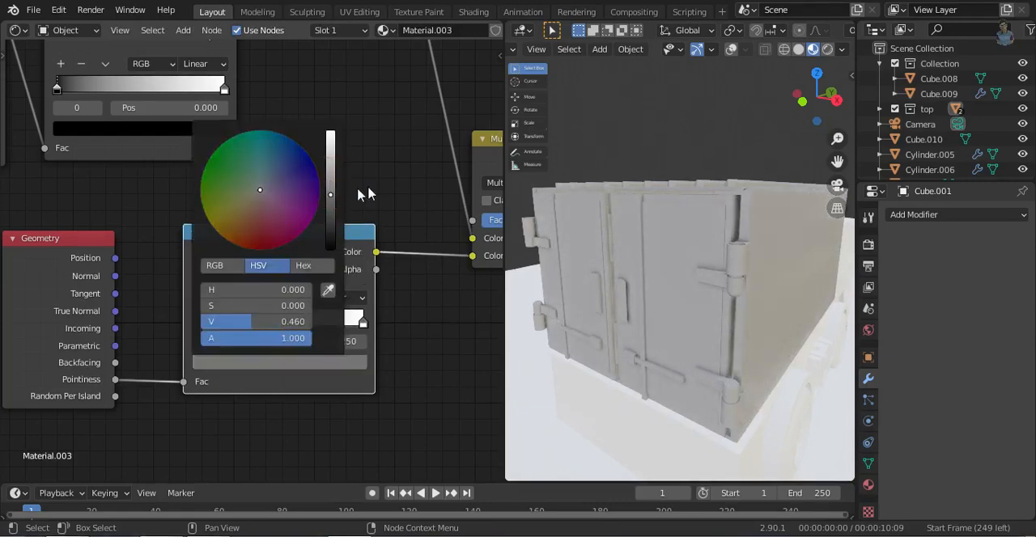
click(372, 181)
- Add a middle stop at position 0.500 to the Ambient Occlusion ColorRamp and darken it to a very dark grey
middle_drag(220, 204, 269, 324)
click(110, 186)
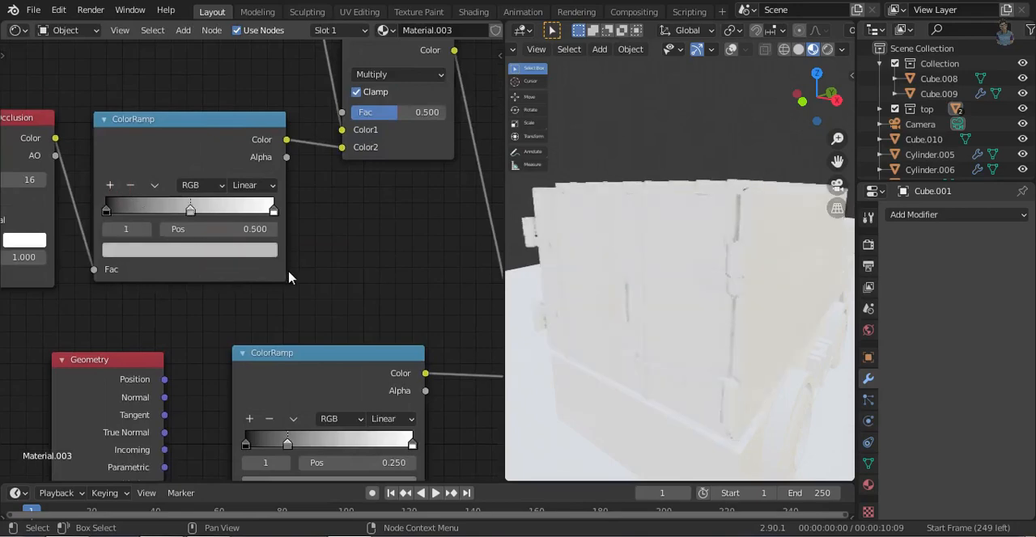
click(236, 250)
click(242, 111)
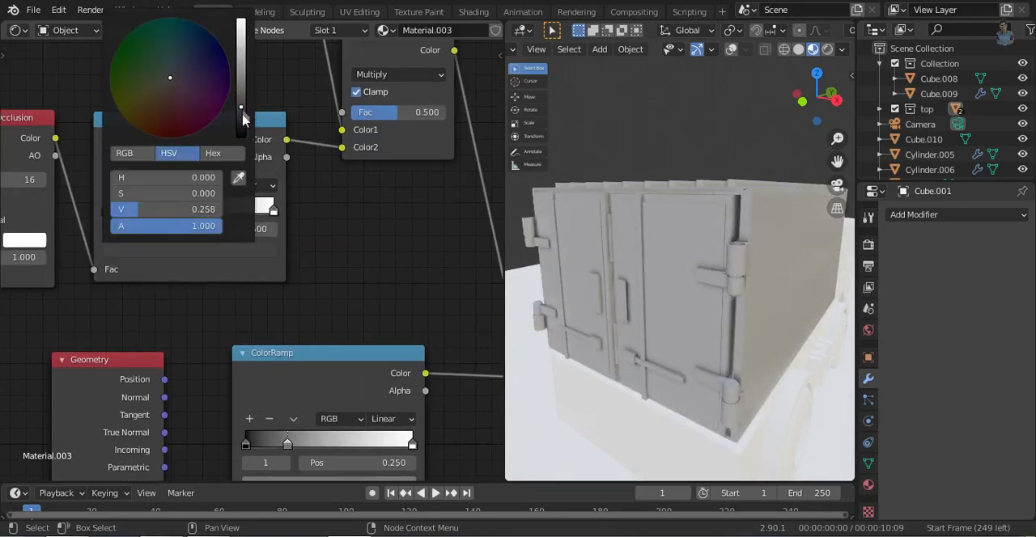
drag(243, 119, 245, 129)
drag(238, 41, 240, 32)
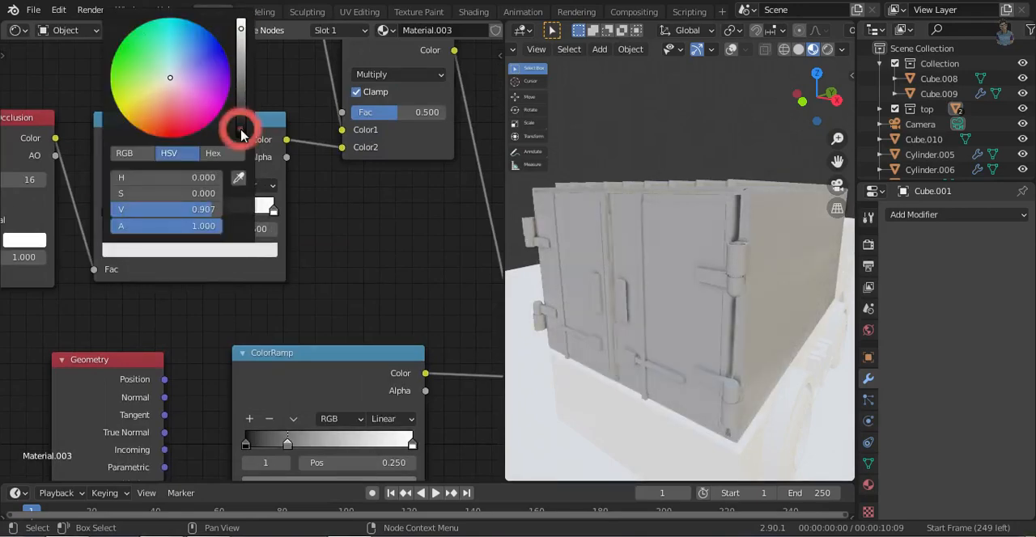
click(240, 132)
click(198, 257)
click(238, 108)
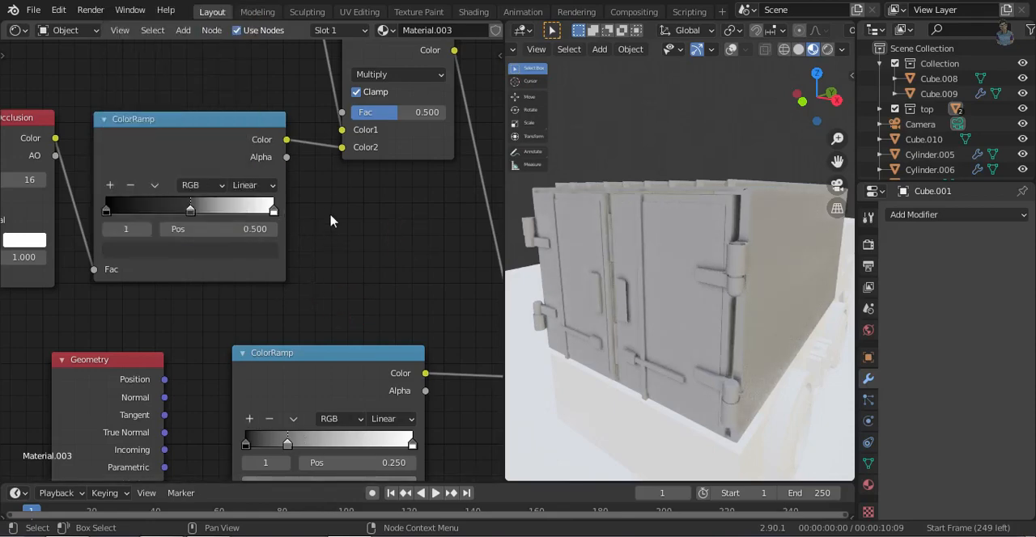
- Move the Pointiness ramp's middle stop to 0.650 and add a dark stop at 0.241 to the Ambient Occlusion ramp
middle_drag(327, 334, 319, 303)
drag(279, 414, 338, 415)
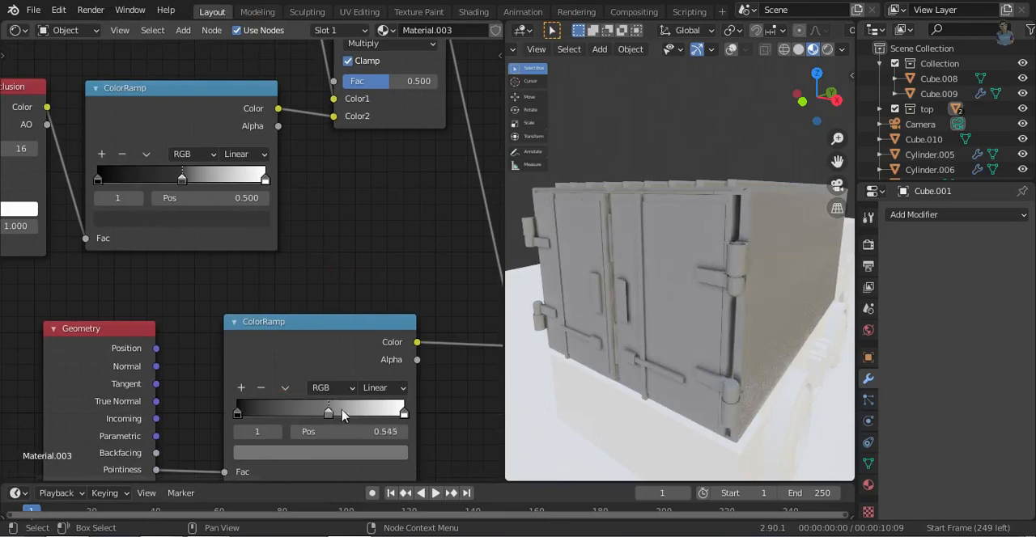
mouse_move(143, 185)
mouse_down()
mouse_move(235, 184)
mouse_move(178, 184)
mouse_up()
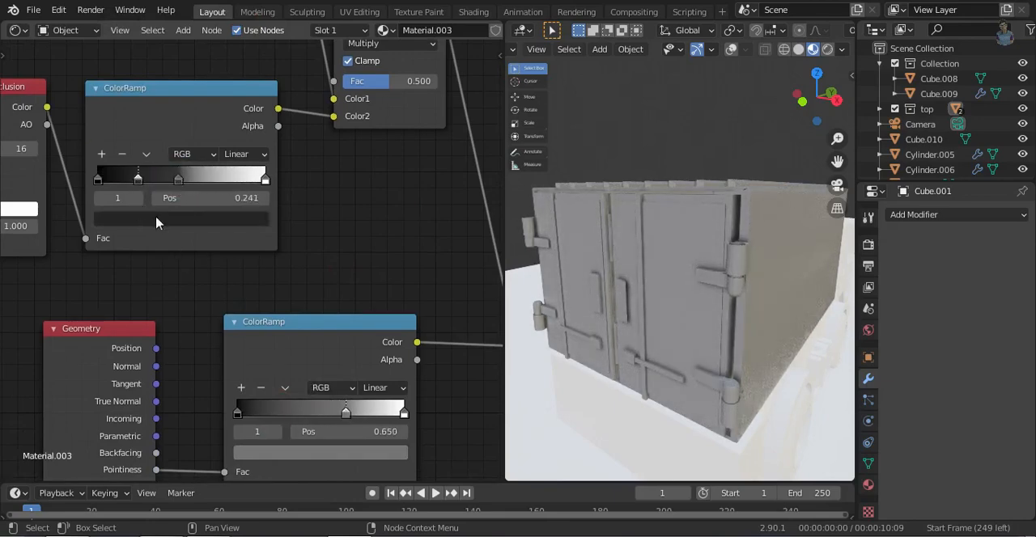
- Make the Ambient Occlusion ramp's third stop mid grey at 0.673 and move the Pointiness ramp's middle stop to 0.355
click(182, 217)
click(233, 292)
click(177, 178)
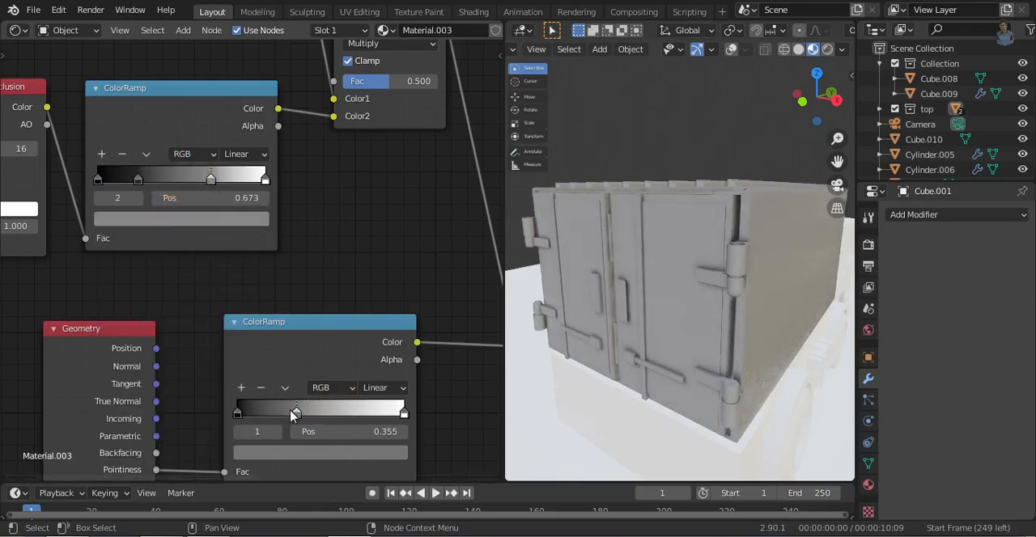
- Change the first stop's colour in the top ColorRamp to a dark grey
middle_drag(302, 170, 316, 352)
middle_drag(217, 284, 201, 395)
click(231, 277)
click(240, 130)
middle_drag(458, 340, 319, 270)
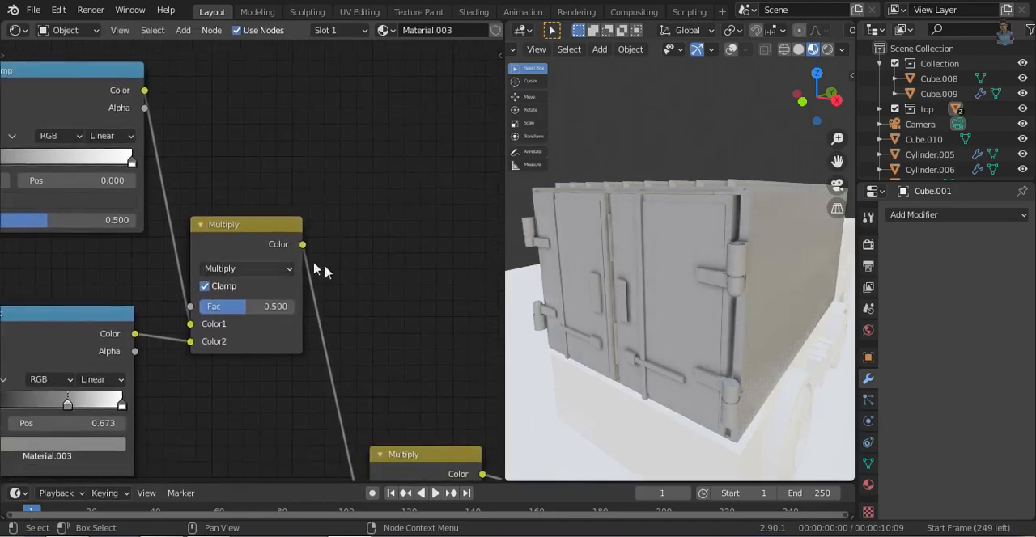
- Try the Color blend mode and other blend modes on the mix node fed by the two upper ColorRamps
click(247, 271)
click(243, 61)
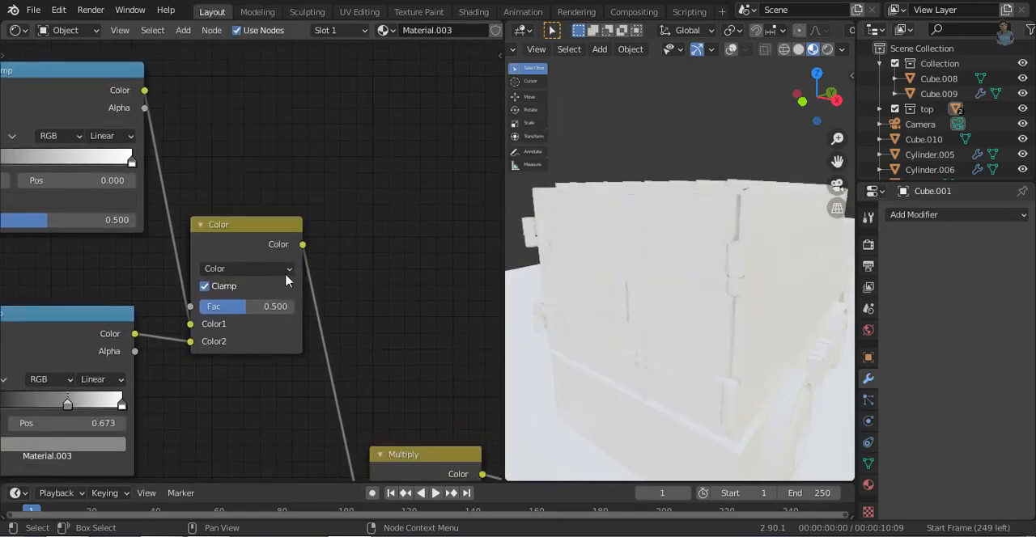
click(287, 270)
click(259, 192)
click(285, 271)
click(243, 204)
- Raise the Principled BSDF's Metallic value to about 0.255
middle_drag(291, 295, 257, 280)
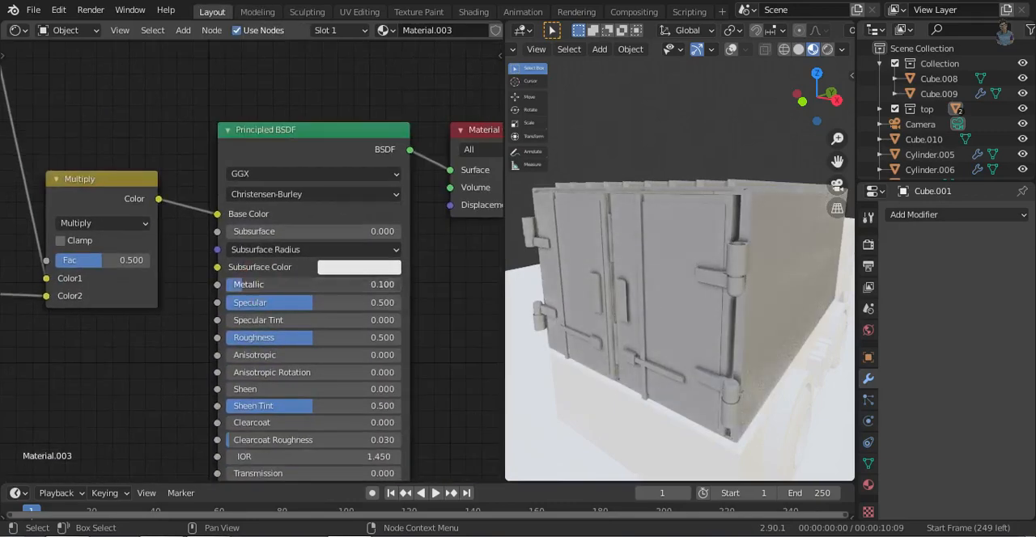
drag(262, 284, 271, 284)
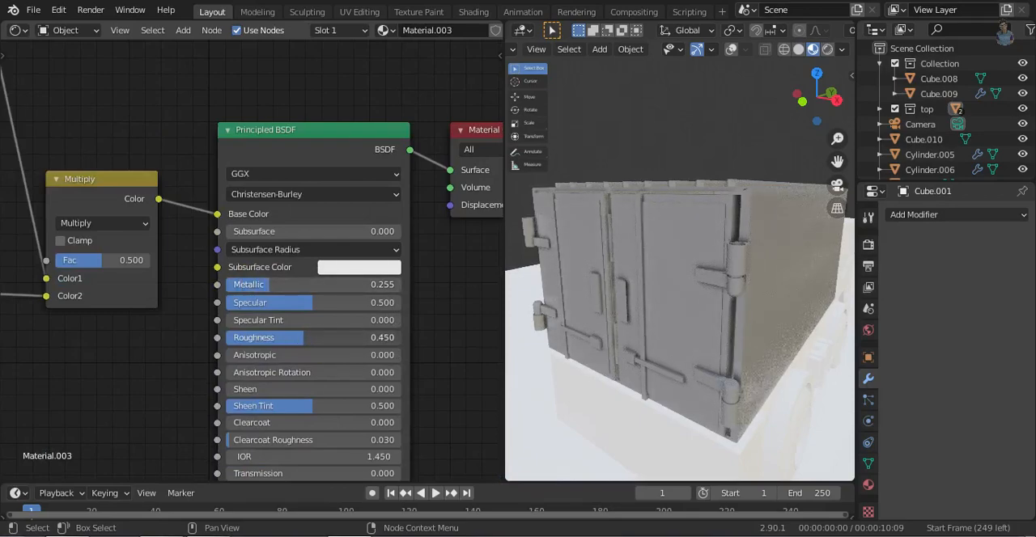
- Adjust the grey of the first stop in the cargo box material's top ColorRamp
middle_drag(241, 341, 416, 478)
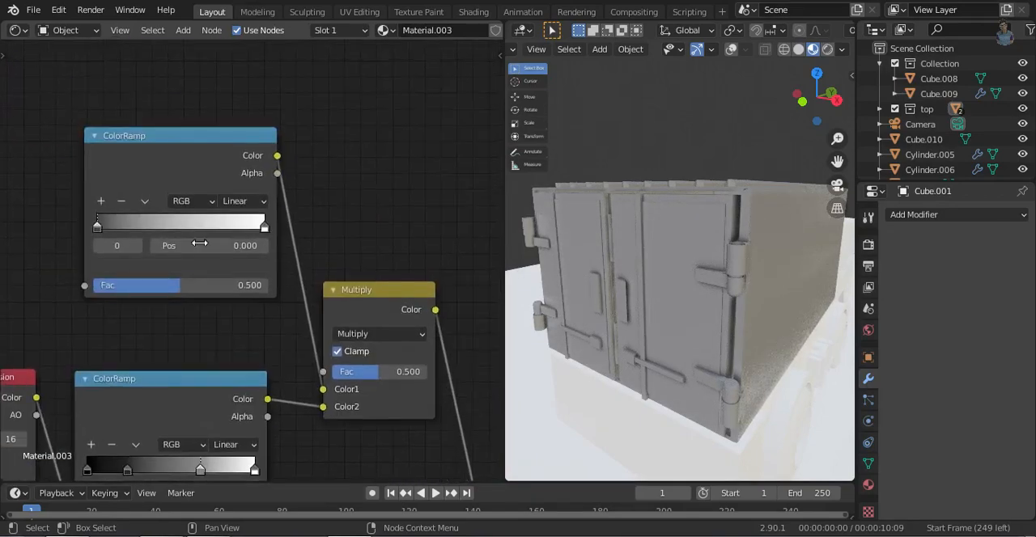
click(199, 269)
drag(229, 112, 230, 114)
middle_drag(270, 407, 194, 111)
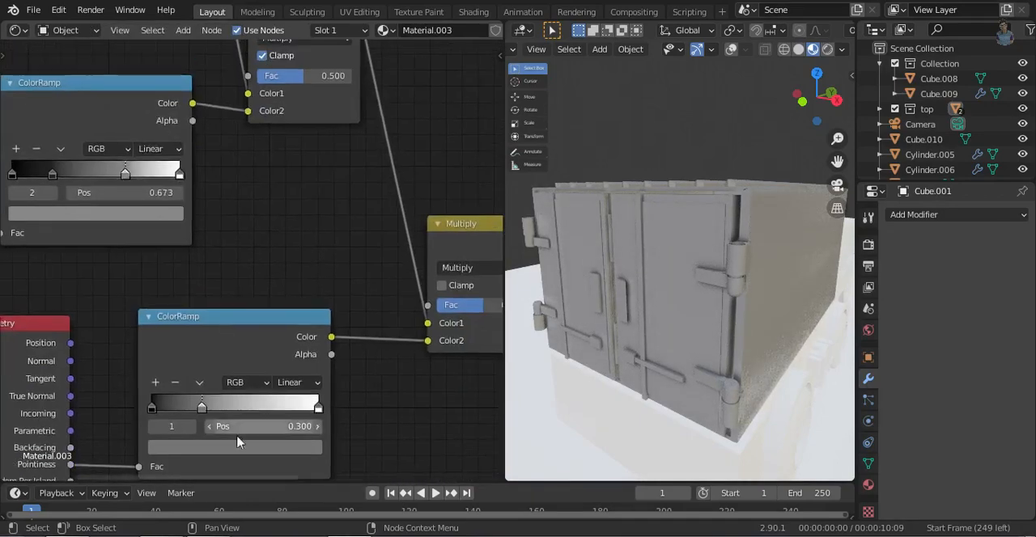
- Try the Pointiness ramp's first stop at 0.073 and check the truck through the camera
click(151, 408)
middle_drag(259, 247, 340, 271)
key(KP_0)
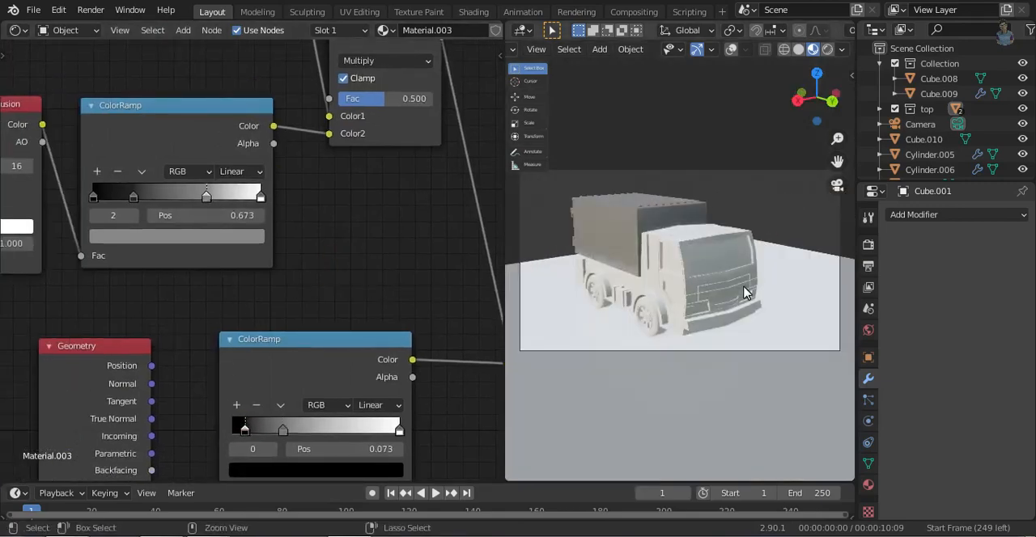
middle_drag(743, 293, 682, 307)
key(KP_0)
- Pick new colours for the two stops of the top ColorRamp to tint the cargo box
middle_drag(182, 317, 113, 477)
click(115, 178)
click(168, 286)
click(201, 139)
click(177, 180)
drag(168, 242, 168, 210)
- Move the third stop of the Ambient Occlusion ColorRamp to position 0.555
middle_drag(122, 383, 168, 315)
drag(183, 316, 191, 305)
drag(184, 304, 165, 302)
- Return the Pointiness ramp's first stop to the start, lighten its middle stop and view the truck through the camera
middle_drag(226, 405, 180, 270)
click(210, 416)
drag(176, 416, 161, 416)
click(213, 417)
click(239, 452)
click(297, 267)
middle_drag(559, 334, 833, 273)
scroll(662, 323, up, 5)
key(KP_0)
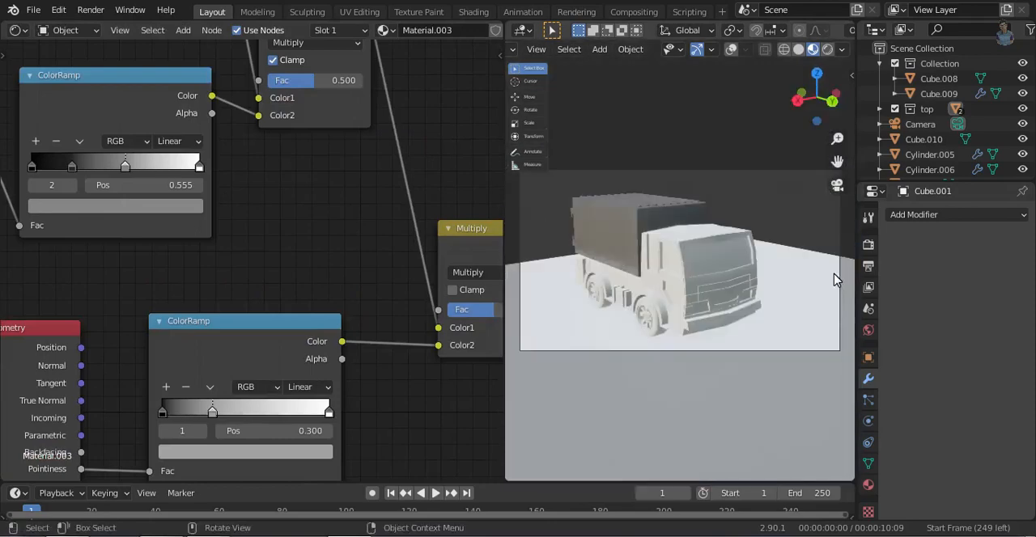
- Create a new material on the truck cab, paste the copied nodes and link the final Multiply to Base Color
click(694, 267)
click(868, 484)
click(963, 278)
key(ctrl+v)
drag(423, 254, 438, 257)
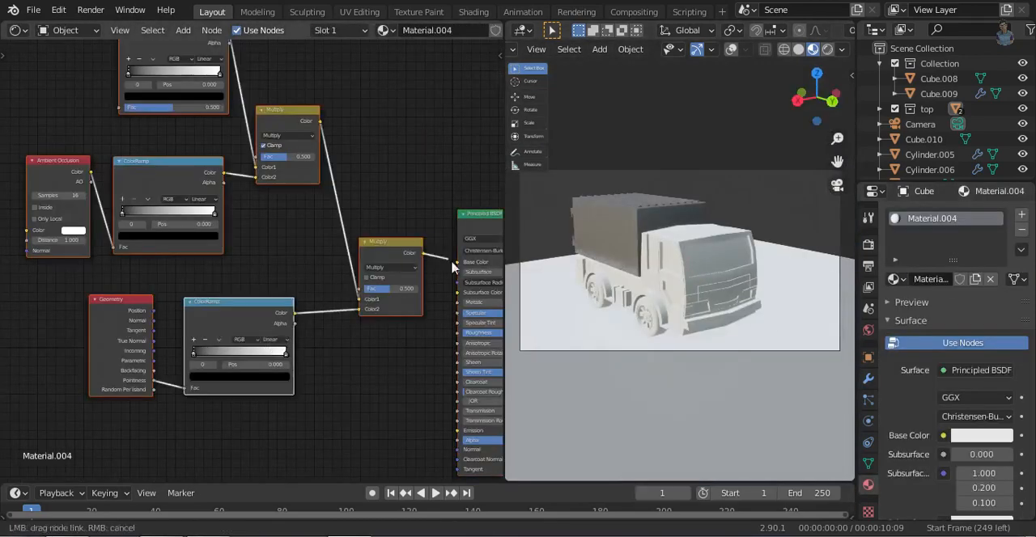
- Adjust the stops of the Pointiness ColorRamp in the cab's material
middle_drag(260, 241, 303, 445)
ctrl+middle_drag(303, 445, 251, 251)
click(251, 252)
click(243, 167)
middle_drag(317, 286, 323, 49)
click(356, 395)
click(293, 431)
- Add two inner stops to the cab's Ambient Occlusion ramp, set their greys and place the upper one at 0.232
middle_drag(378, 164, 396, 186)
click(101, 158)
click(176, 184)
click(174, 222)
click(100, 158)
drag(116, 188, 136, 184)
click(176, 216)
click(246, 325)
- Add a fourth inner-side stop to the Ambient Occlusion ramp, make it white and place it at 0.452
click(277, 179)
click(120, 154)
click(212, 215)
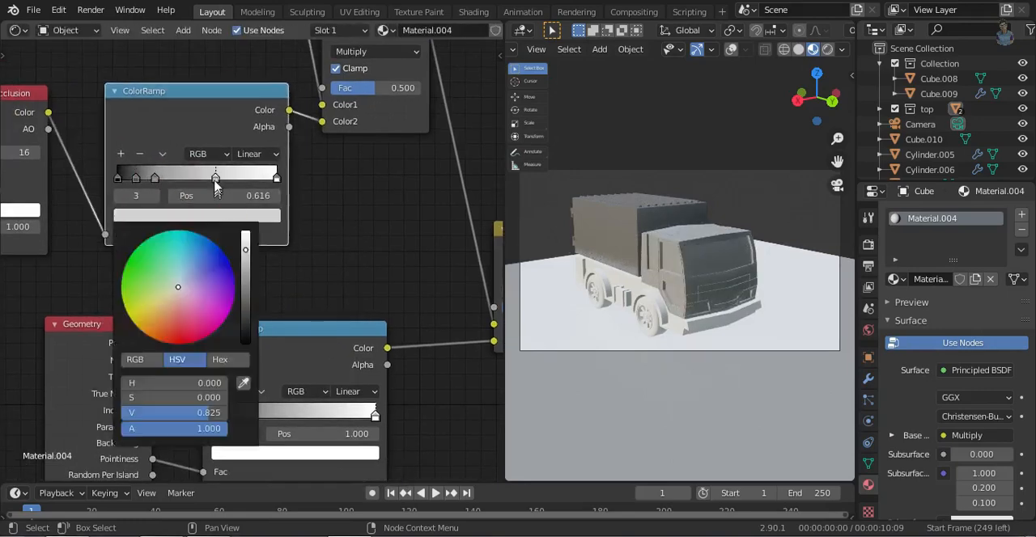
click(213, 217)
click(245, 232)
drag(216, 179, 189, 177)
- Set both stops of the cab material's top ColorRamp to off-white
middle_drag(198, 202, 174, 392)
click(178, 177)
drag(143, 235, 143, 248)
scroll(887, 359, down, 4)
click(82, 140)
click(172, 176)
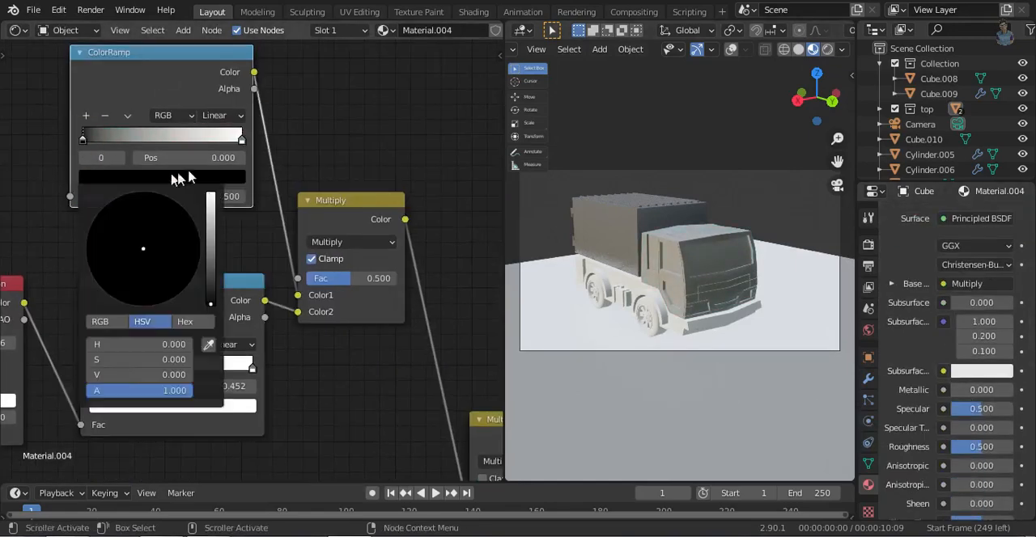
drag(211, 242, 211, 212)
click(105, 116)
drag(161, 143, 83, 143)
click(161, 177)
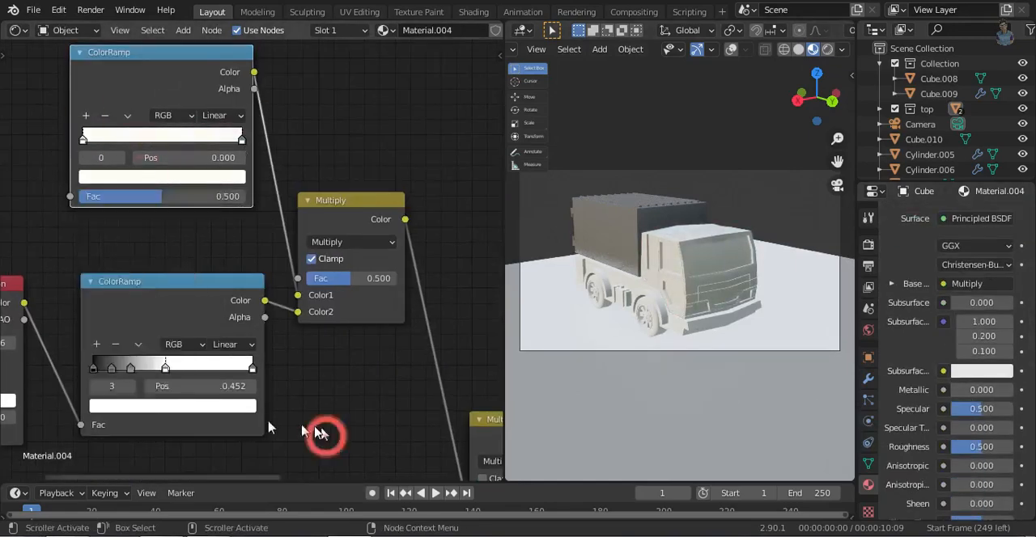
- Delete the Ambient Occlusion ramp's fourth stop, shift the second slightly higher and place a grey third stop at 0.586
click(116, 345)
middle_drag(616, 259, 583, 368)
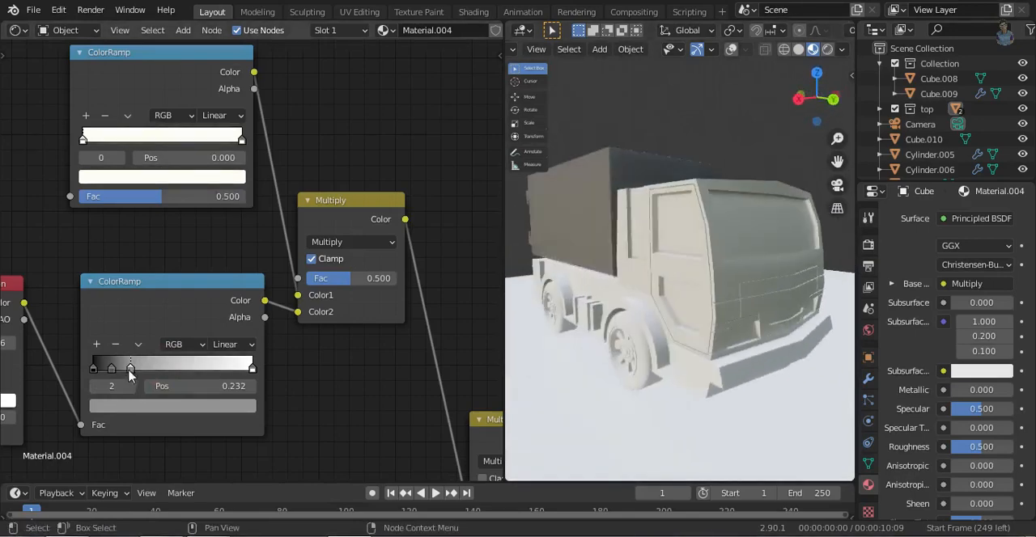
drag(115, 369, 127, 369)
click(145, 407)
click(187, 368)
click(184, 406)
- Shift the cab's Pointiness ramp middle stop below 0.500 and adjust its grey
middle_drag(253, 451, 256, 204)
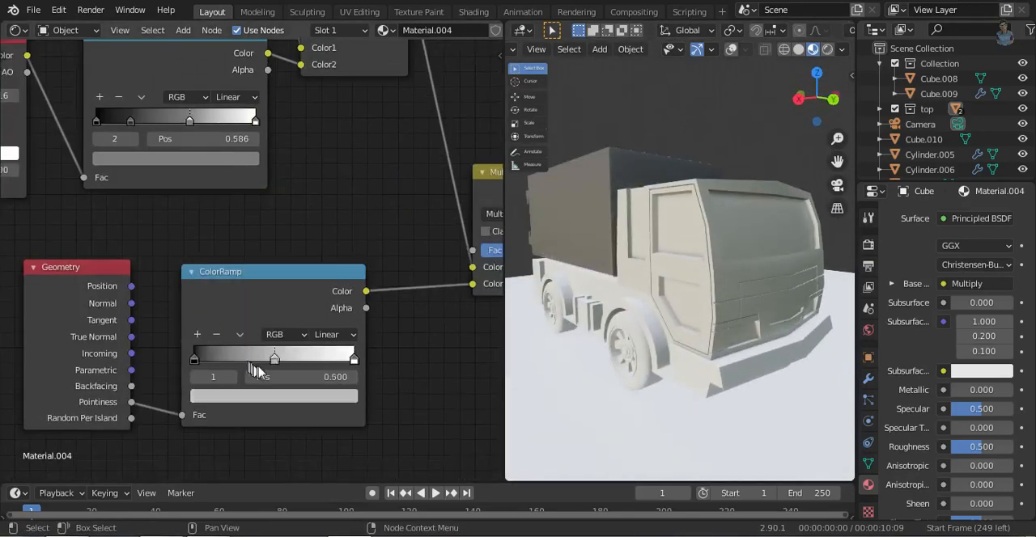
drag(267, 361, 254, 360)
click(267, 397)
drag(325, 236, 323, 261)
middle_drag(195, 122, 224, 413)
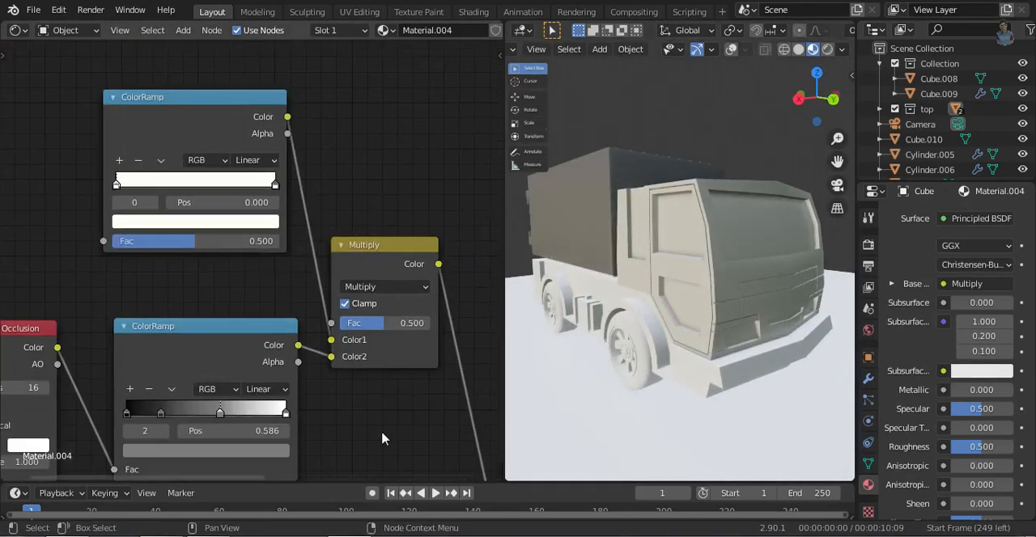
- Add a second material slot to the cab and enter Edit Mode with overlays shown
middle_drag(382, 434, 184, 283)
scroll(1011, 280, up, 5)
click(1022, 215)
click(731, 49)
key(Tab)
middle_drag(742, 285, 700, 311)
- Assign a new material in the second slot to the faces of the windscreen, side windows and lower door panes
click(589, 283)
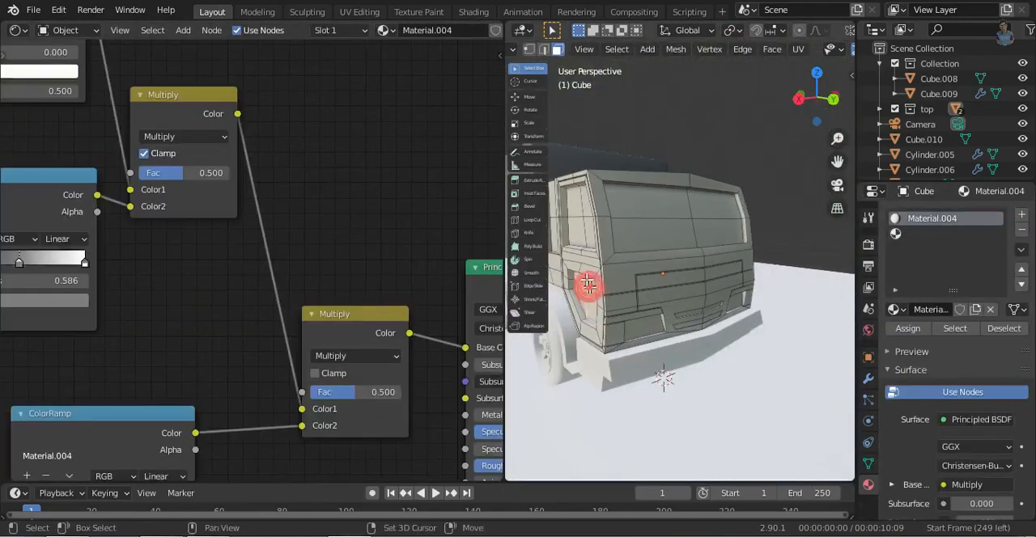
shift+click(647, 203)
shift+click(650, 233)
shift+click(712, 231)
shift+click(714, 205)
middle_drag(712, 212, 619, 241)
shift+click(703, 316)
shift+click(689, 340)
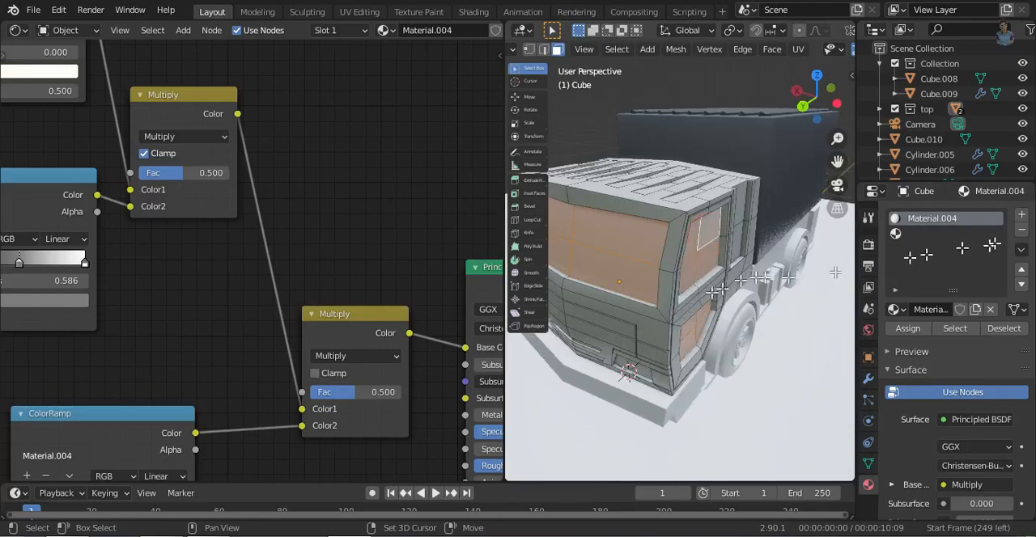
click(931, 234)
click(934, 309)
click(915, 329)
scroll(797, 50, down, 3)
click(799, 49)
middle_drag(606, 293, 228, 330)
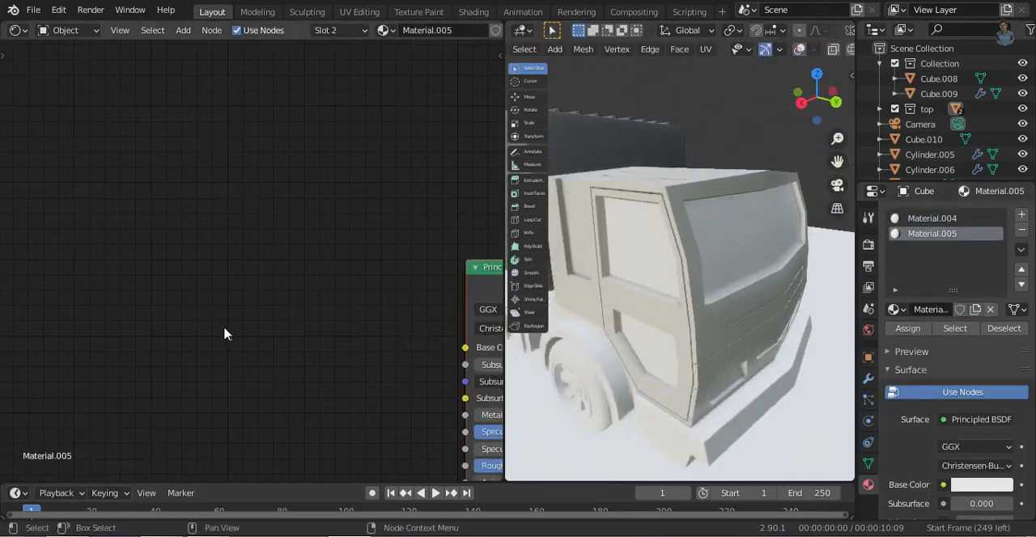
key(ctrl+v)
middle_drag(317, 233, 382, 346)
key(ctrl+z)
click(931, 219)
scroll(280, 311, down, 8)
click(931, 234)
key(ctrl+v)
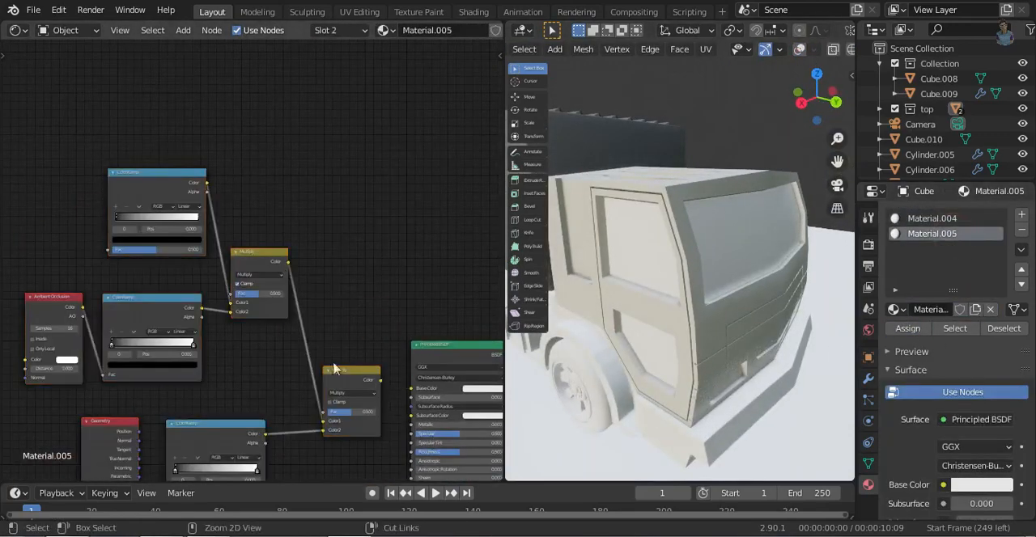
key(ctrl+z)
- Copy the cab material's edited node setup into the window material so it drives the Base Color
click(953, 221)
key(ctrl+c)
click(931, 234)
key(ctrl+v)
- Colour the window material's top ramp with a blue first stop (H 0.681, S 0.985, V 1.000) and a cyan last stop
scroll(170, 221, up, 3)
click(146, 261)
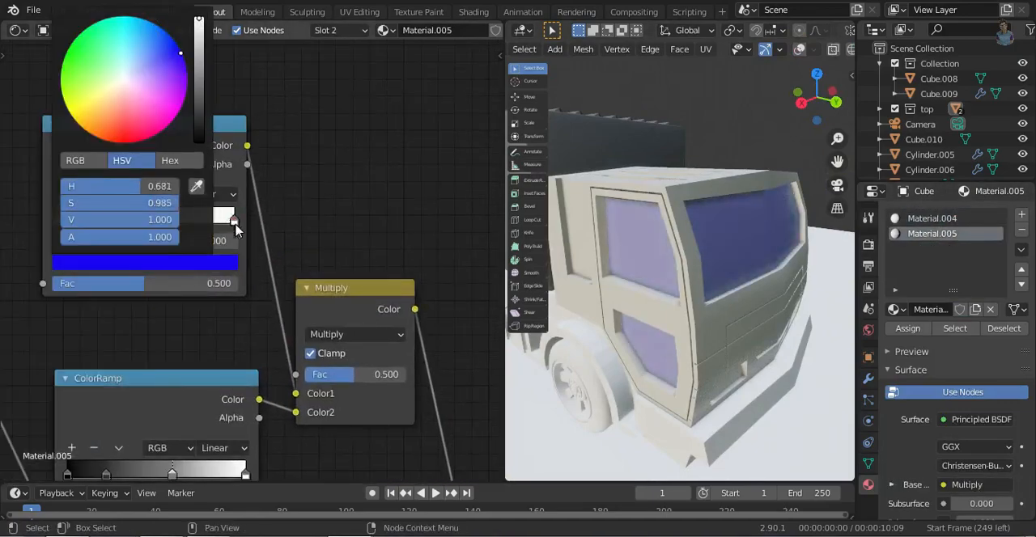
click(64, 81)
- Lower the third stop of the window material's Ambient Occlusion ramp and move the second stop to 0.370
middle_drag(174, 476, 181, 347)
click(182, 346)
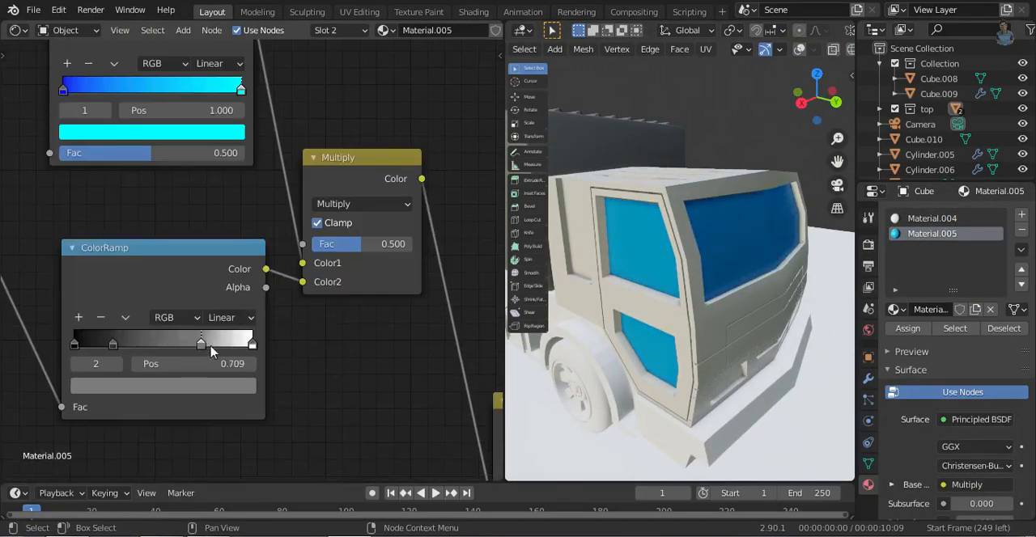
drag(219, 345, 160, 346)
drag(113, 345, 140, 346)
- Reposition the stops of the window material's Pointiness ramp and adjust its end stop's colour
middle_drag(362, 348, 331, 115)
drag(246, 375, 179, 375)
drag(191, 376, 281, 375)
drag(166, 376, 184, 376)
click(330, 375)
click(280, 427)
click(280, 416)
drag(275, 209, 264, 250)
- Soften the top ramp's cyan end stop to a lighter cyan and set the window material's Metallic to 0.181
middle_drag(311, 195, 332, 477)
click(173, 201)
drag(171, 254, 131, 235)
scroll(947, 356, down, 10)
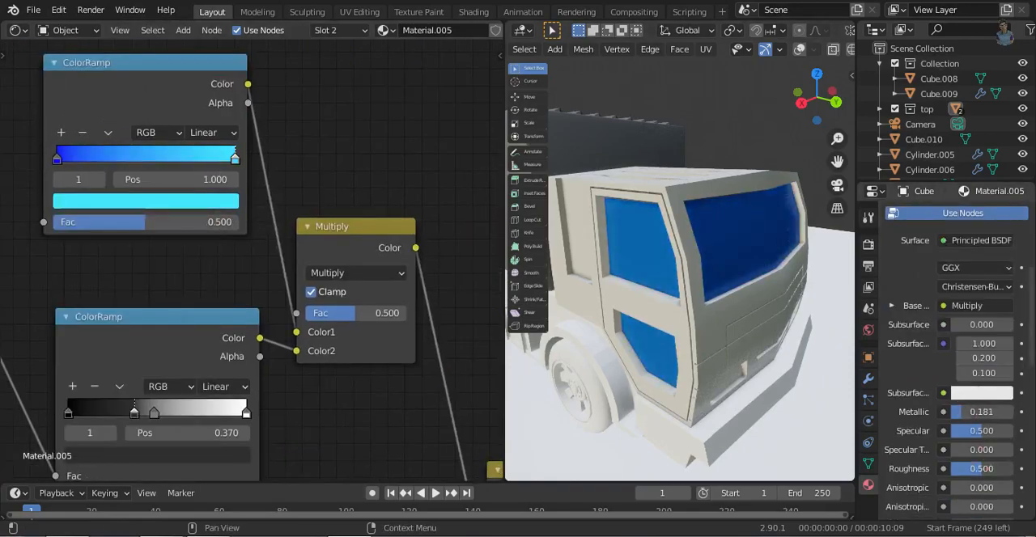
- Assign a new material named light to both headlight faces on the front of the cab
middle_drag(707, 321, 728, 261)
middle_drag(652, 338, 580, 320)
click(581, 314)
click(800, 50)
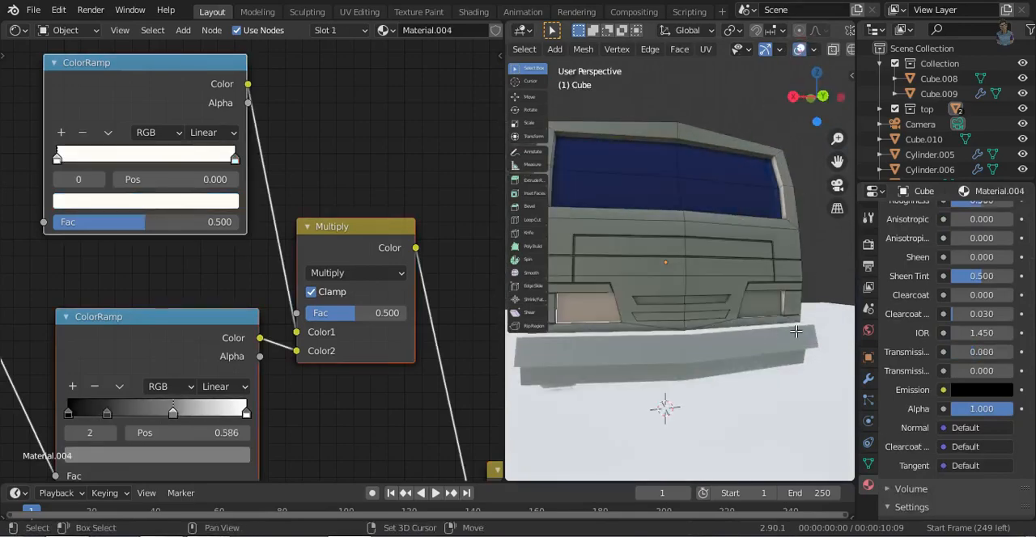
shift+click(764, 307)
scroll(955, 324, up, 10)
click(1021, 215)
click(955, 310)
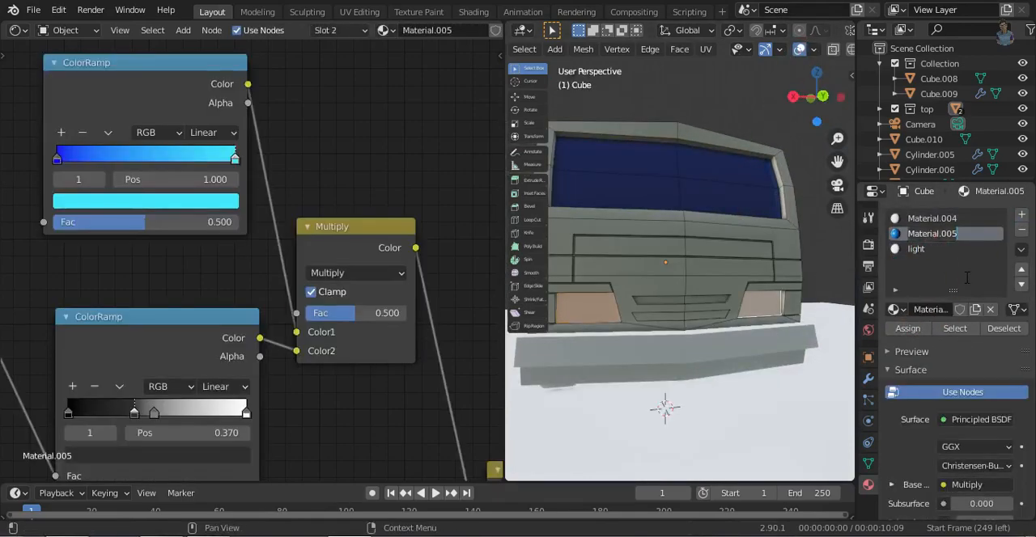
- Rename the cab material as body and the window material as glass, trying an Emission surface on body
click(981, 419)
click(850, 113)
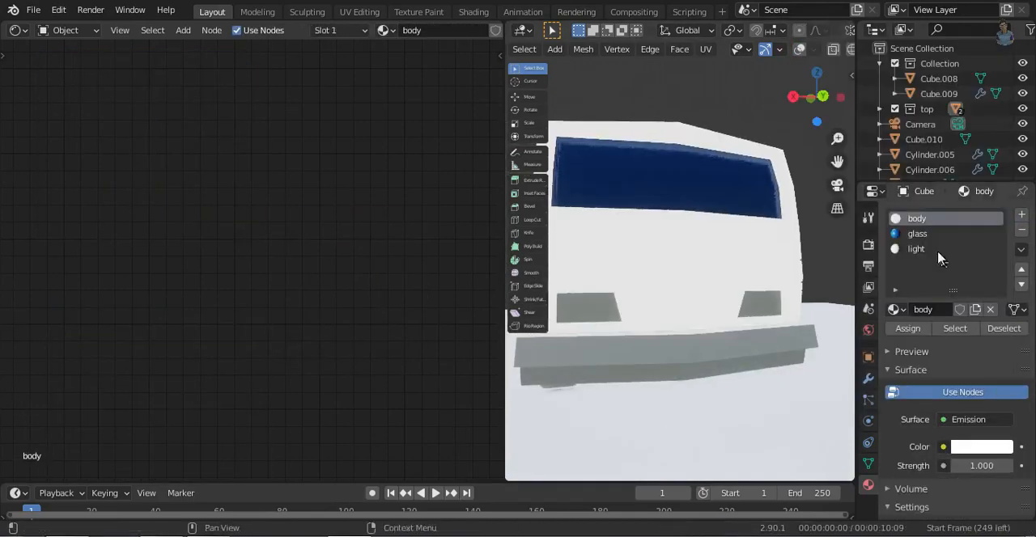
click(977, 422)
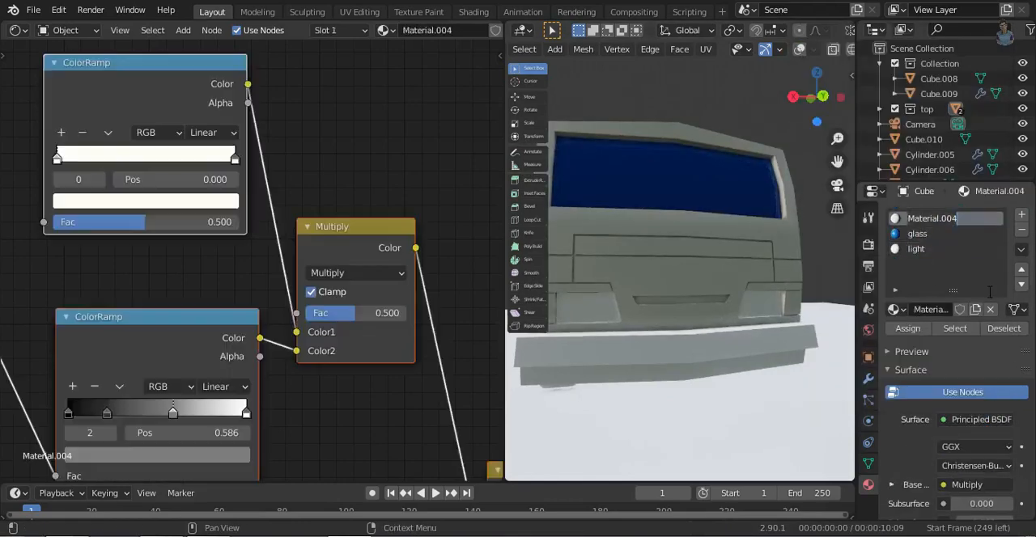
text(body)
key(Return)
- Give the light material an Emission surface with strength 5 and enable Bloom in the render settings
click(939, 249)
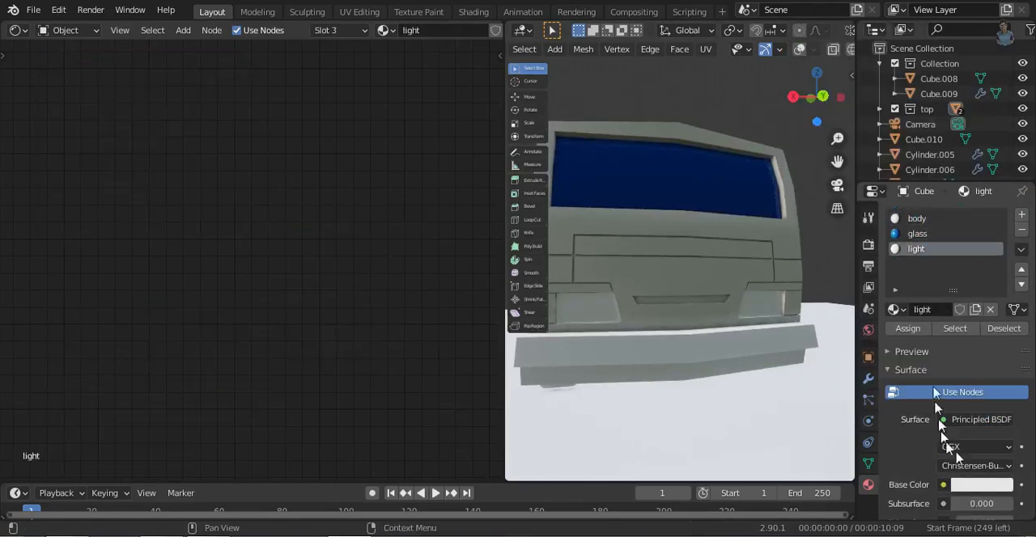
click(961, 420)
click(958, 379)
key(Return)
click(867, 244)
click(867, 485)
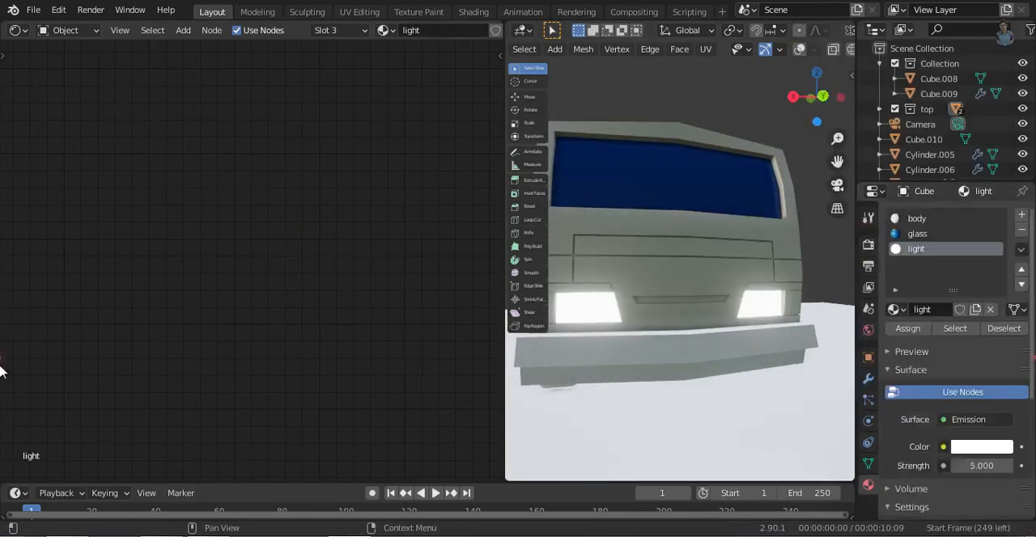
- Tint the light material's emission color a soft violet-blue
scroll(955, 397, down, 3)
click(980, 350)
drag(937, 167, 959, 173)
middle_drag(635, 374, 721, 372)
middle_drag(639, 334, 534, 319)
- Select faces around the headlights on the cab's front and assign a new material to them
click(799, 49)
alt+shift+click(592, 263)
alt+shift+click(612, 387)
alt+shift+click(735, 231)
scroll(1031, 215, up, 3)
click(1021, 215)
click(955, 310)
click(909, 328)
- Darken the new material's base color and view the truck through the camera
click(799, 49)
click(979, 485)
mouse_move(1001, 328)
mouse_down()
mouse_move(1000, 295)
mouse_move(1000, 322)
mouse_up()
middle_drag(615, 279, 768, 223)
key(KP_0)
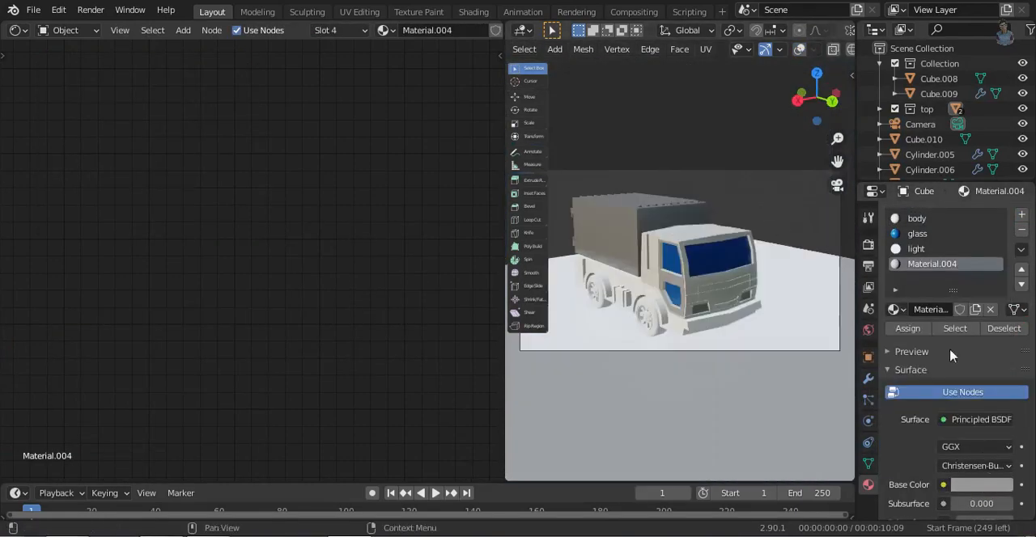
click(980, 484)
drag(1000, 320, 1000, 301)
- Paste the copied edge-wear nodes into the new dark material and darken the color ramp
key(ctrl+v)
middle_drag(421, 389, 181, 164)
drag(365, 266, 435, 282)
middle_drag(146, 129, 434, 400)
click(254, 247)
drag(254, 267, 255, 324)
- Select both headlight faces on the cab and assign the light material to them again
click(916, 249)
click(799, 49)
scroll(757, 327, up, 2)
click(711, 329)
shift+click(776, 316)
click(916, 249)
click(908, 328)
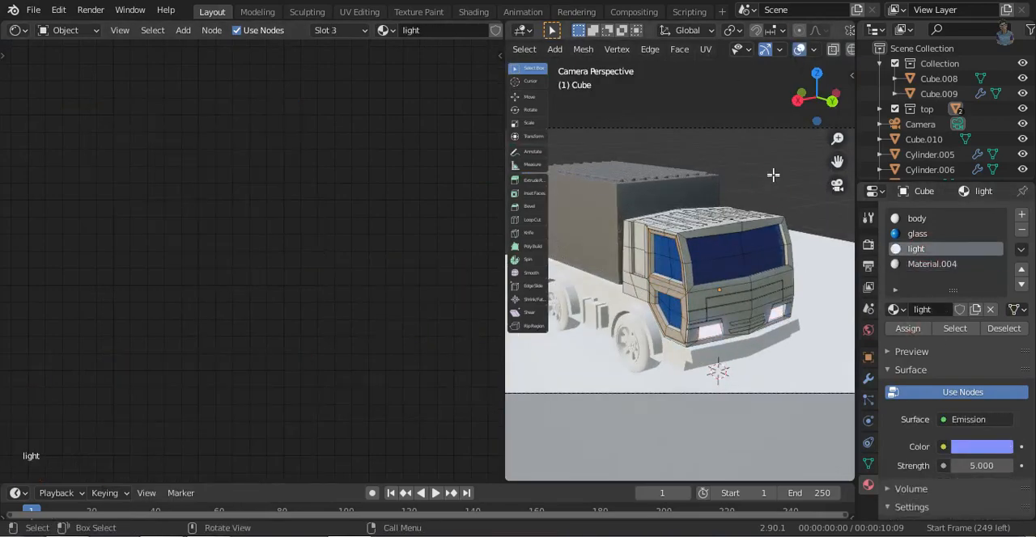
- Turn the node editor area into a 3D viewport showing the cab's front straight-on, with the cab in Edit Mode
click(799, 50)
scroll(729, 339, up, 4)
middle_drag(745, 340, 712, 348)
scroll(747, 371, up, 4)
scroll(728, 340, down, 7)
click(18, 31)
click(50, 75)
mouse_move(361, 308)
middle_down()
mouse_move(347, 375)
mouse_move(391, 303)
middle_up()
key(ctrl+KP_1)
key(shift+z)
scroll(235, 279, up, 5)
key(Tab)
key(Tab)
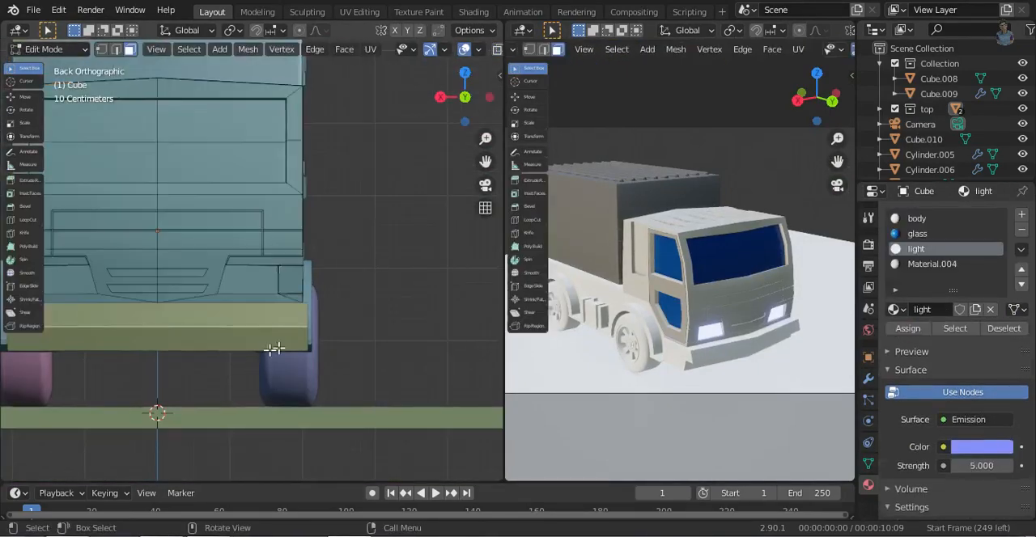
- Give the two halves of the narrow strip below the windshield a new red material with hue 0.991, saturation 0.961 and value 0.906
scroll(269, 300, up, 4)
key(shift+z)
key(shift+z)
scroll(719, 238, down, 2)
scroll(718, 275, up, 6)
middle_drag(633, 351, 676, 326)
scroll(684, 328, up, 5)
middle_drag(692, 330, 708, 361)
scroll(707, 361, down, 10)
shift+middle_drag(183, 299, 393, 381)
click(267, 305)
shift+click(348, 304)
click(1021, 214)
click(959, 309)
click(982, 485)
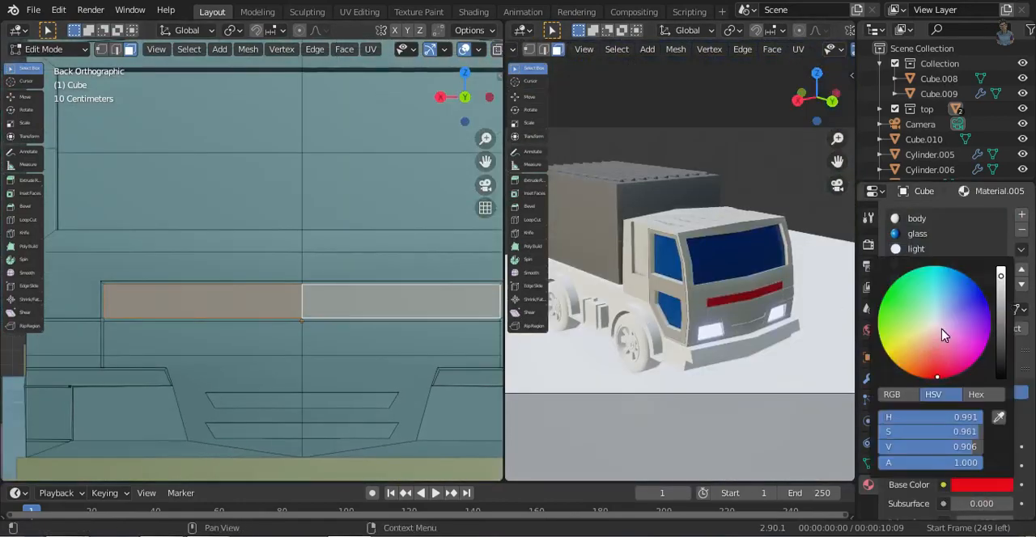
- Assign a new near-white material with value 0.906 to the panel faces framing the red strip
click(81, 297)
scroll(429, 315, down, 1)
shift+click(471, 288)
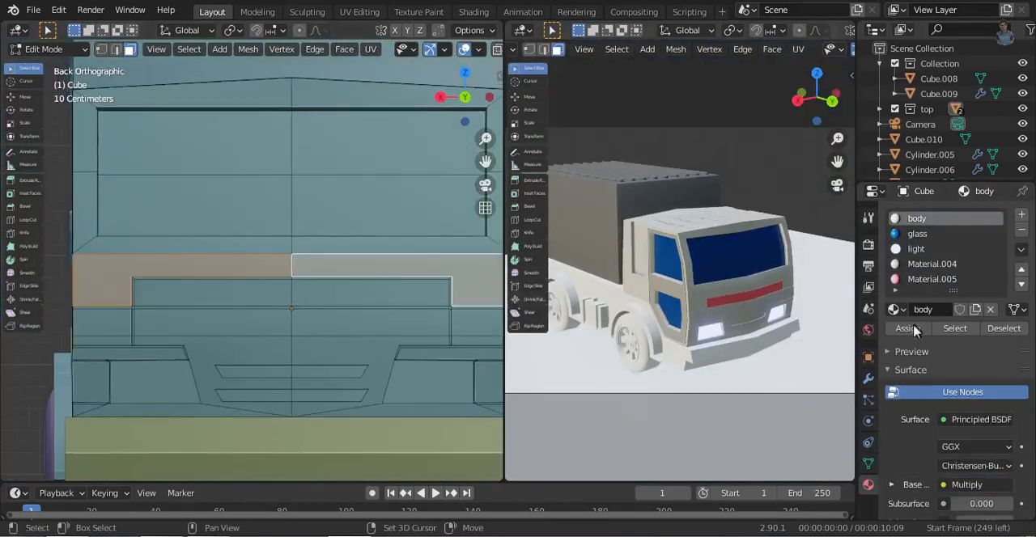
click(1021, 215)
click(914, 330)
click(958, 309)
click(977, 485)
drag(900, 307, 910, 340)
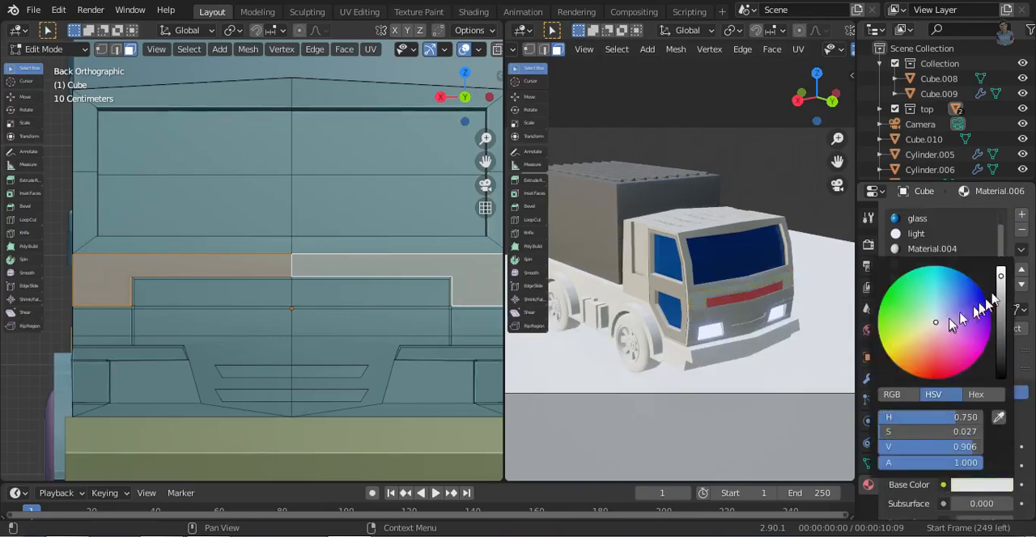
- Leave Edit Mode and give the chassis a new material with a near-black base color
key(Tab)
click(736, 348)
click(957, 277)
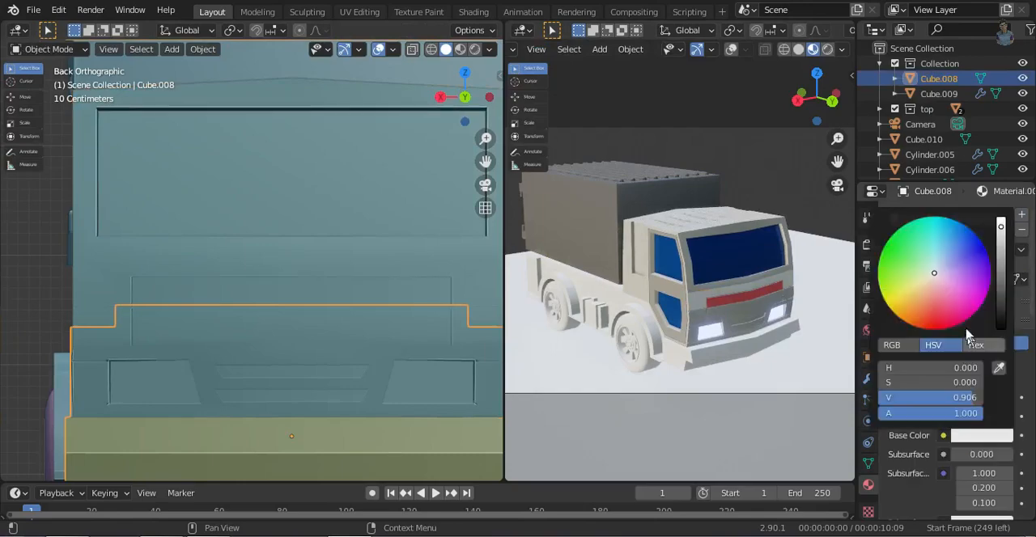
click(983, 435)
click(1001, 324)
- Add the copied edge-wear nodes to the chassis material and connect the final Multiply color to Base Color
click(18, 30)
click(48, 104)
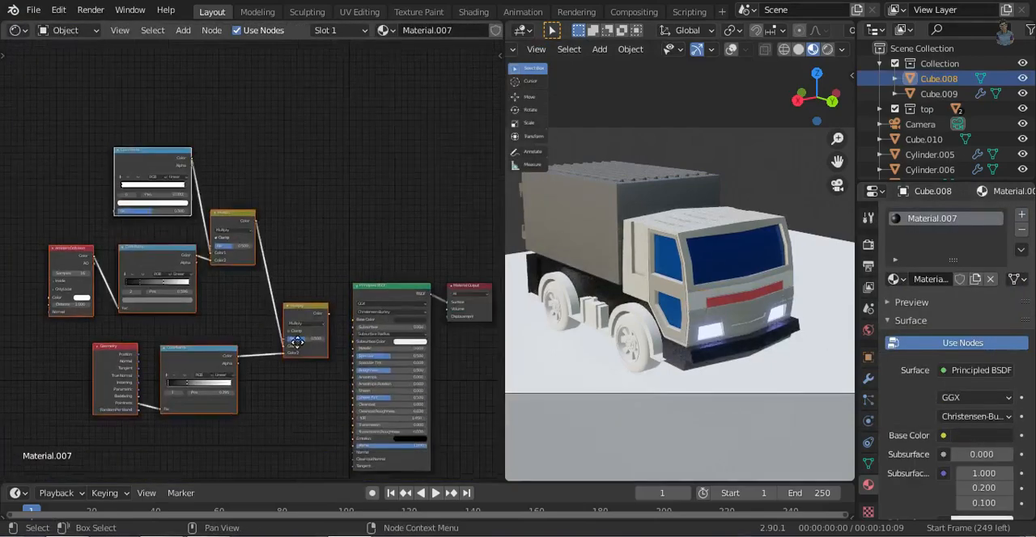
scroll(250, 330, up, 6)
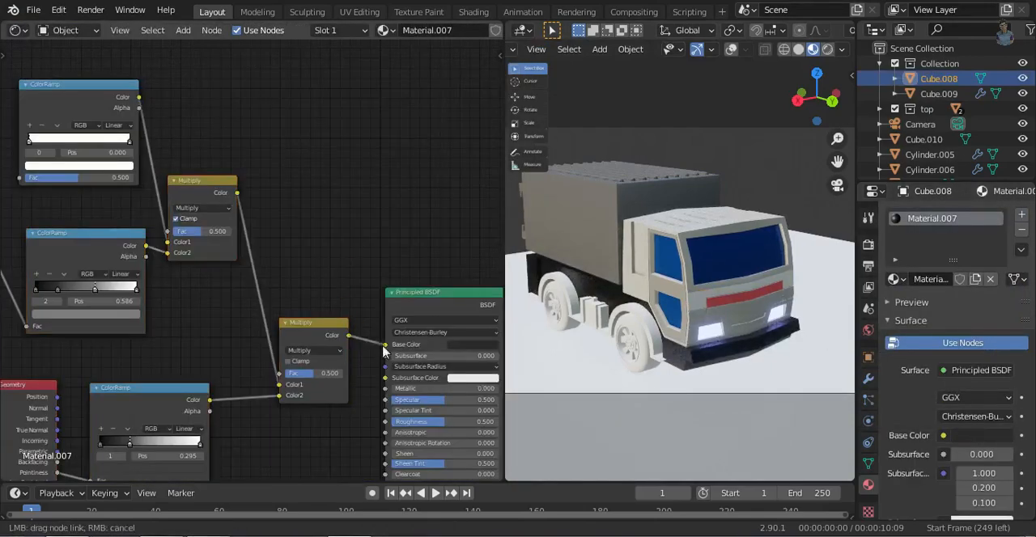
middle_drag(353, 241, 409, 327)
- Darken the stop colors of the chassis material's upper color ramp
click(316, 421)
click(285, 241)
drag(337, 355, 326, 355)
click(277, 412)
click(285, 182)
middle_drag(387, 462, 333, 73)
- Move the Ambient Occlusion ramp's grey stop toward the dark end and darken the stop at position 0.230
drag(171, 332, 122, 332)
click(100, 332)
click(194, 390)
click(247, 186)
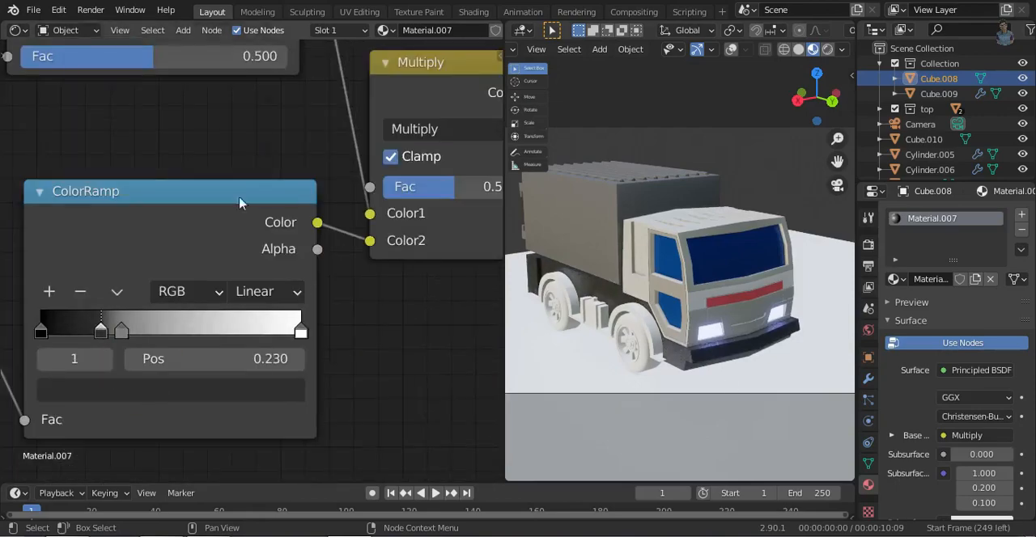
- Apply the wheel-arch trim's modifier and join the trim to the chassis
middle_drag(566, 305, 666, 301)
scroll(667, 292, up, 7)
click(18, 30)
click(48, 63)
middle_drag(303, 202, 326, 364)
scroll(326, 364, down, 3)
click(326, 345)
click(868, 379)
click(980, 241)
click(970, 259)
shift+click(307, 338)
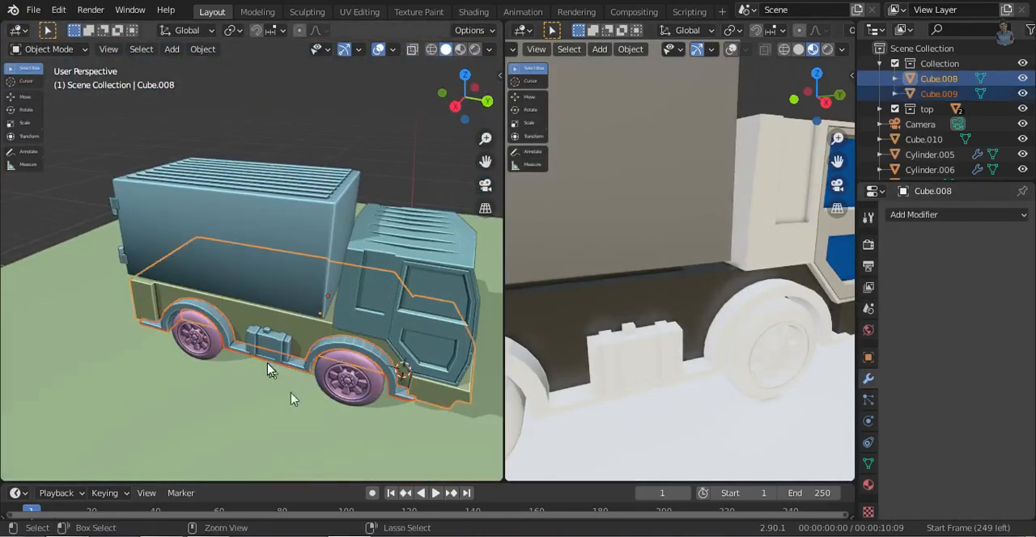
key(ctrl+j)
- Reopen the chassis material's nodes and move the Ambient Occlusion ramp's grey stop toward the light end
click(17, 30)
click(55, 111)
drag(121, 332, 197, 333)
middle_drag(382, 264, 366, 202)
drag(86, 267, 106, 268)
middle_drag(203, 364, 178, 138)
- Darken the Pointiness ramp's inner stops and set stop 2 to position 0.473
click(164, 385)
middle_drag(194, 453, 184, 365)
click(222, 392)
drag(346, 200, 348, 212)
drag(223, 333, 270, 333)
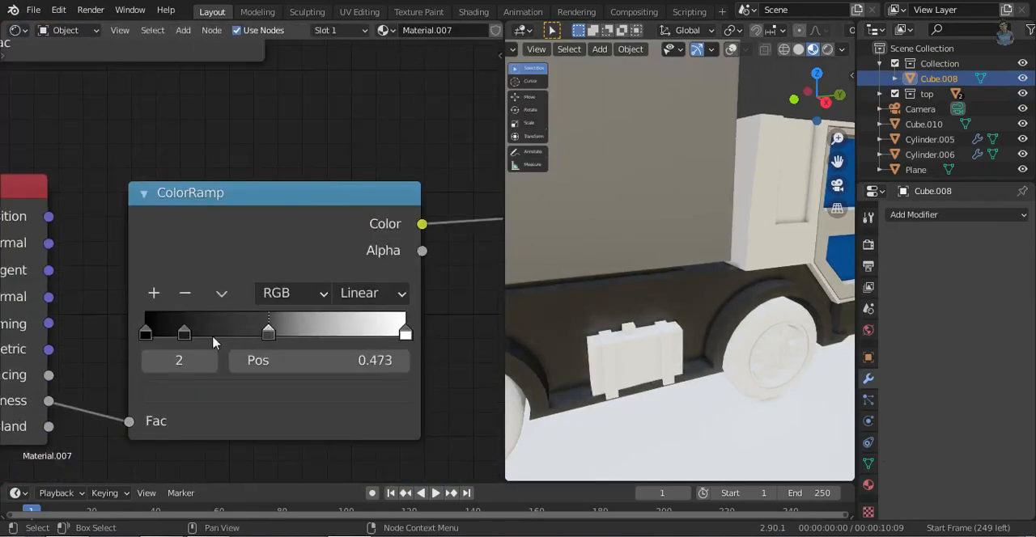
- Give the toolbox on the side of the chassis a new material with a dark brown base color
middle_drag(330, 301, 376, 444)
click(635, 360)
click(869, 485)
click(971, 280)
click(980, 435)
drag(1001, 243, 1033, 361)
click(980, 289)
drag(1001, 162, 1002, 137)
drag(937, 129, 955, 176)
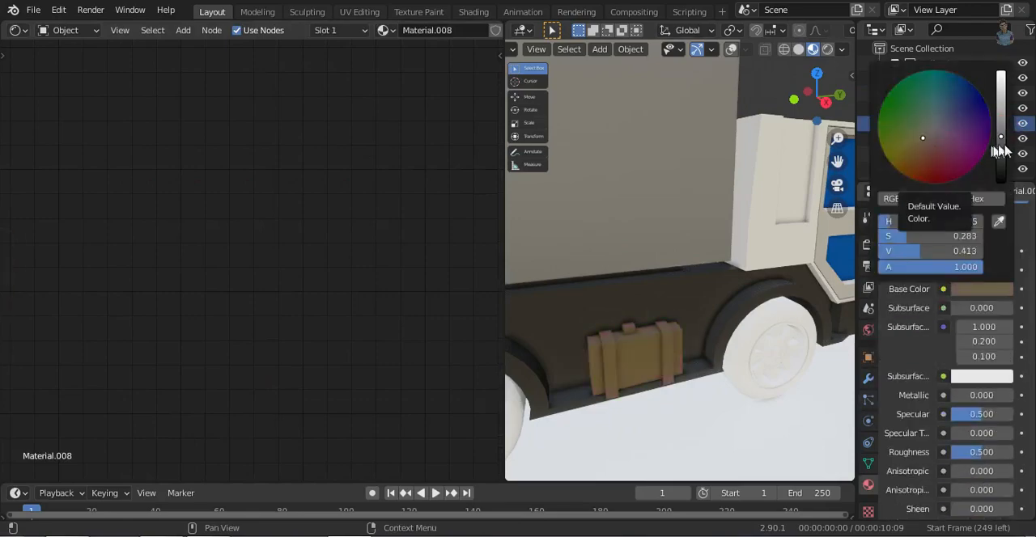
drag(1001, 150, 1001, 172)
- Put the front wheel in Edit Mode and paste the edge-wear nodes into Material.002
middle_drag(661, 276, 765, 369)
click(694, 345)
key(Tab)
click(775, 50)
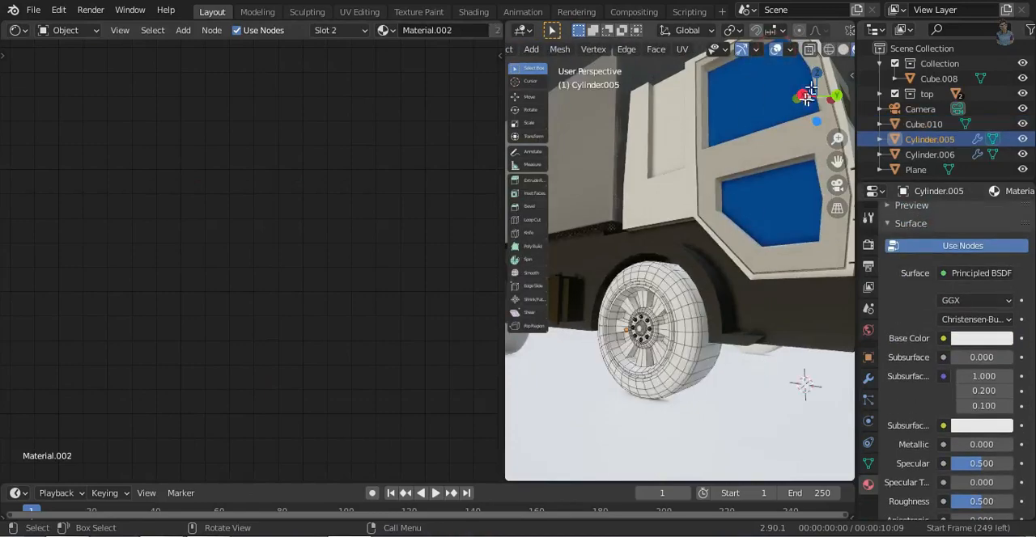
click(802, 95)
key(Home)
drag(426, 273, 427, 275)
scroll(405, 275, up, 9)
click(776, 50)
- Darken the upper color ramp of Material.002, making its end stop at position 1.000 dark grey
middle_drag(235, 122, 286, 258)
click(271, 186)
drag(307, 263, 306, 301)
click(332, 153)
click(275, 186)
click(308, 263)
- Try assigning Material.002 to the whole wheel
scroll(903, 349, up, 4)
click(932, 220)
click(934, 234)
click(929, 219)
click(929, 235)
click(924, 329)
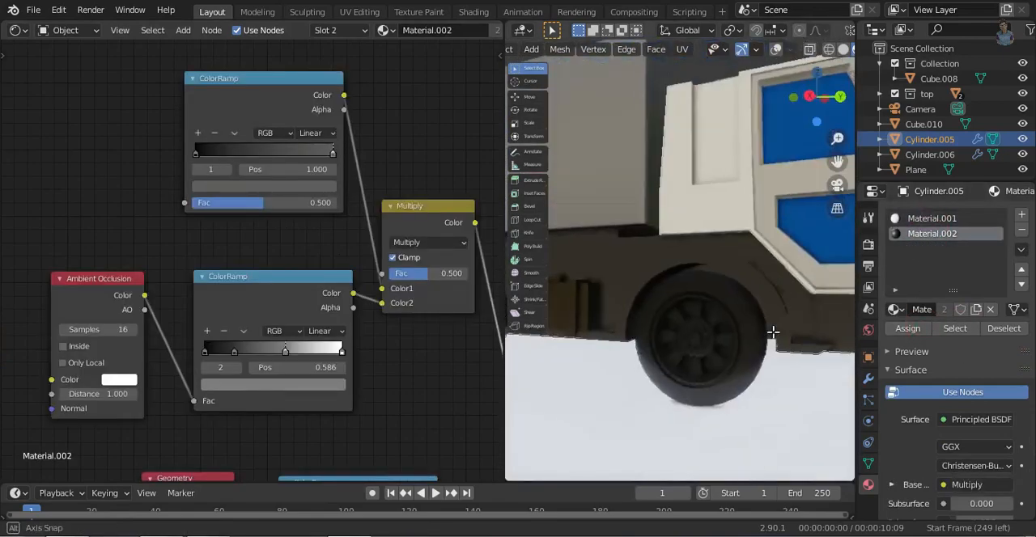
- Try to isolate the wheel faces that use Material.001 by clearing the selection and selecting by material
scroll(745, 368, up, 4)
shift+middle_drag(747, 363, 708, 305)
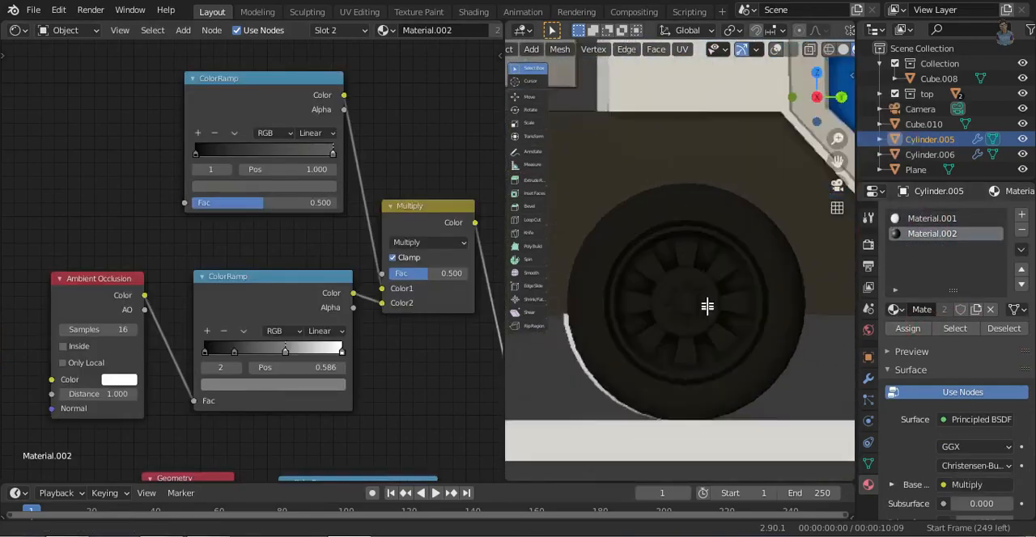
scroll(707, 305, up, 4)
click(931, 219)
click(778, 51)
click(1002, 329)
click(708, 322)
shift+middle_drag(726, 353, 733, 275)
click(932, 220)
click(953, 328)
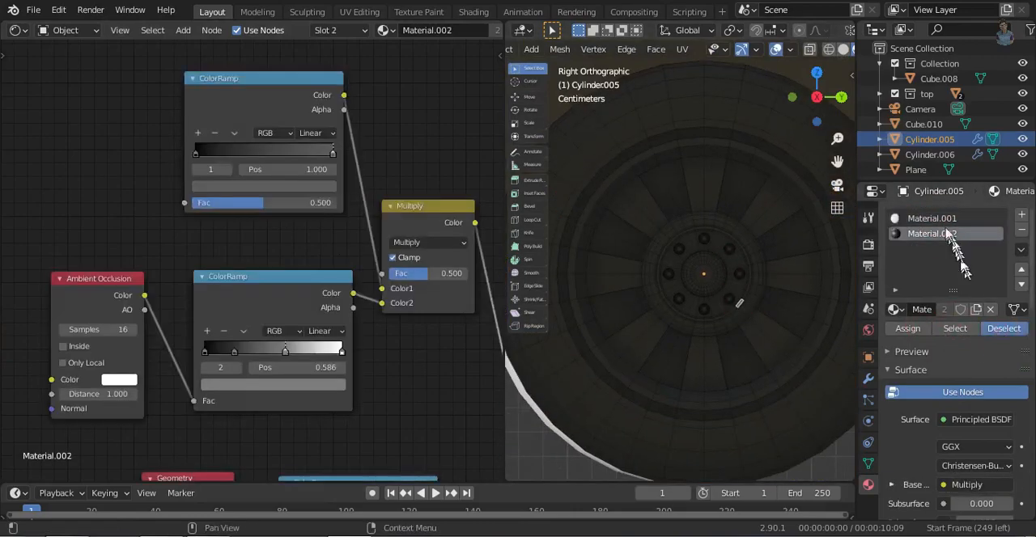
- Select the face loops that form the front wheel's tire and assign Material.002 to them
click(648, 430)
middle_drag(647, 429, 771, 157)
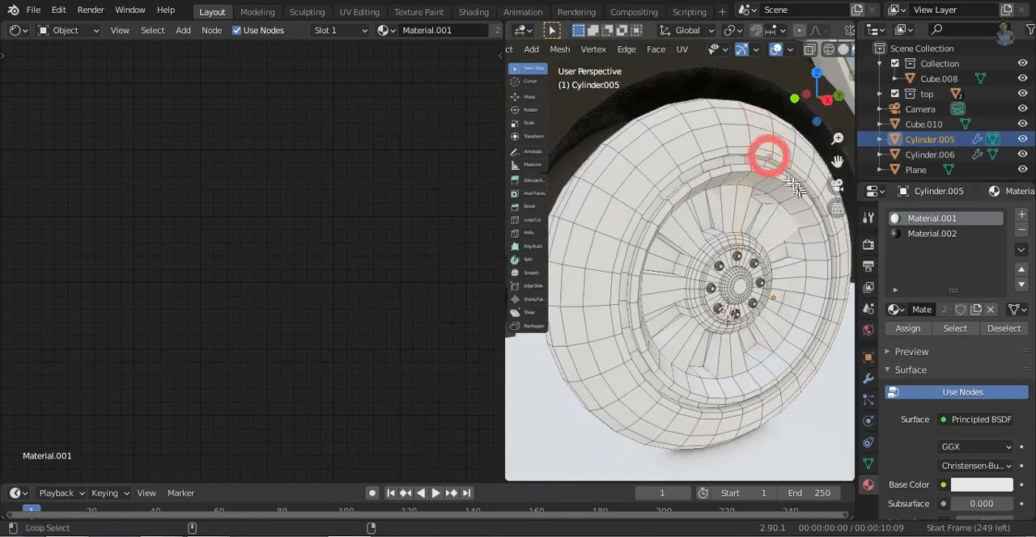
middle_drag(662, 417, 639, 333)
shift+middle_drag(798, 344, 724, 349)
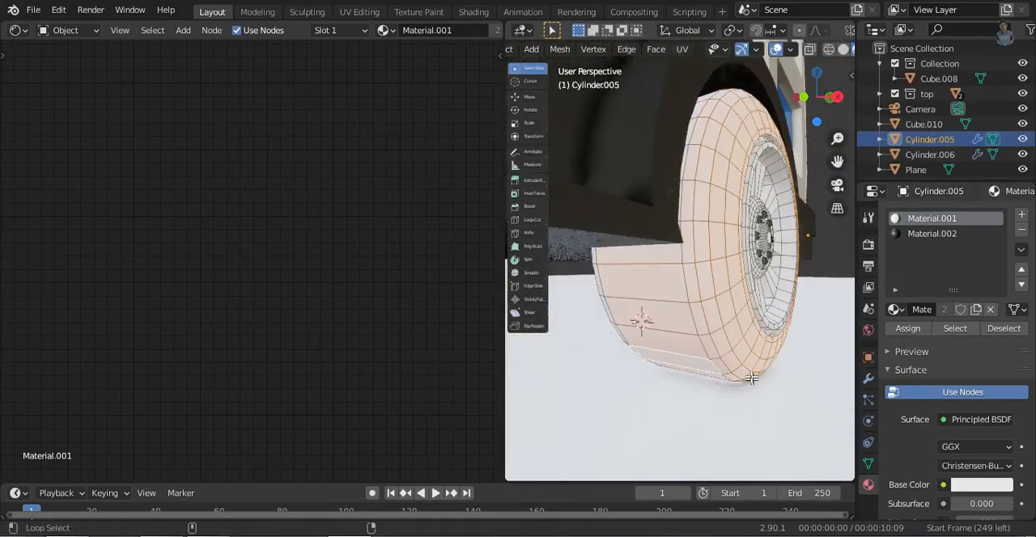
click(803, 97)
key(shift+z)
key(shift+z)
mouse_move(598, 320)
middle_down()
mouse_move(652, 326)
mouse_move(518, 324)
middle_up()
click(939, 234)
click(909, 331)
- Deselect the tire's Material.002 faces and give the rim's Material.001 the edge-wear node setup
click(932, 219)
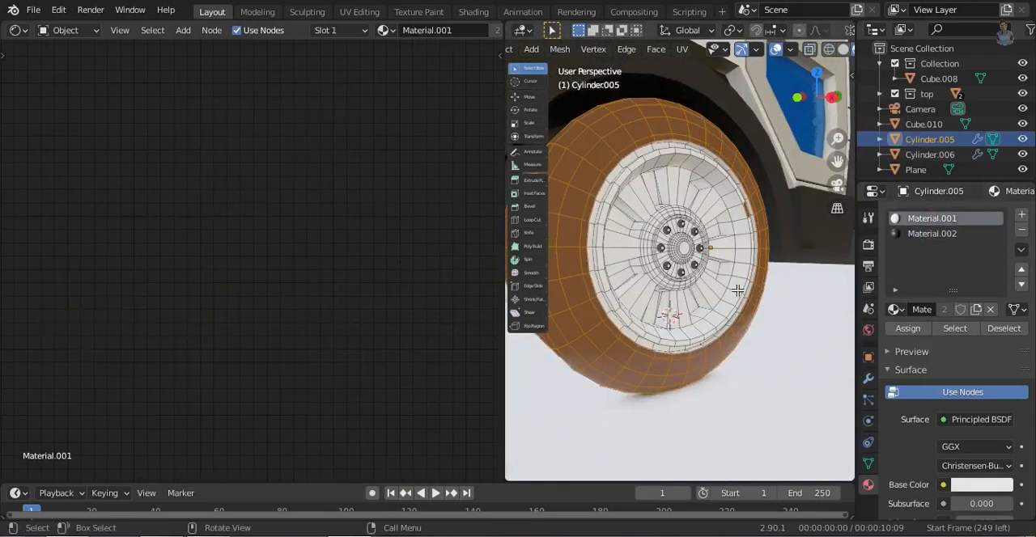
click(777, 50)
middle_drag(743, 246, 702, 259)
click(776, 49)
click(945, 234)
click(1001, 329)
click(946, 220)
click(922, 329)
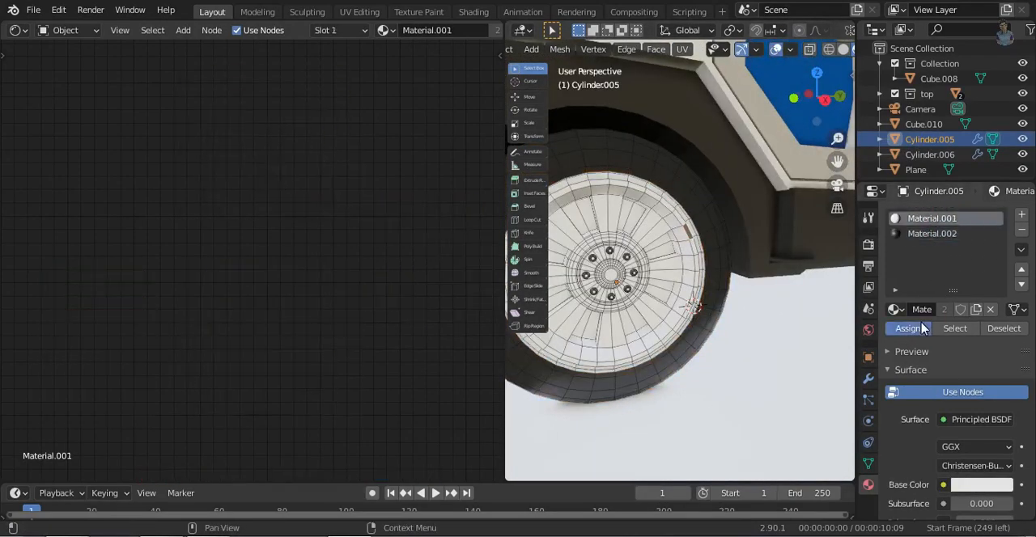
ctrl+middle_drag(339, 321, 340, 348)
drag(391, 318, 411, 323)
- Set the Metallic value of the rim's Material.001 to 0.145
click(775, 50)
middle_drag(639, 349, 621, 403)
scroll(652, 374, down, 8)
scroll(976, 412, down, 8)
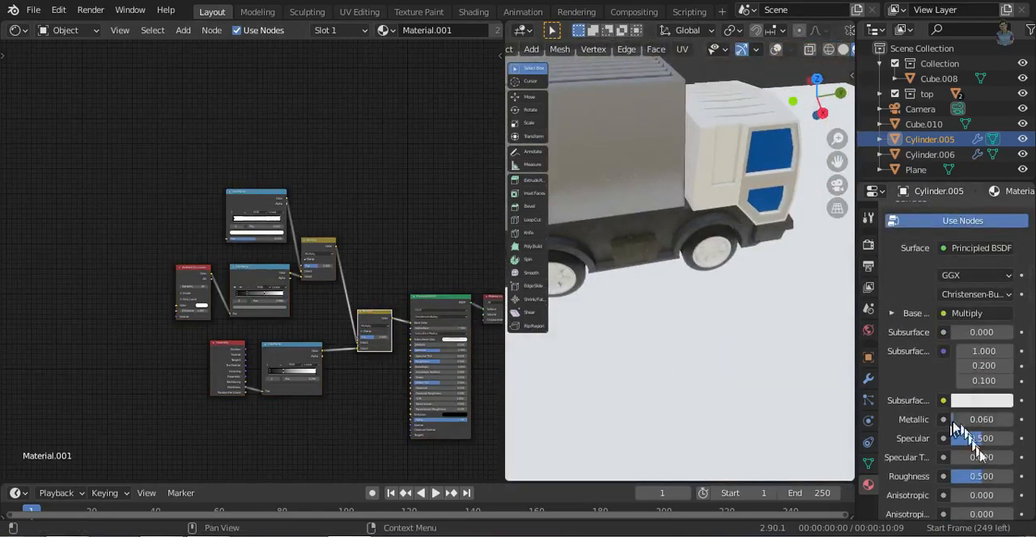
middle_drag(632, 283, 623, 290)
- Change the node editor area back to a 3D Viewport and delete the old wheels on the opposite side of the truck
click(16, 30)
click(76, 85)
middle_drag(647, 381, 709, 295)
click(710, 293)
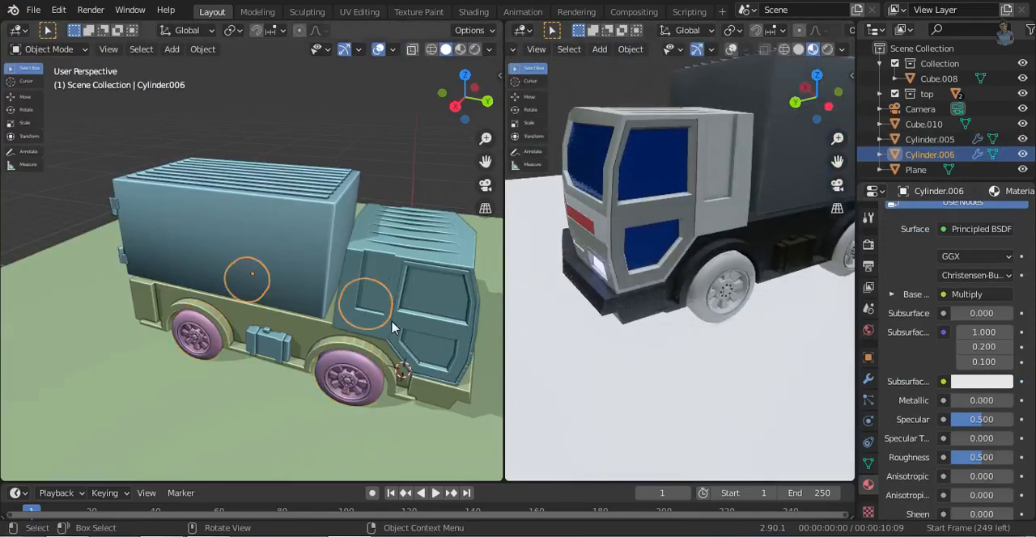
key(Delete)
- Duplicate the finished wheels about 3.72 m along negative X and rotate the copy 180° around Z
click(359, 374)
key(KP_7)
key(x)
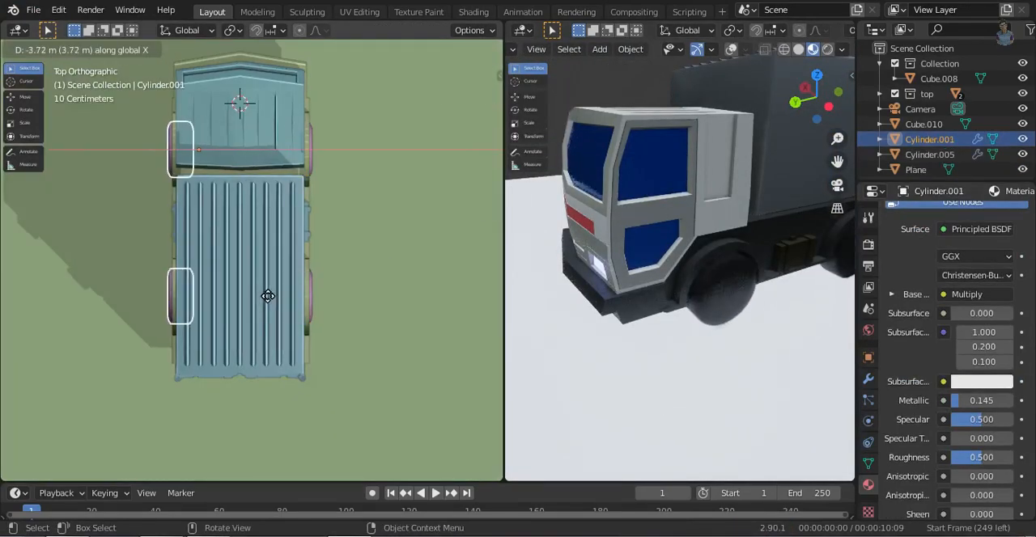
click(268, 296)
text(rz180)
key(Return)
- Move the duplicated wheels along Y to the wheel arches and -1.2558 m along X to the truck's side
shift+middle_drag(358, 262, 424, 263)
key(g)
key(y)
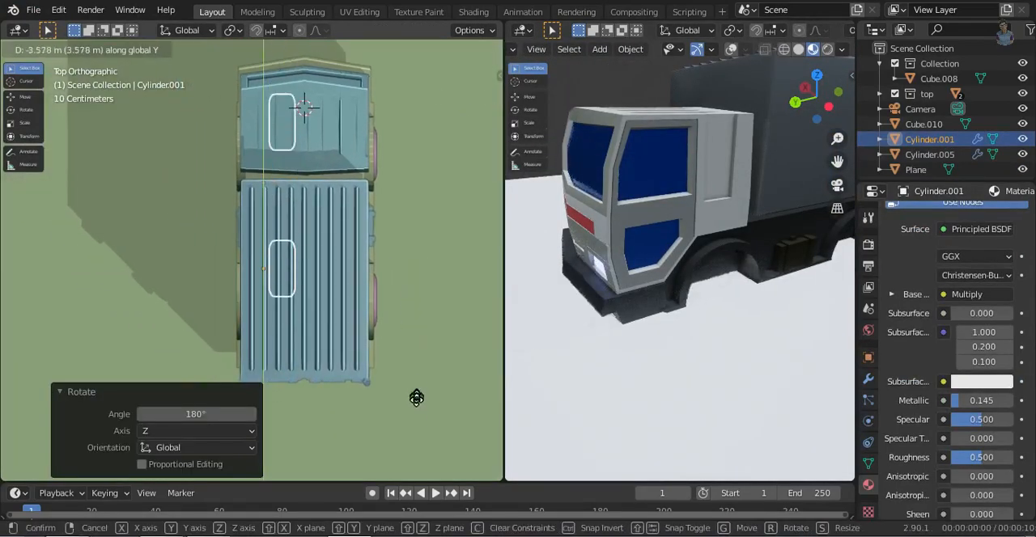
click(419, 418)
key(g)
key(x)
click(372, 362)
middle_drag(356, 174, 467, 97)
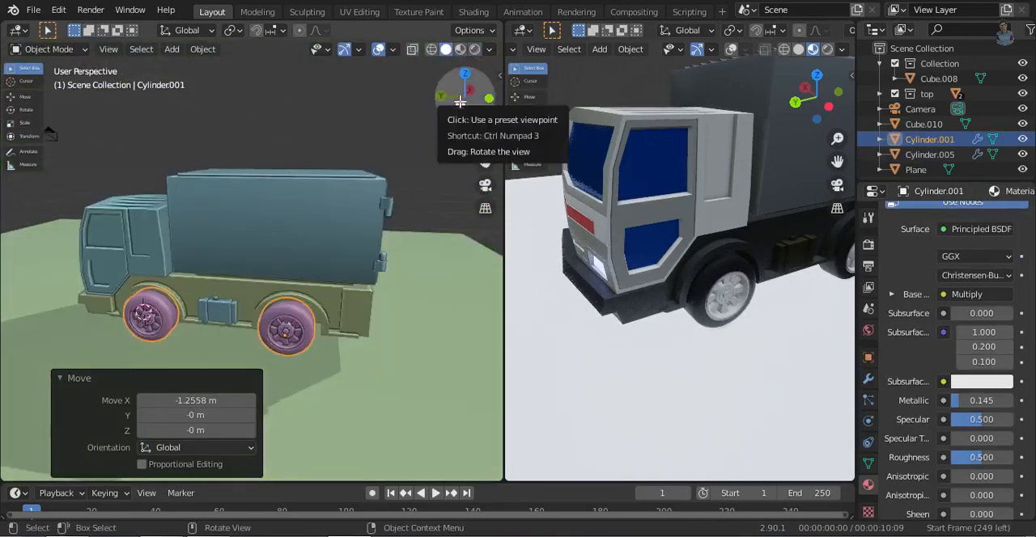
- Nudge the duplicated wheels along Y to center them in their wheel arches
scroll(356, 404, up, 5)
shift+middle_drag(356, 445, 354, 332)
key(g)
key(y)
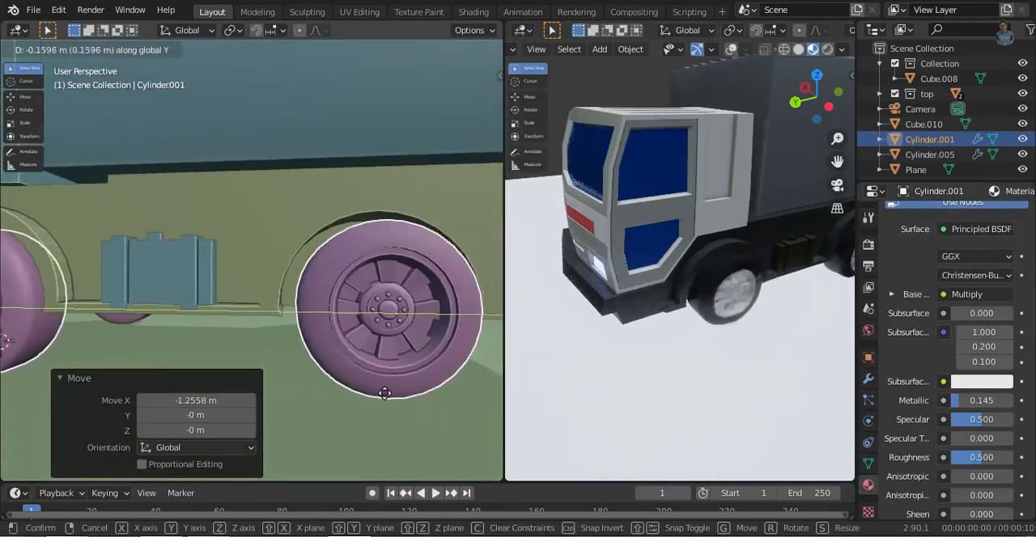
click(381, 453)
middle_drag(381, 453, 350, 334)
scroll(348, 335, down, 4)
- Clear the selection, reselect the wheels and adjust how far they sit in the arches along X
key(alt+a)
middle_drag(257, 351, 259, 376)
click(271, 330)
key(g)
key(x)
click(282, 327)
middle_drag(389, 280, 615, 304)
middle_drag(627, 262, 628, 282)
middle_drag(628, 281, 729, 235)
- Put the cab in Edit Mode and select its faces by the body and Material.004 materials
click(259, 270)
key(Tab)
scroll(925, 235, up, 5)
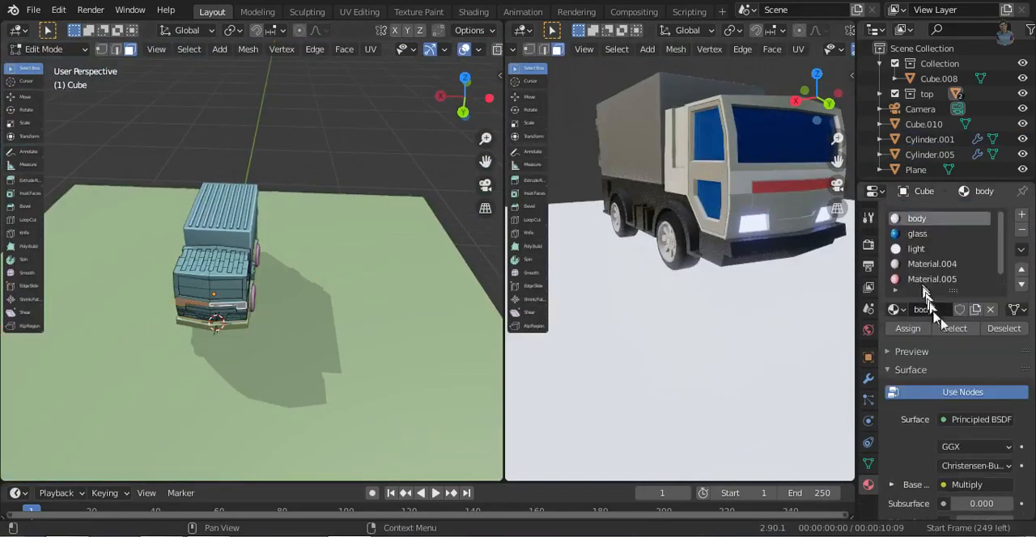
scroll(241, 321, up, 4)
middle_drag(156, 351, 179, 332)
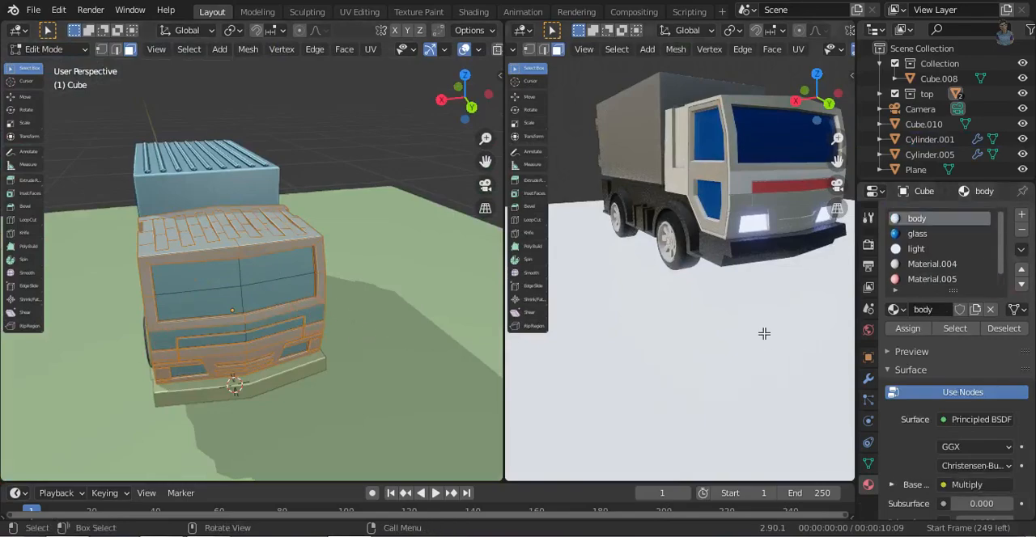
middle_drag(691, 280, 566, 271)
click(931, 264)
click(955, 328)
middle_drag(336, 301, 347, 193)
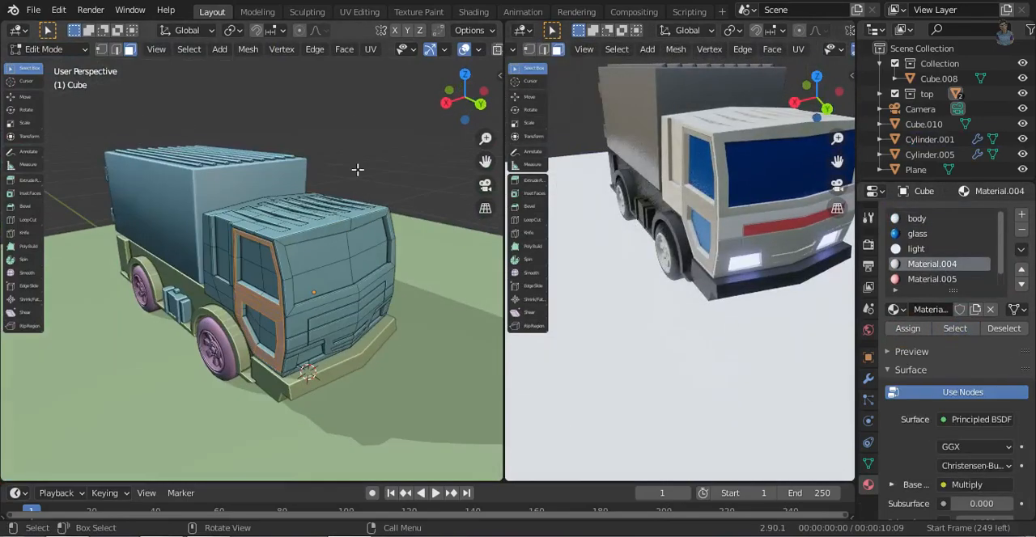
- Select the inner frame faces around the cab windows and assign a new material, Material.009, to them
scroll(281, 284, up, 3)
alt+click(243, 375)
middle_drag(231, 407, 365, 357)
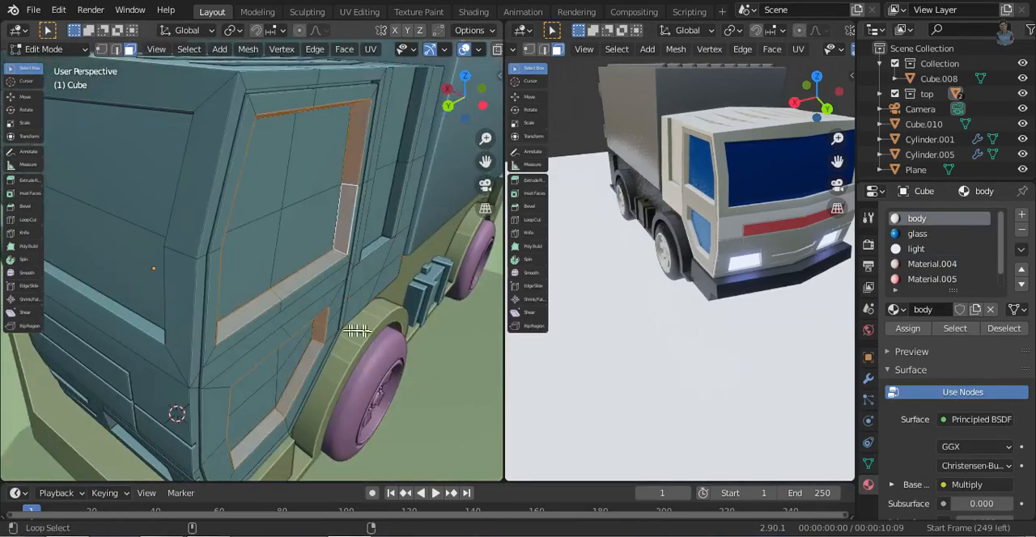
click(1021, 215)
click(940, 310)
click(909, 330)
- Set the base color of the window frame material to grey
click(981, 486)
mouse_move(999, 314)
mouse_down()
mouse_move(999, 327)
mouse_move(1000, 314)
mouse_up()
middle_drag(141, 317, 259, 328)
click(981, 485)
- Show the camera view in both viewports and switch the preview viewport to Rendered shading
key(KP_0)
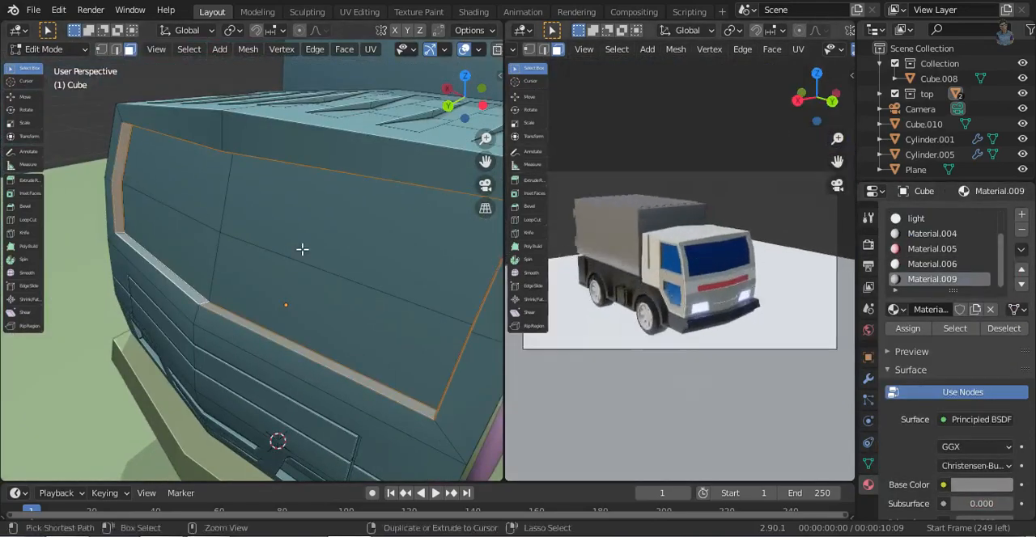
key(KP_0)
click(382, 224)
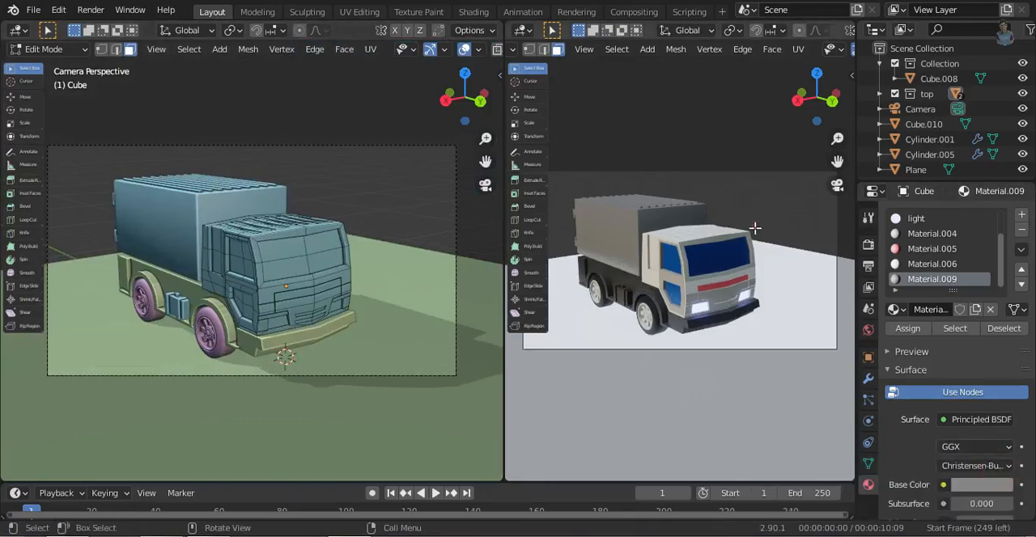
click(748, 142)
middle_drag(305, 267, 246, 215)
key(shift+a)
click(242, 204)
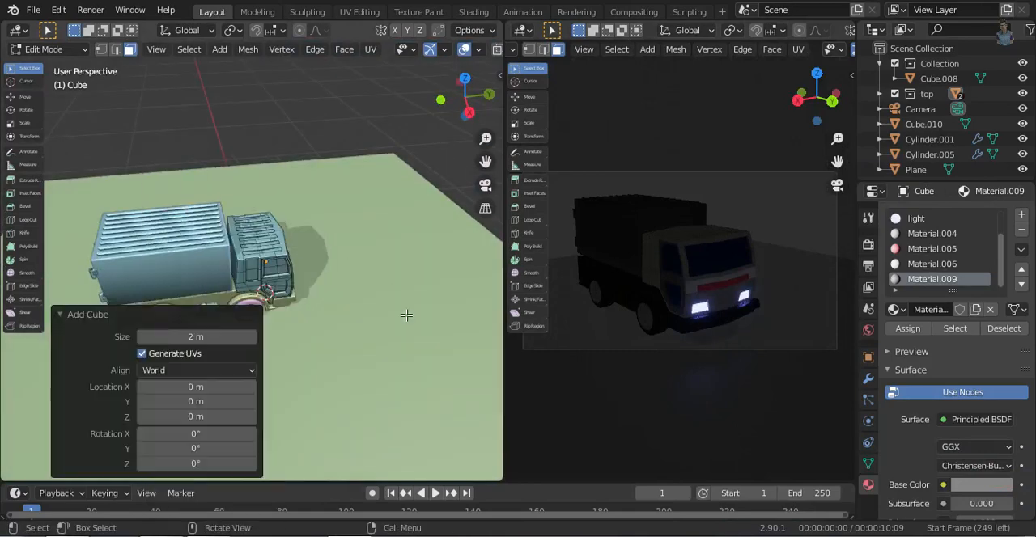
key(z)
click(349, 121)
key(x)
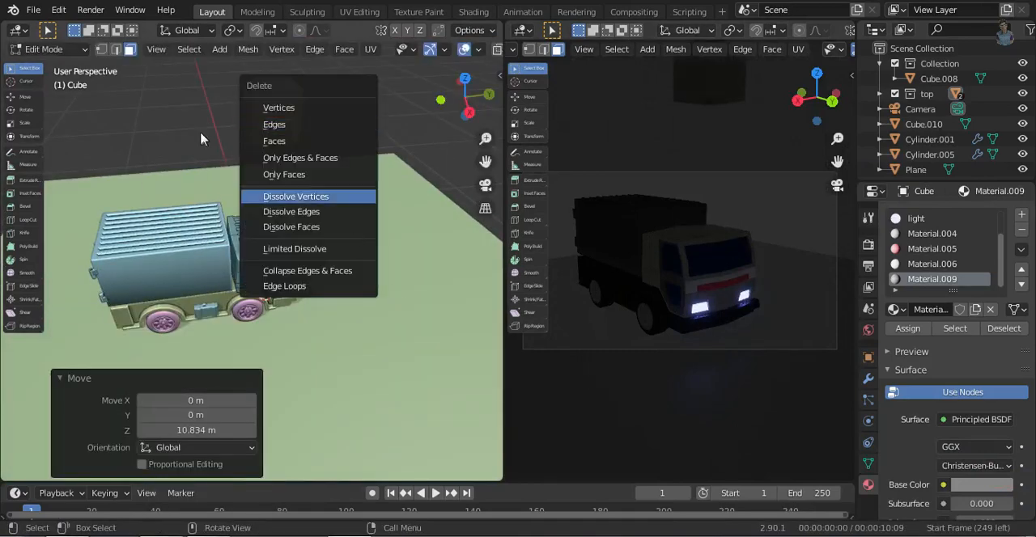
click(273, 141)
- Return to Object Mode, add an area light and raise it 8.8505 m along Z above the truck
key(Tab)
key(shift+a)
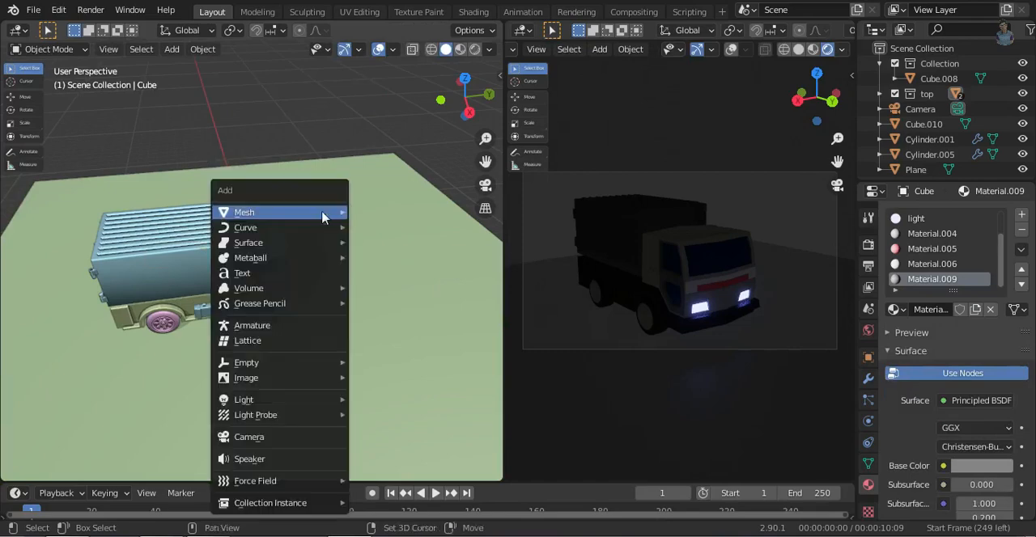
mouse_move(306, 399)
key(Return)
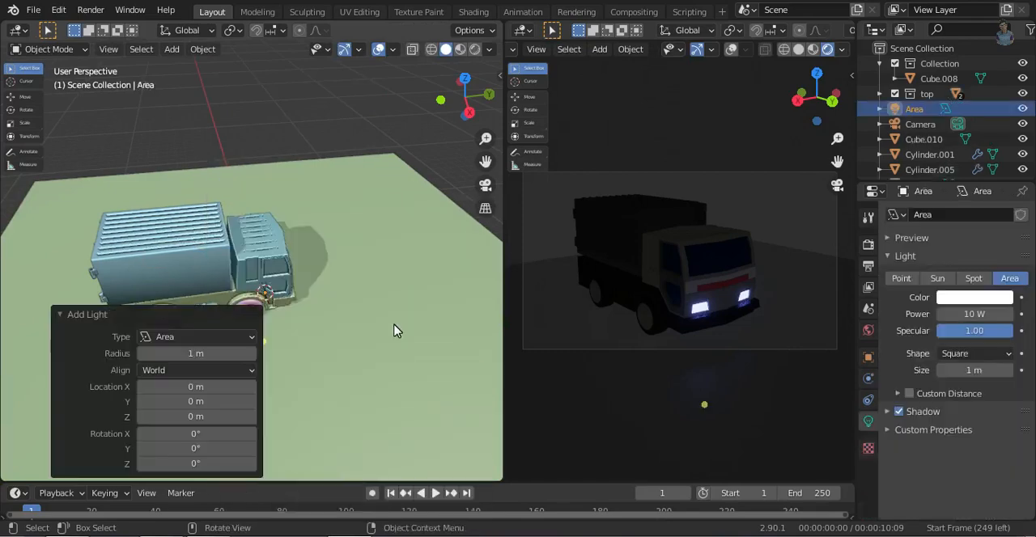
key(g)
key(z)
click(380, 202)
- Set the area light's power to 2000 W
click(971, 313)
text(50)
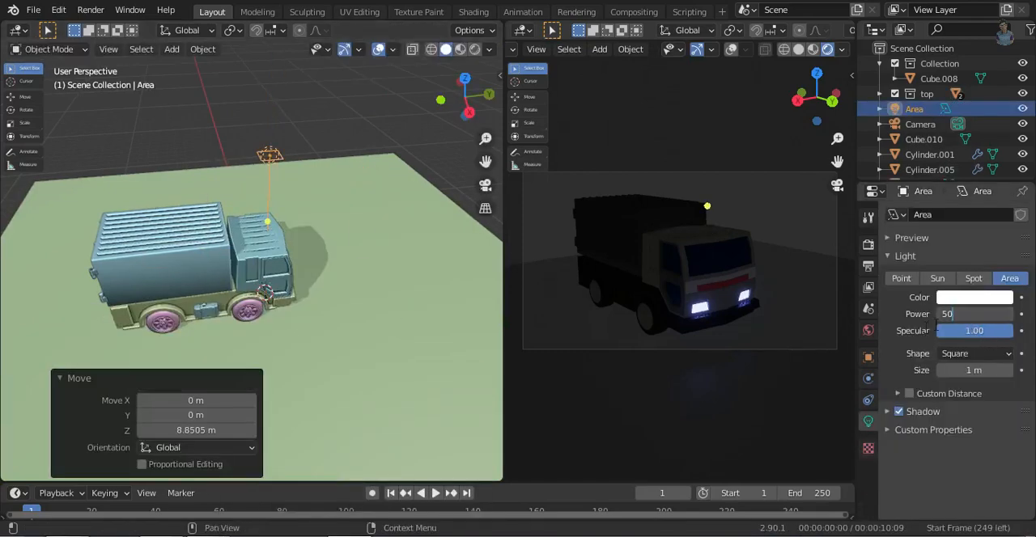
text(000)
key(Return)
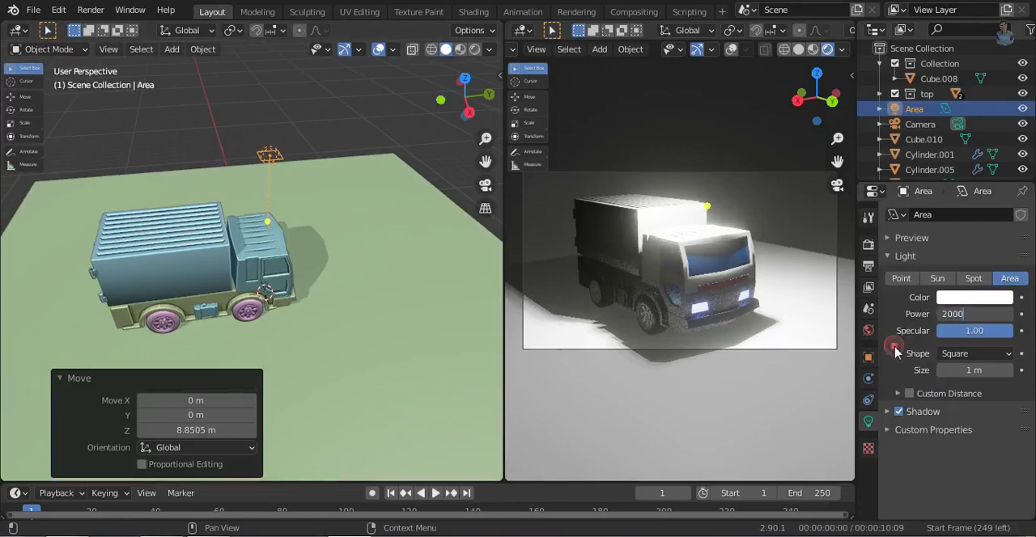
key(Return)
- Raise the area light another 5.6877 m along Z and move it 13.727 m along Y in front of the truck
key(g)
key(z)
click(407, 111)
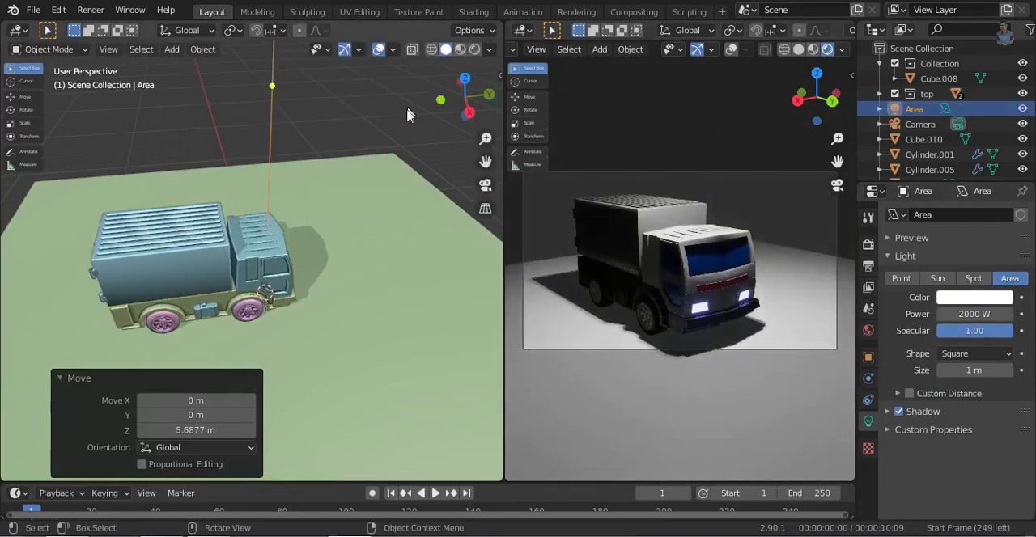
scroll(331, 262, down, 5)
key(g)
key(y)
click(375, 260)
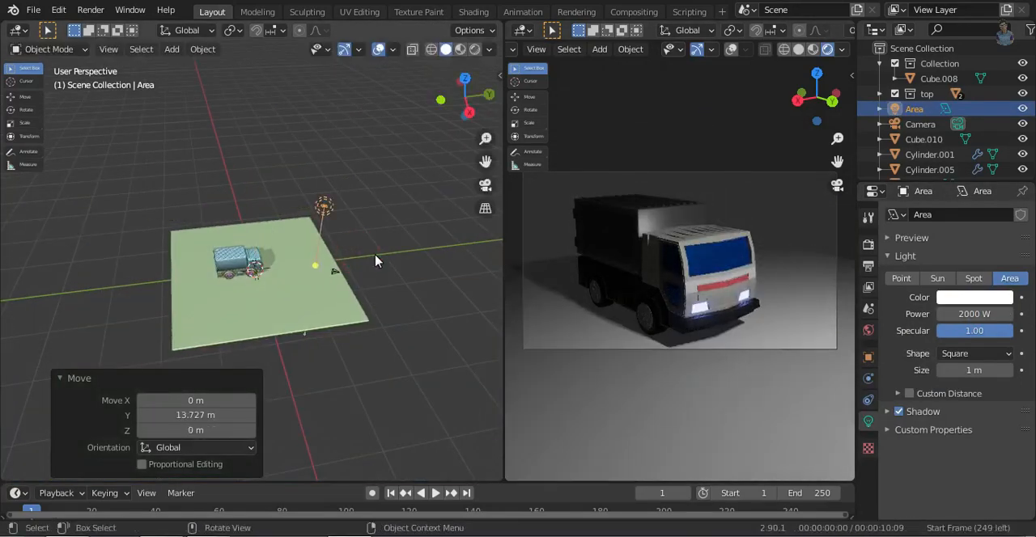
- Duplicate the area light about 28.7 m along negative Y behind the truck and shift the copy -5.6094 m along X
key(shift+d)
key(y)
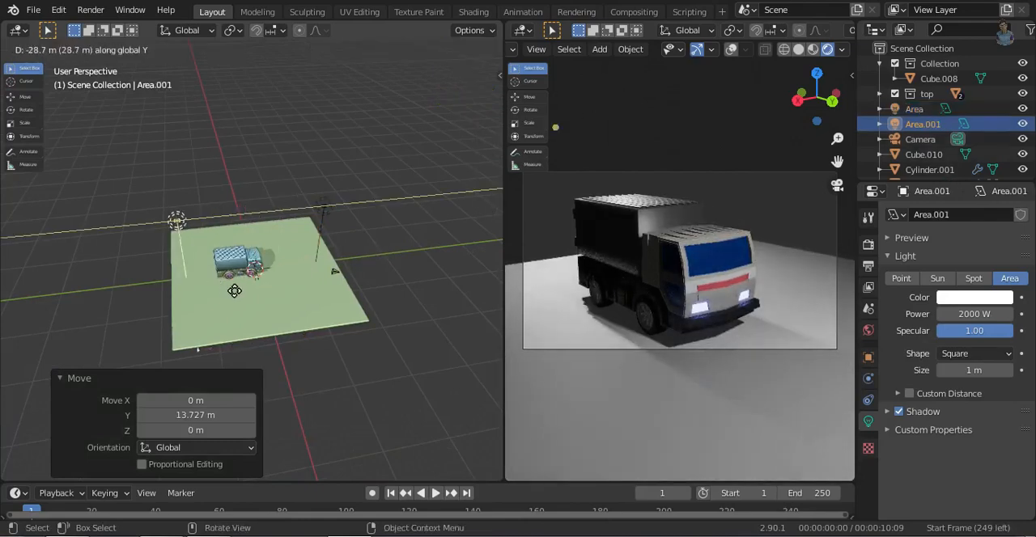
click(238, 297)
key(g)
key(x)
click(229, 282)
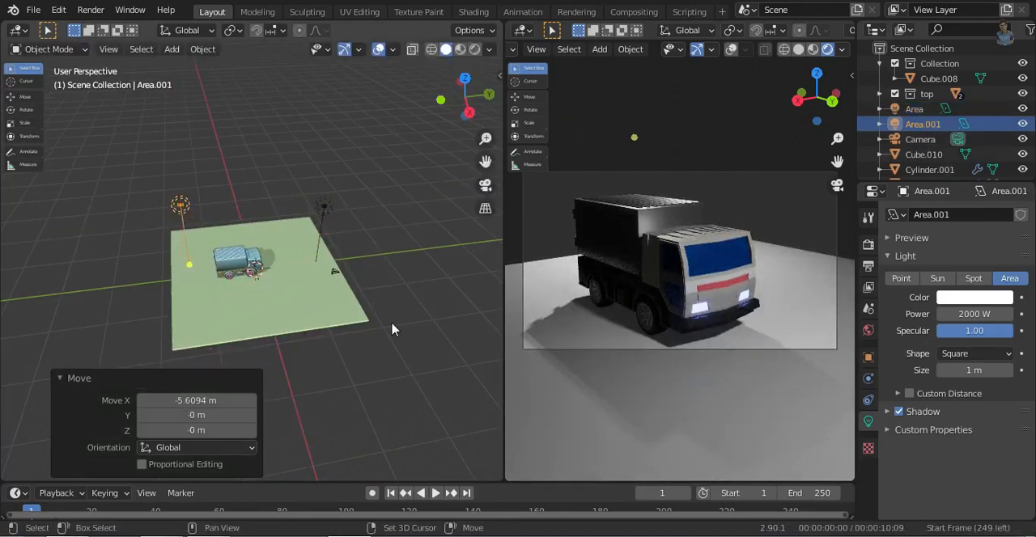
- Duplicate the rear area light and place the copy 12.444 m along X
shift+click(324, 207)
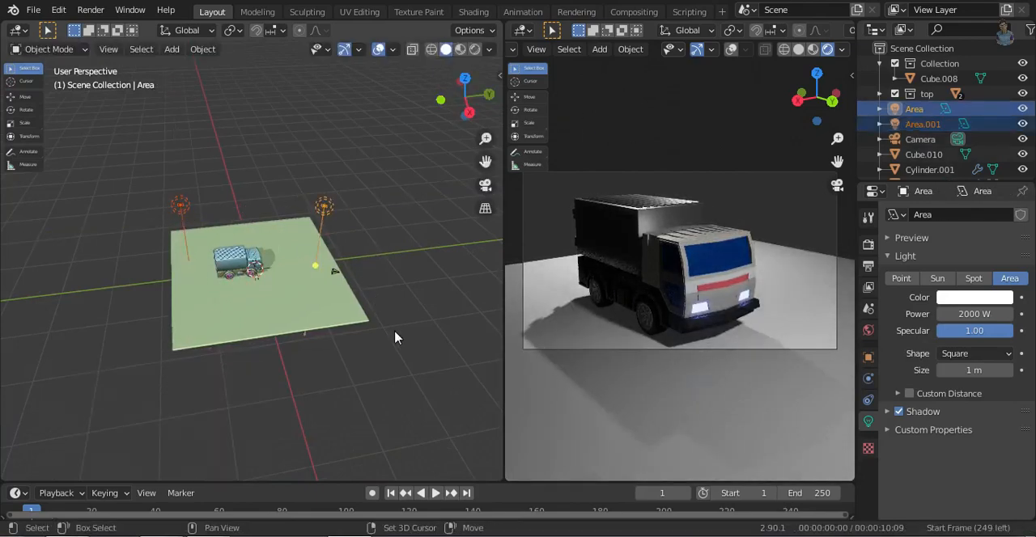
key(shift+d)
key(x)
click(279, 296)
click(283, 306)
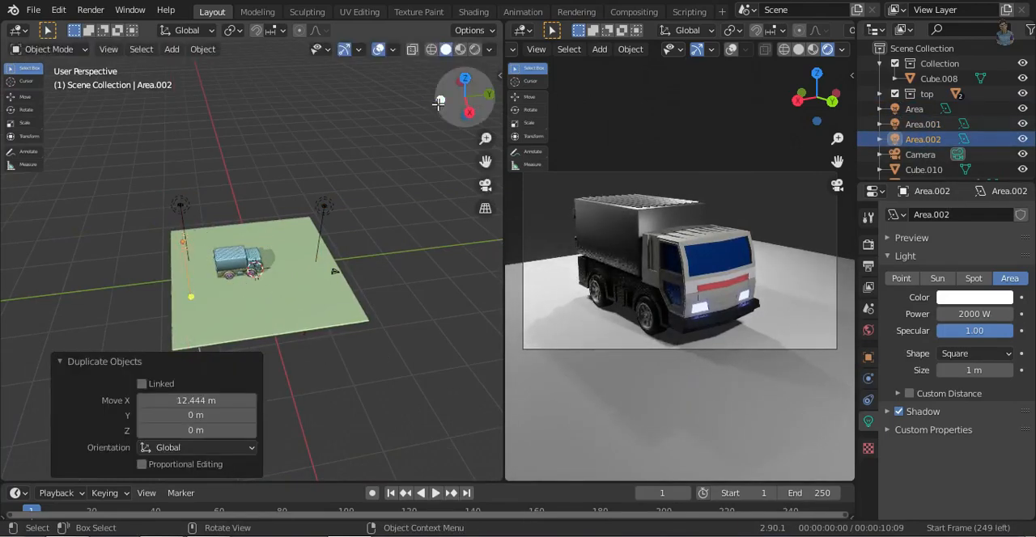
- Aim the two rear area lights at the truck, adjusting their direction in the front and right views
click(439, 103)
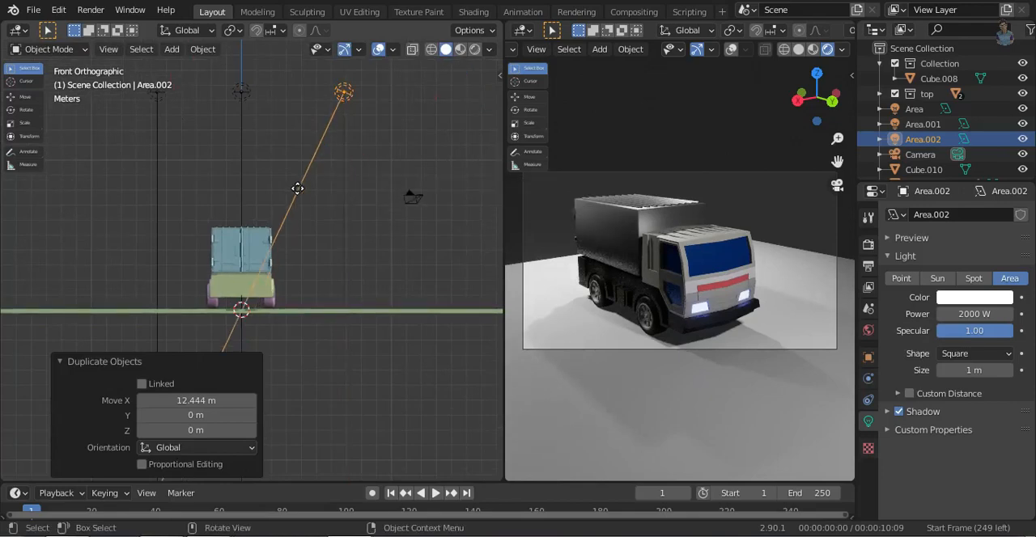
drag(297, 189, 296, 189)
drag(159, 169, 207, 211)
click(484, 94)
drag(84, 159, 151, 296)
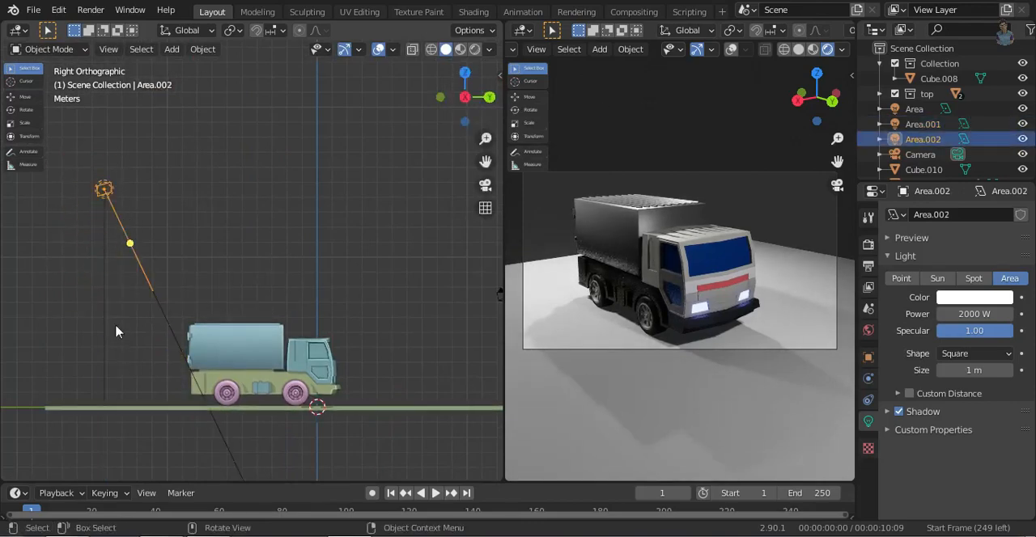
- Select the area light in front of the truck and aim it at the truck from the right view
middle_drag(209, 323, 415, 197)
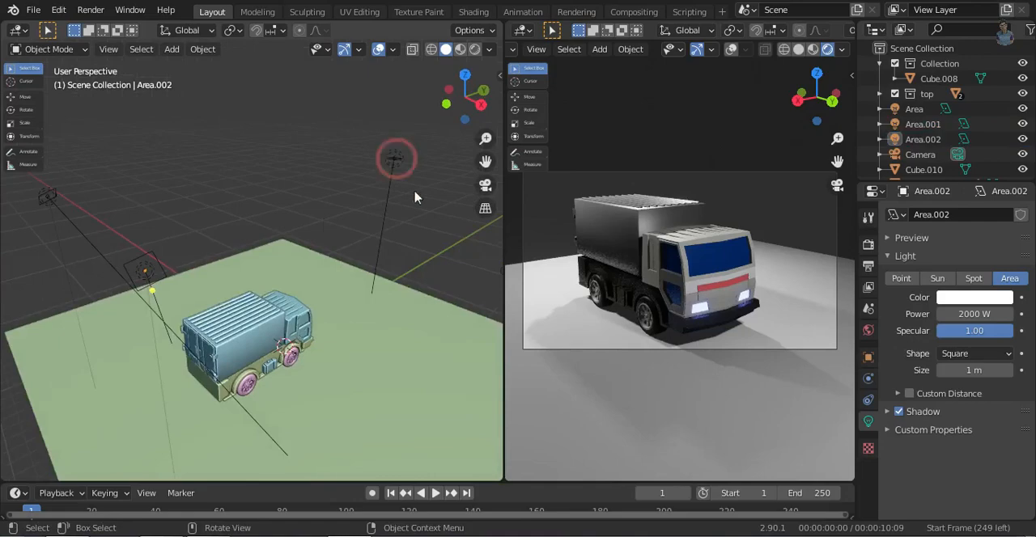
click(480, 104)
drag(480, 105, 460, 105)
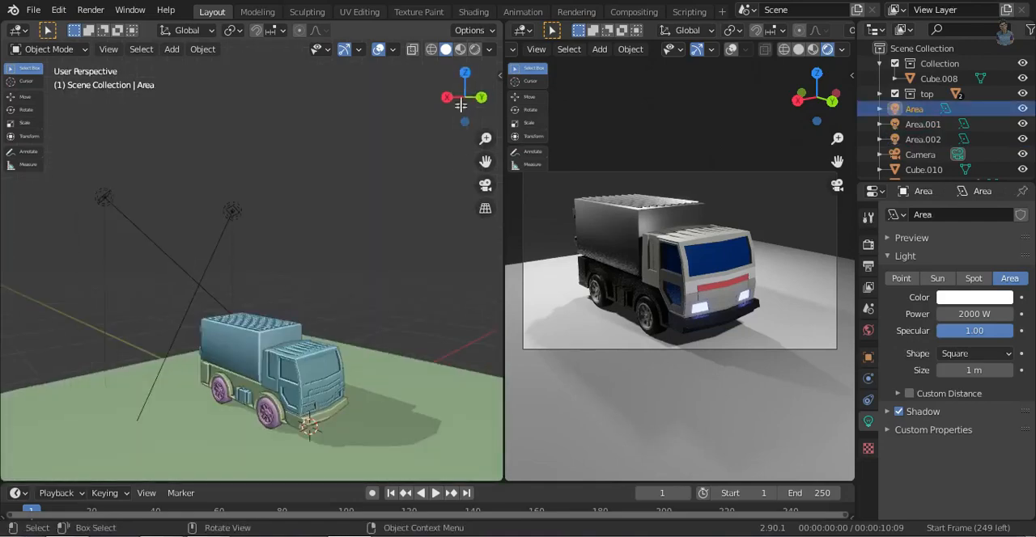
click(448, 98)
click(484, 99)
shift+middle_drag(402, 257, 340, 262)
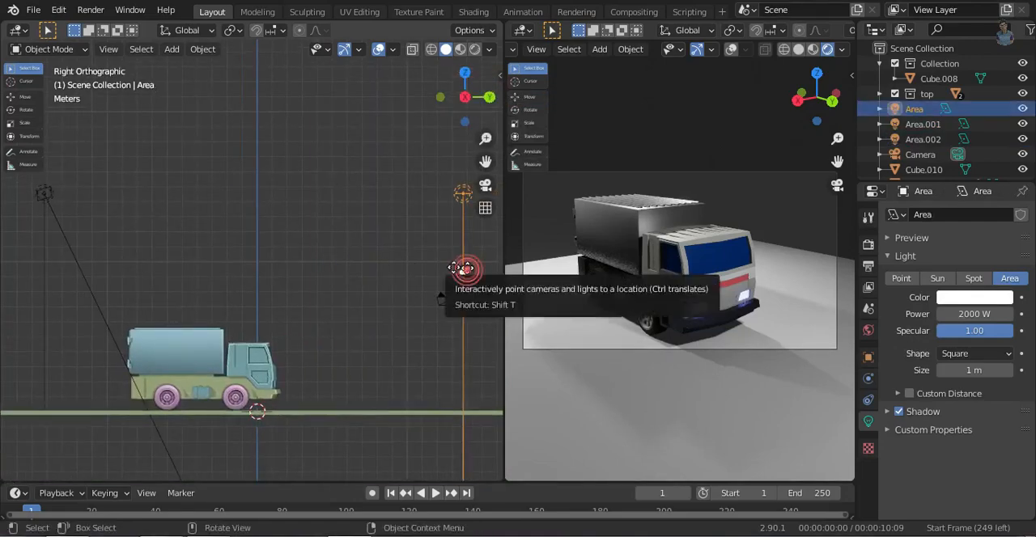
drag(464, 270, 388, 279)
middle_drag(310, 214, 348, 241)
- Fly the camera to a closer, higher framing of the truck and inspect the rendered cab up close
key(shift+grave)
key(w)
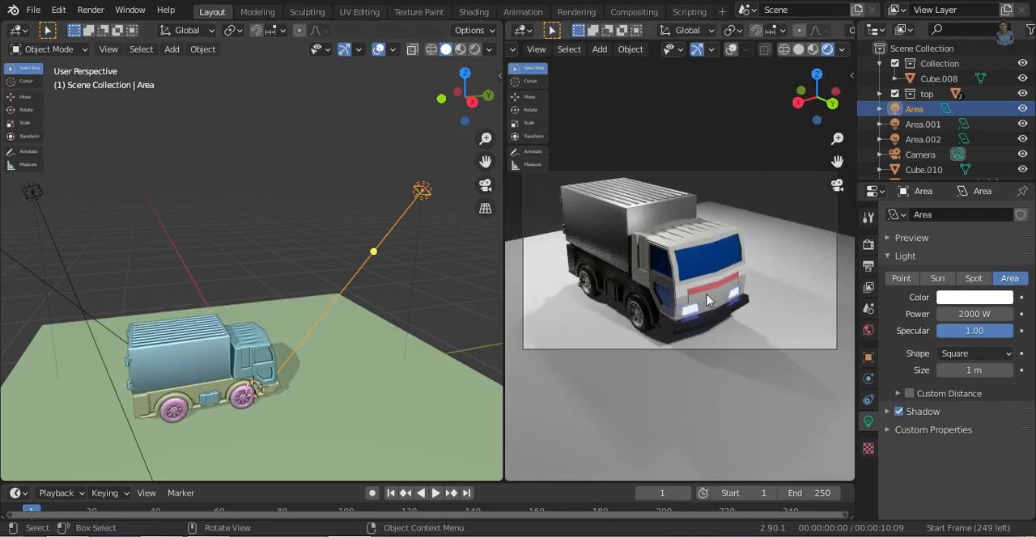
middle_drag(294, 339, 389, 348)
scroll(687, 339, up, 5)
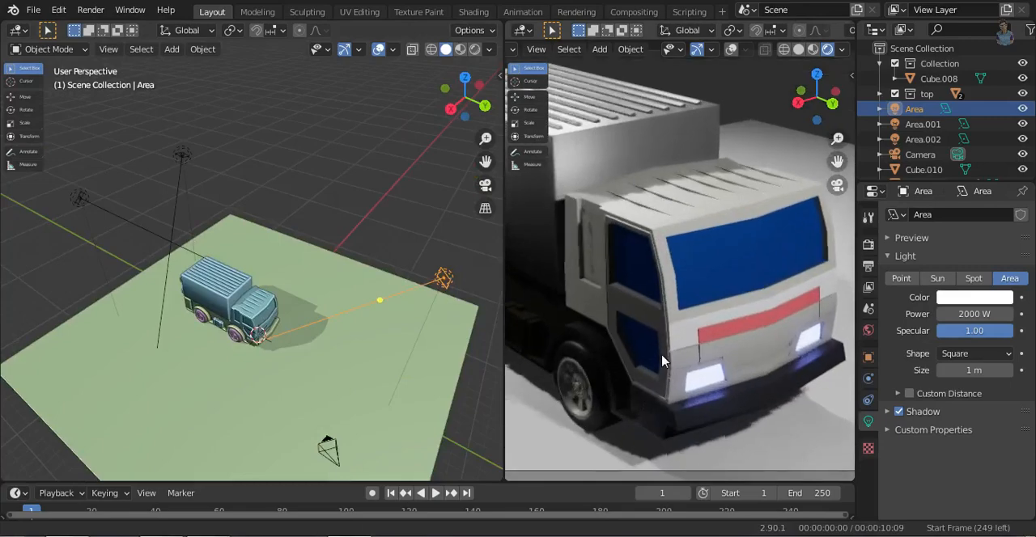
- Add a spot light at the headlight on the truck's front
middle_drag(343, 348, 281, 295)
scroll(281, 295, up, 6)
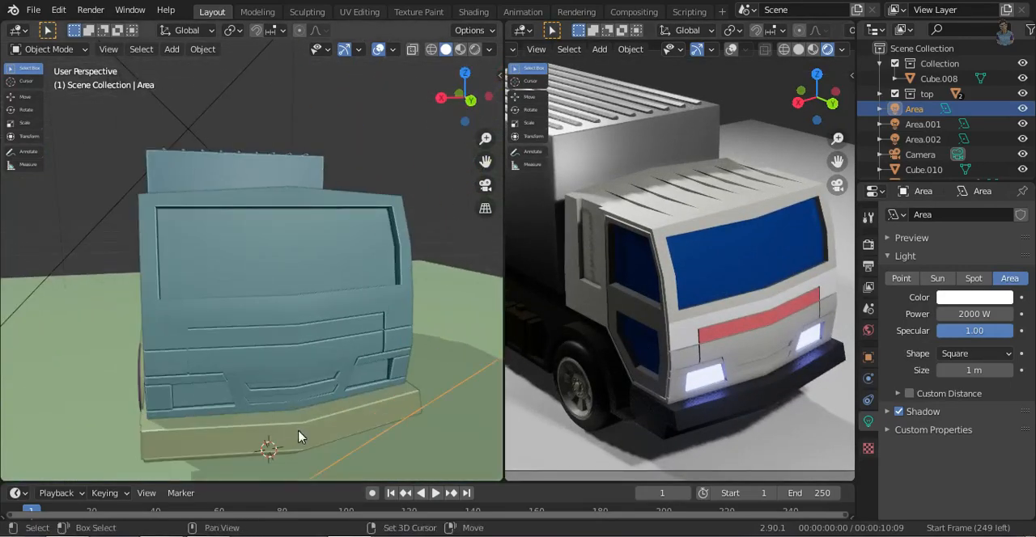
key(shift+a)
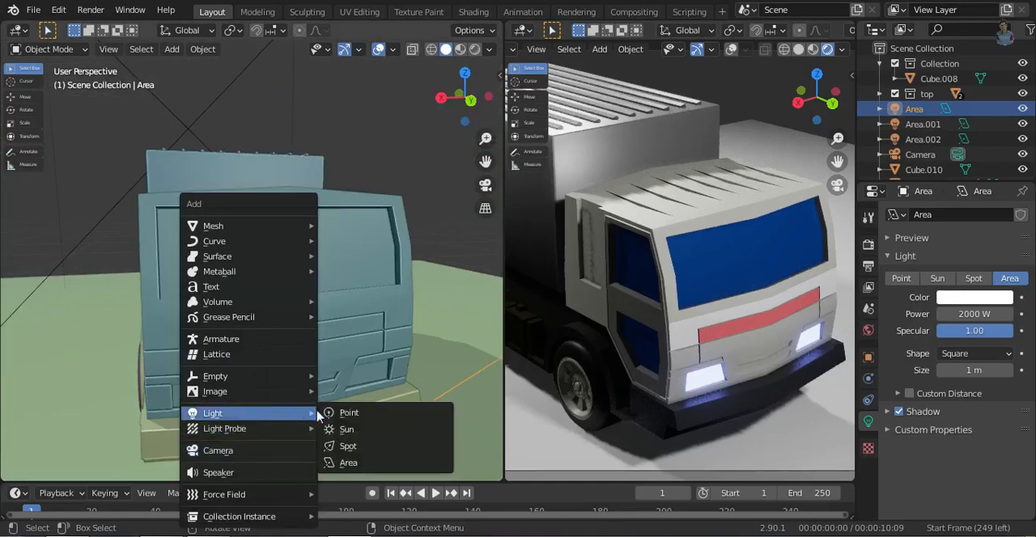
click(348, 446)
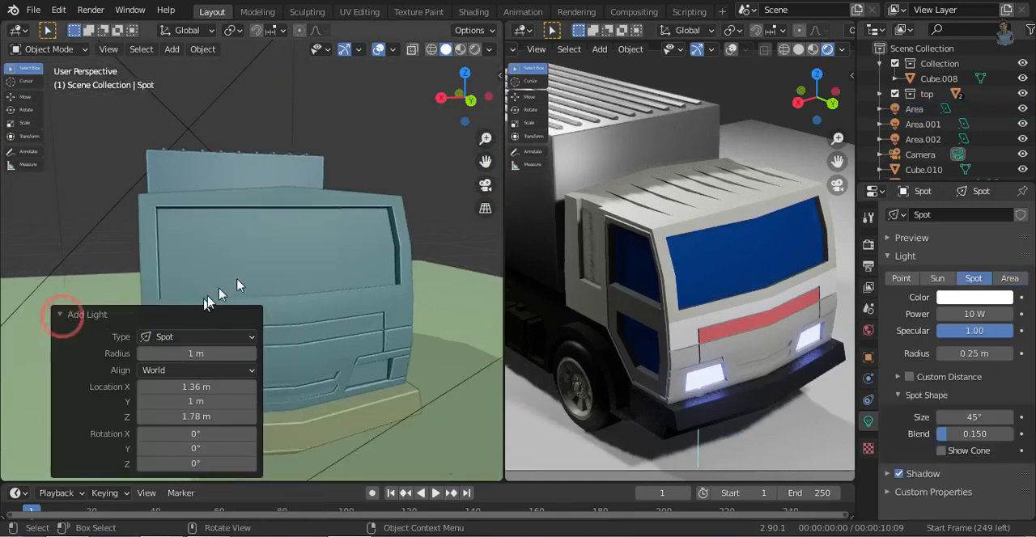
- Aim the spot light forward from the truck, adjusting its direction in the right and top views
click(440, 98)
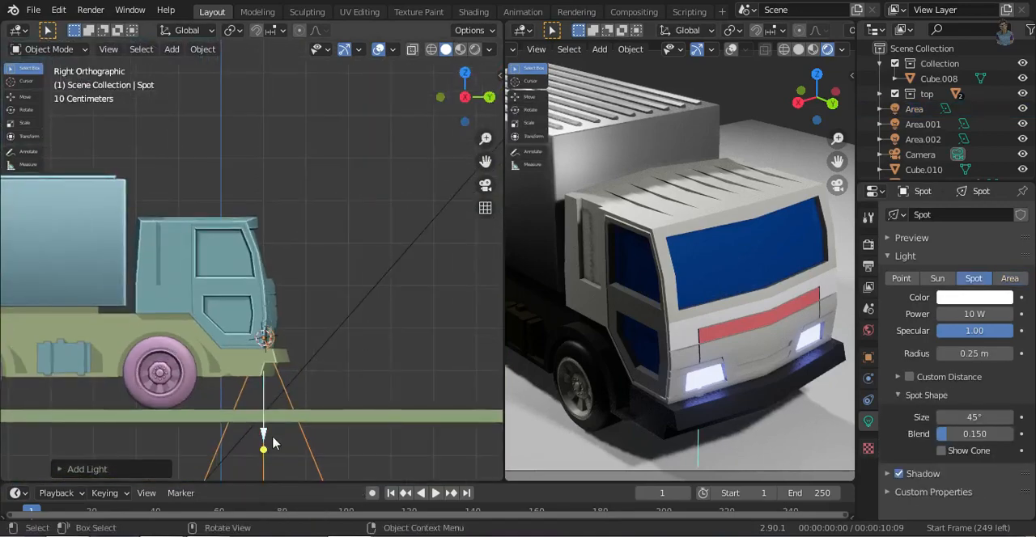
key(g)
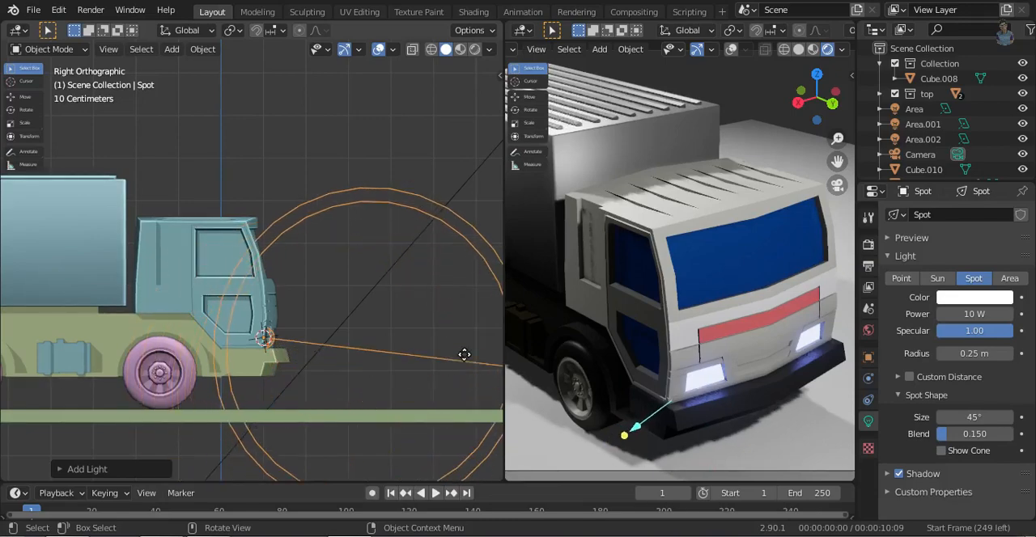
click(463, 72)
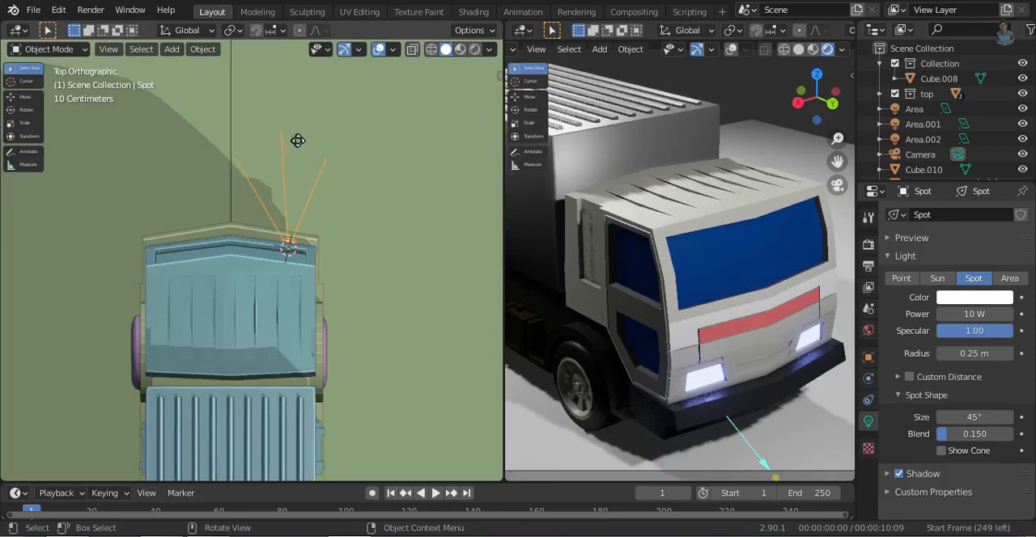
key(KP_3)
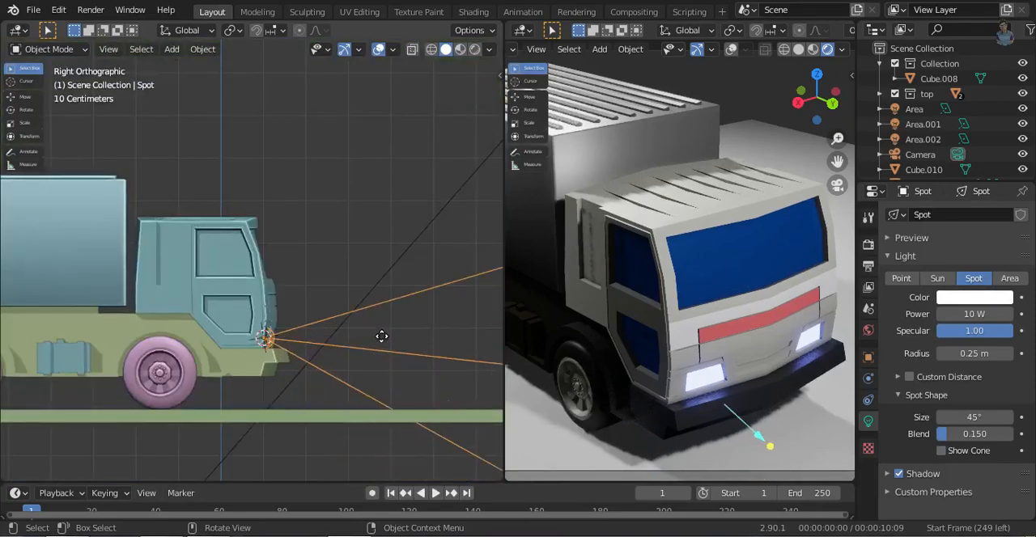
ctrl+middle_drag(390, 311, 366, 405)
- Hide the area light in front of the truck and view the headlight beam on the ground
middle_drag(647, 320, 778, 330)
shift+middle_drag(777, 266, 712, 272)
ctrl+middle_drag(282, 141, 308, 390)
drag(125, 160, 343, 227)
click(1022, 109)
click(1022, 124)
click(1022, 123)
- Set the spot light's power to 1000 W and its color to light yellow
ctrl+middle_drag(315, 315, 298, 183)
drag(364, 281, 423, 365)
drag(435, 441, 436, 441)
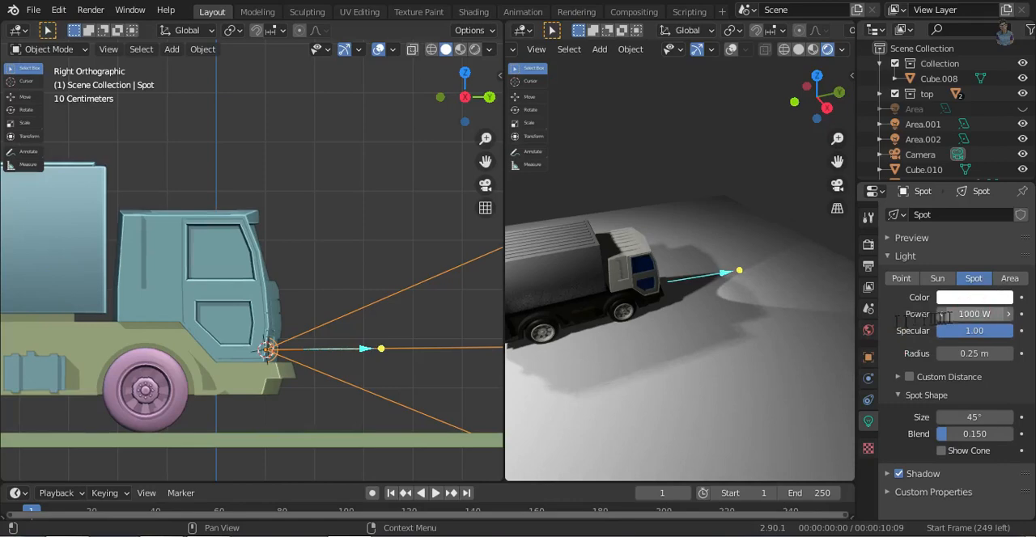
click(975, 298)
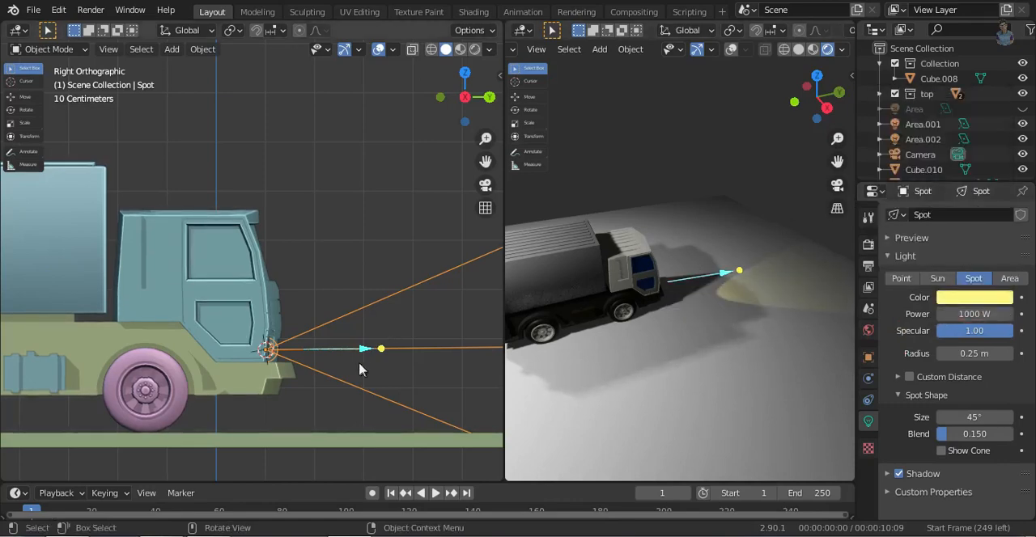
- Widen the spot light's cone to 66.1° and tilt its beam down toward the ground ahead of the truck
drag(338, 349, 405, 363)
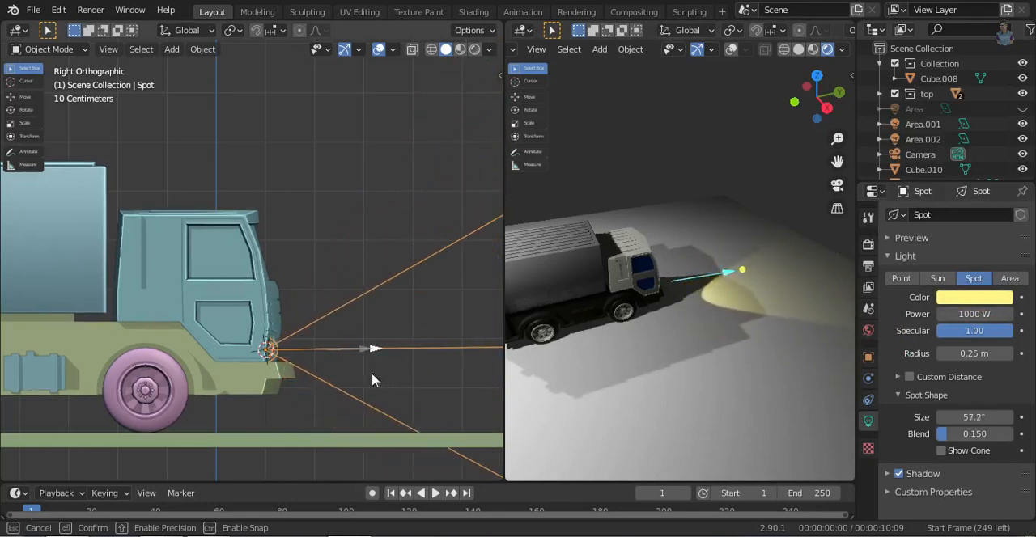
drag(376, 348, 386, 377)
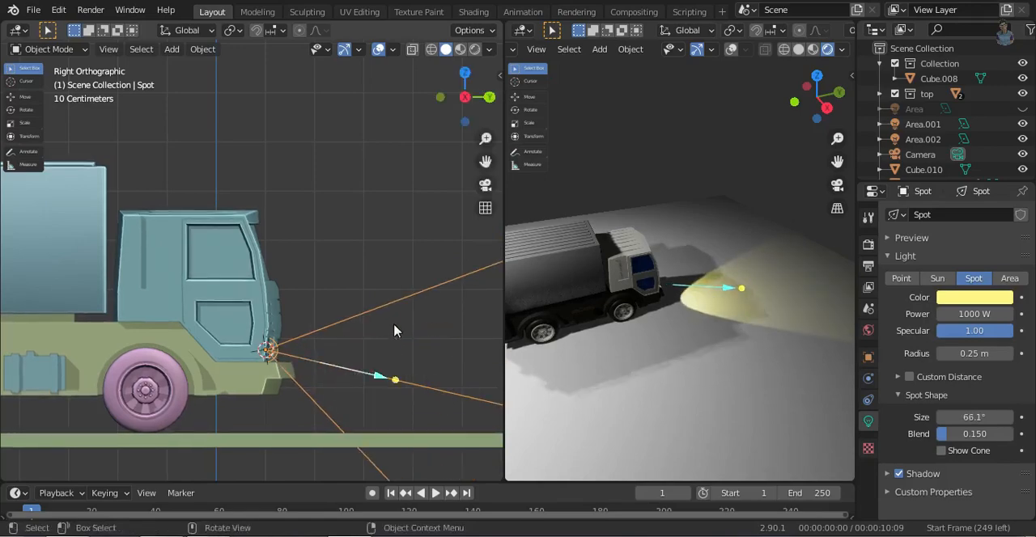
middle_drag(394, 325, 346, 314)
click(458, 95)
scroll(356, 284, down, 6)
click(489, 96)
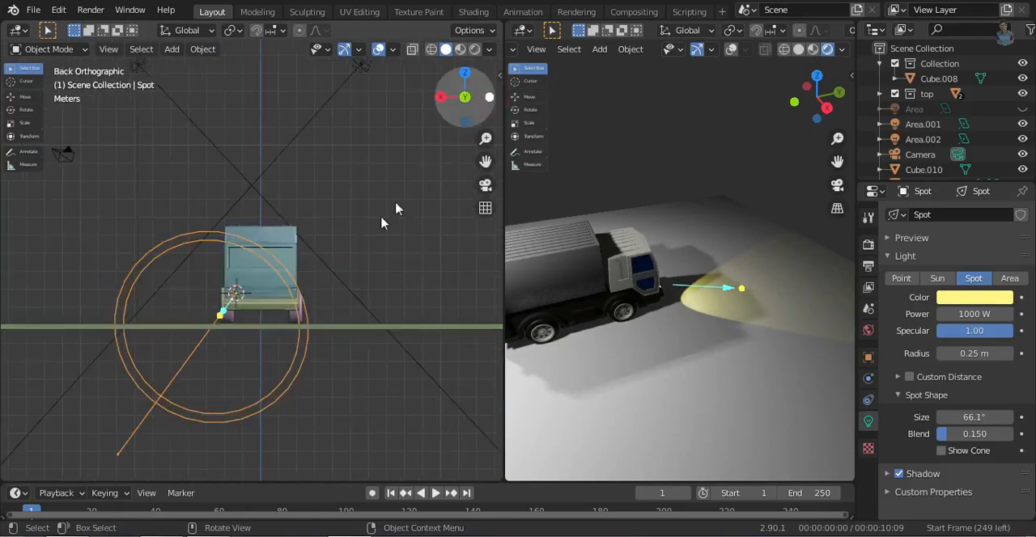
- Adjust the spot light's direction in the top view and narrow its cone to 41.1°, undoing the unwanted changes
scroll(275, 330, up, 3)
click(464, 74)
drag(294, 142, 284, 143)
key(ctrl+z)
key(ctrl+z)
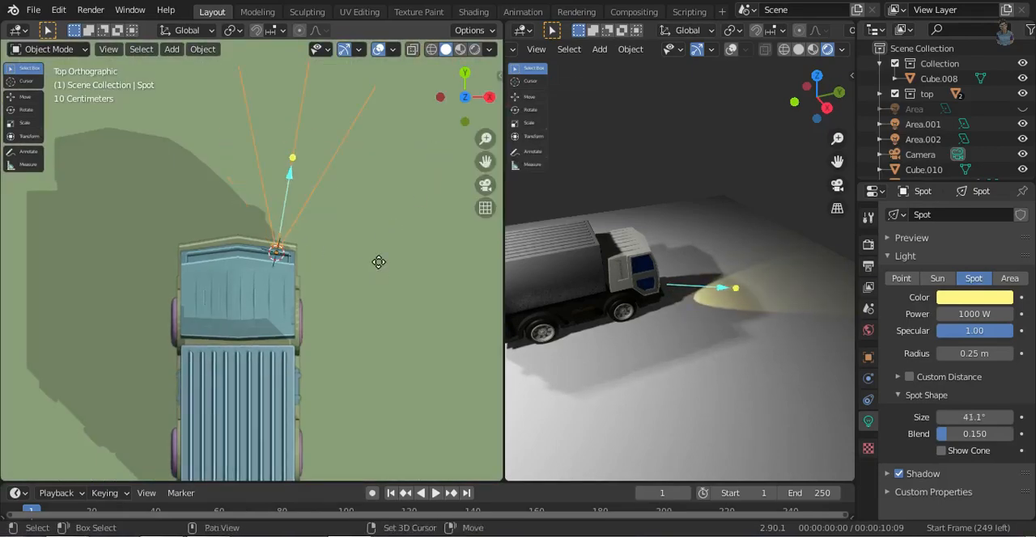
- Duplicate the spot light along X to the other headlight and aim the copy straight ahead in the top view
key(shift+d)
key(y)
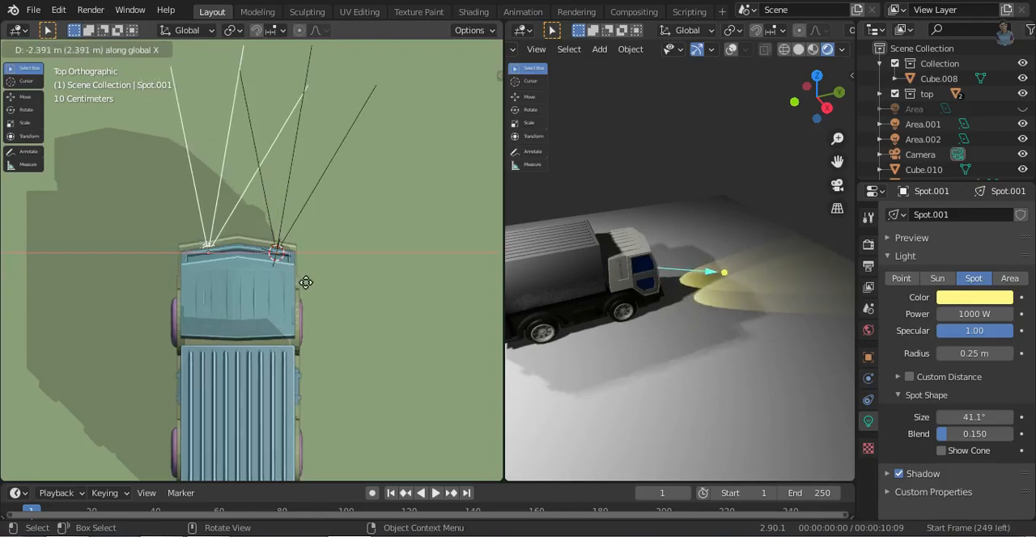
click(306, 282)
drag(218, 154, 209, 146)
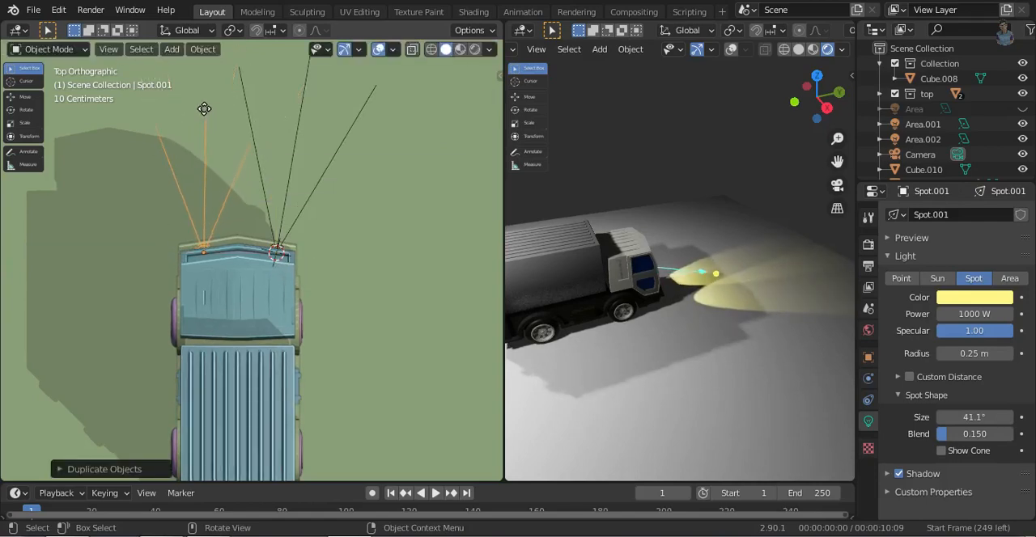
drag(206, 113, 204, 109)
- Set the copied spot light's blend to 0.369 and show its cone
click(486, 98)
drag(353, 343, 359, 333)
middle_drag(359, 333, 276, 348)
middle_drag(539, 312, 605, 322)
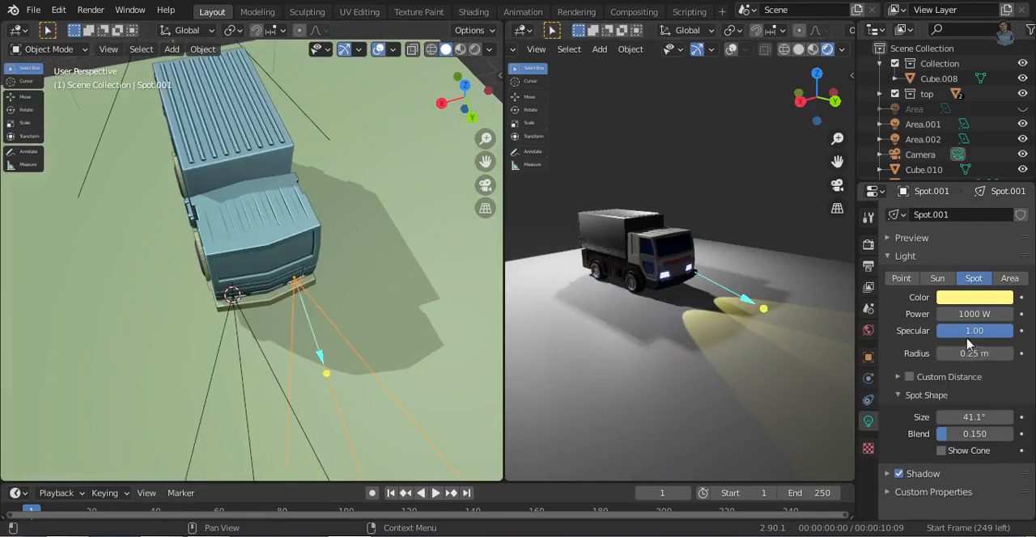
drag(974, 434, 1011, 434)
middle_drag(726, 345, 849, 353)
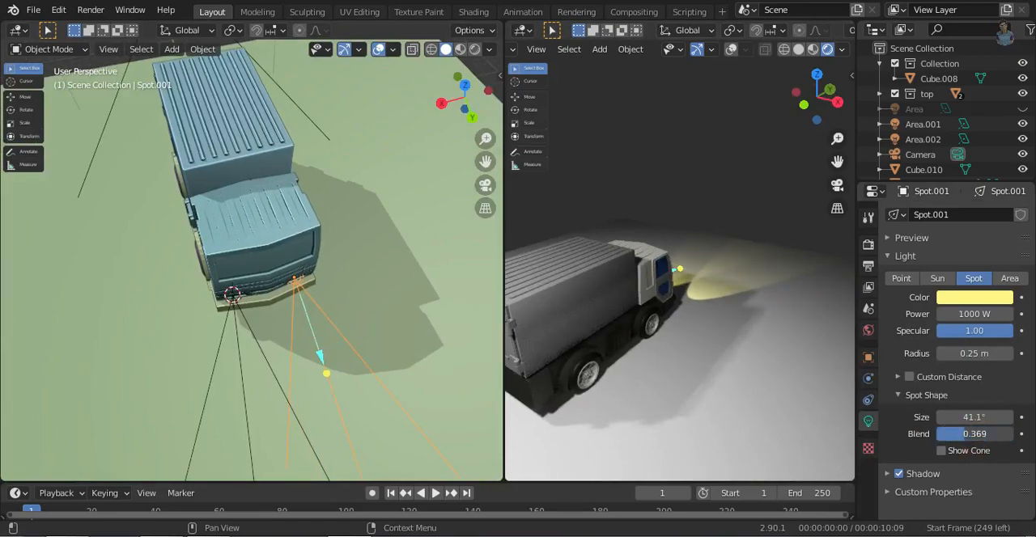
click(968, 452)
- Select the original spot light and widen its cone to 88.4°
mouse_move(348, 348)
middle_down()
mouse_move(388, 338)
mouse_move(420, 360)
mouse_move(350, 306)
middle_up()
drag(352, 299, 377, 317)
drag(290, 345, 315, 360)
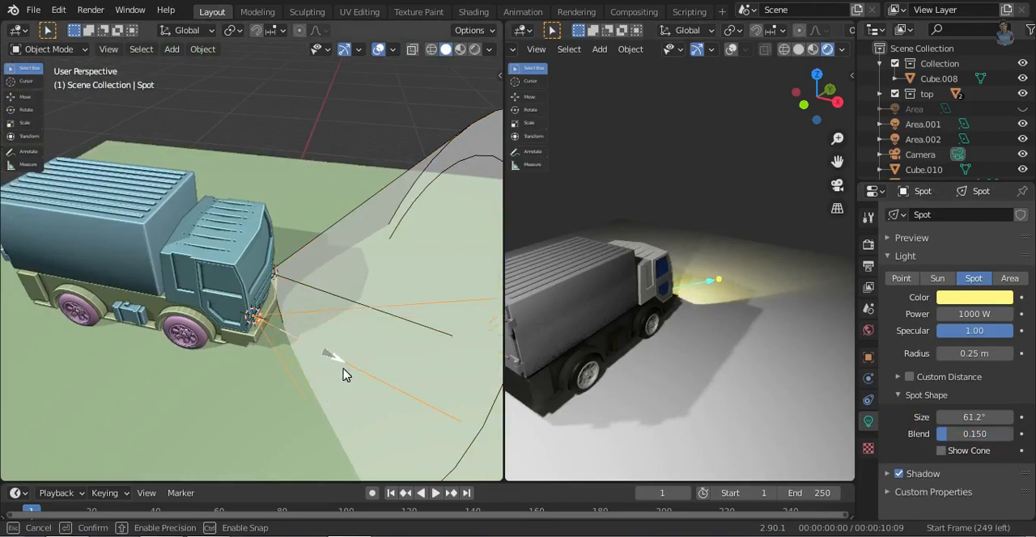
drag(684, 344, 685, 345)
middle_drag(685, 345, 770, 318)
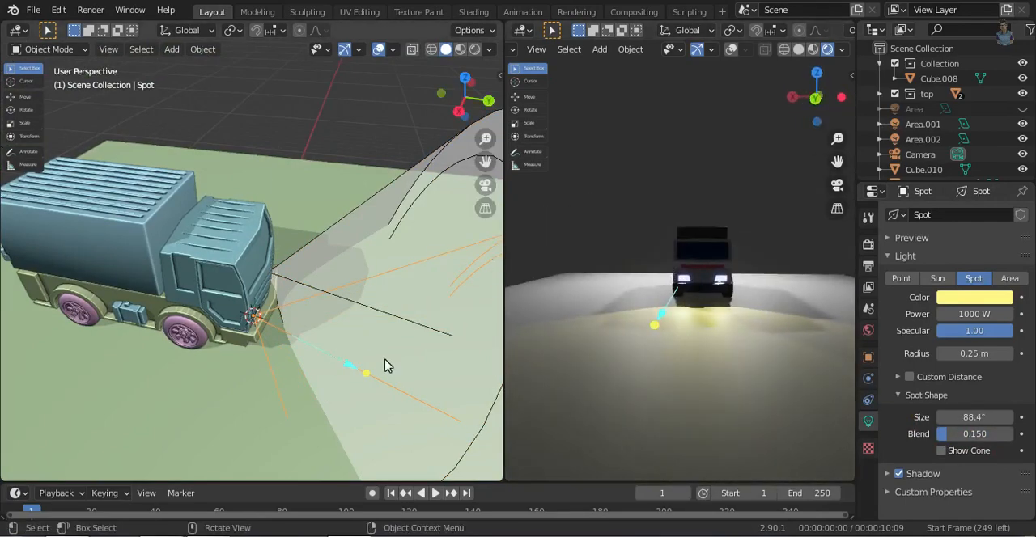
- Re-aim the original spot light ahead of the truck in the right and top views, undoing one misplaced aim
click(488, 100)
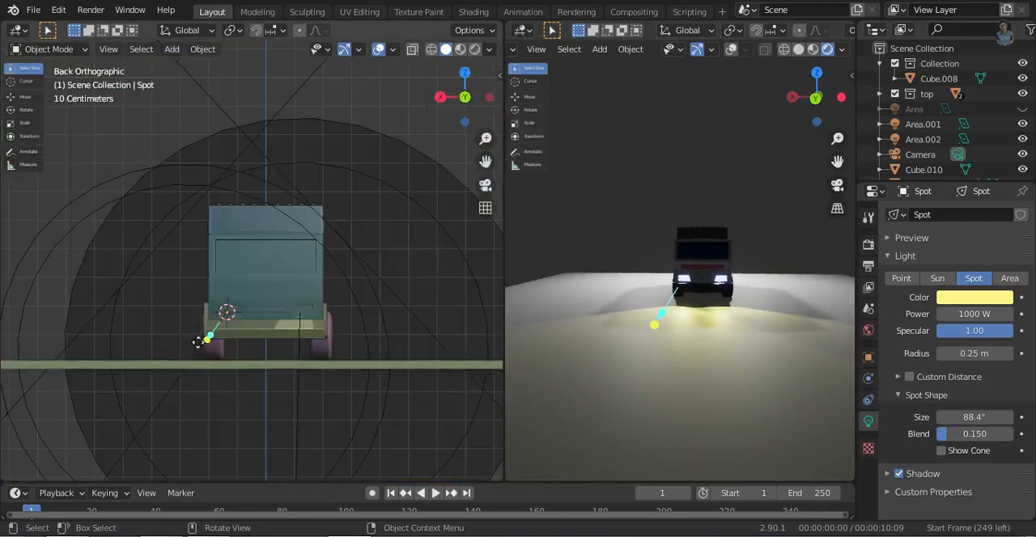
click(439, 101)
drag(395, 350, 453, 299)
click(465, 74)
drag(372, 223, 277, 144)
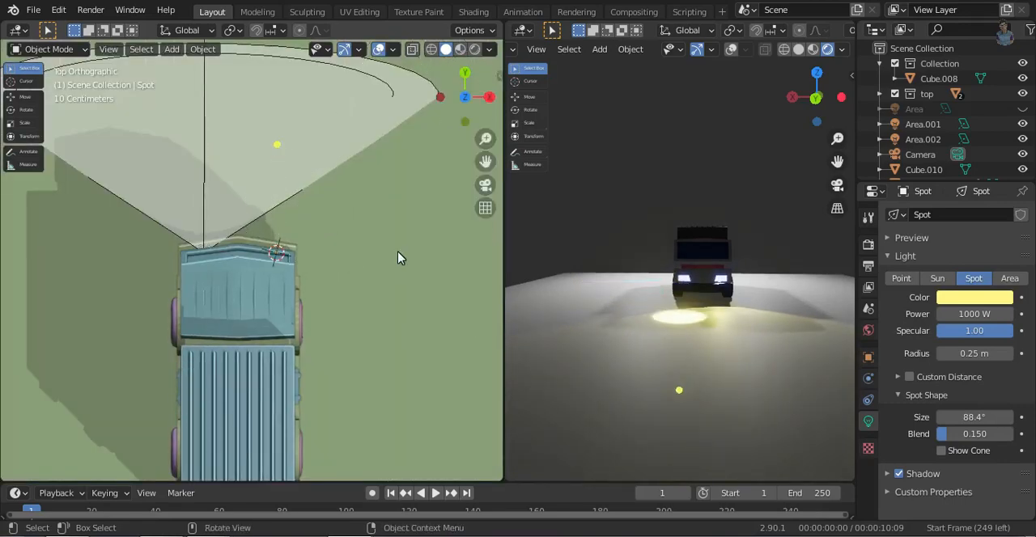
key(ctrl+z)
drag(388, 206, 275, 143)
- Fine-tune the original spot light's tilt in the right view and inspect the scene from behind the truck
middle_drag(474, 278, 331, 402)
scroll(226, 308, down, 3)
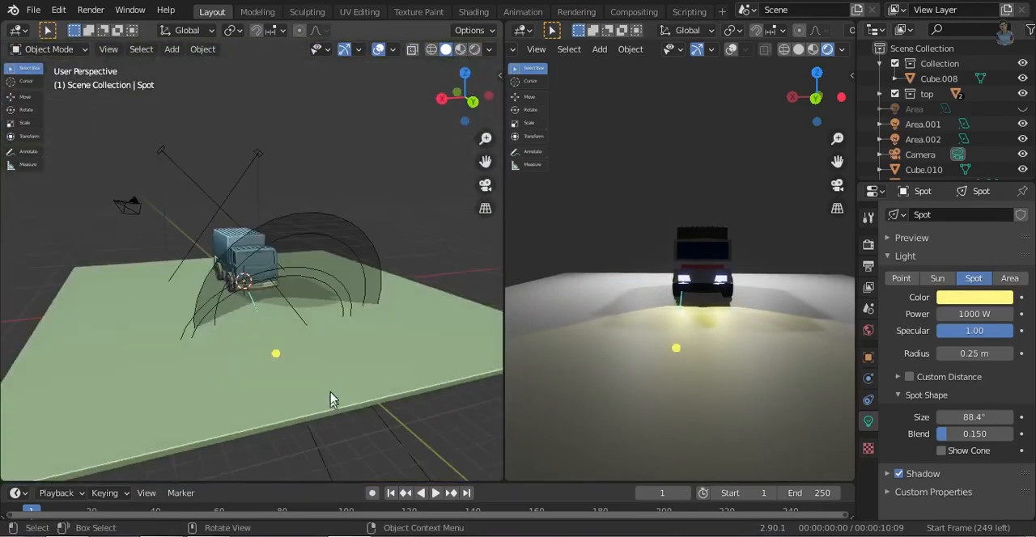
click(469, 104)
click(488, 98)
drag(152, 299, 171, 277)
middle_drag(263, 317, 353, 362)
drag(263, 306, 250, 338)
middle_drag(250, 337, 356, 275)
middle_drag(192, 247, 252, 318)
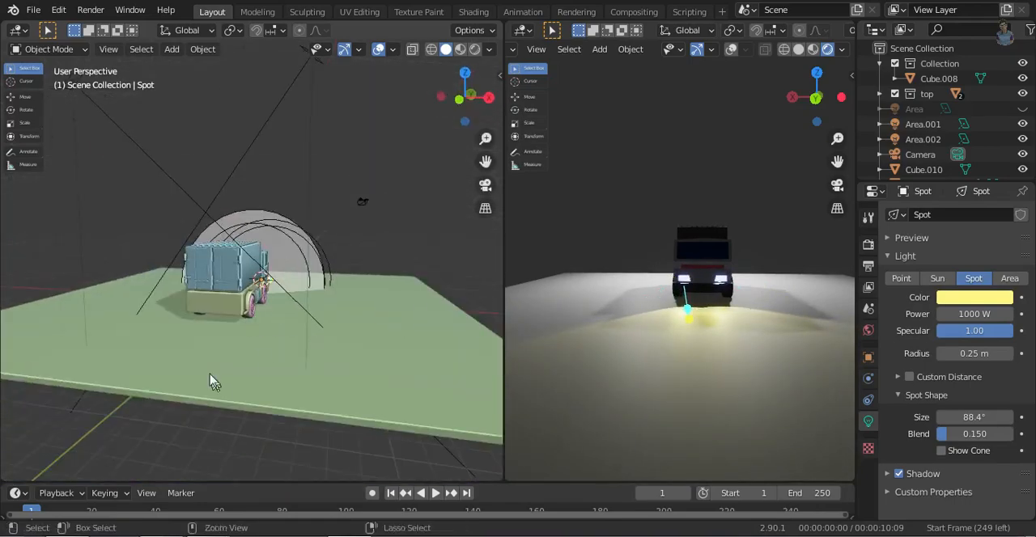
scroll(209, 382, up, 5)
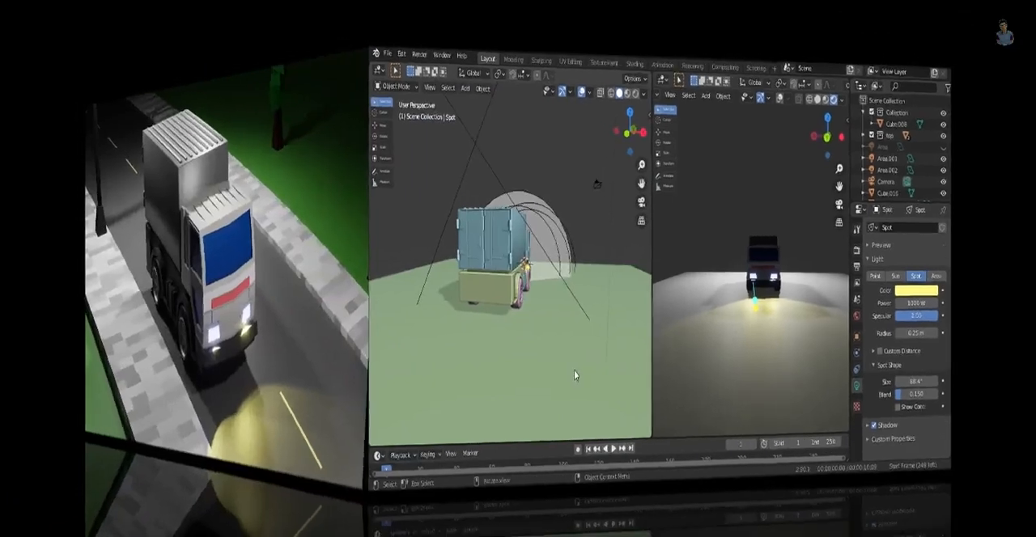